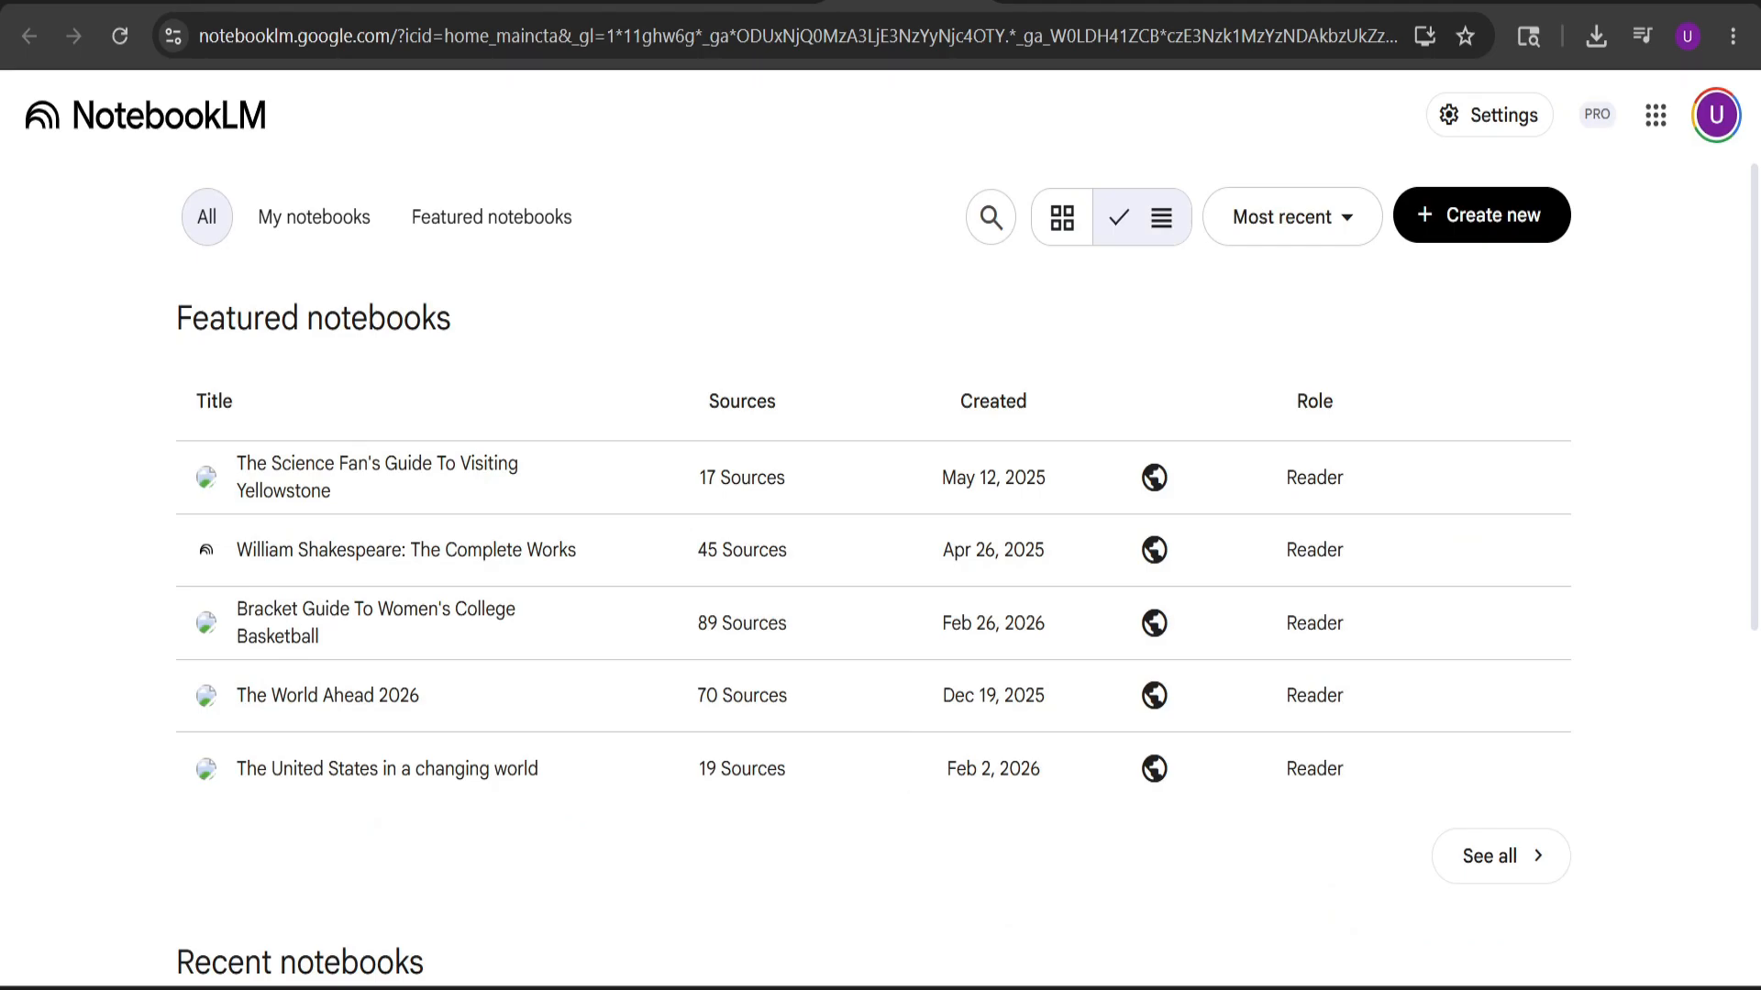
Show the notebook overview as a grid and look through the featured and recent notebooks.
left_click(1062, 217)
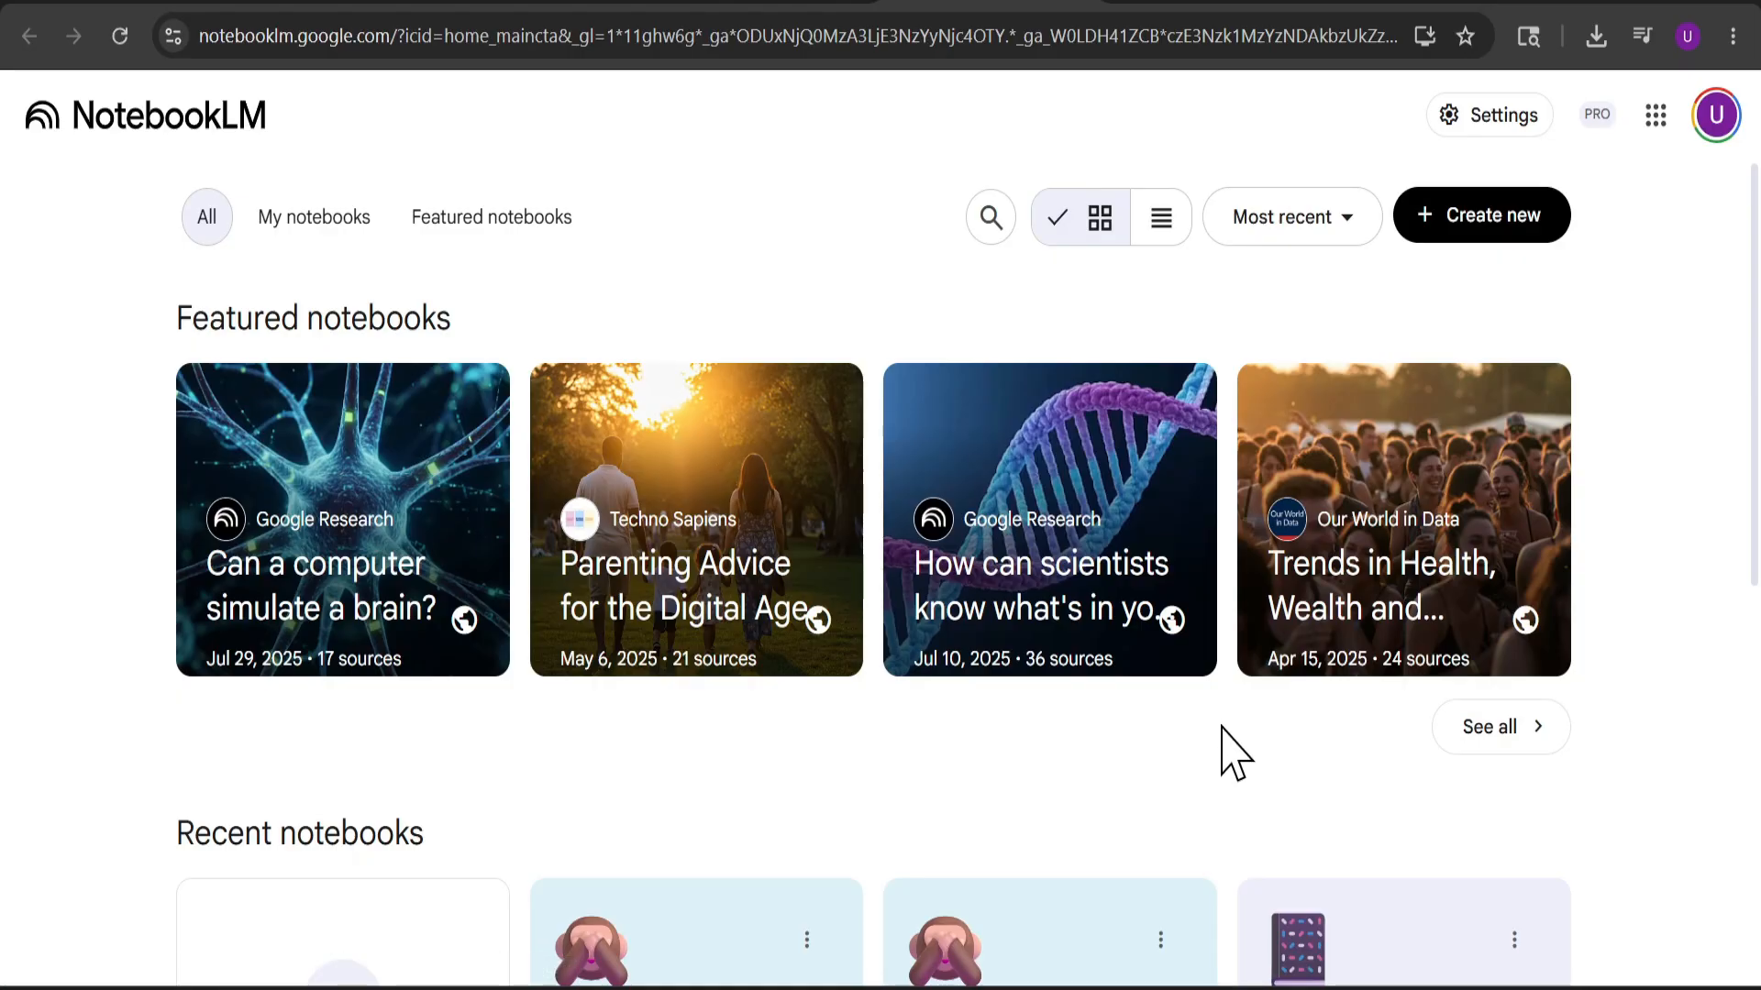
scroll(1234, 752, "down", 5)
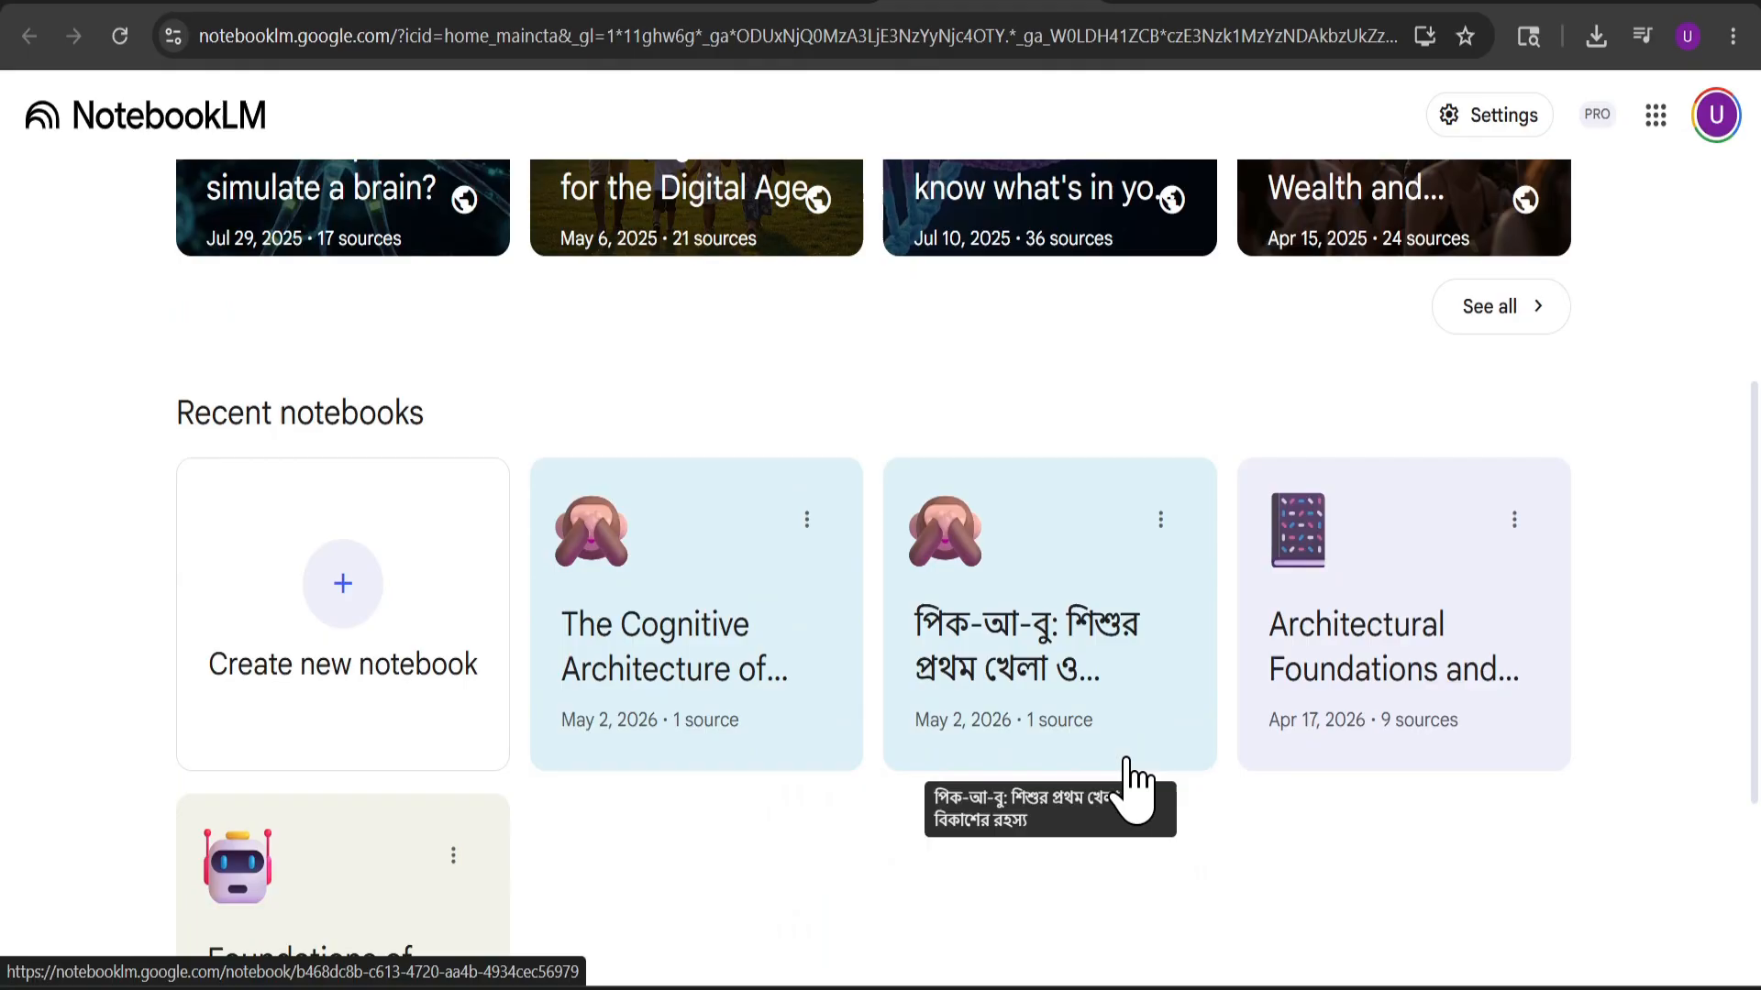
scroll(1156, 784, "down", 3)
scroll(1172, 789, "up", 8)
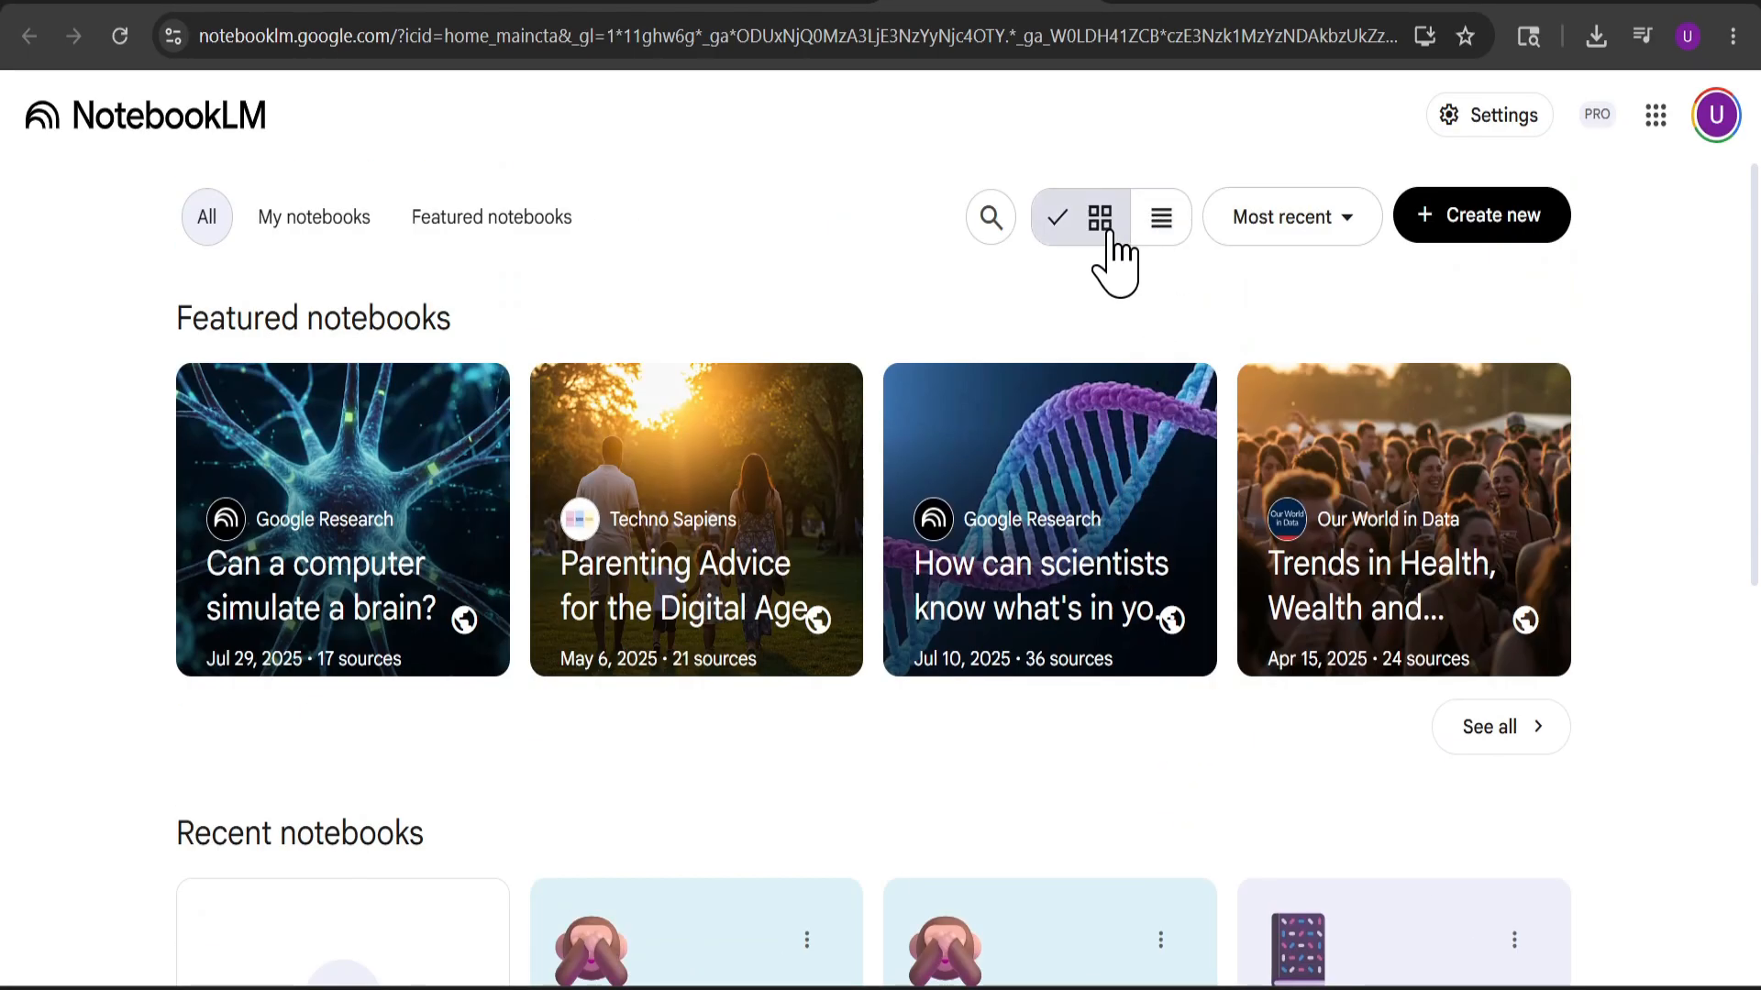
Compare the list and grid layouts of the notebook overview, return to list view and check the available sort options.
left_click(1154, 237)
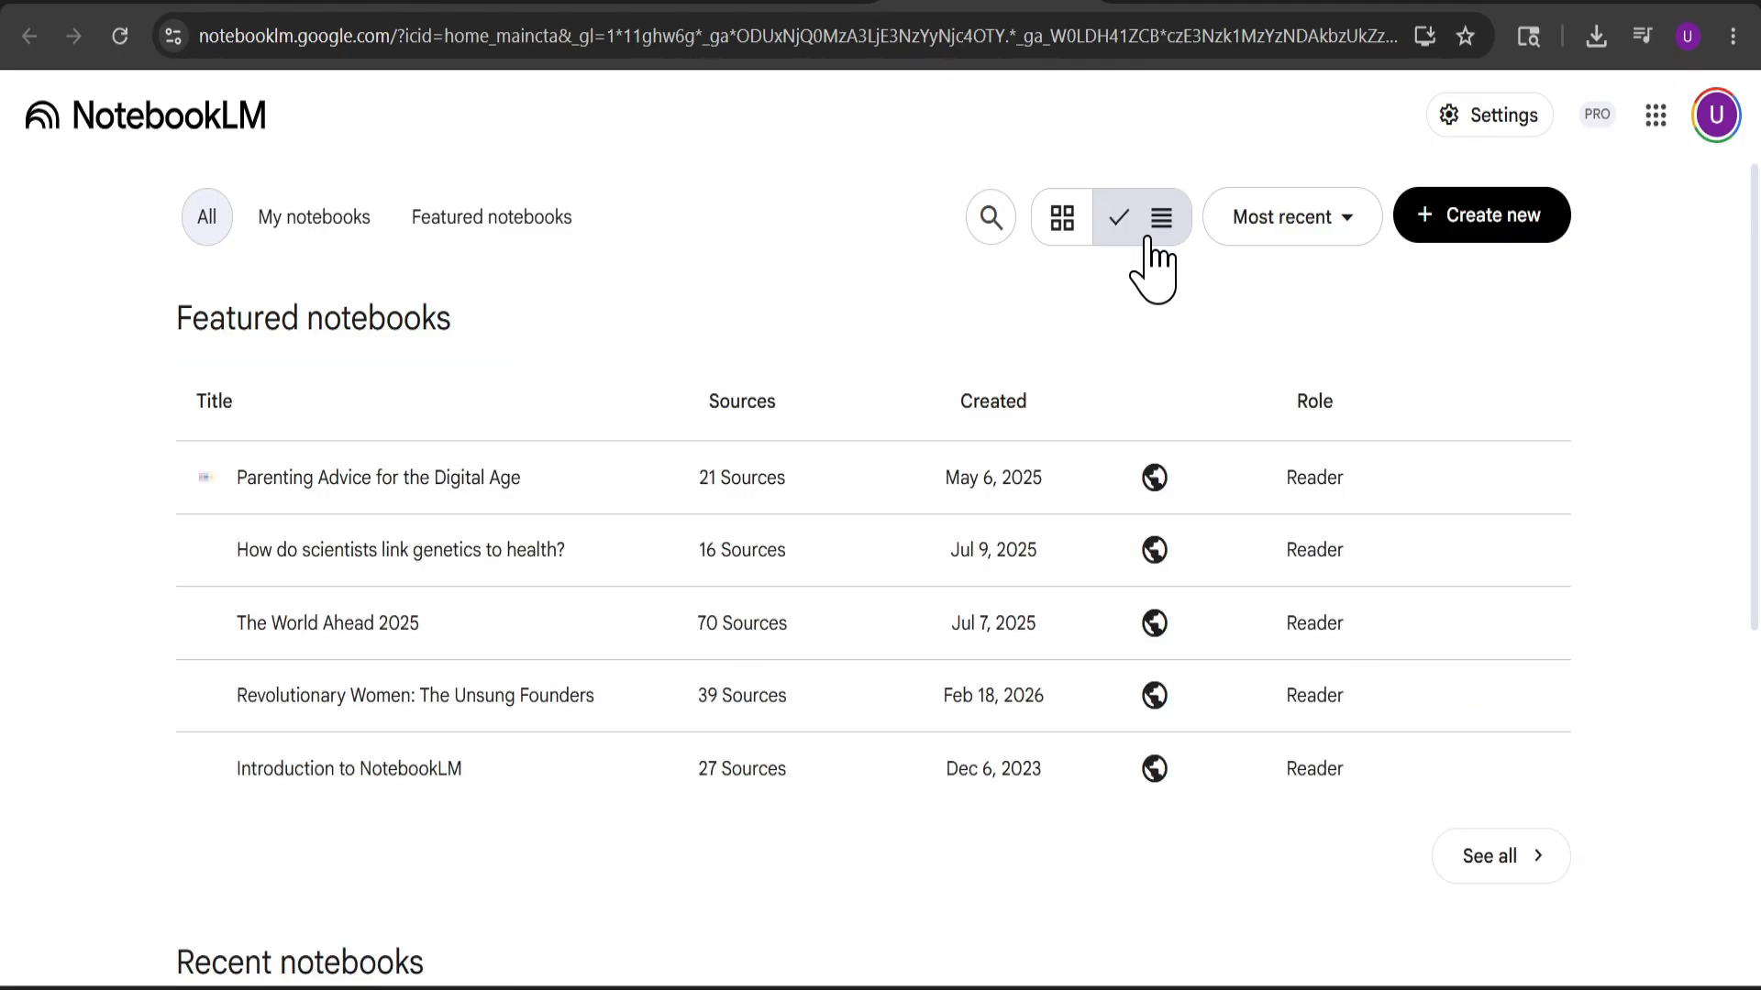
left_click(1079, 220)
left_click(1170, 231)
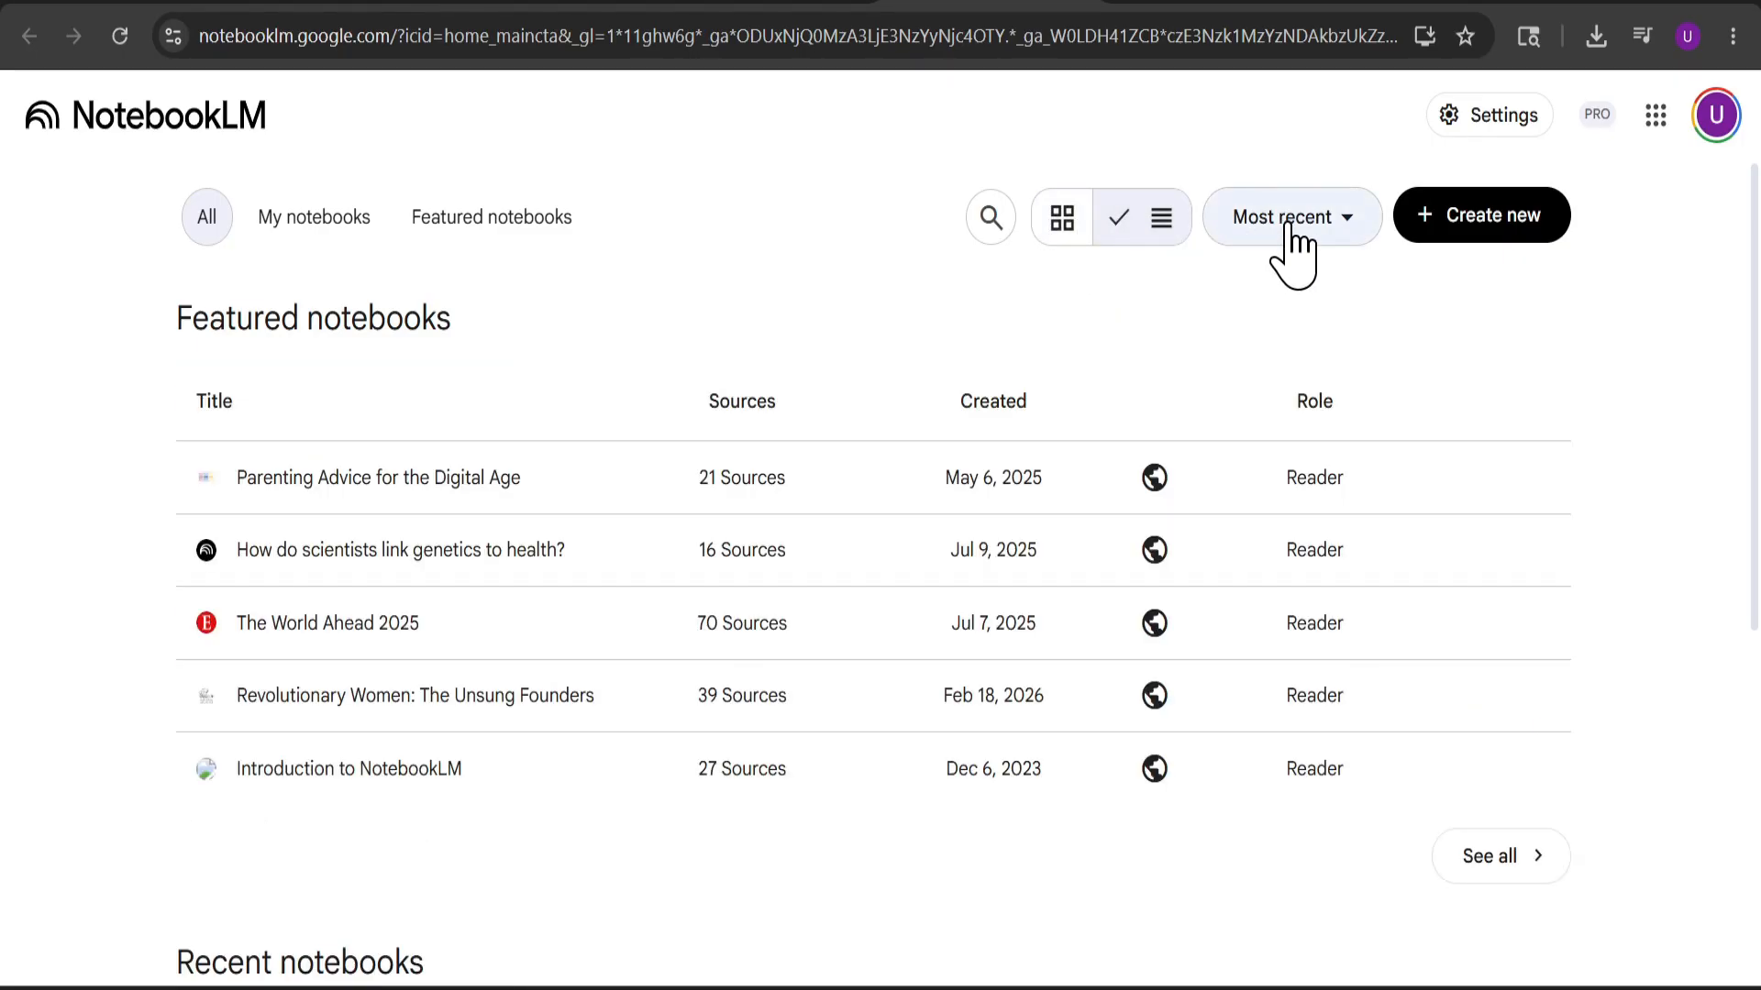
left_click(1288, 229)
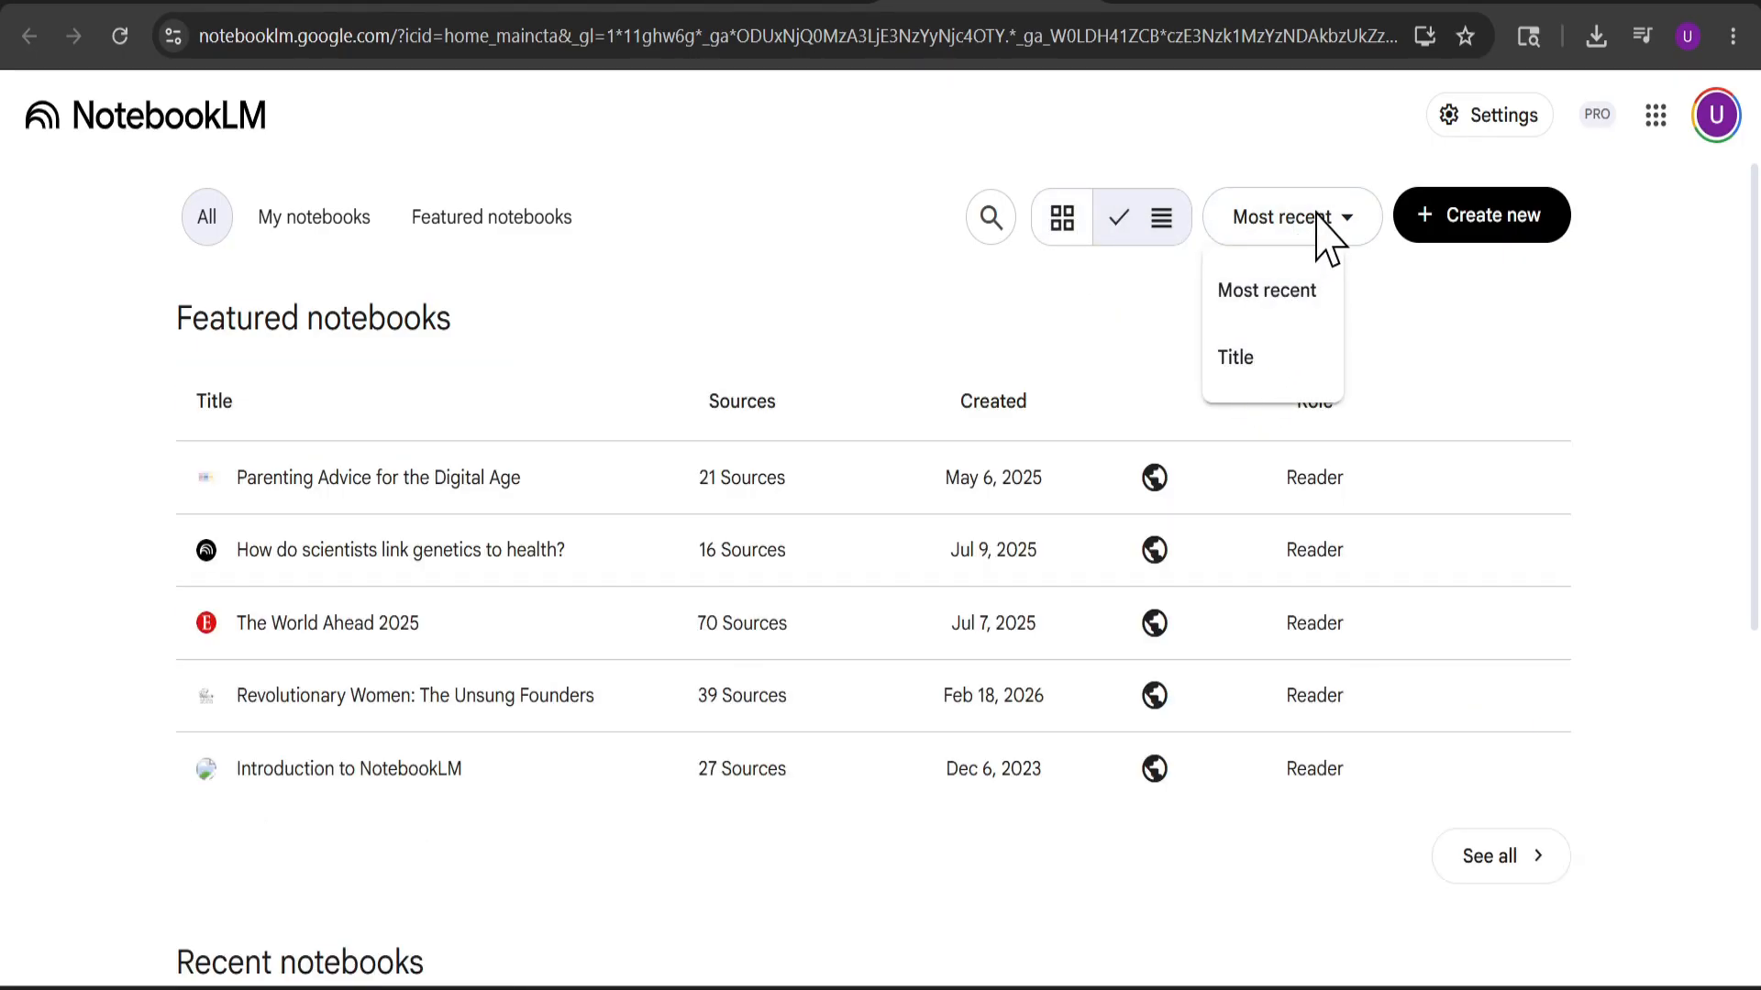
left_click(1323, 234)
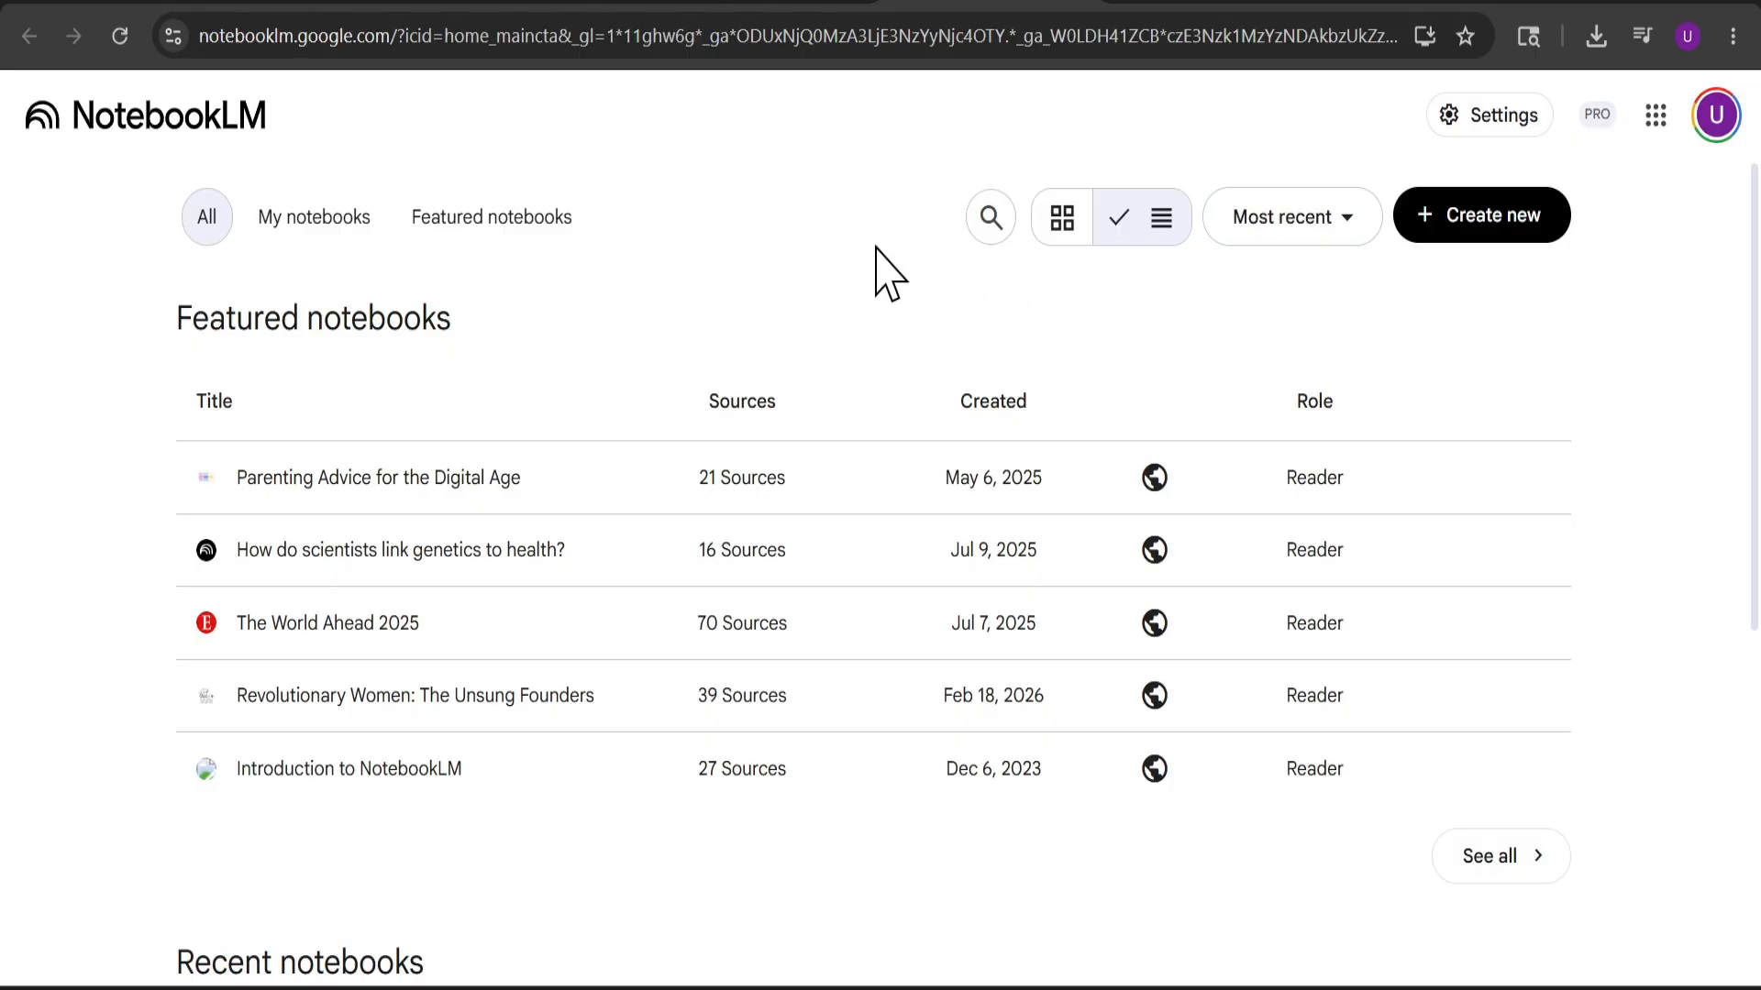
Switch the interface appearance to Dark mode in the settings.
left_click(1486, 124)
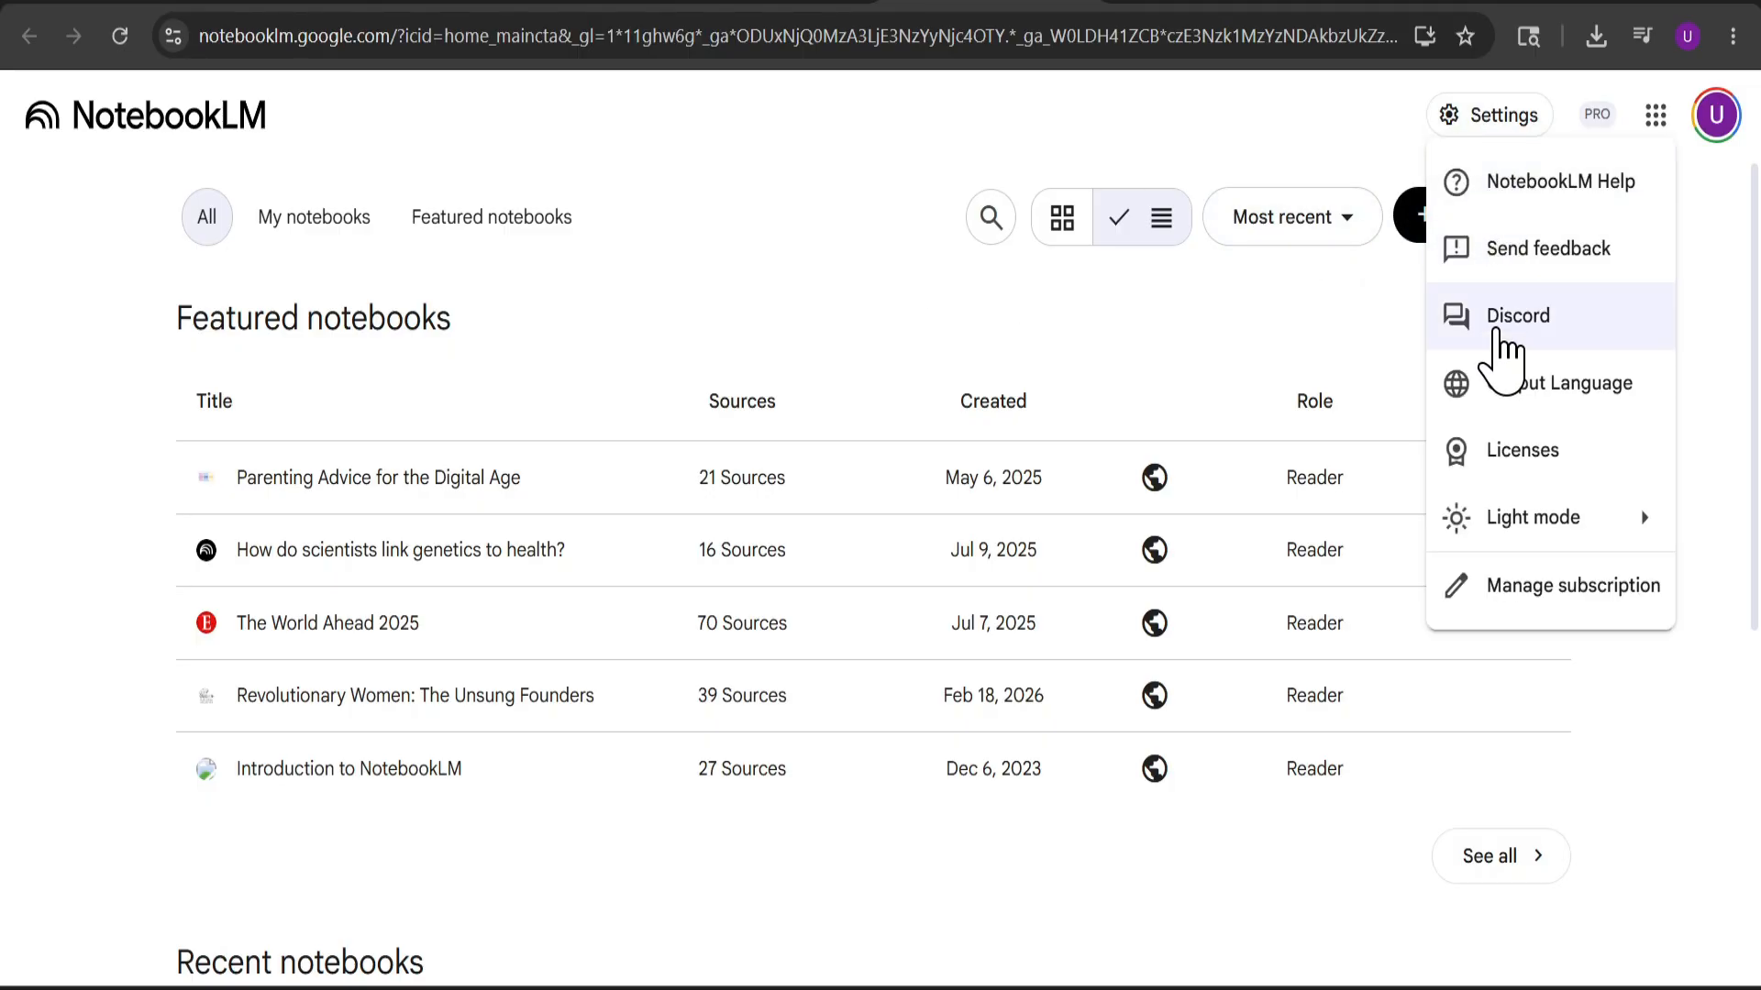
mouse_move(1524, 527)
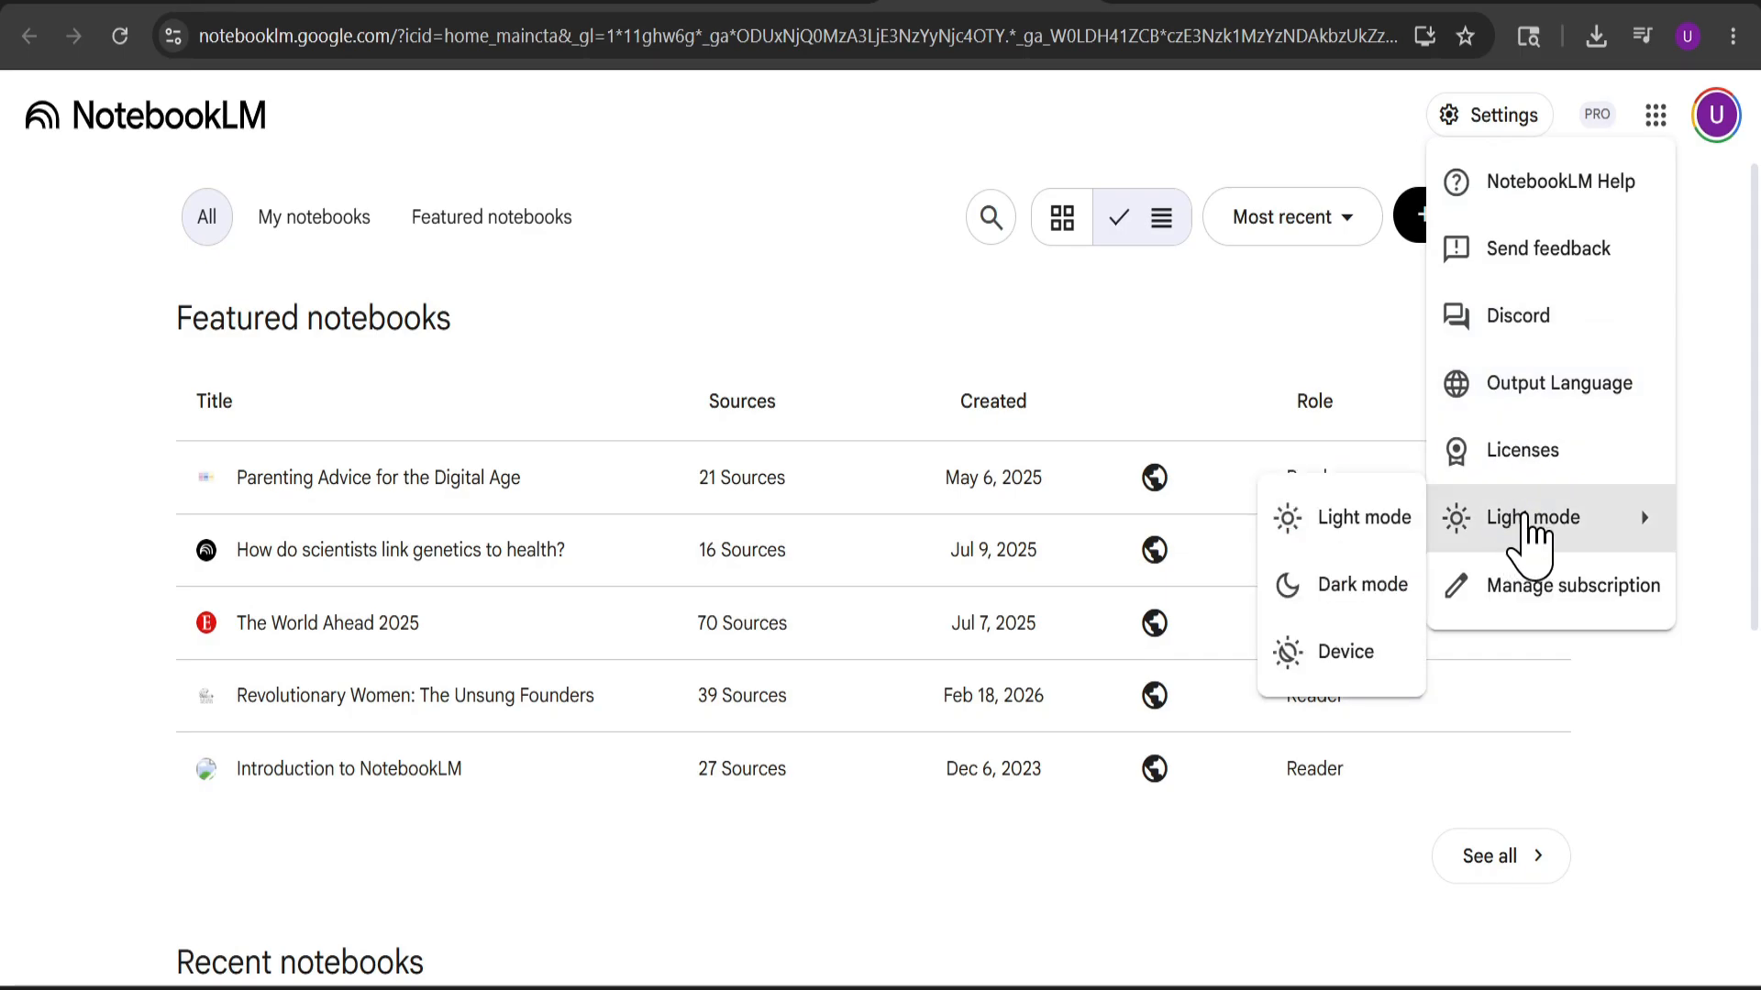
left_click(1344, 594)
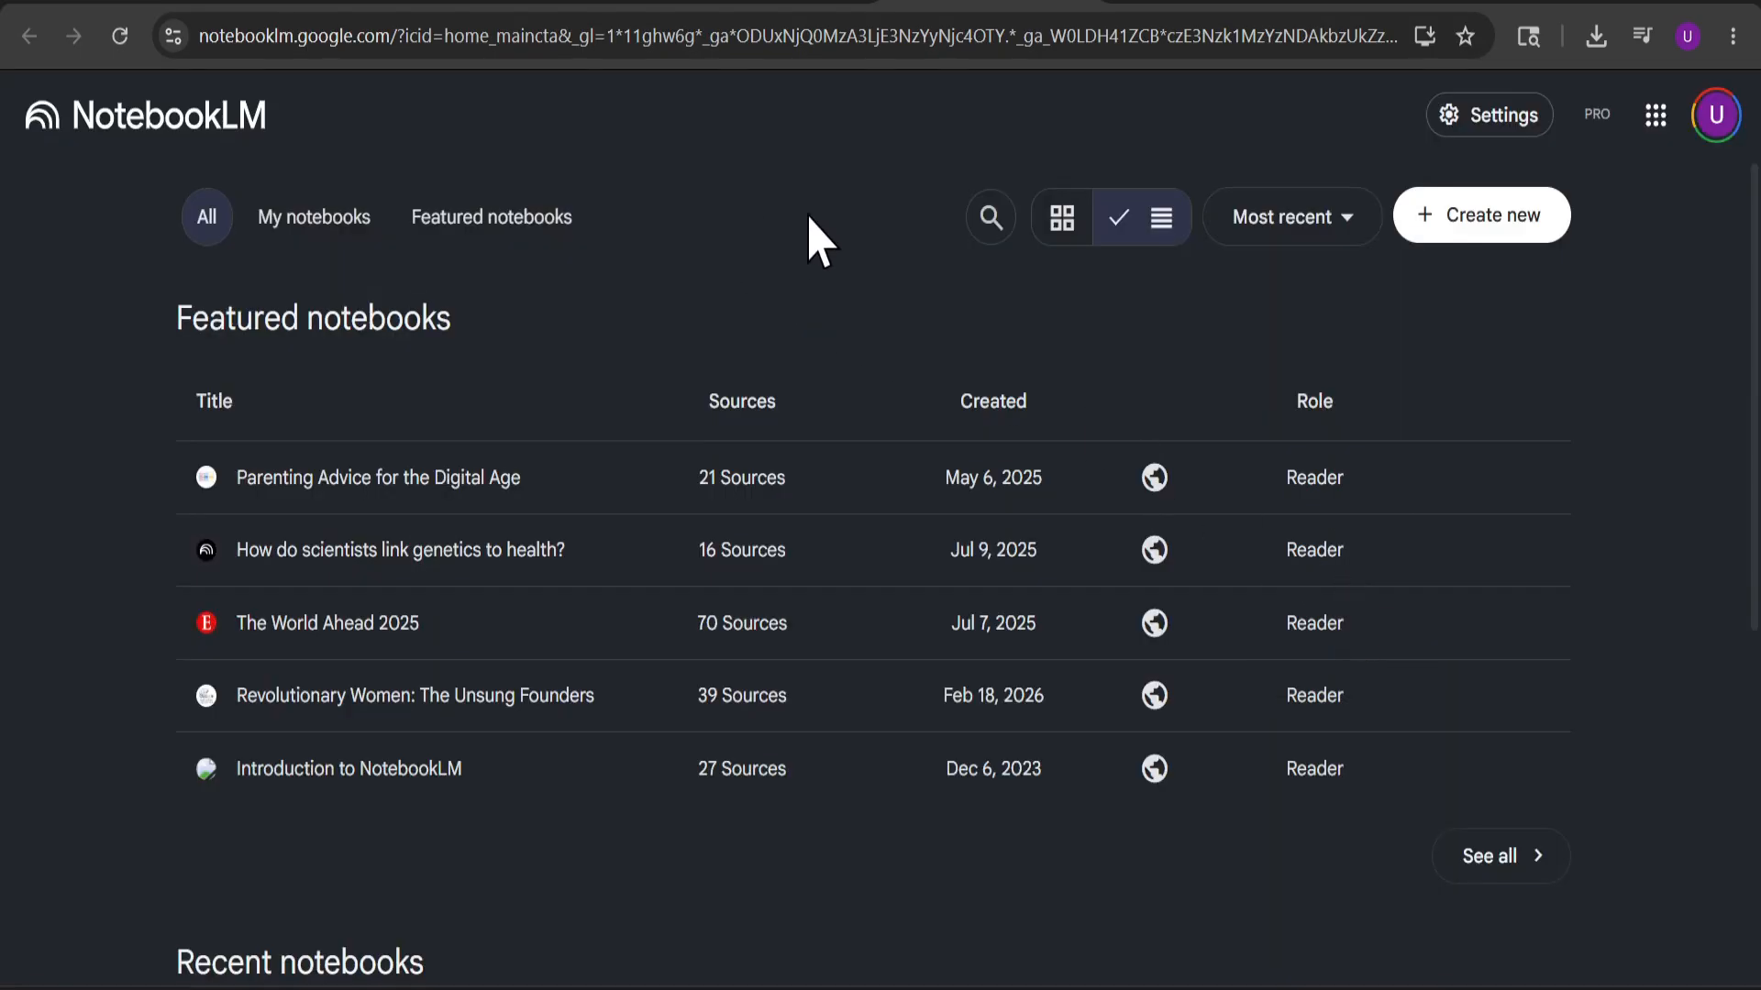
Create a new notebook and add the file Neon_Beans_Launch_Plan.pdf as its first source.
left_click(1451, 239)
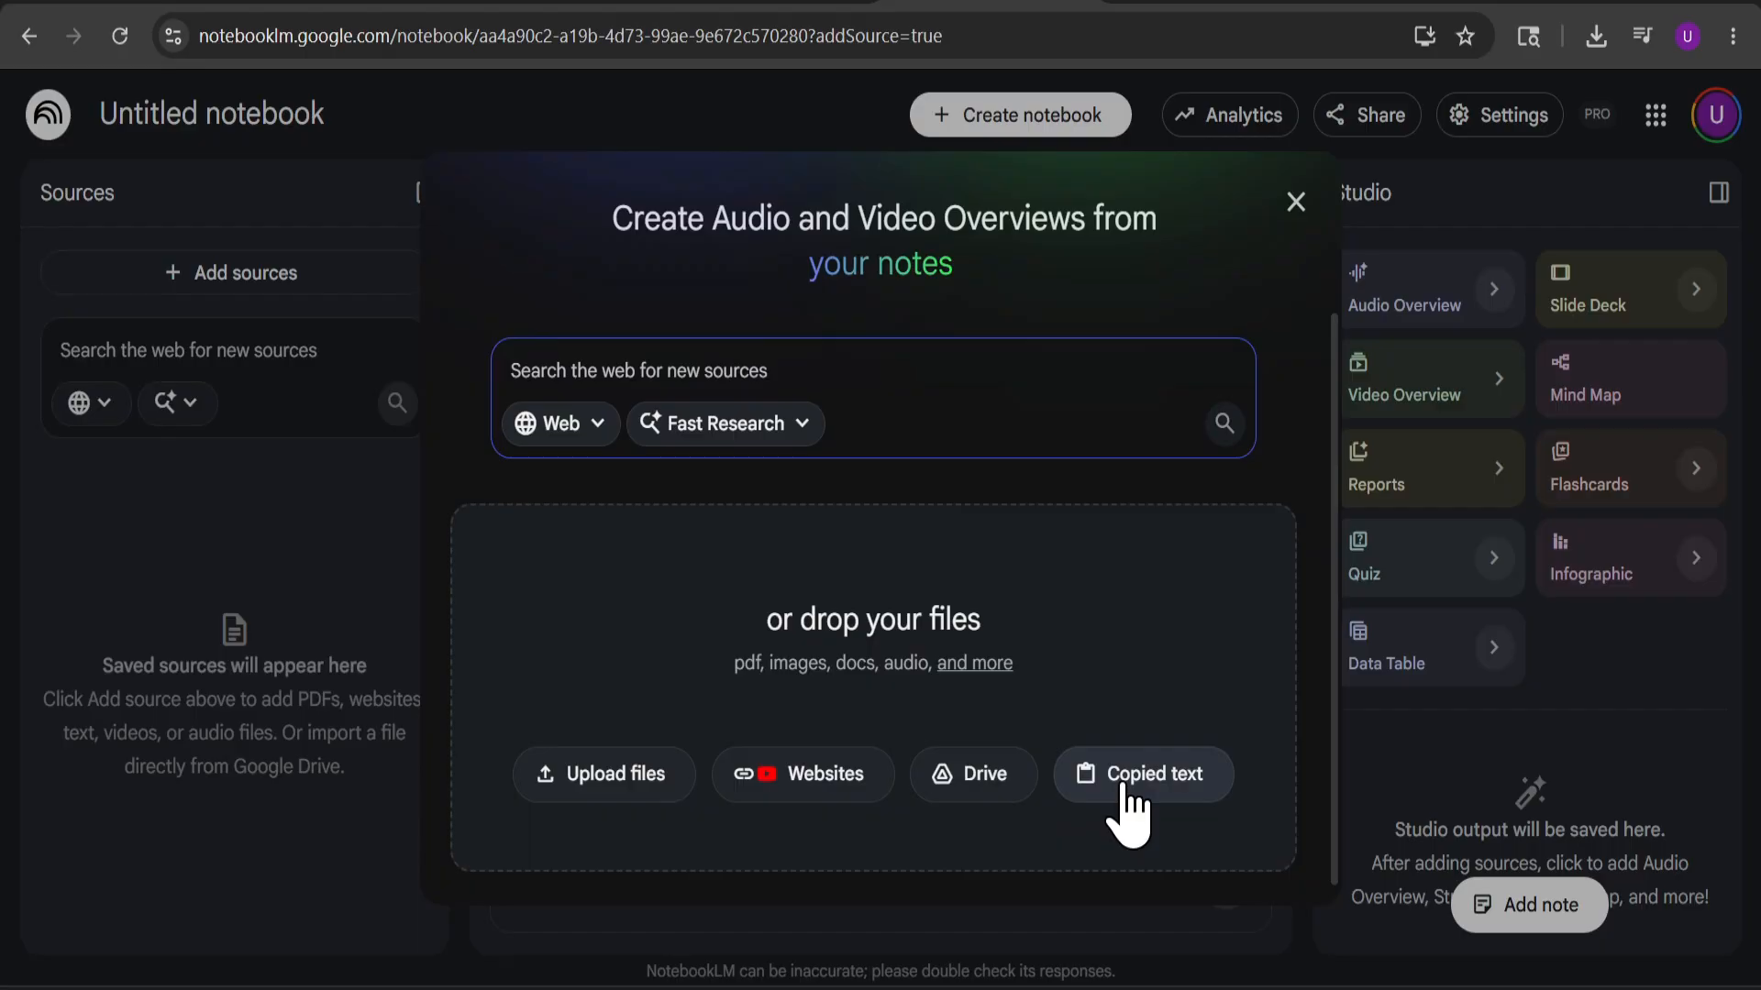
mouse_move(1011, 680)
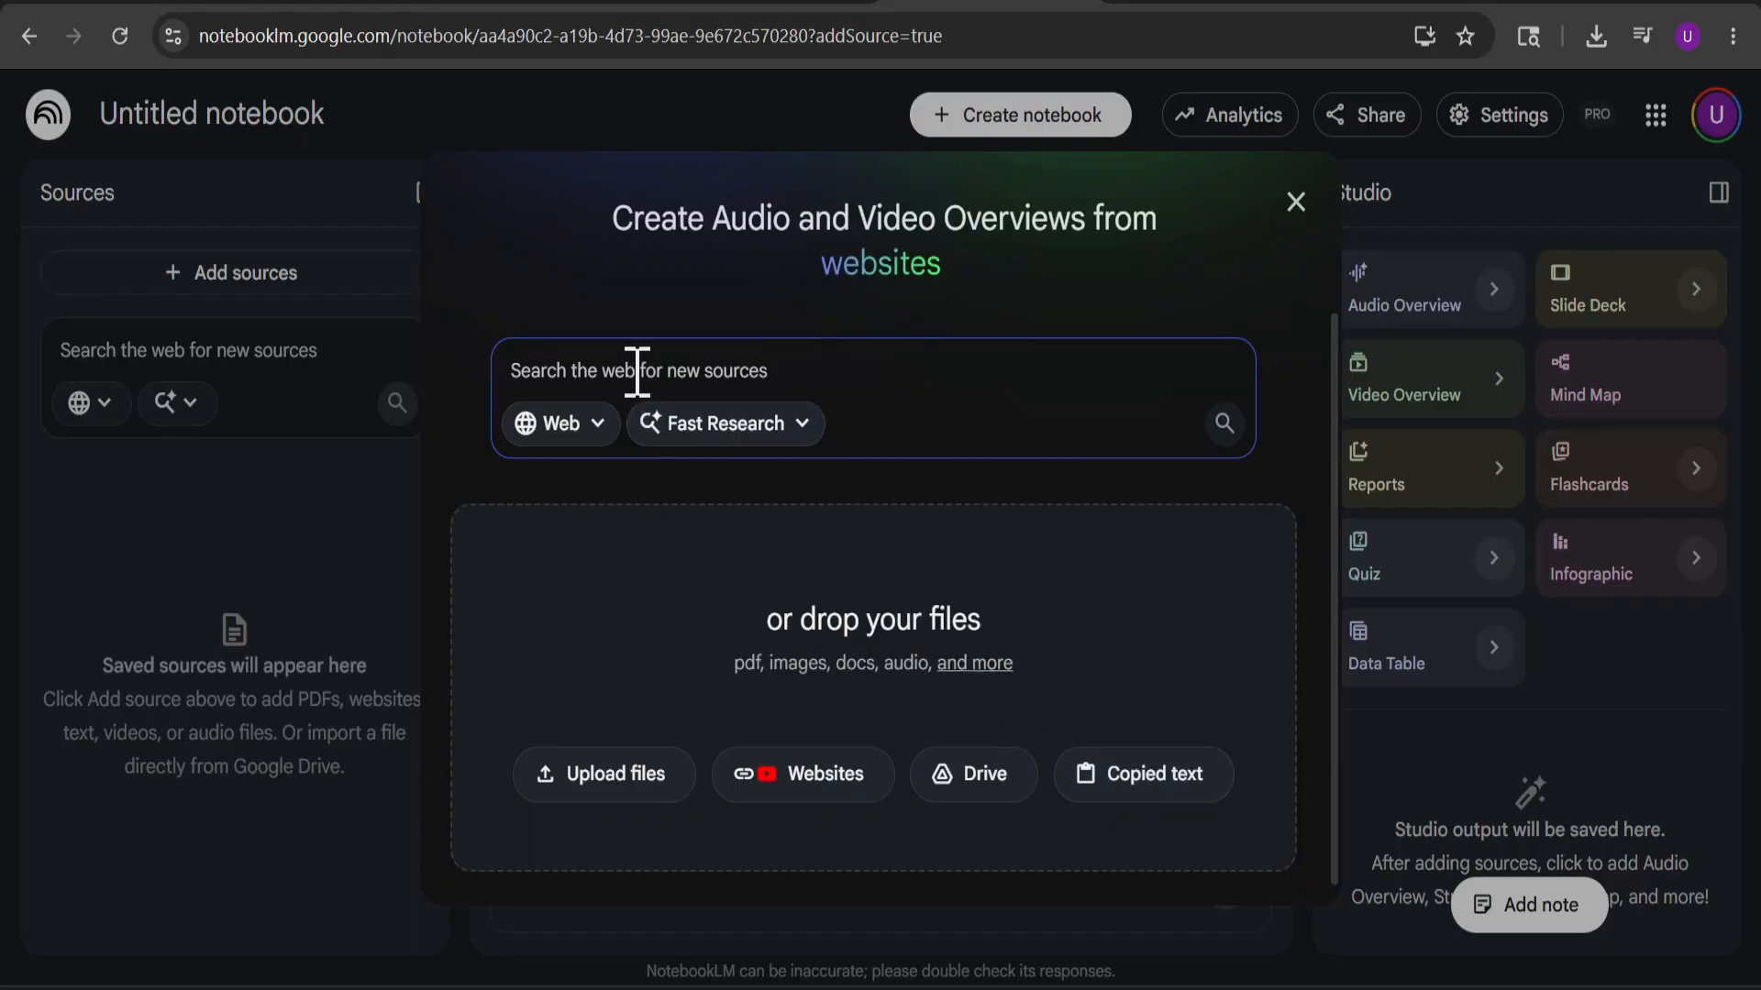
left_click_drag(267, 189, 793, 702)
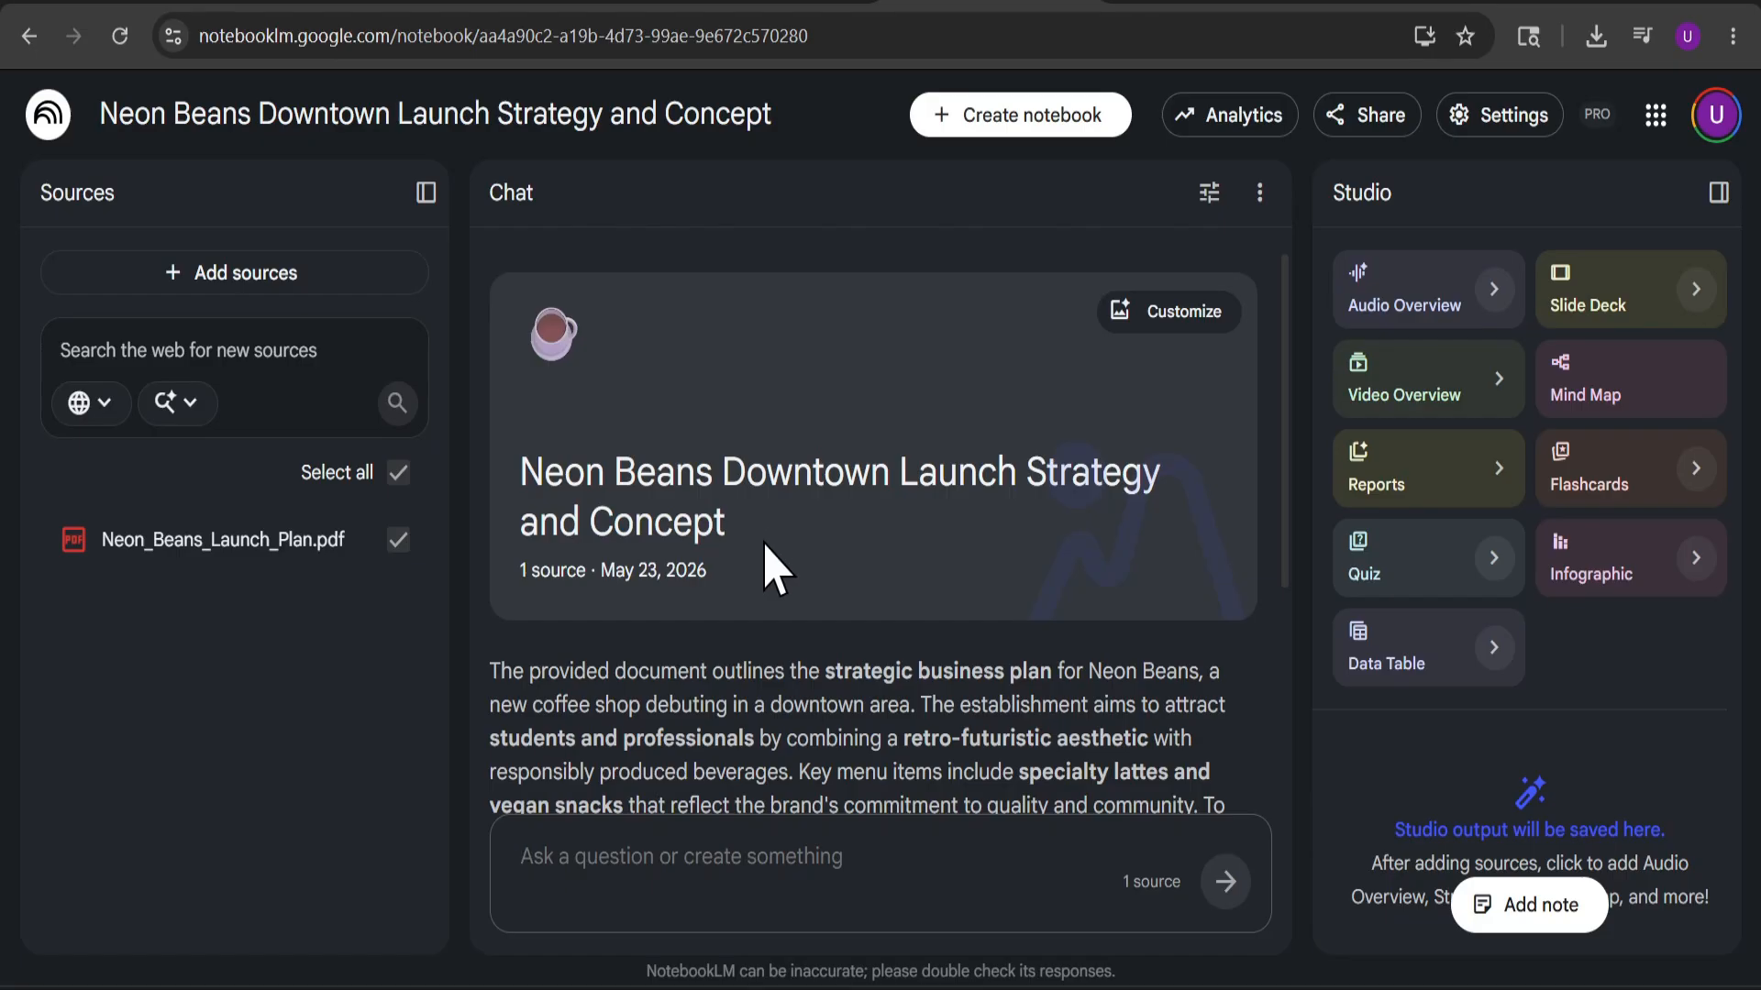
Add the Neon Beans location scouting notes document from Google Drive as another source.
left_click(268, 279)
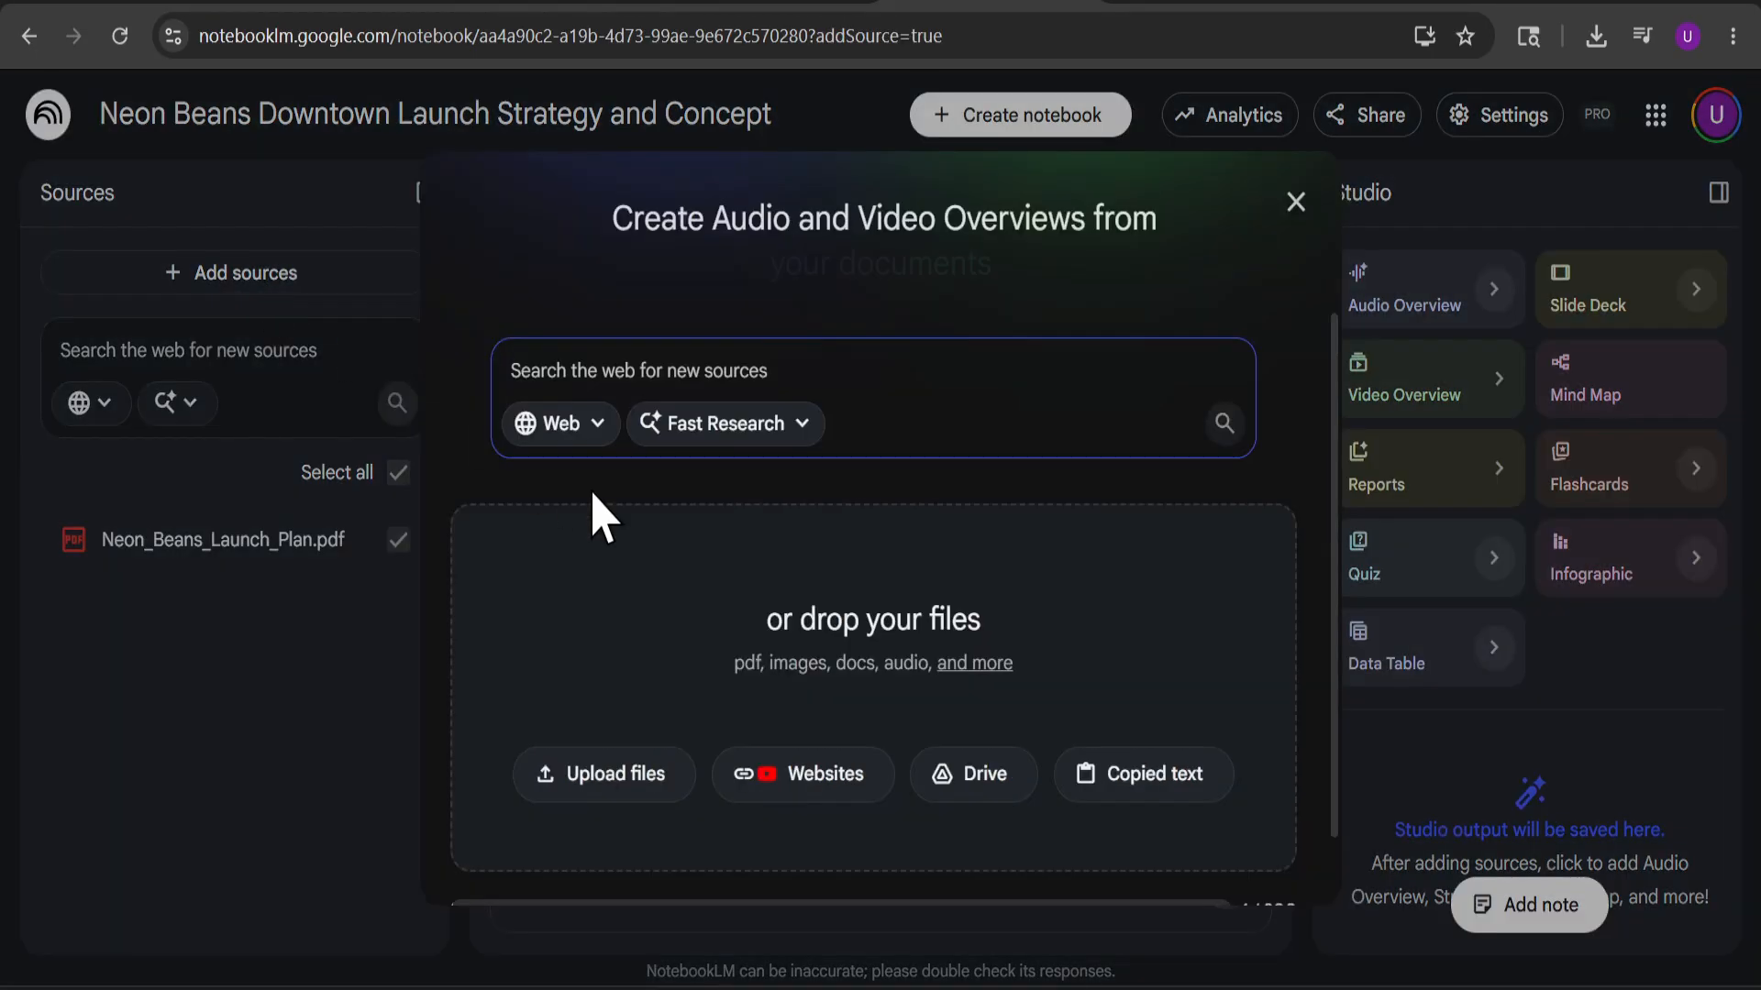
left_click(962, 778)
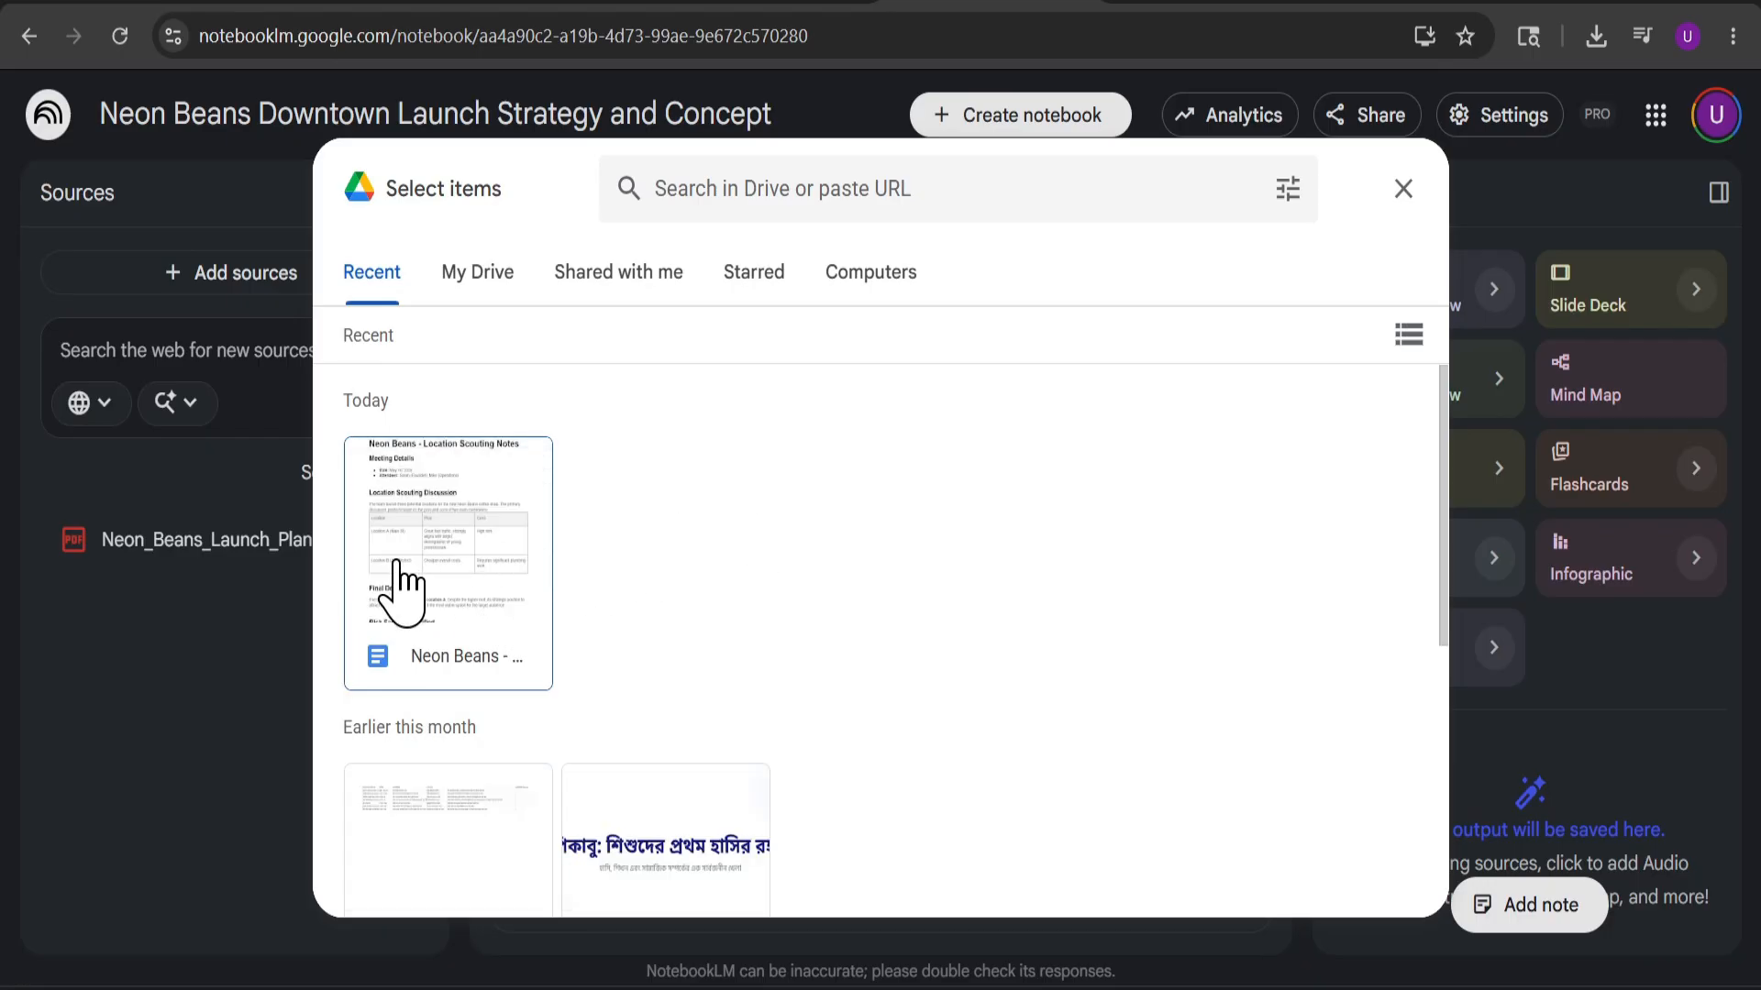
left_click(480, 587)
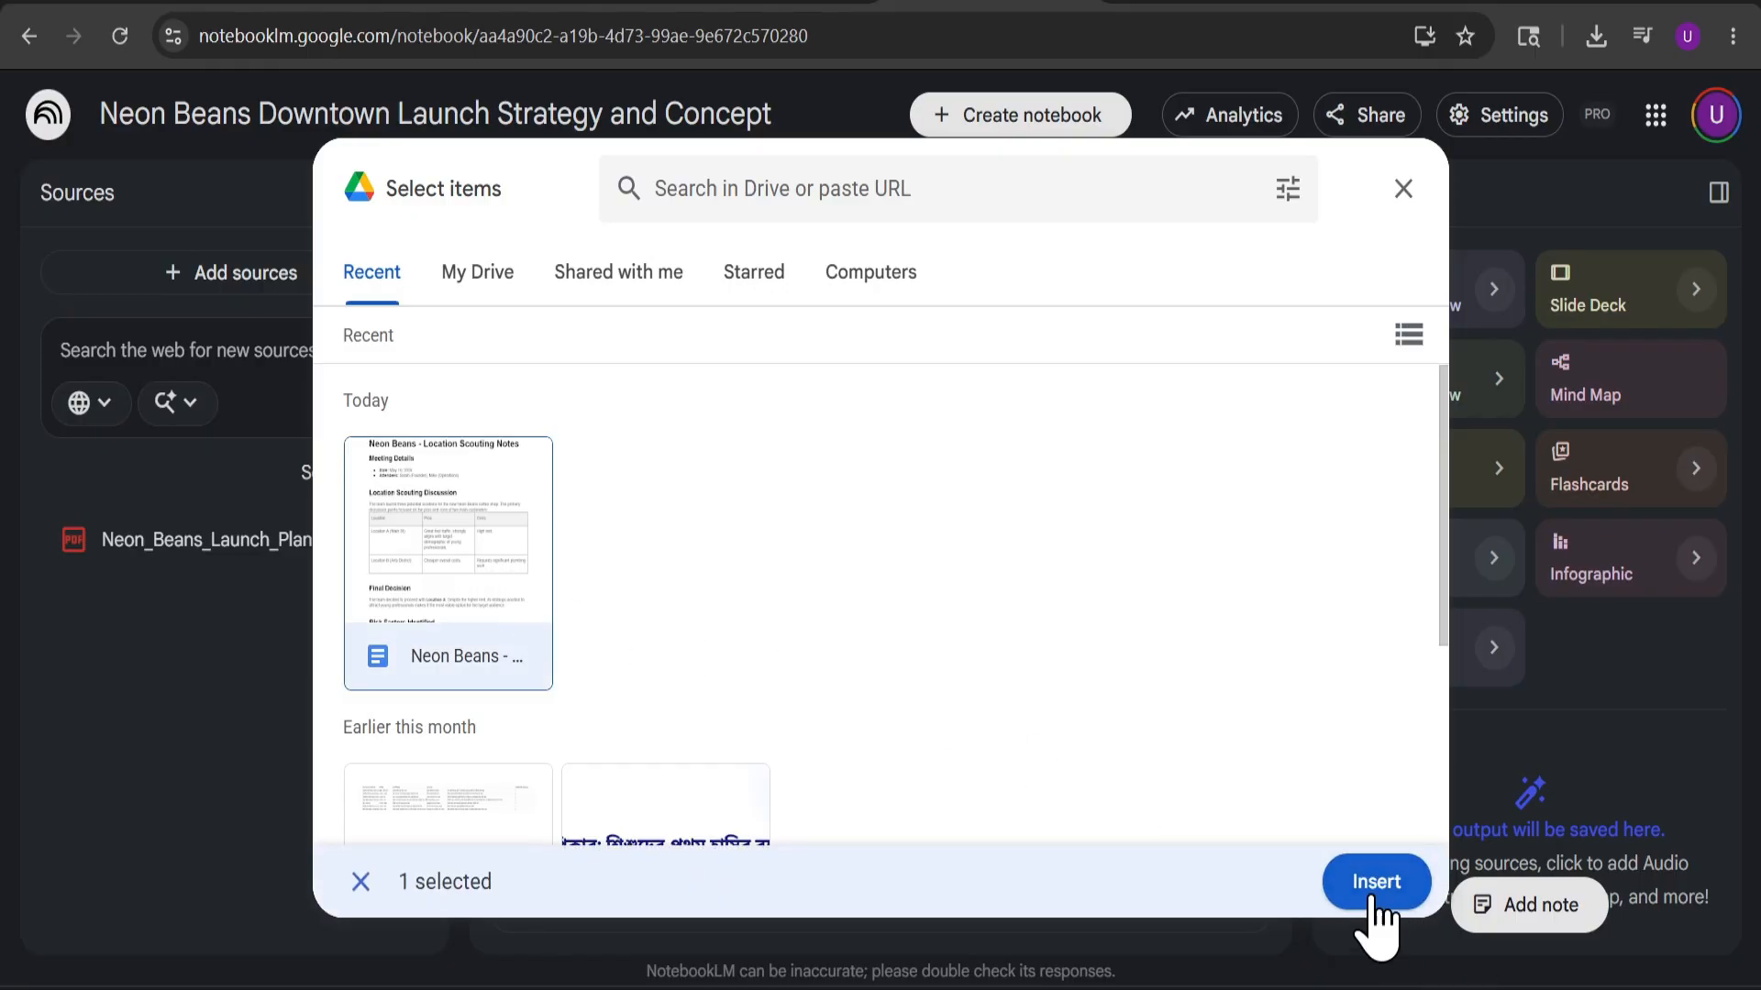
left_click(1373, 894)
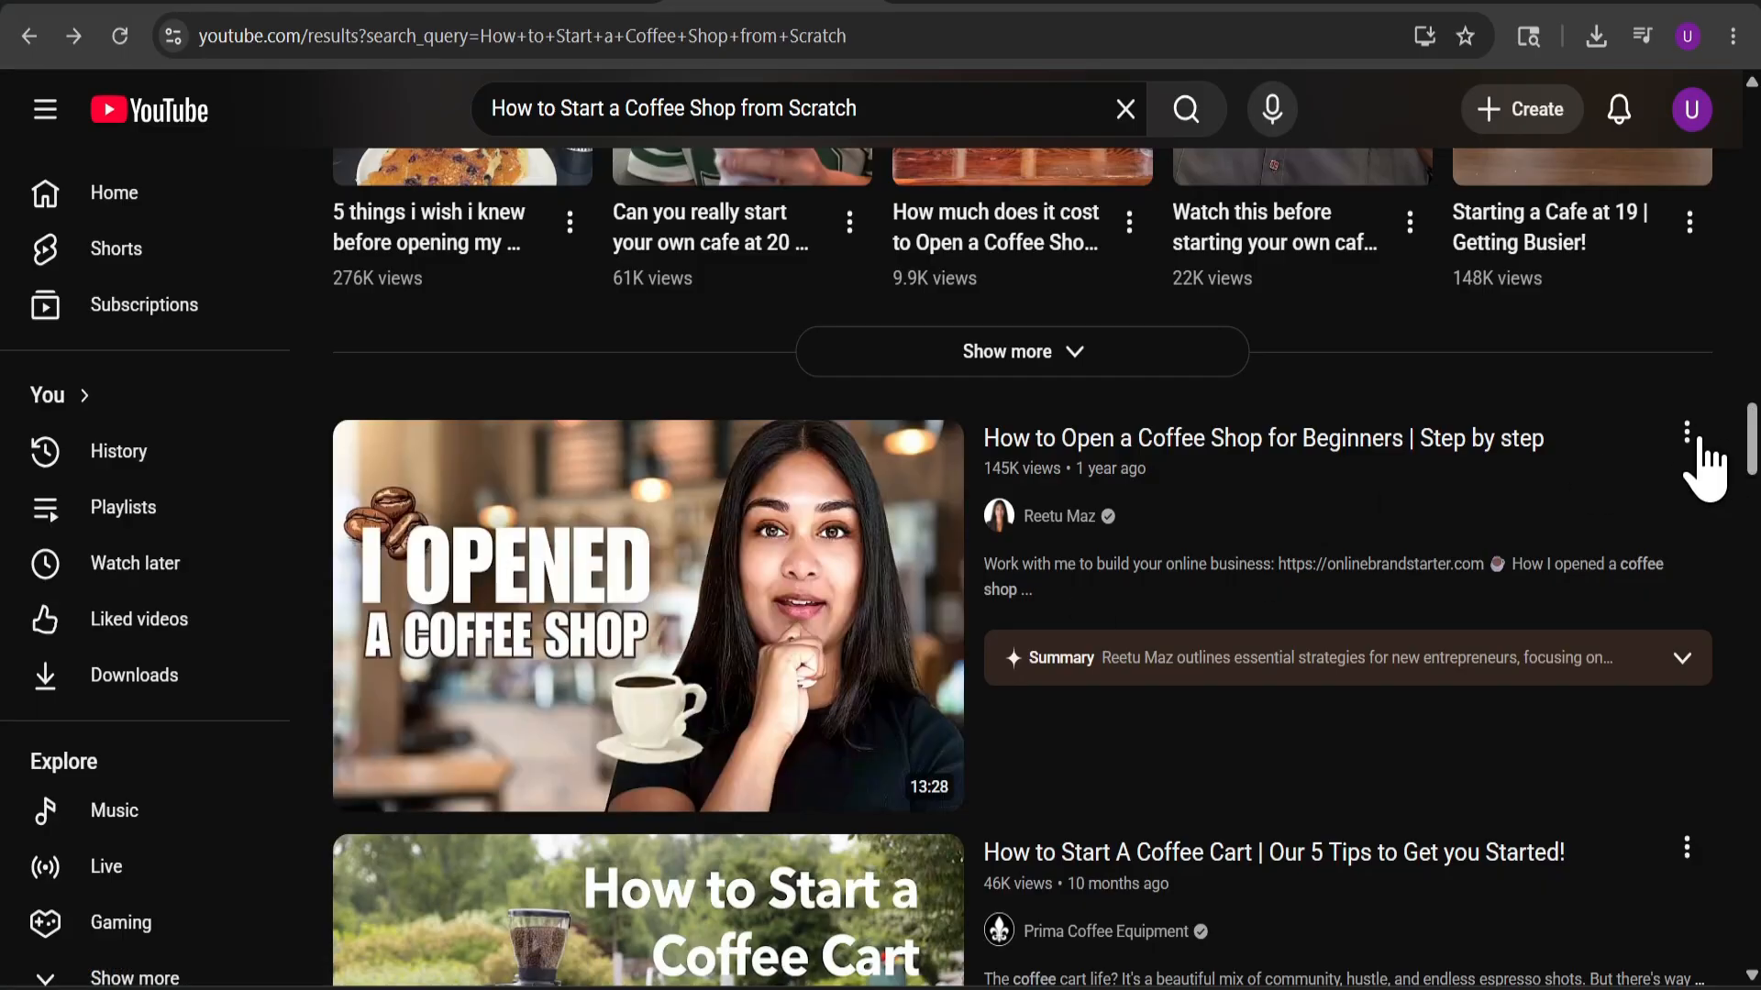
On YouTube, copy the share link of the video "How to Open a Coffee Shop for Beginners | Step by step".
left_click(1687, 434)
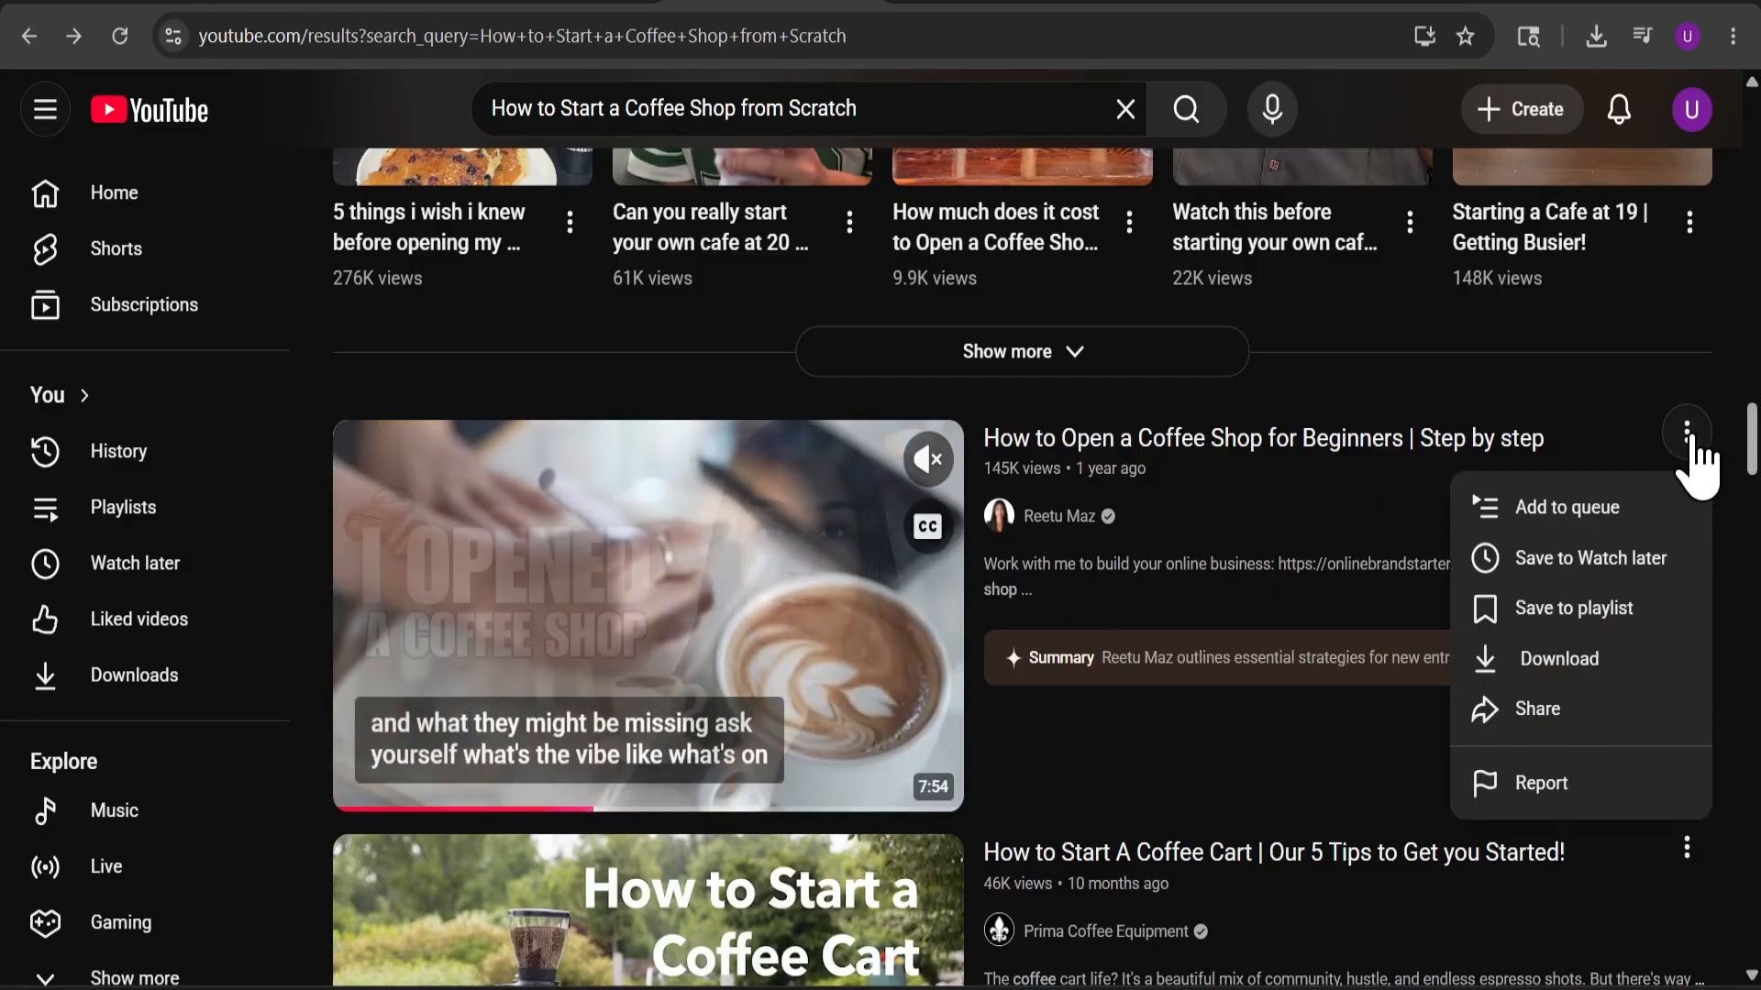
left_click(1533, 719)
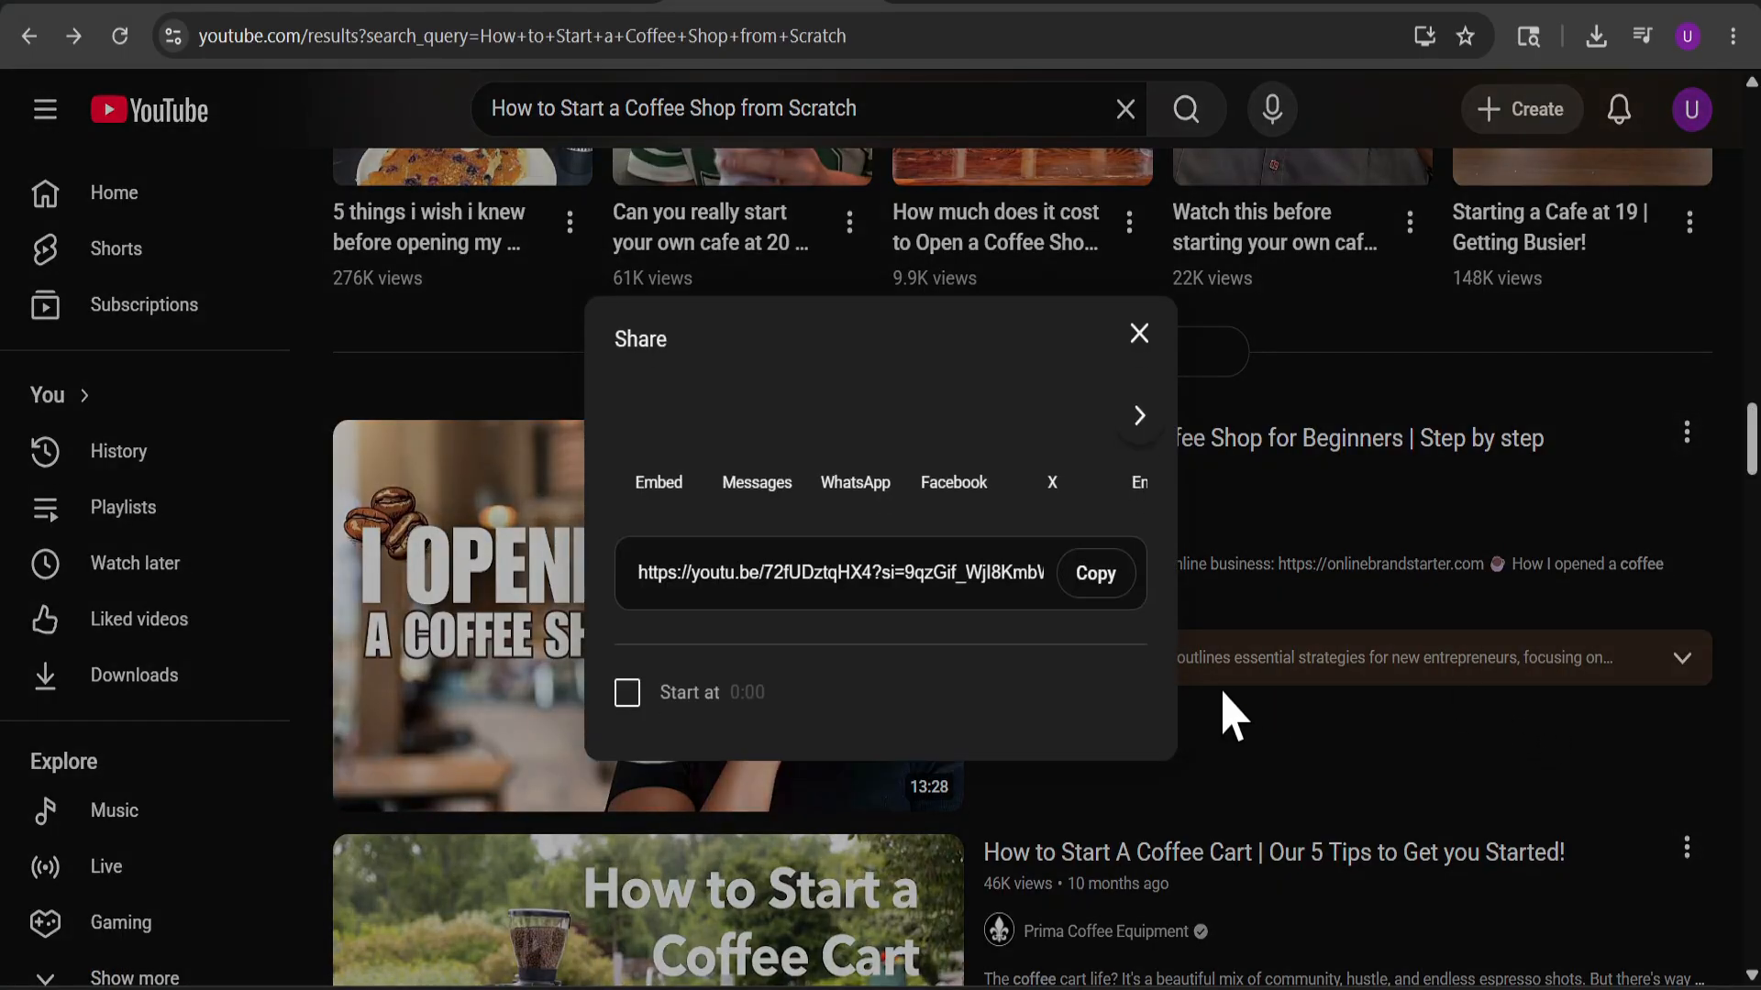
left_click(1117, 589)
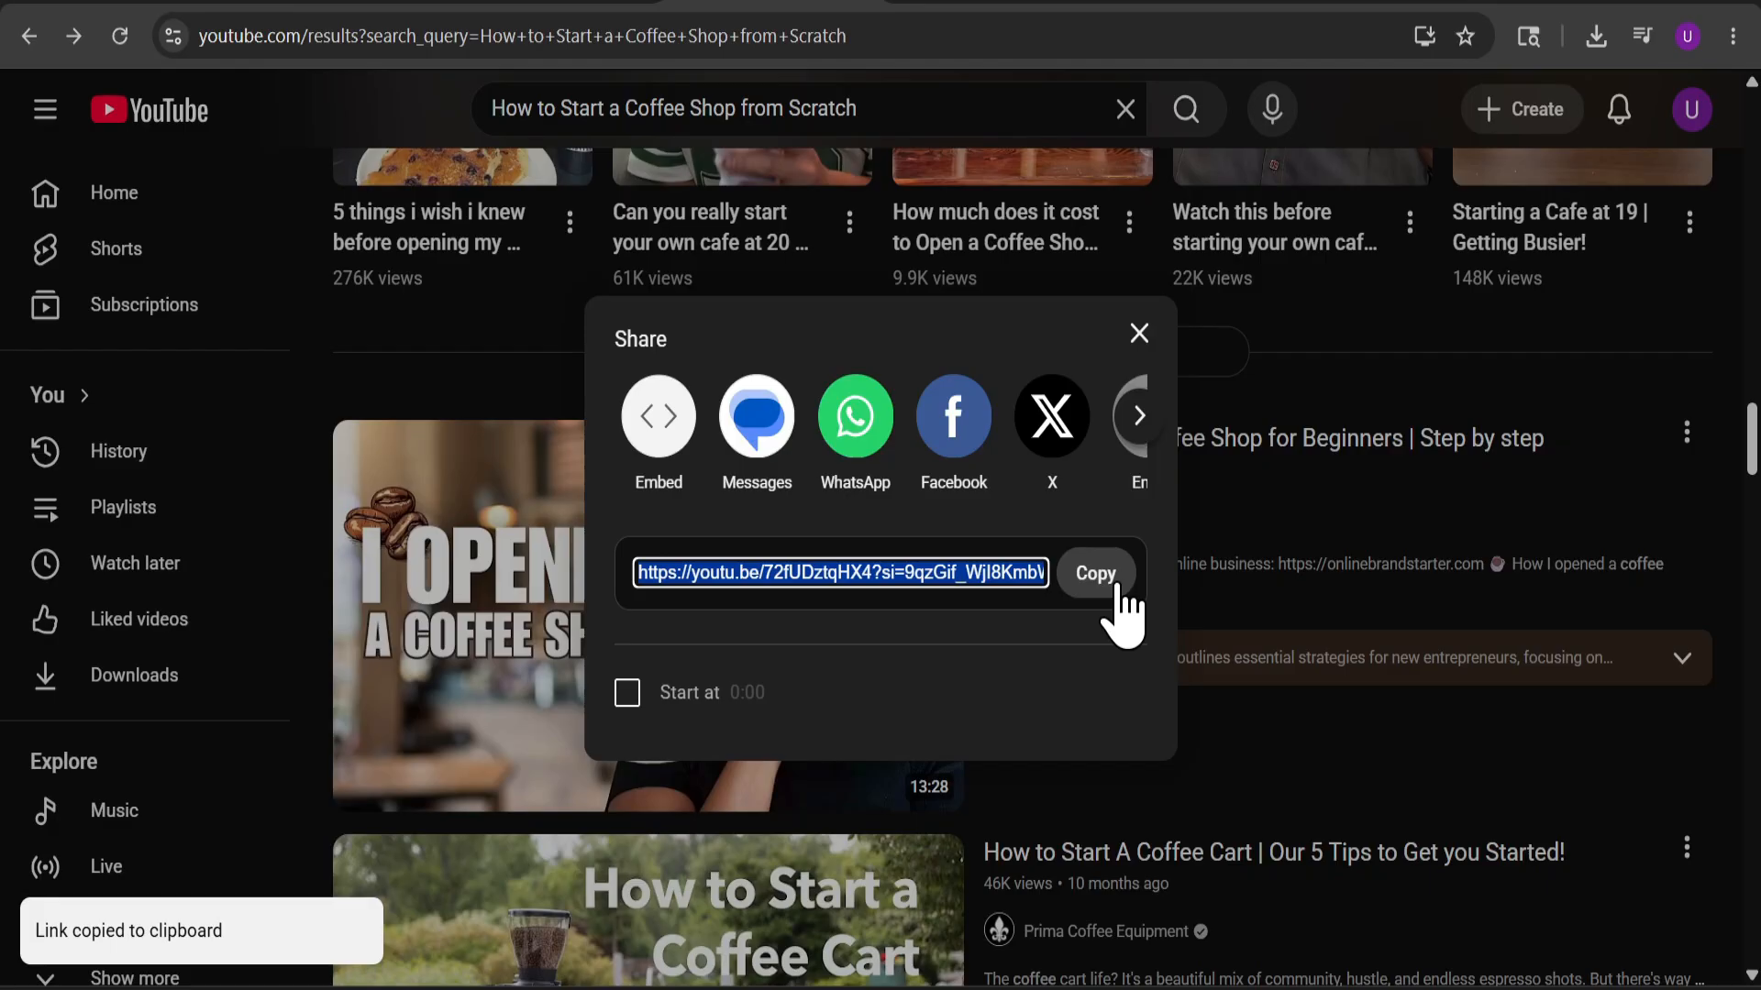
left_click(1138, 334)
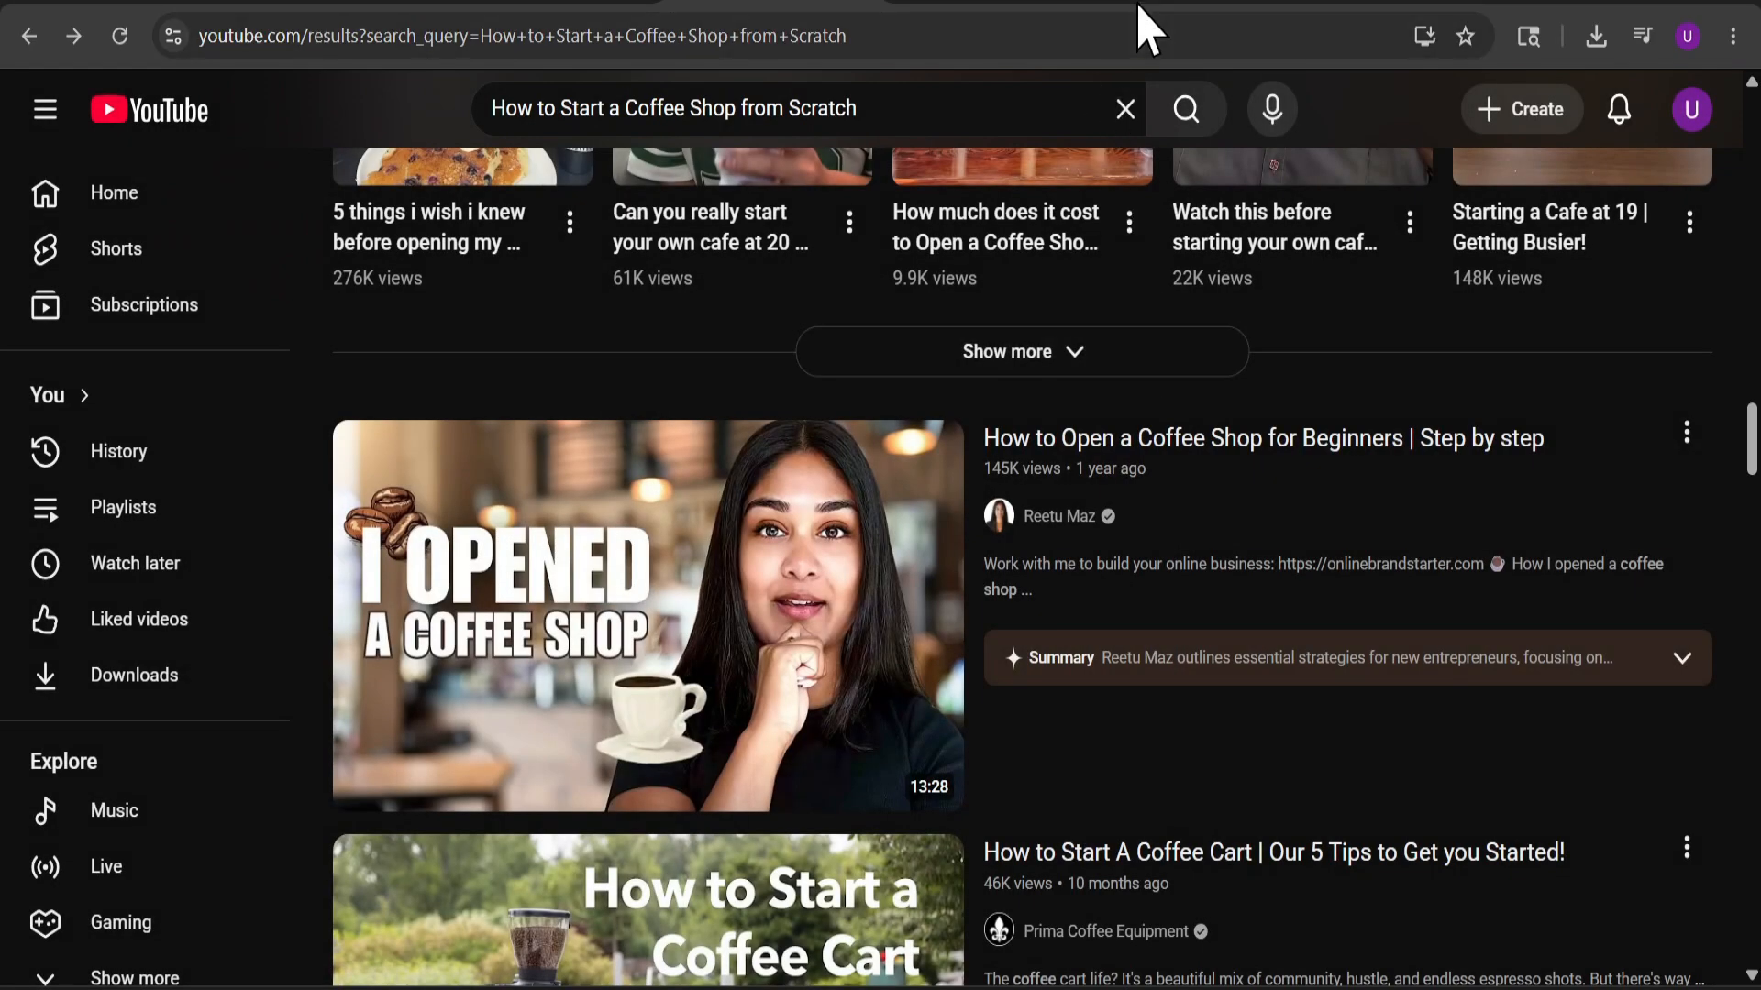
Return to the NotebookLM notebook and paste the YouTube video link as a website source.
left_click(1060, 6)
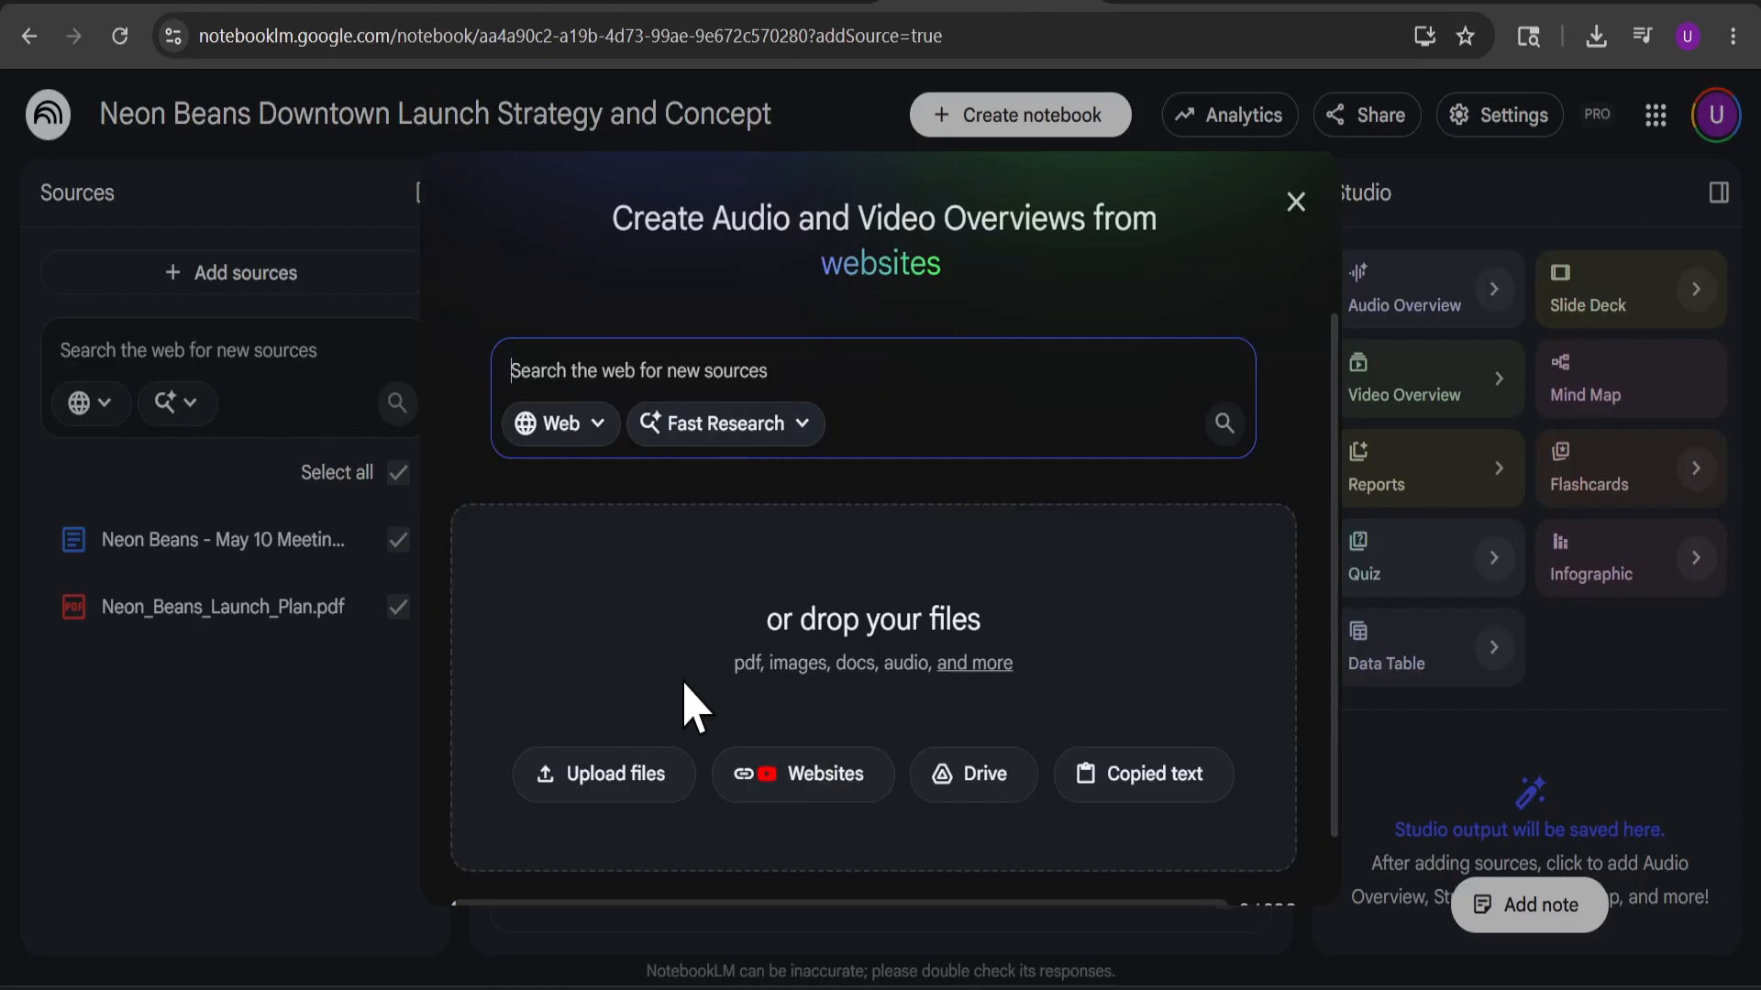
left_click(777, 776)
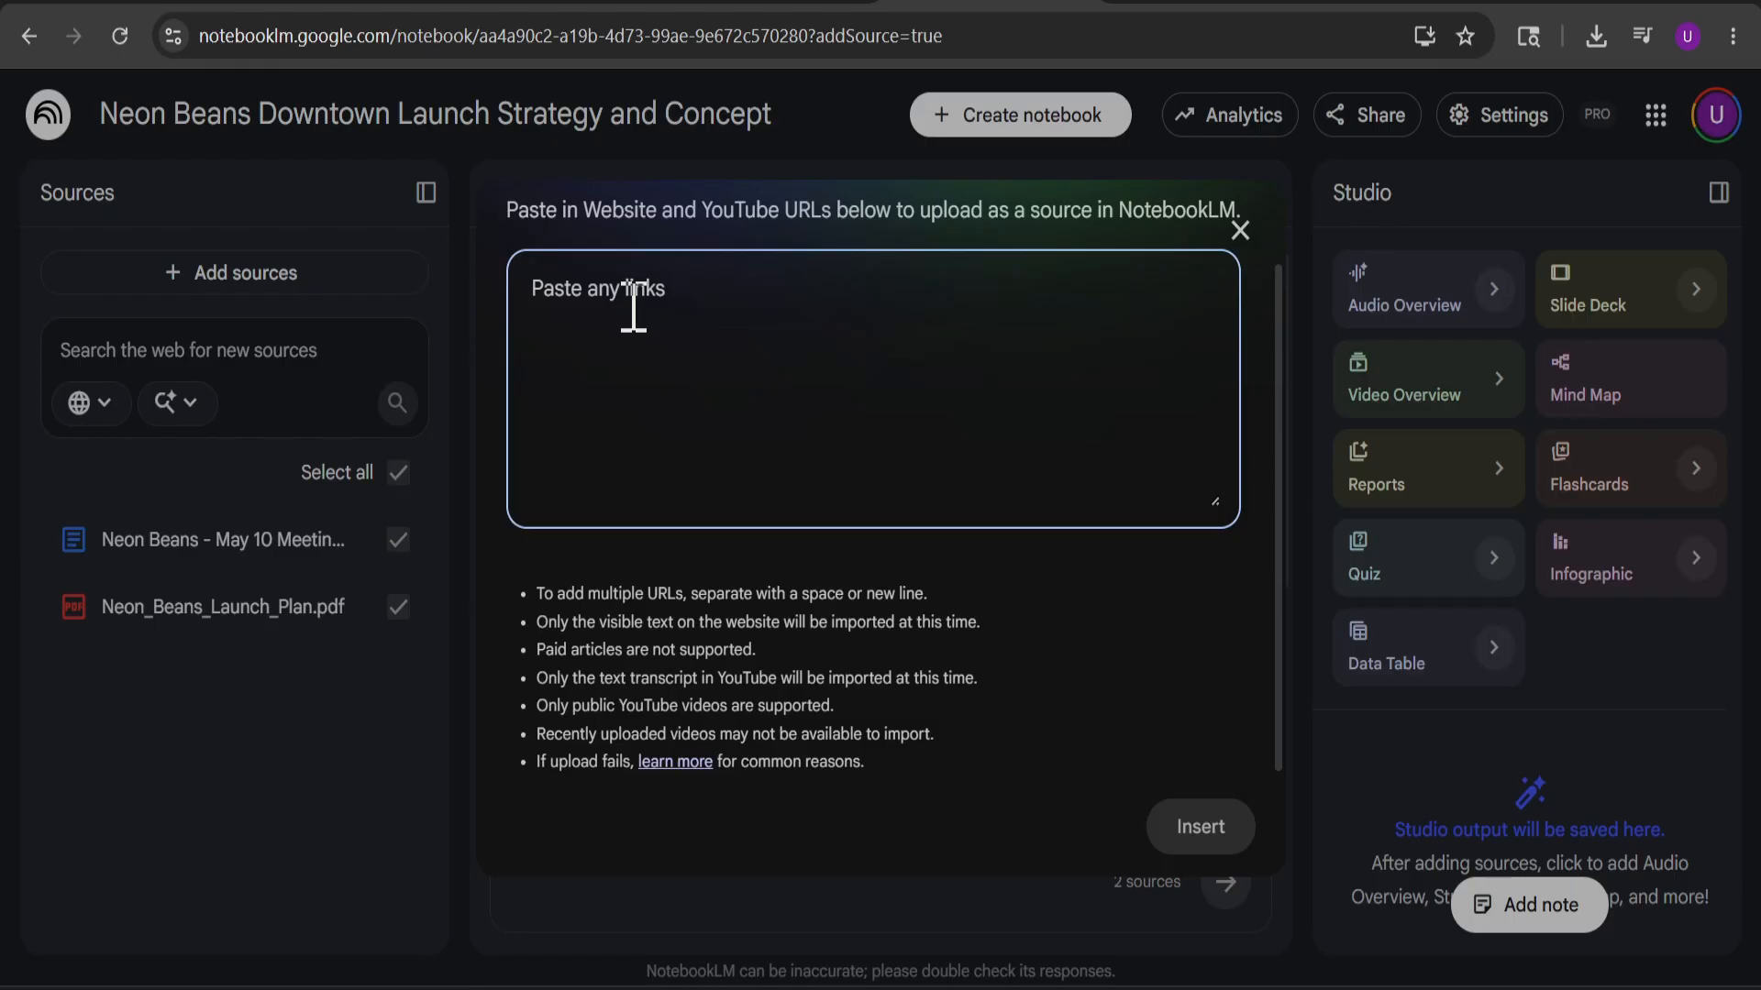
key("ctrl+v")
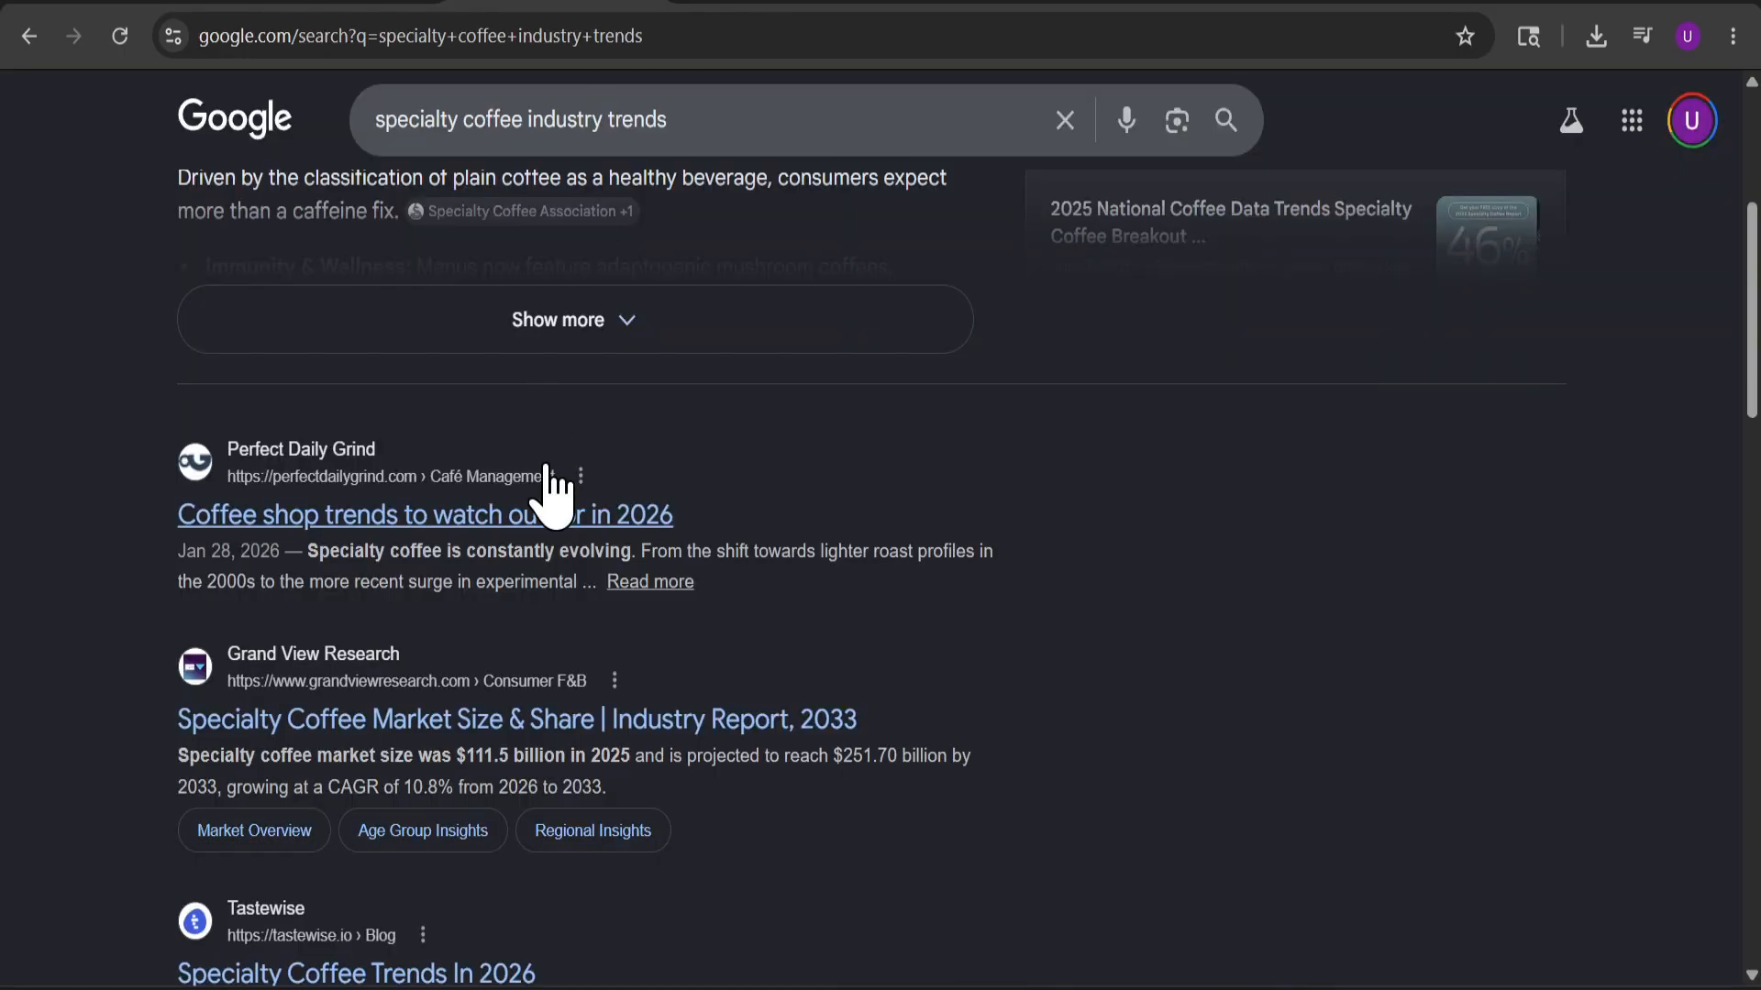
Copy the "Coffee shop trends to watch out for in 2026" link from the Google results, add it below the video link and insert both sources.
right_click(536, 550)
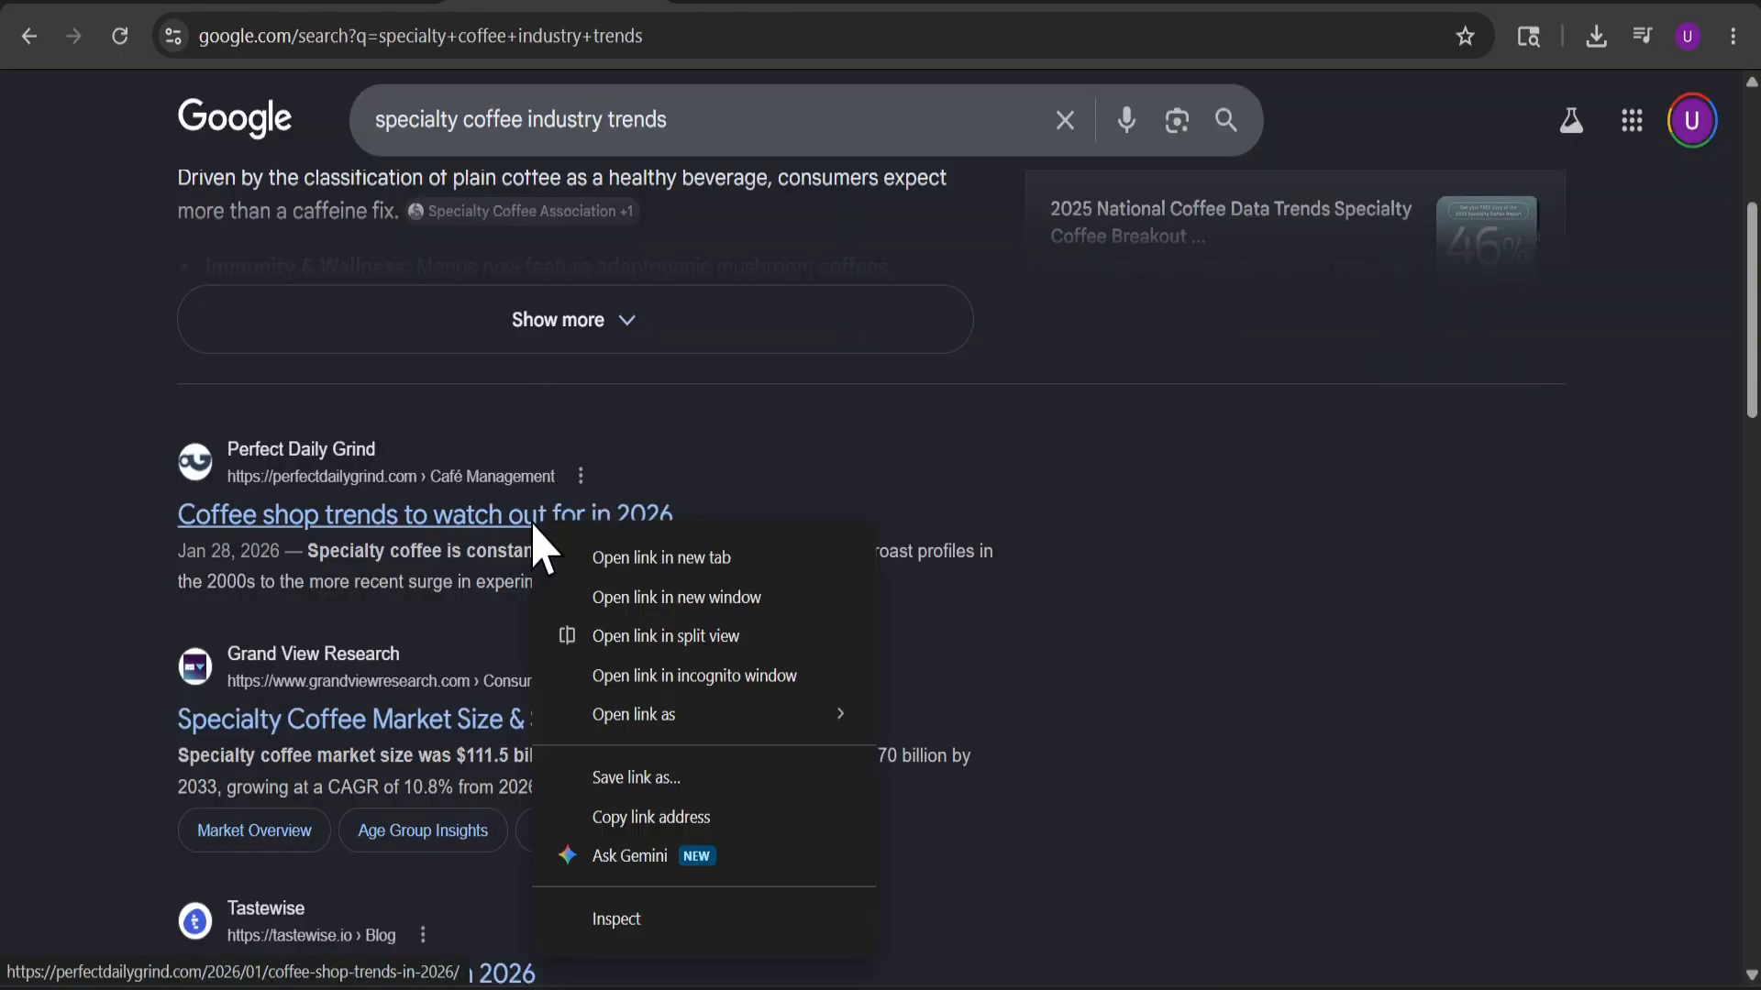
left_click(646, 819)
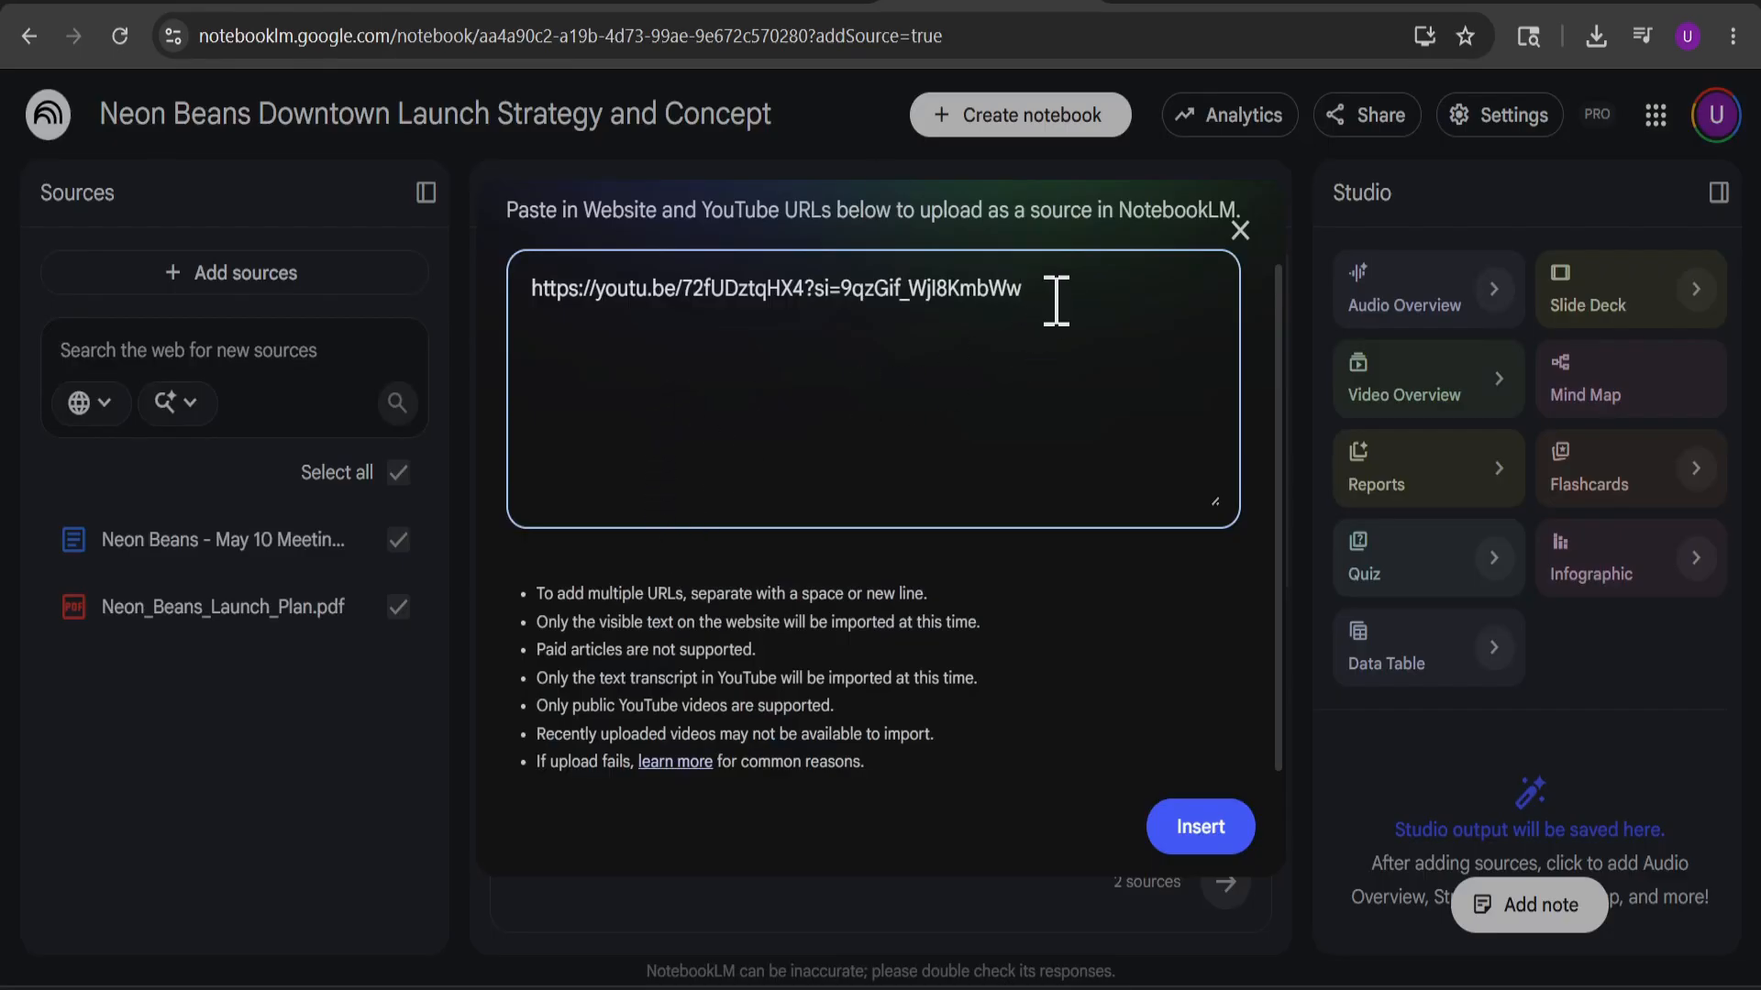
key("Return")
key("ctrl+v")
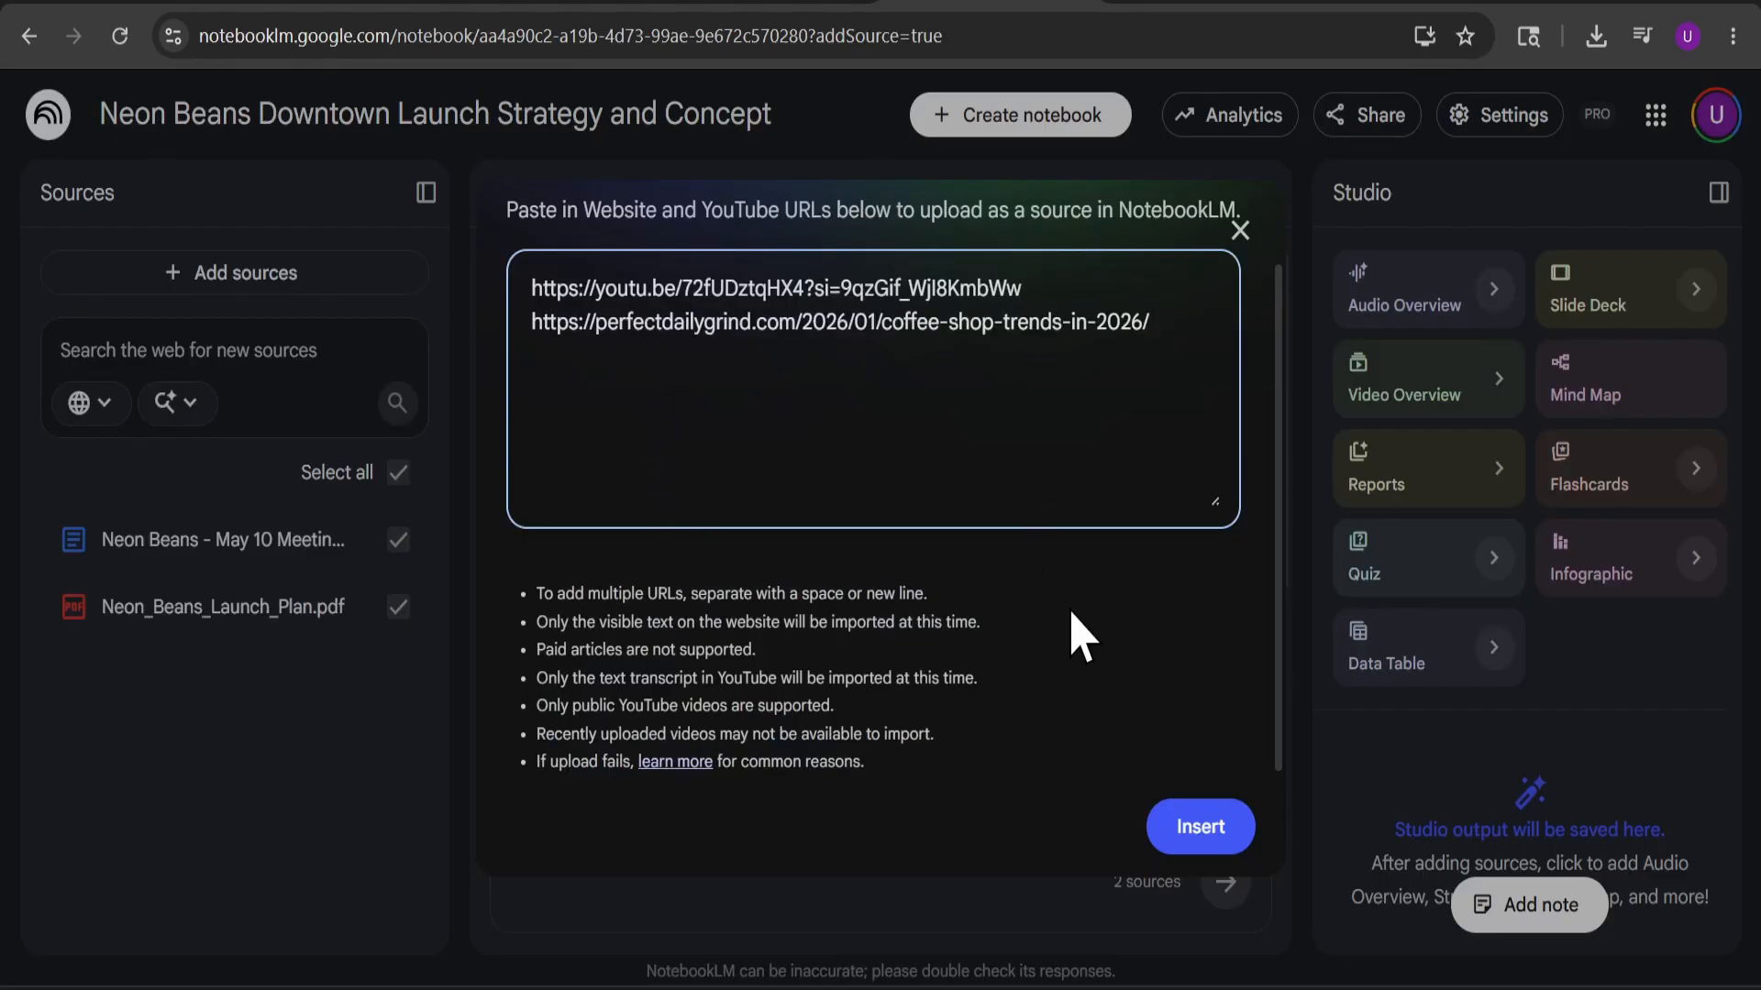
left_click(1195, 830)
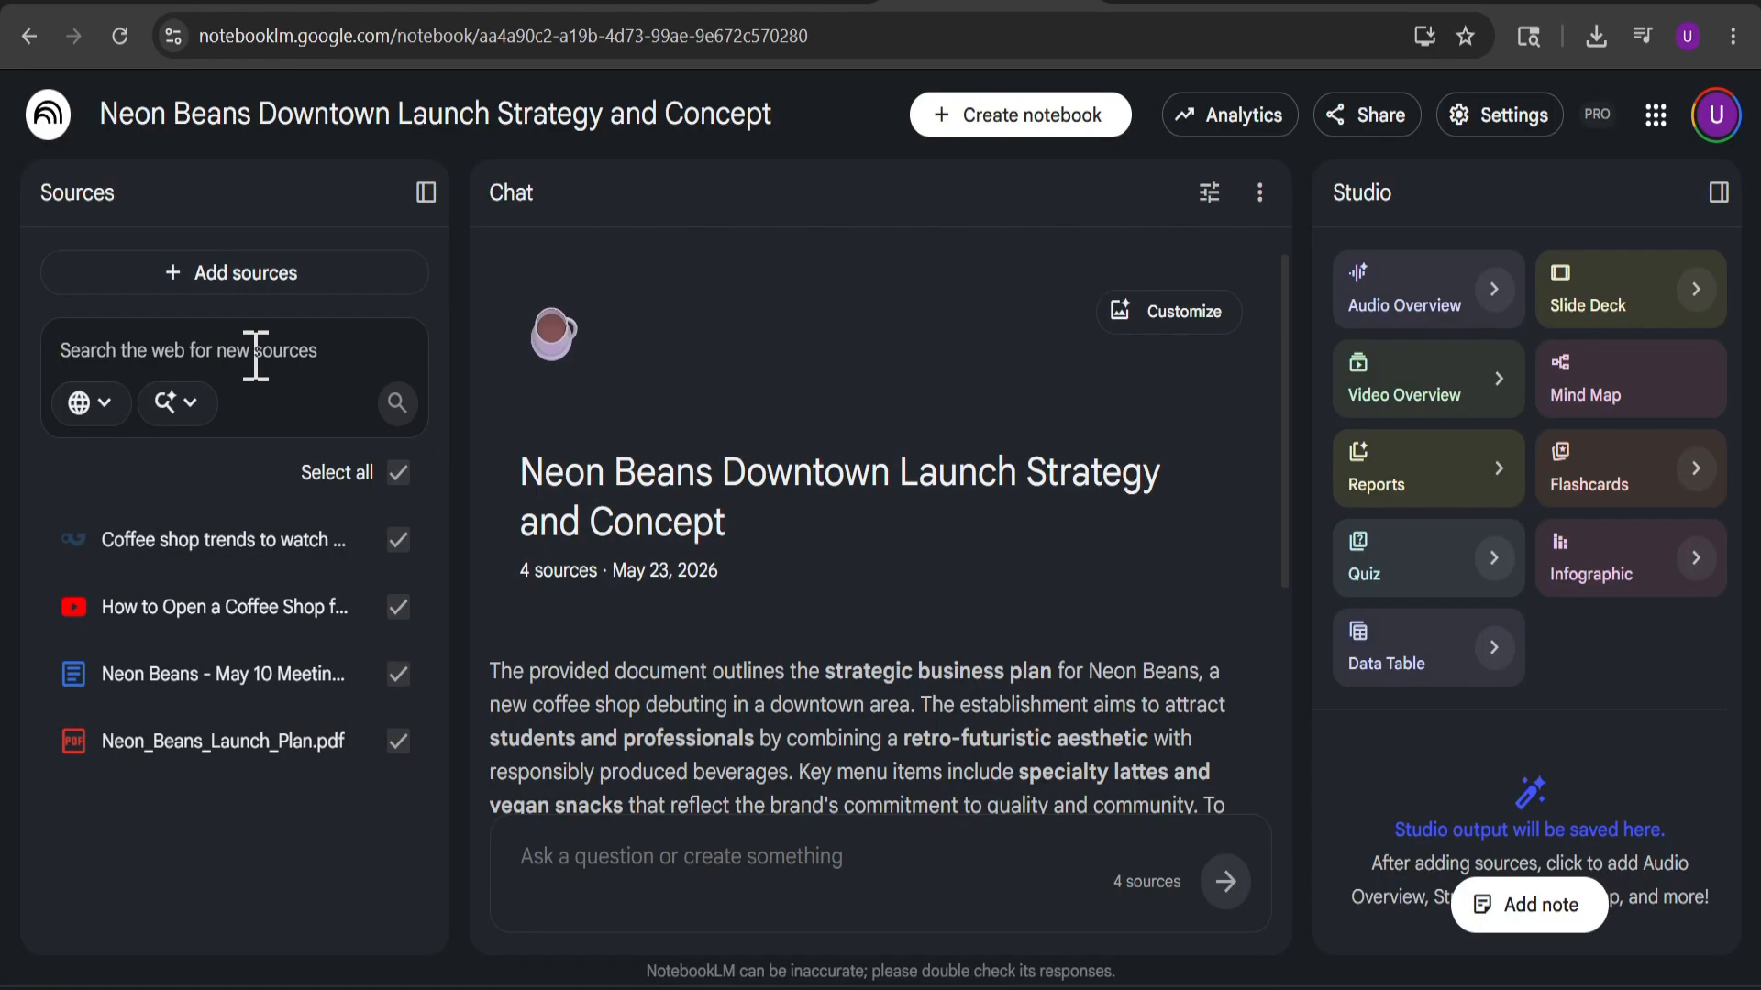
Search the web for new sources on "coffee shop strategy 2026" using Fast Research.
type("t")
key("BackSpace")
type("co")
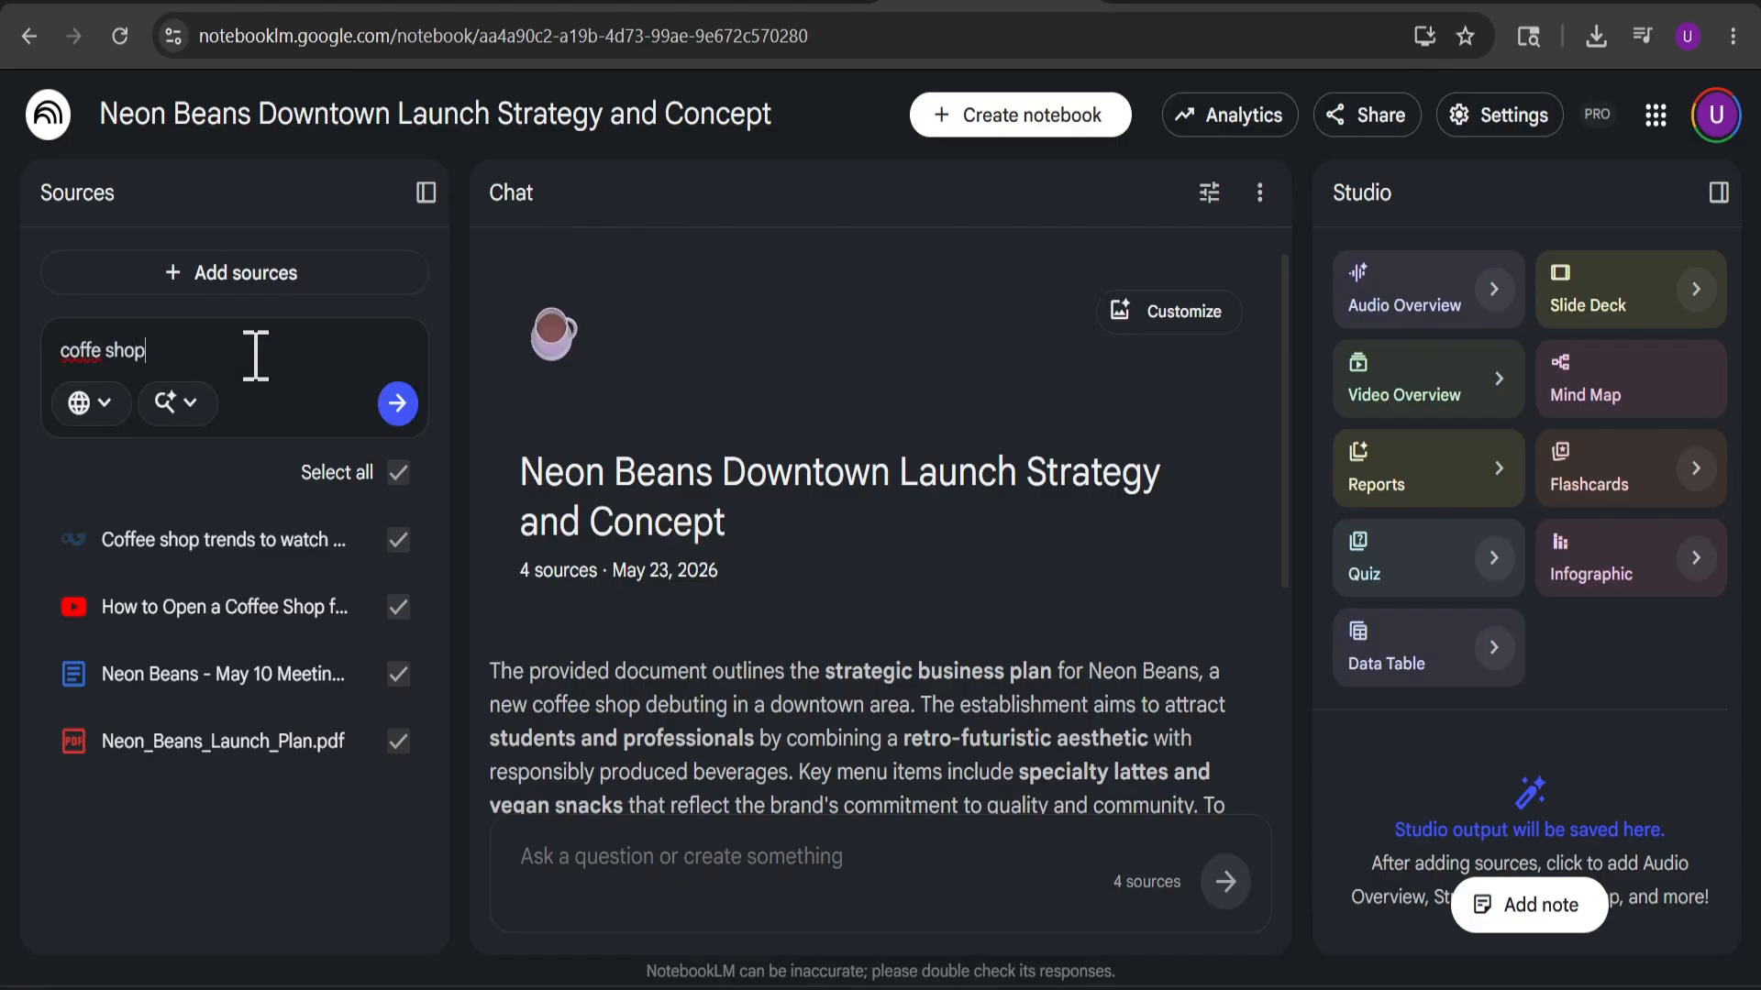
type("ffee shop strategy 2026")
left_click(397, 404)
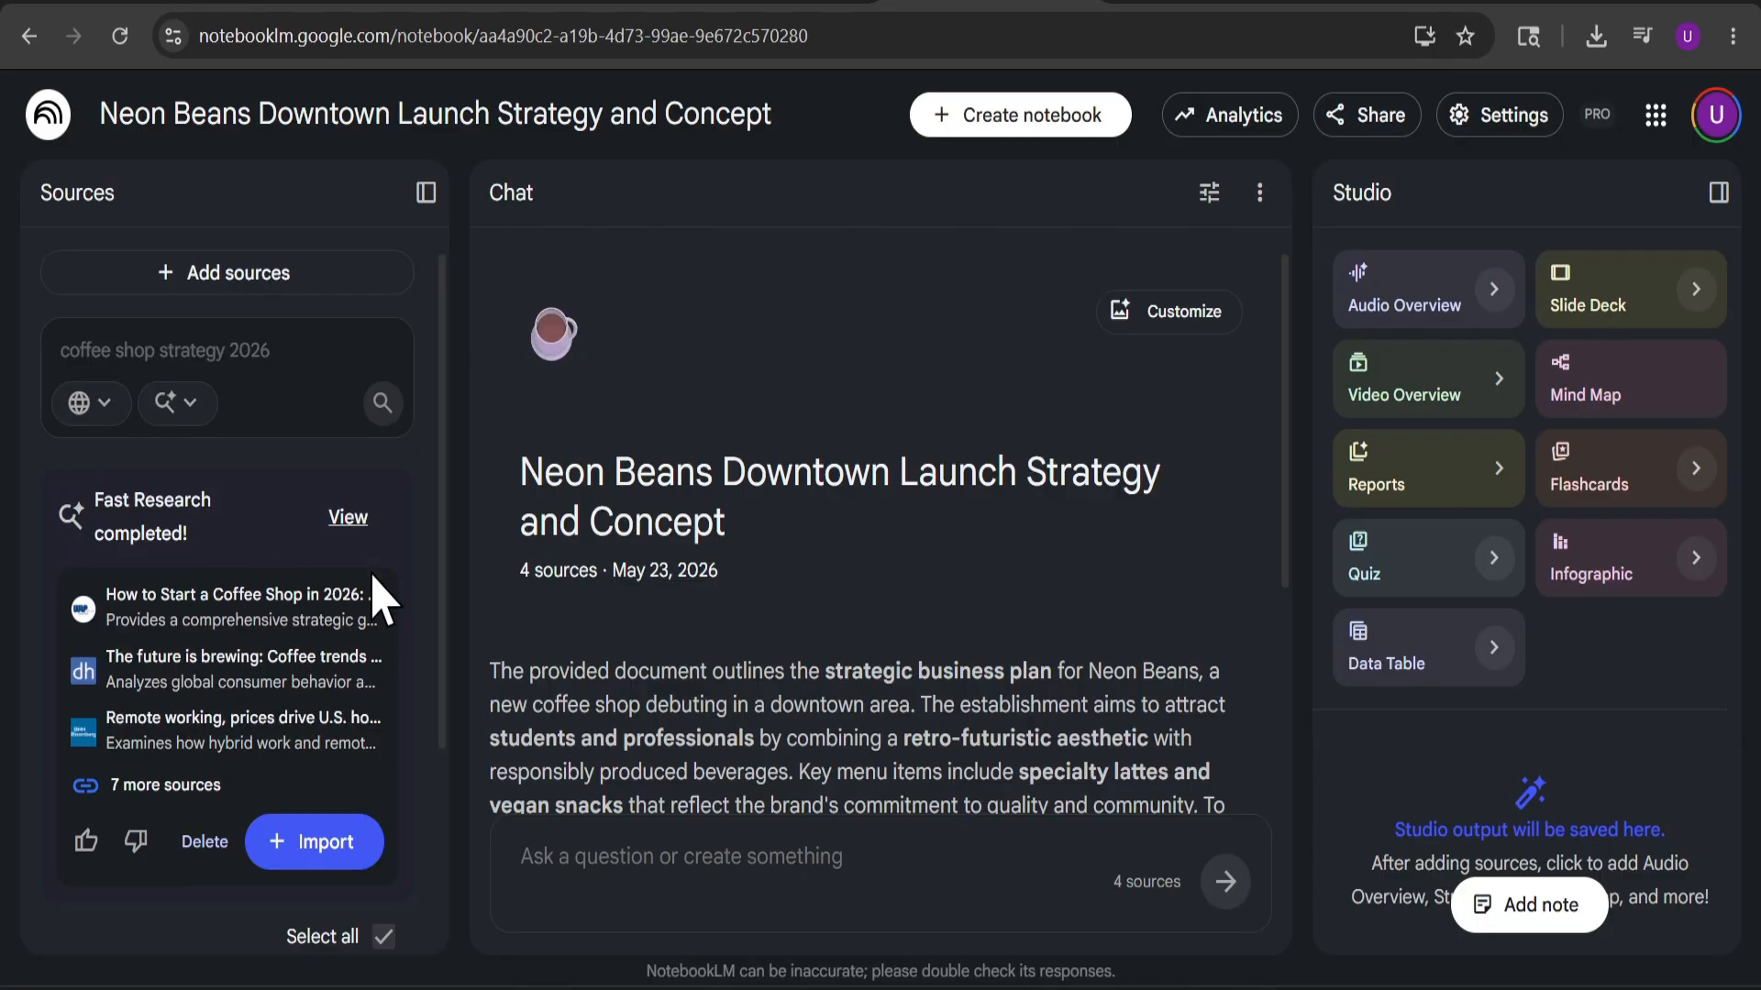
View the discovered sources and read through the web page of "How to Start a Coffee Shop in 2026".
left_click(348, 518)
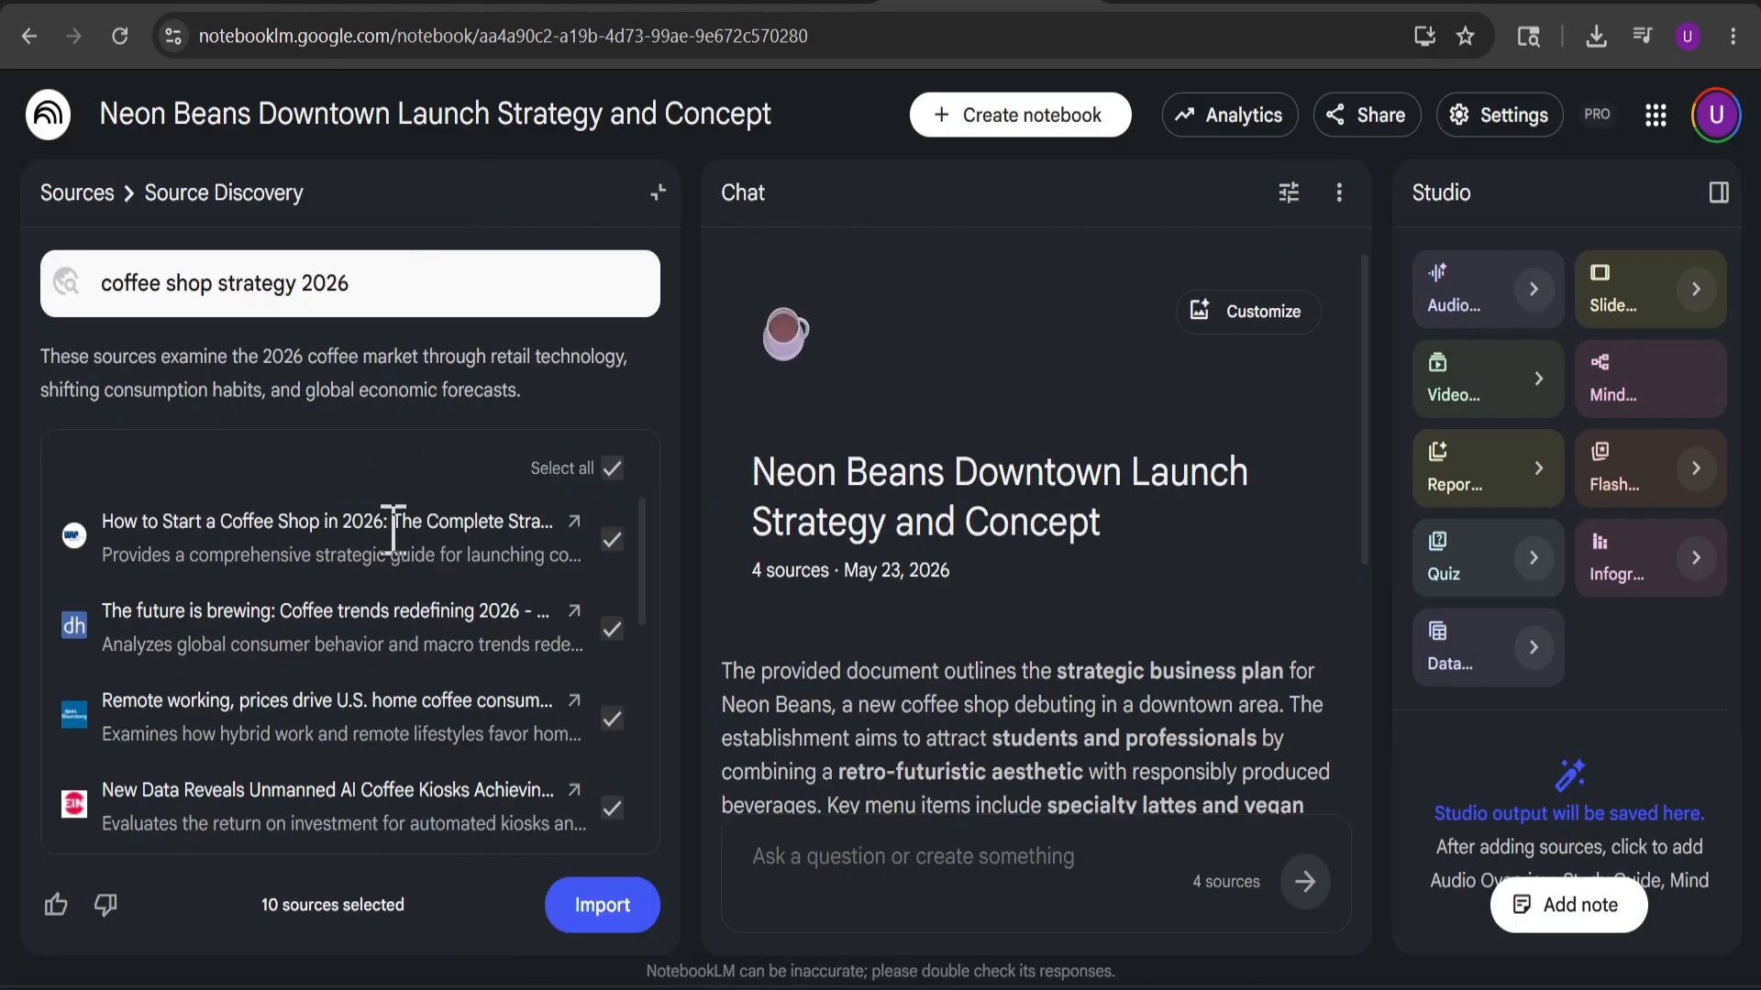
left_click(574, 528)
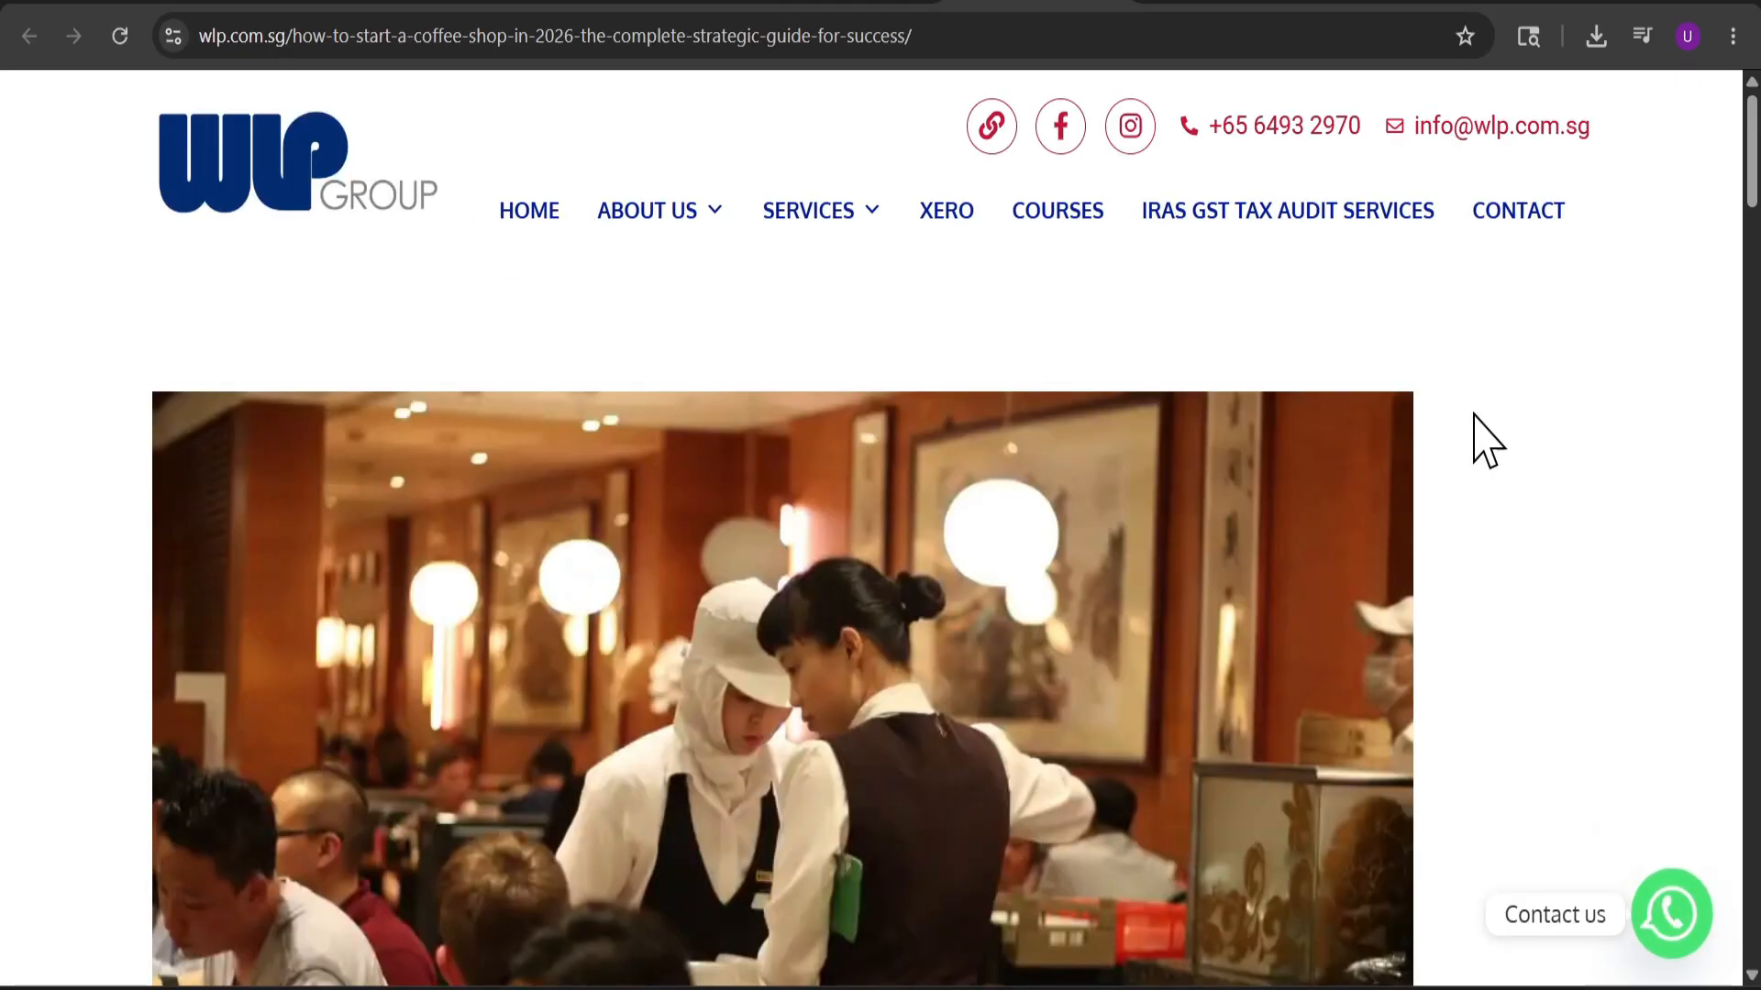
scroll(1515, 541, "down", 20)
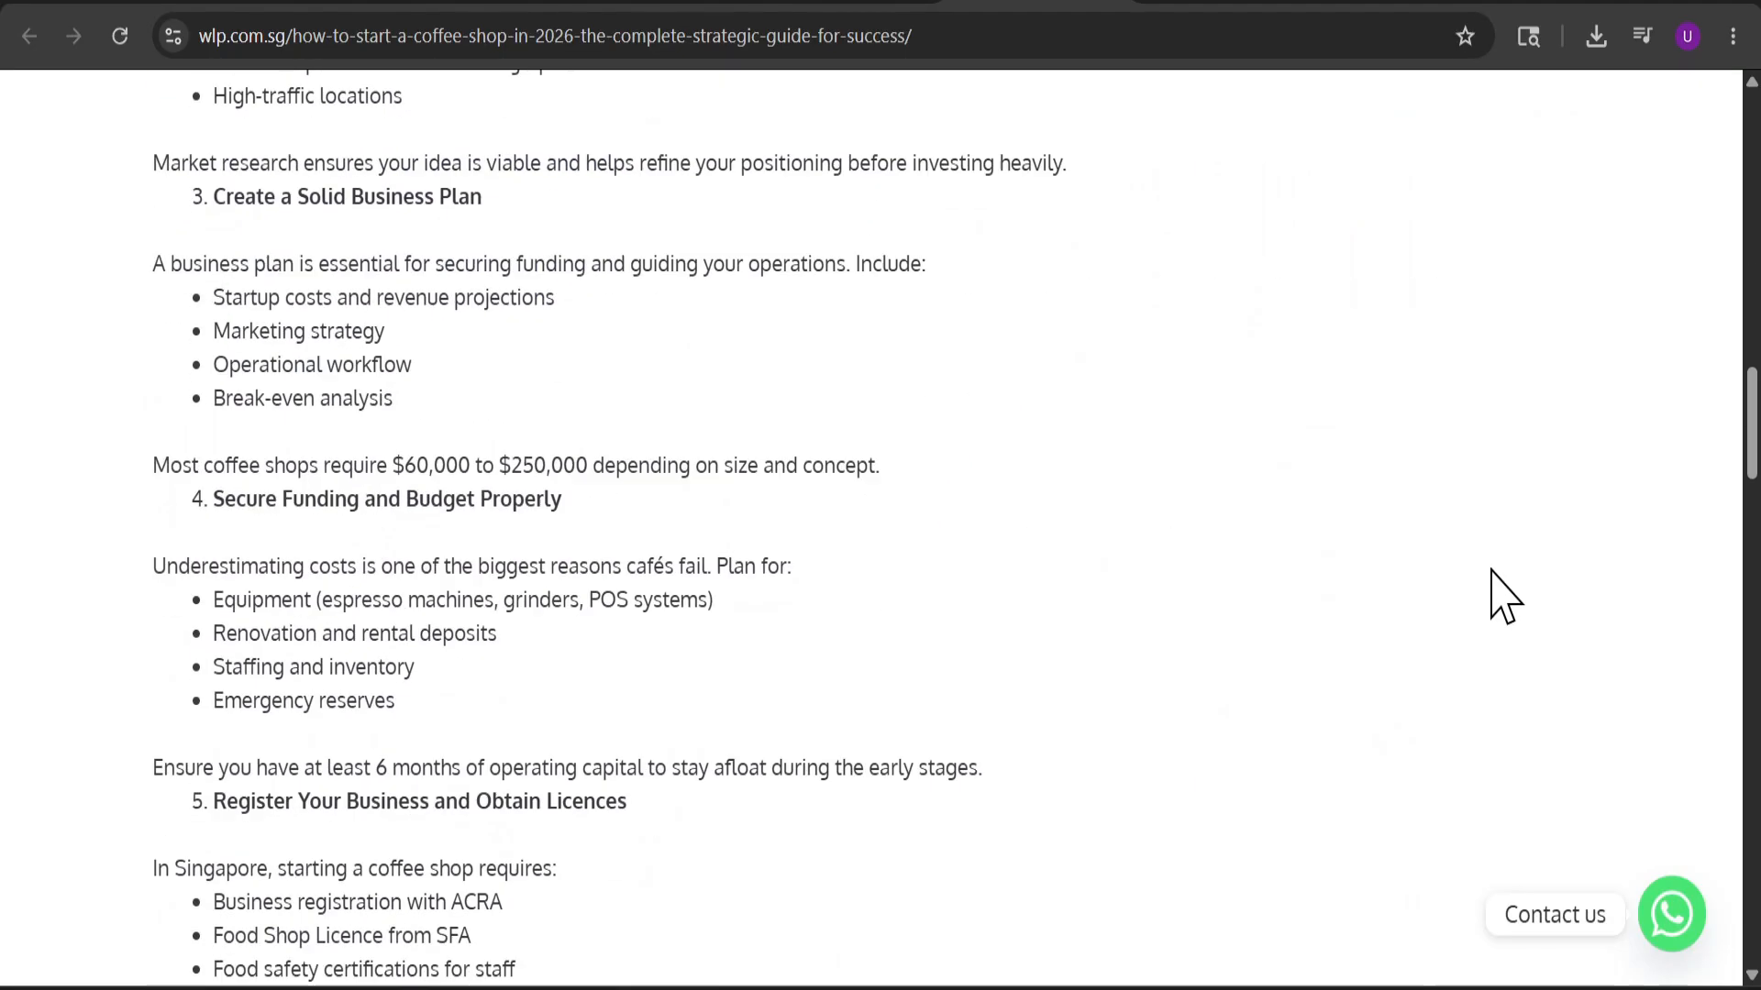
scroll(1486, 576, "down", 5)
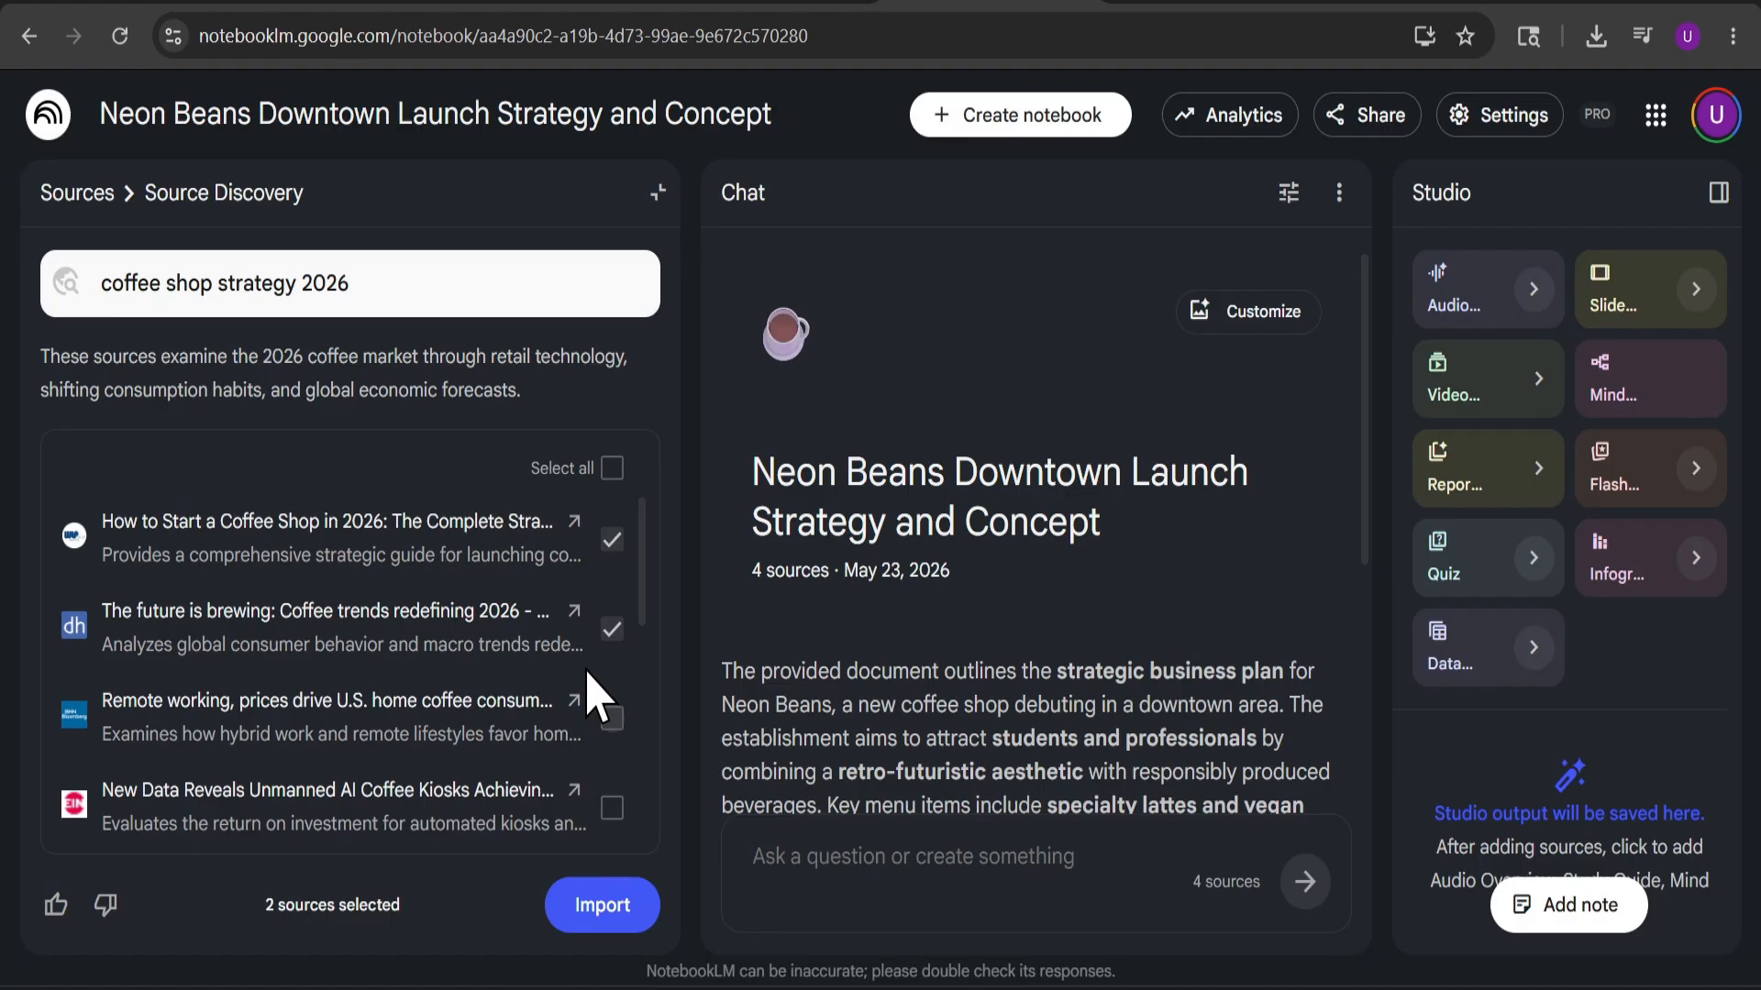
Keep only "How to Start a Coffee Shop in 2026" selected among the discovered sources and import it.
left_click(613, 631)
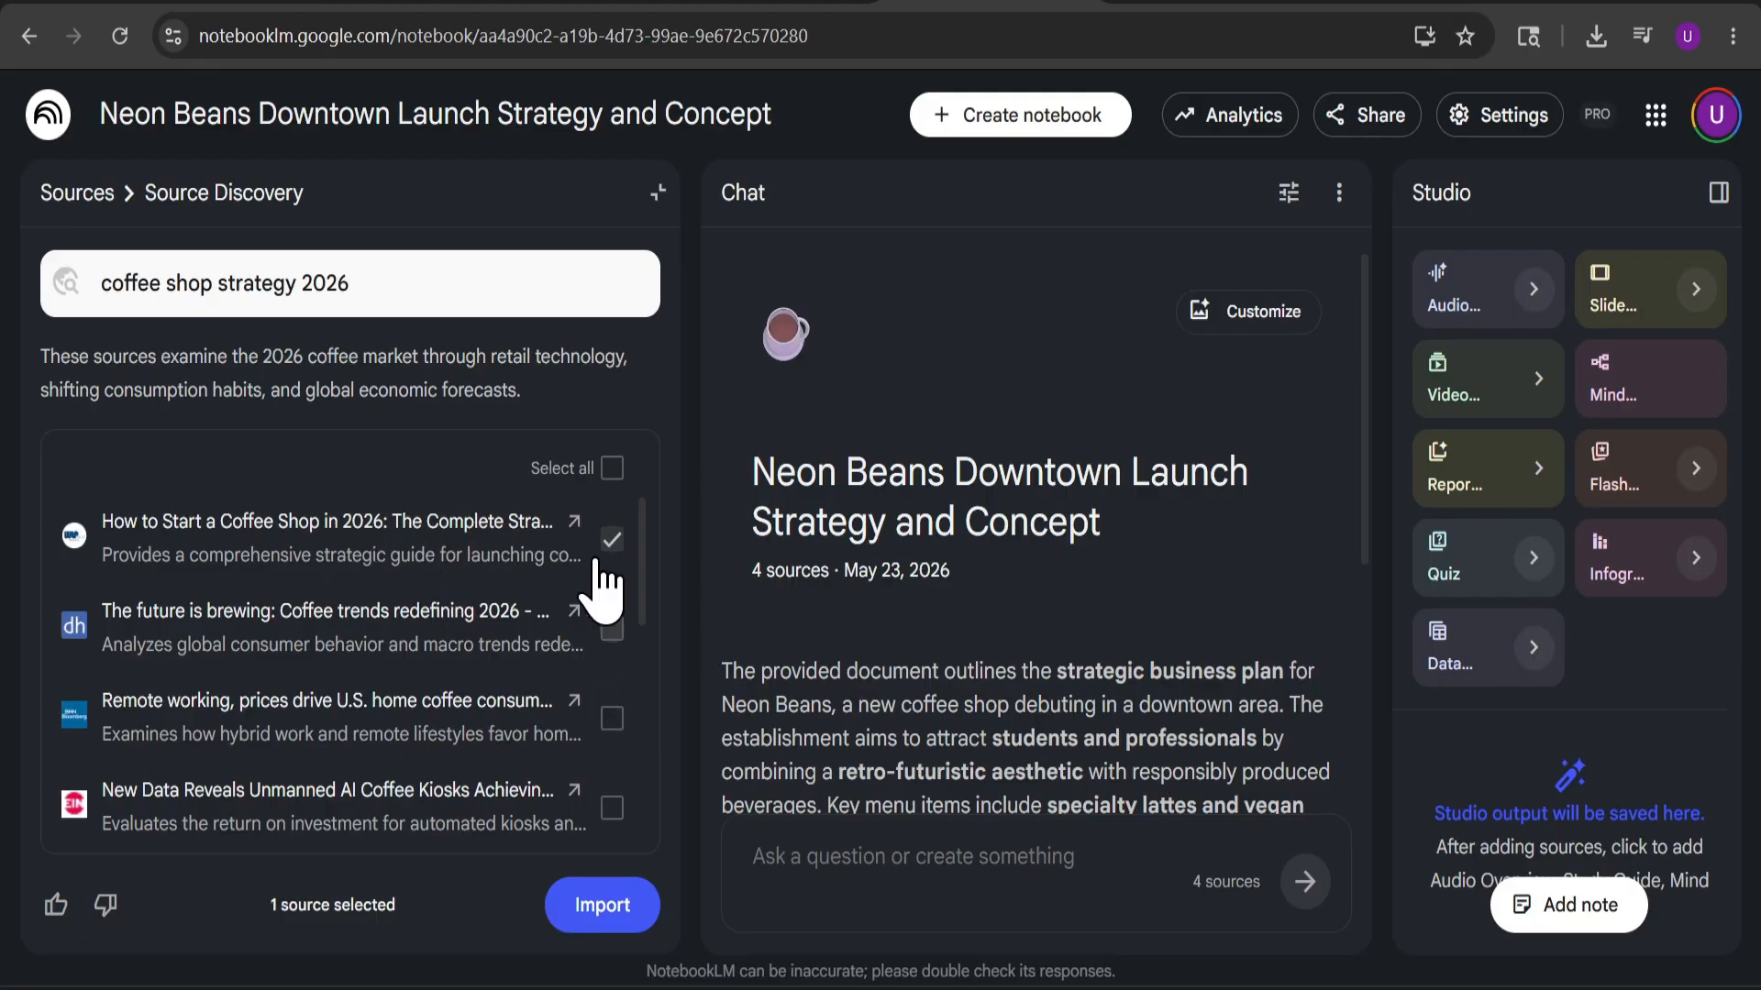
left_click(609, 913)
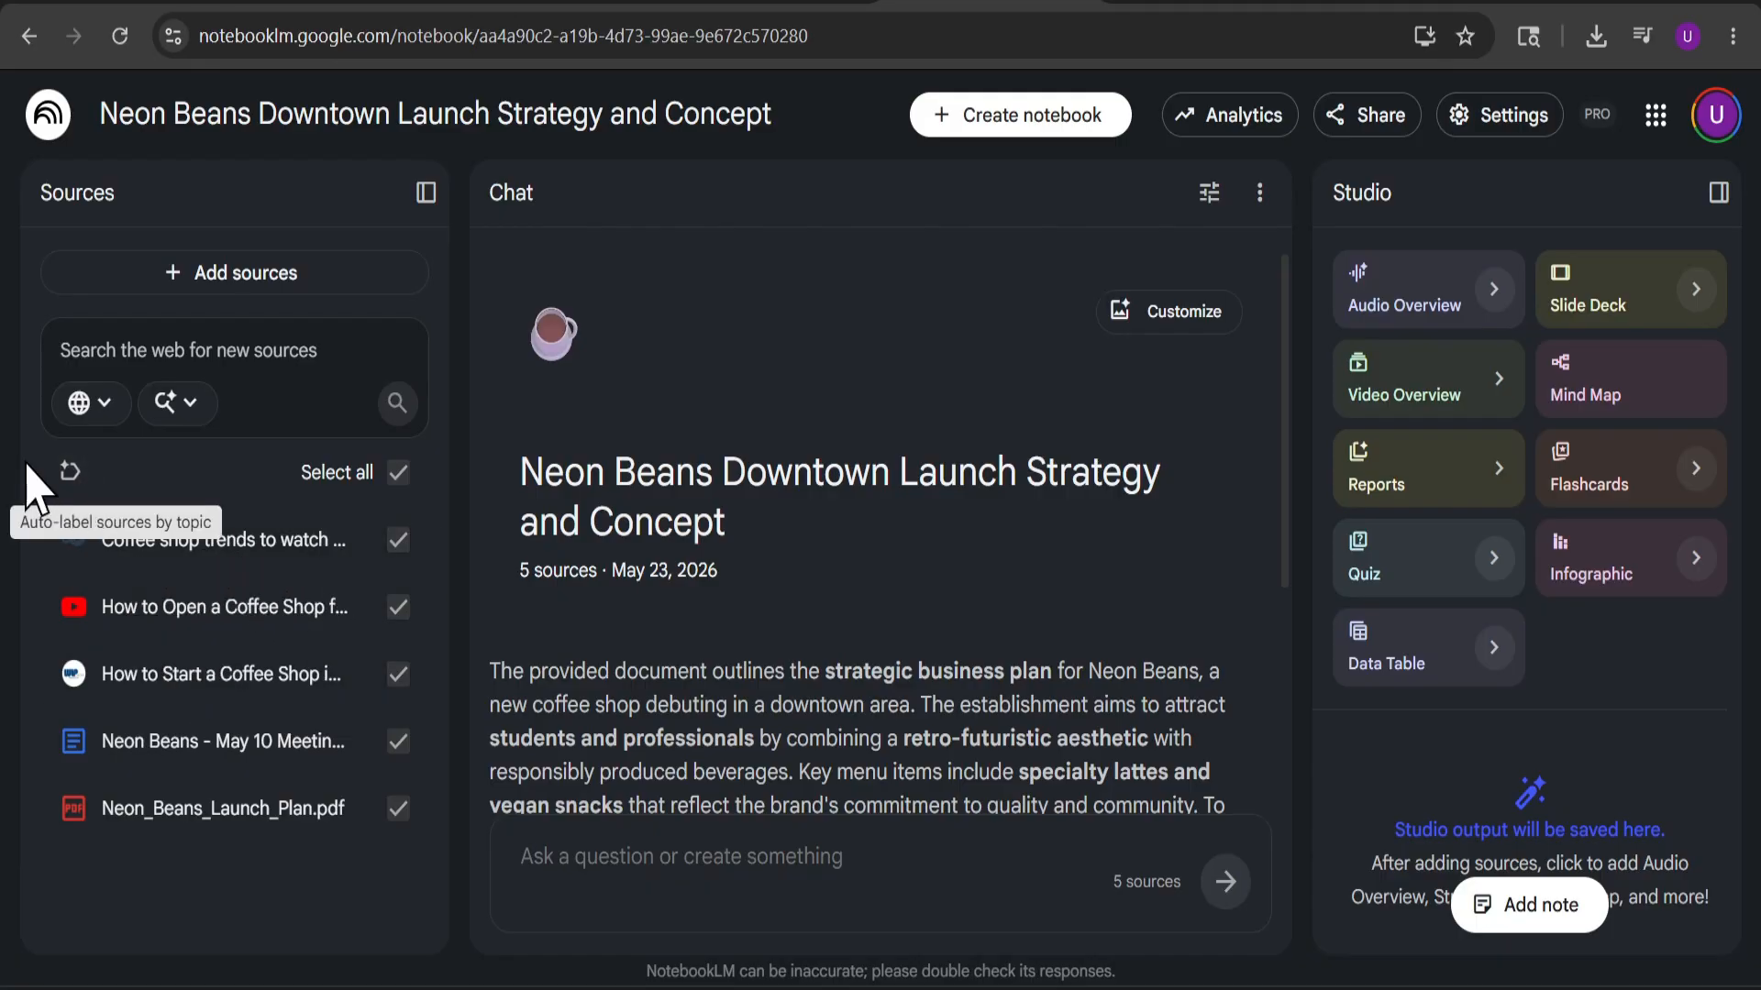
Auto-label the sources by topic and look inside the Coffee Shop Management, Industry Trends and Neon Beans Business groups.
left_click(72, 472)
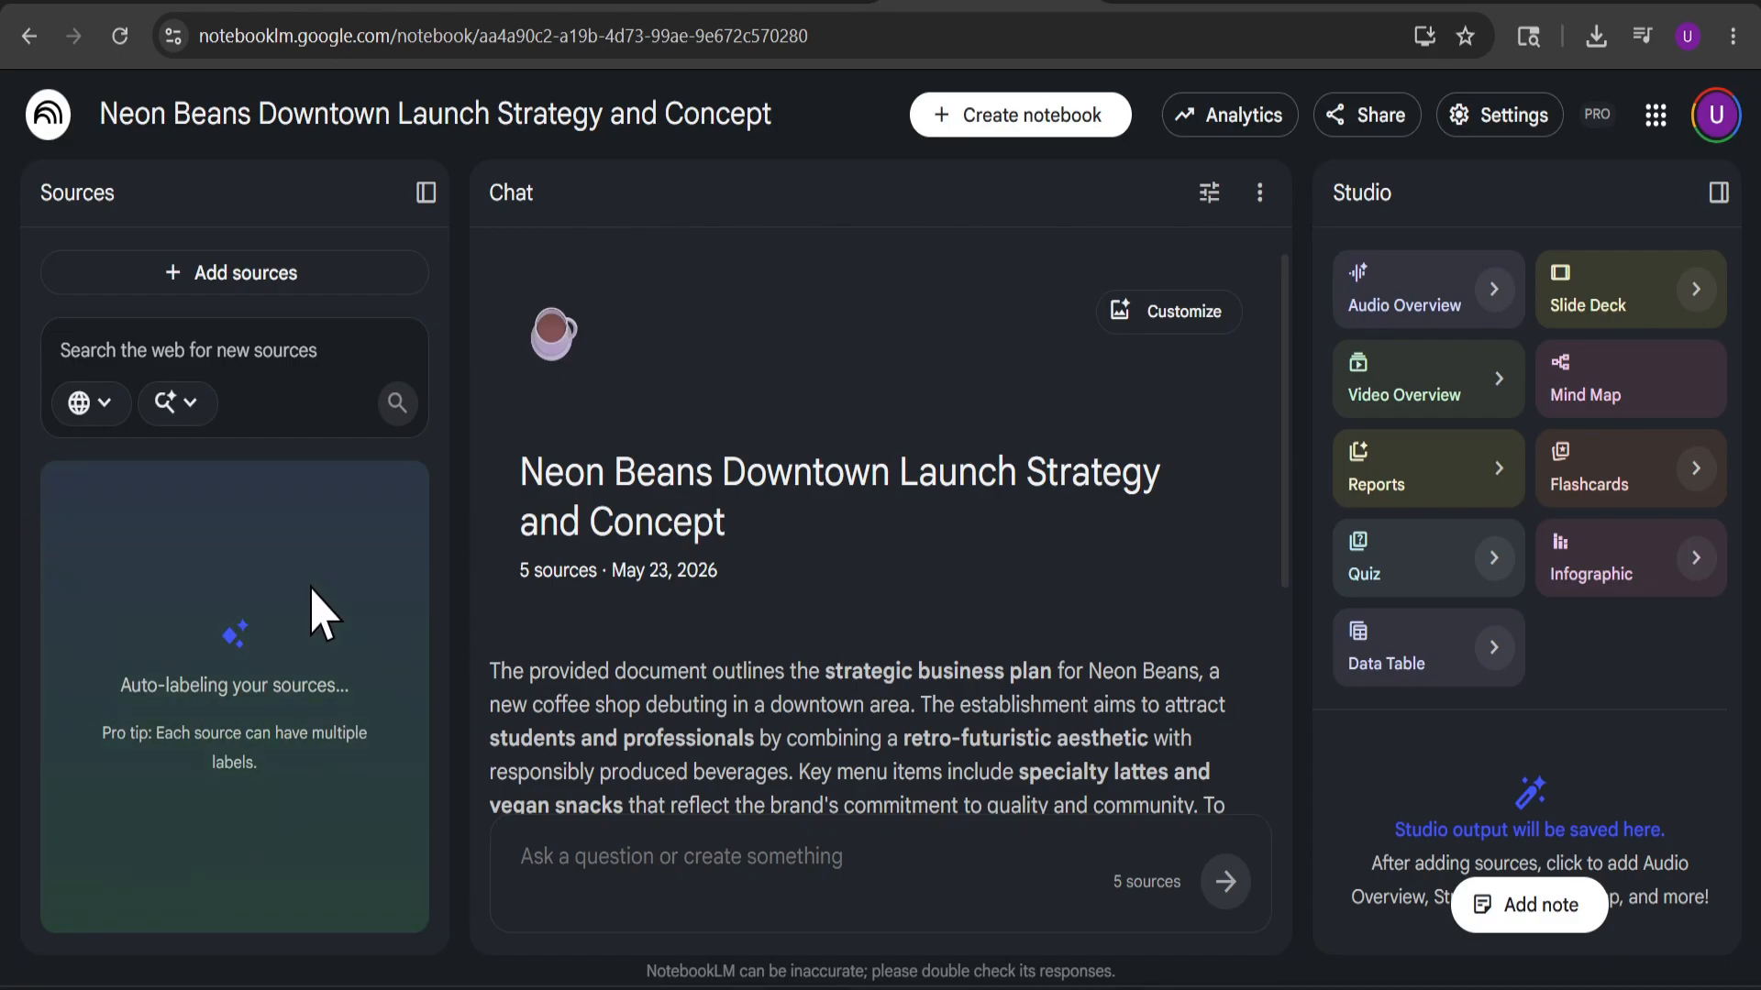
left_click(72, 537)
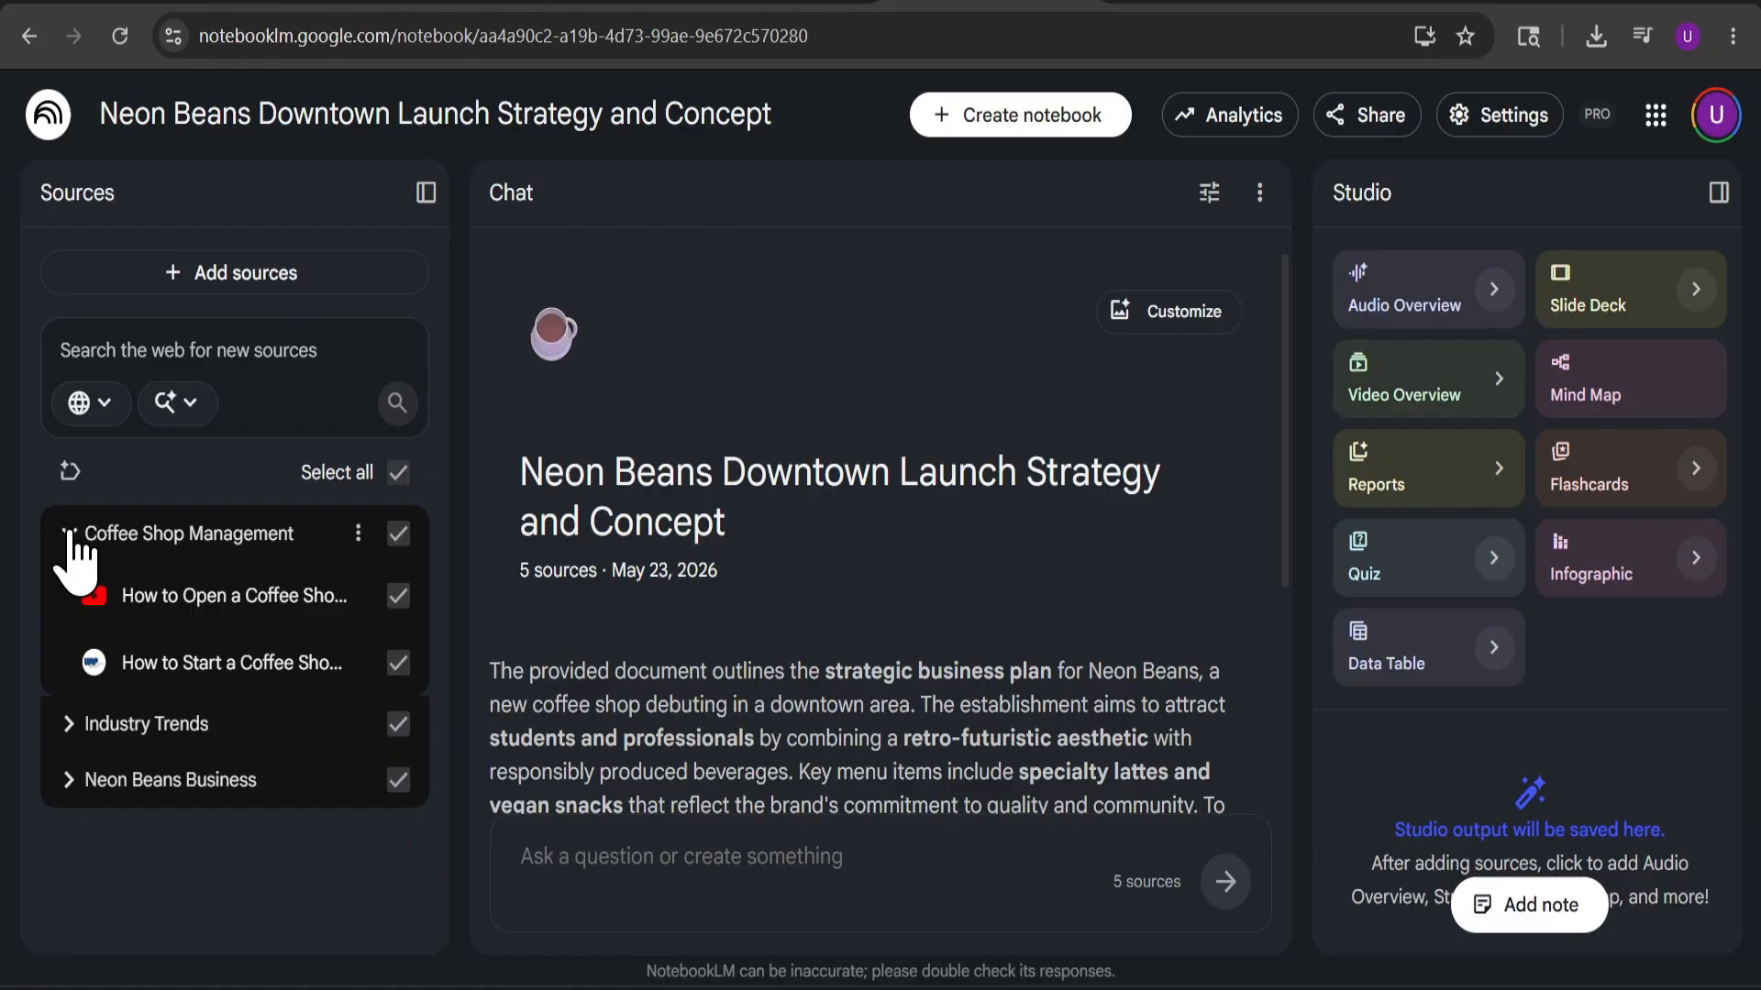
left_click(71, 536)
left_click(82, 600)
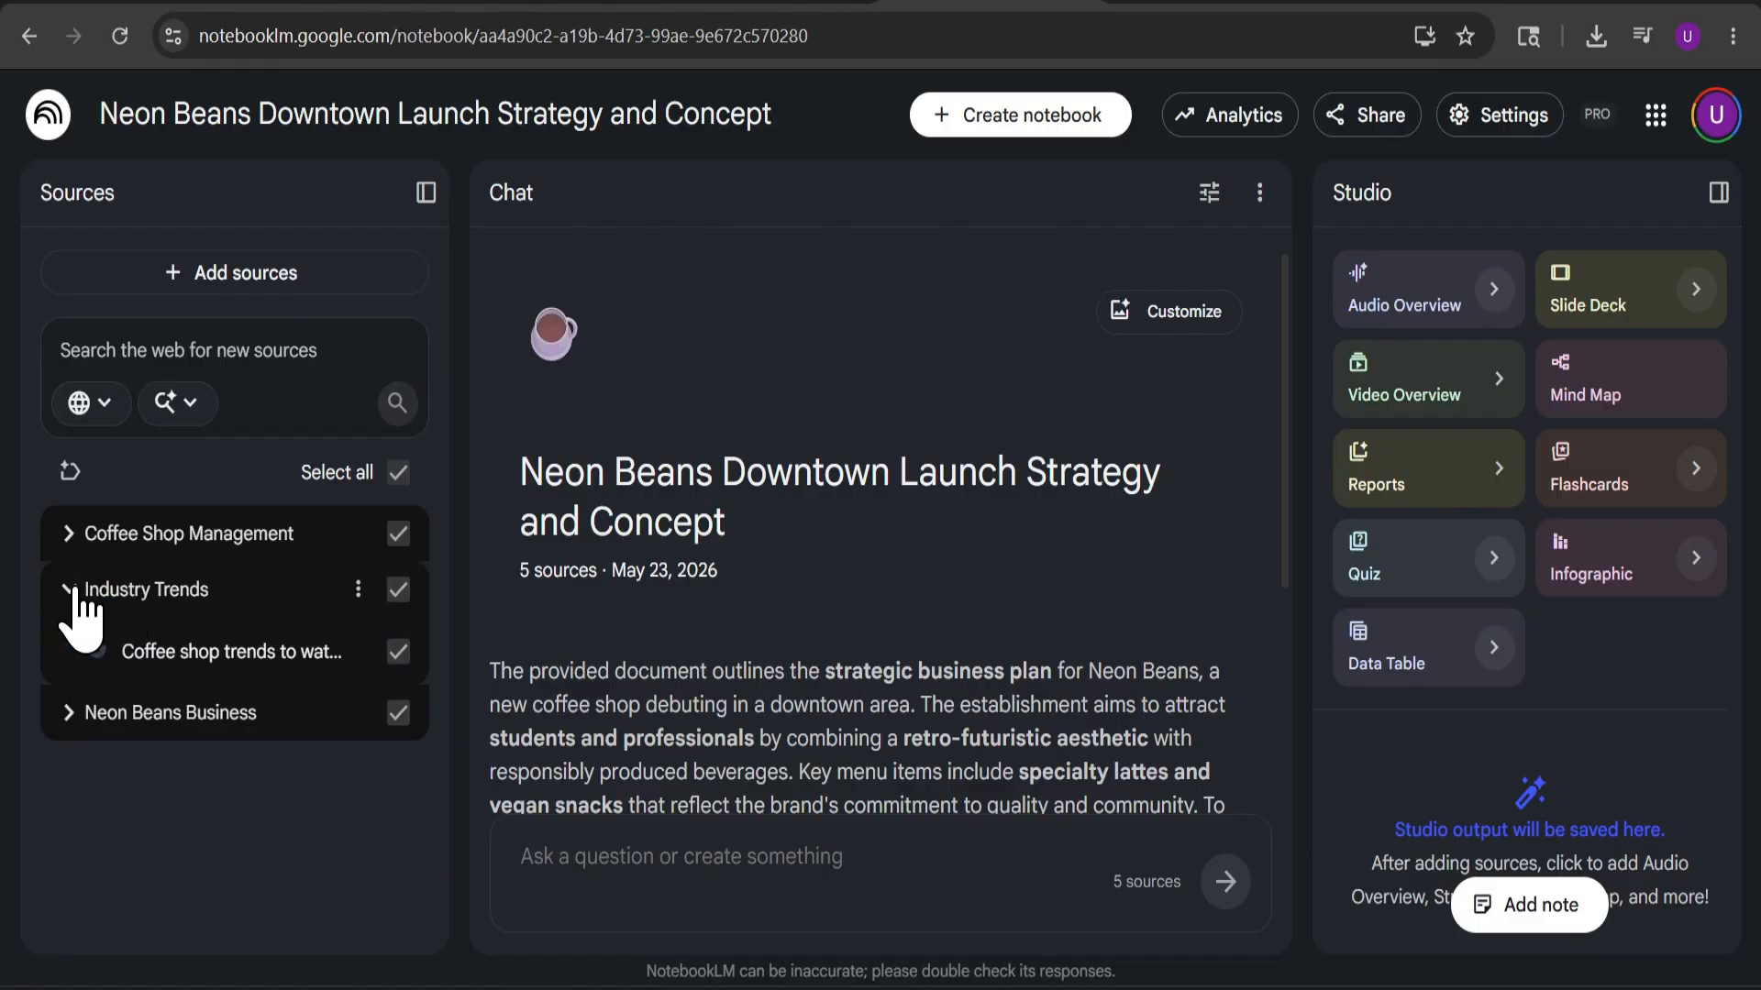
left_click(81, 598)
left_click(81, 649)
left_click(69, 646)
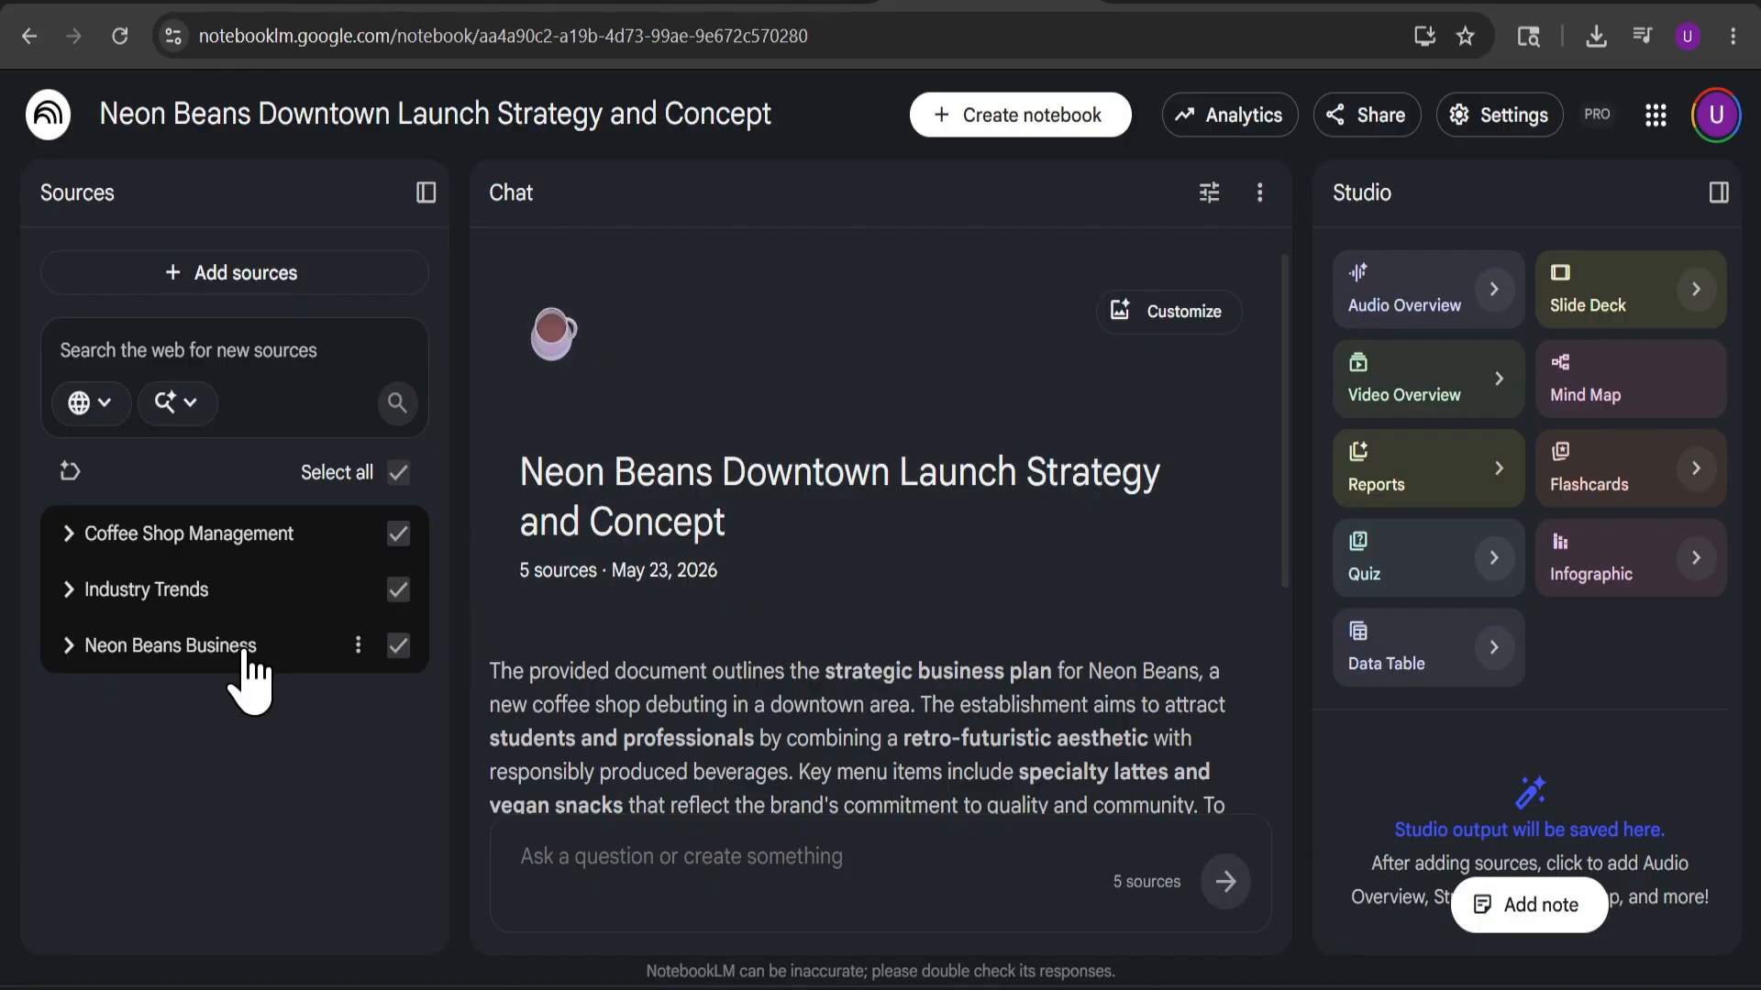
Ask the chat "Summarize the launch timeline for the coffee shop." and check the citations in its answer.
scroll(853, 609, "down", 4)
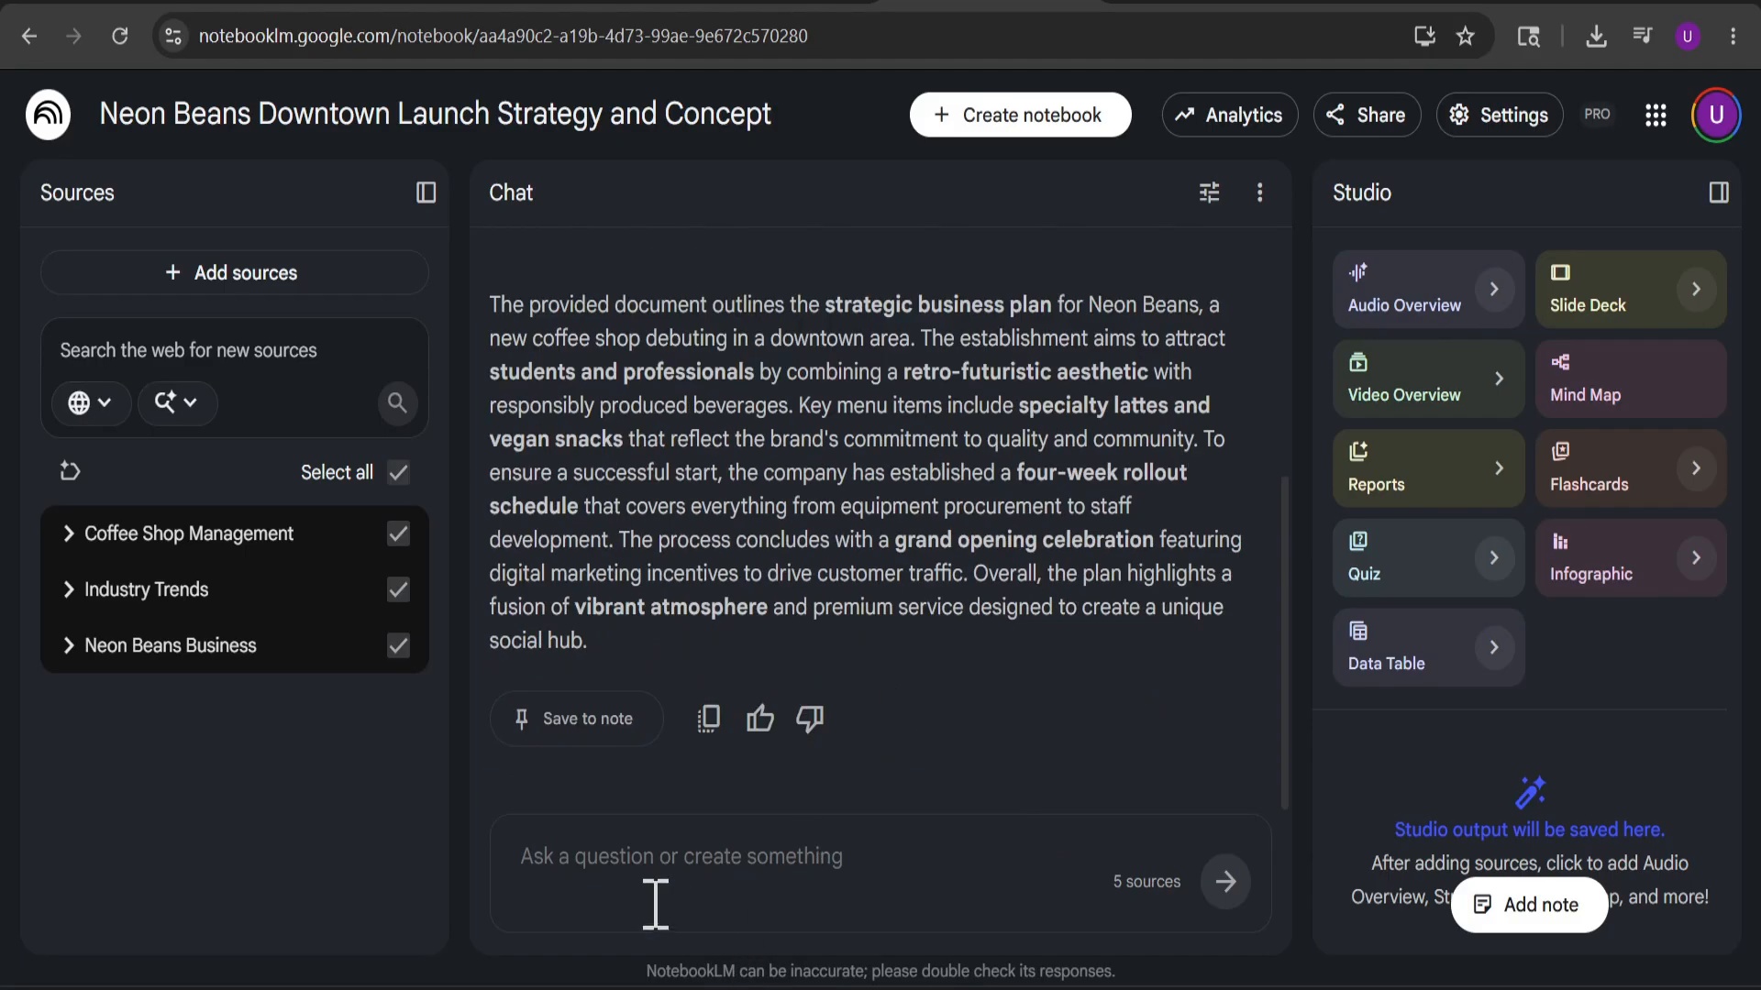
left_click(680, 870)
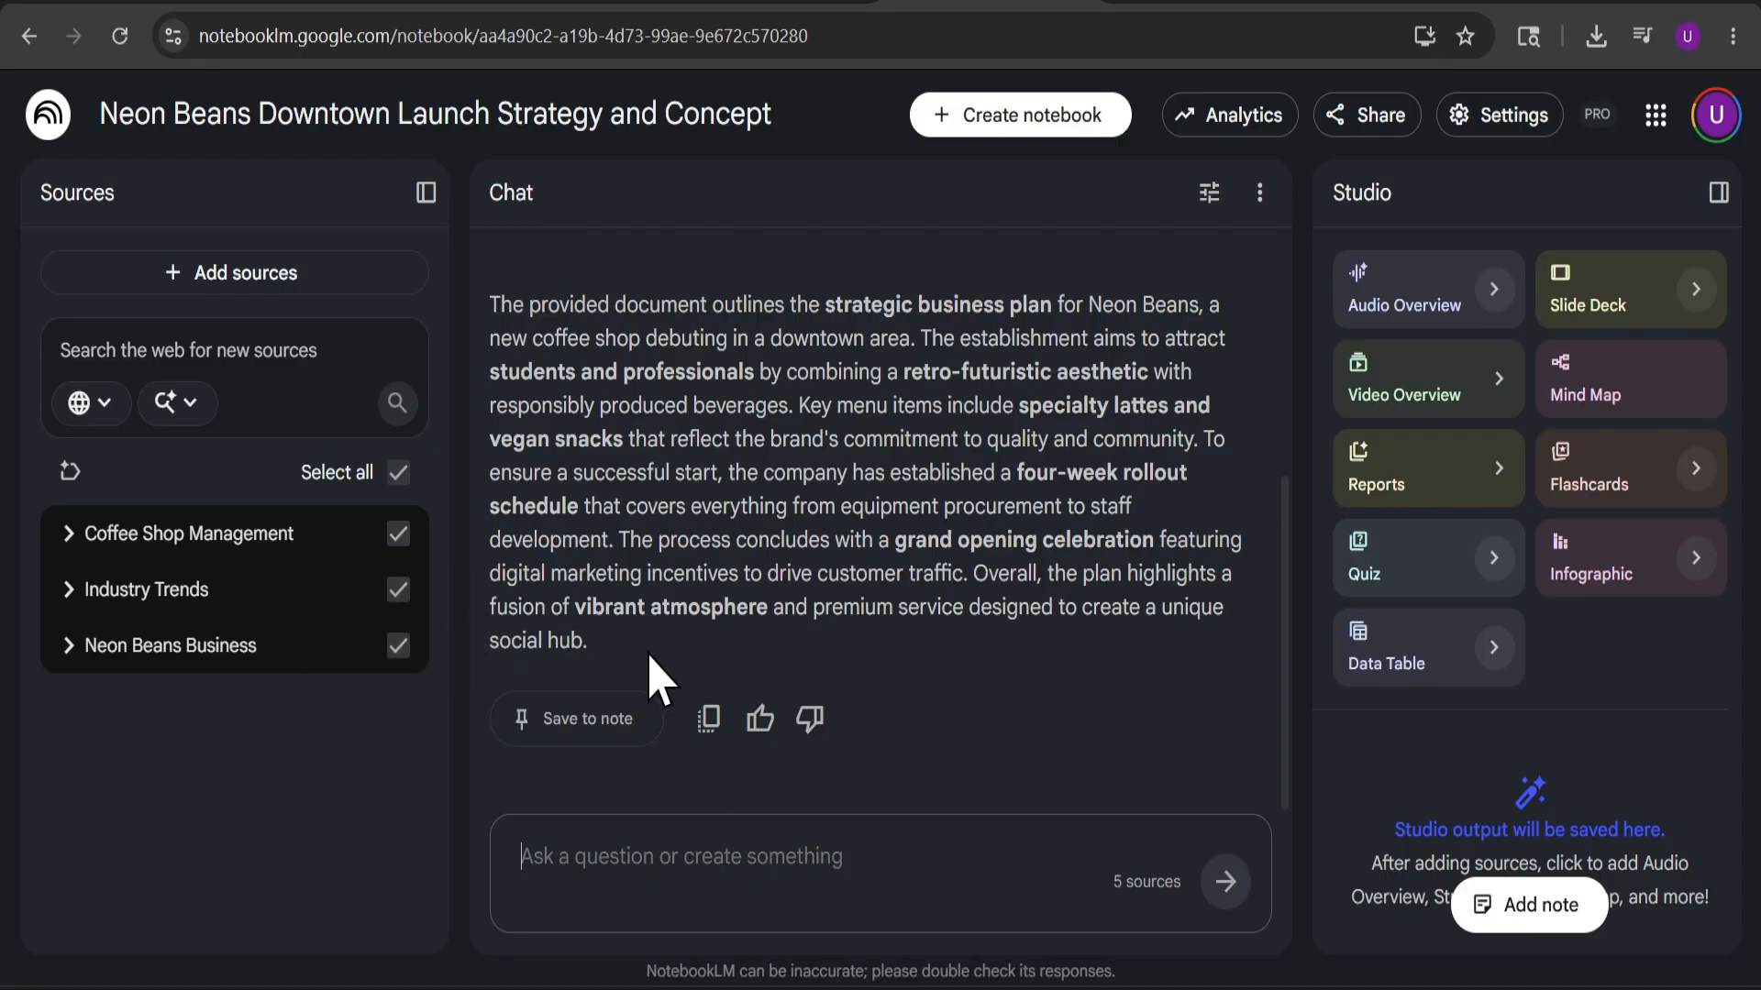
scroll(862, 627, "up", 4)
scroll(861, 627, "down", 4)
type("Summarize the launch timeline for the coffee shop.")
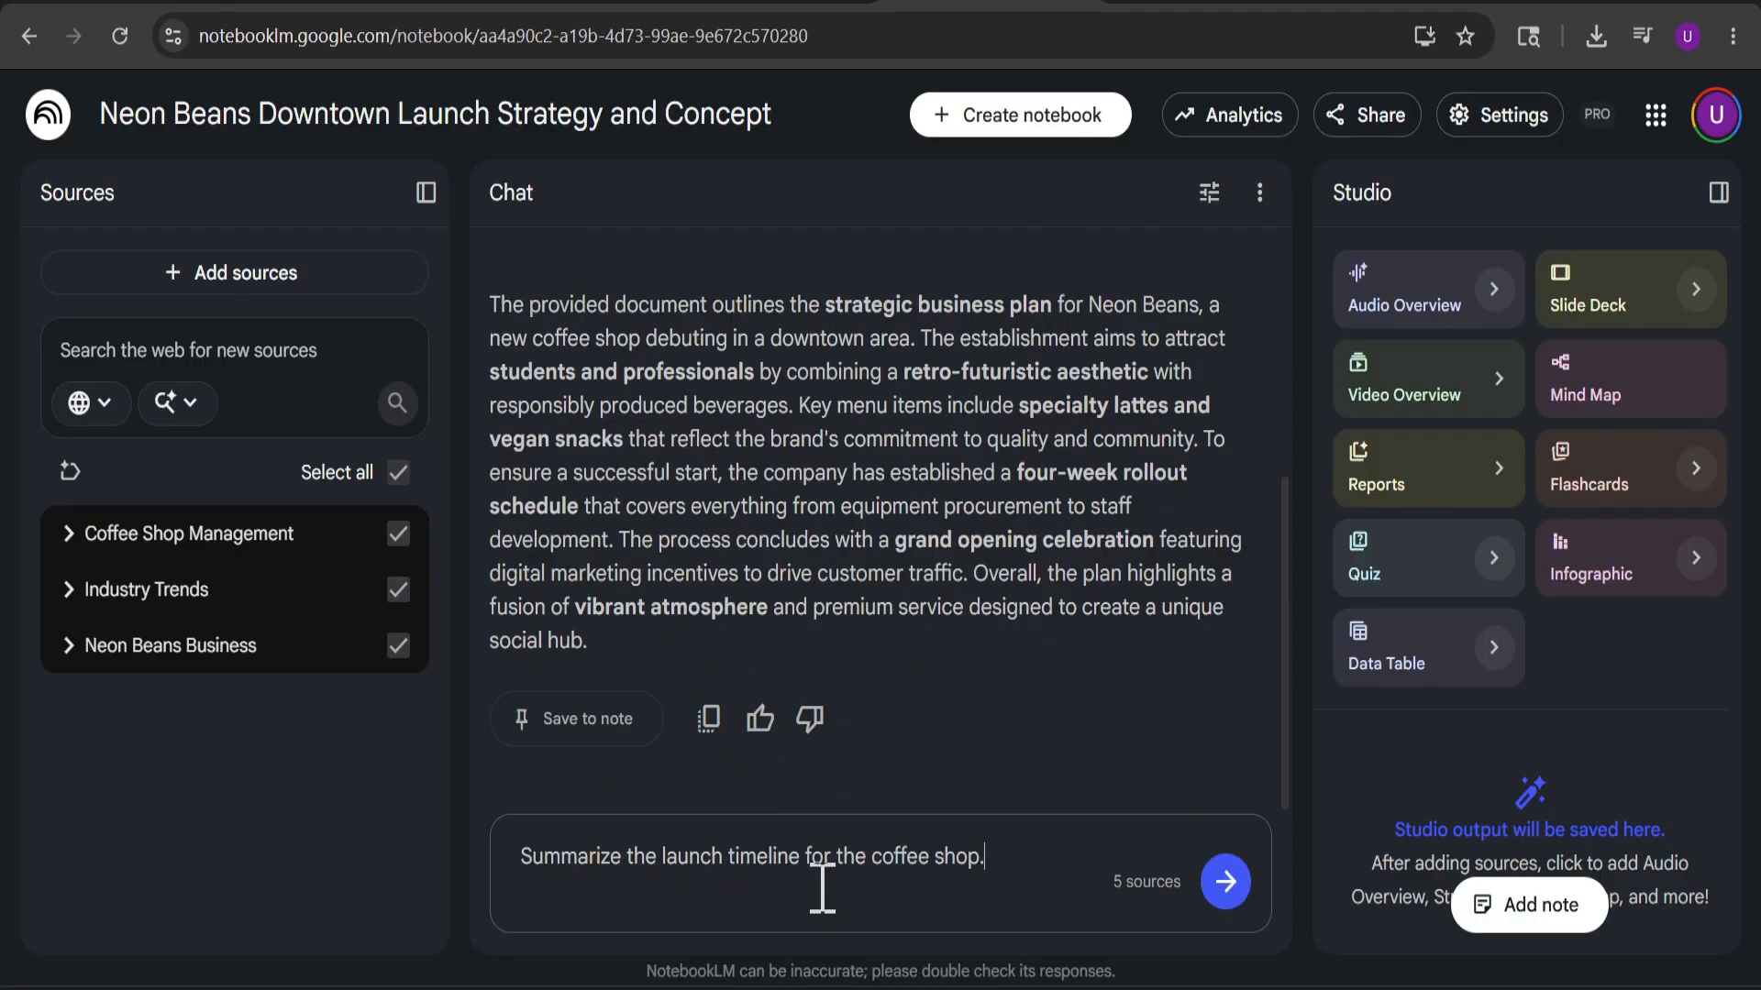
left_click(1227, 883)
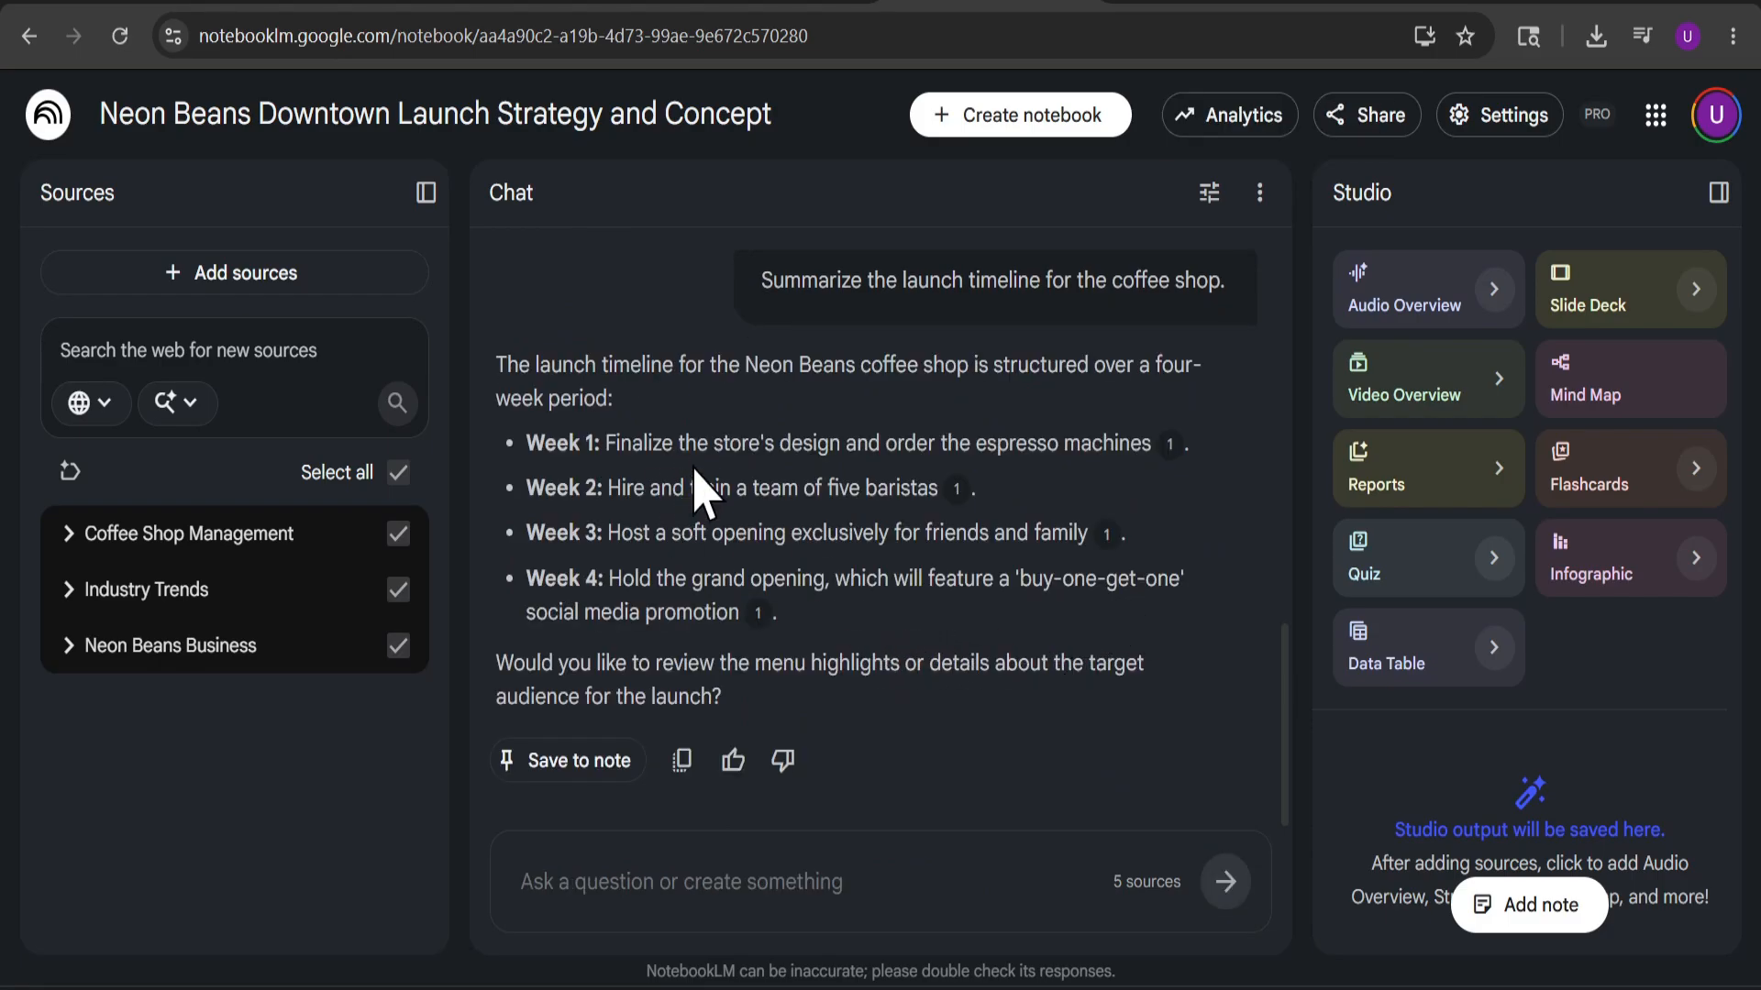
mouse_move(957, 491)
mouse_move(1113, 545)
scroll(853, 543, "up", 3)
scroll(908, 514, "down", 3)
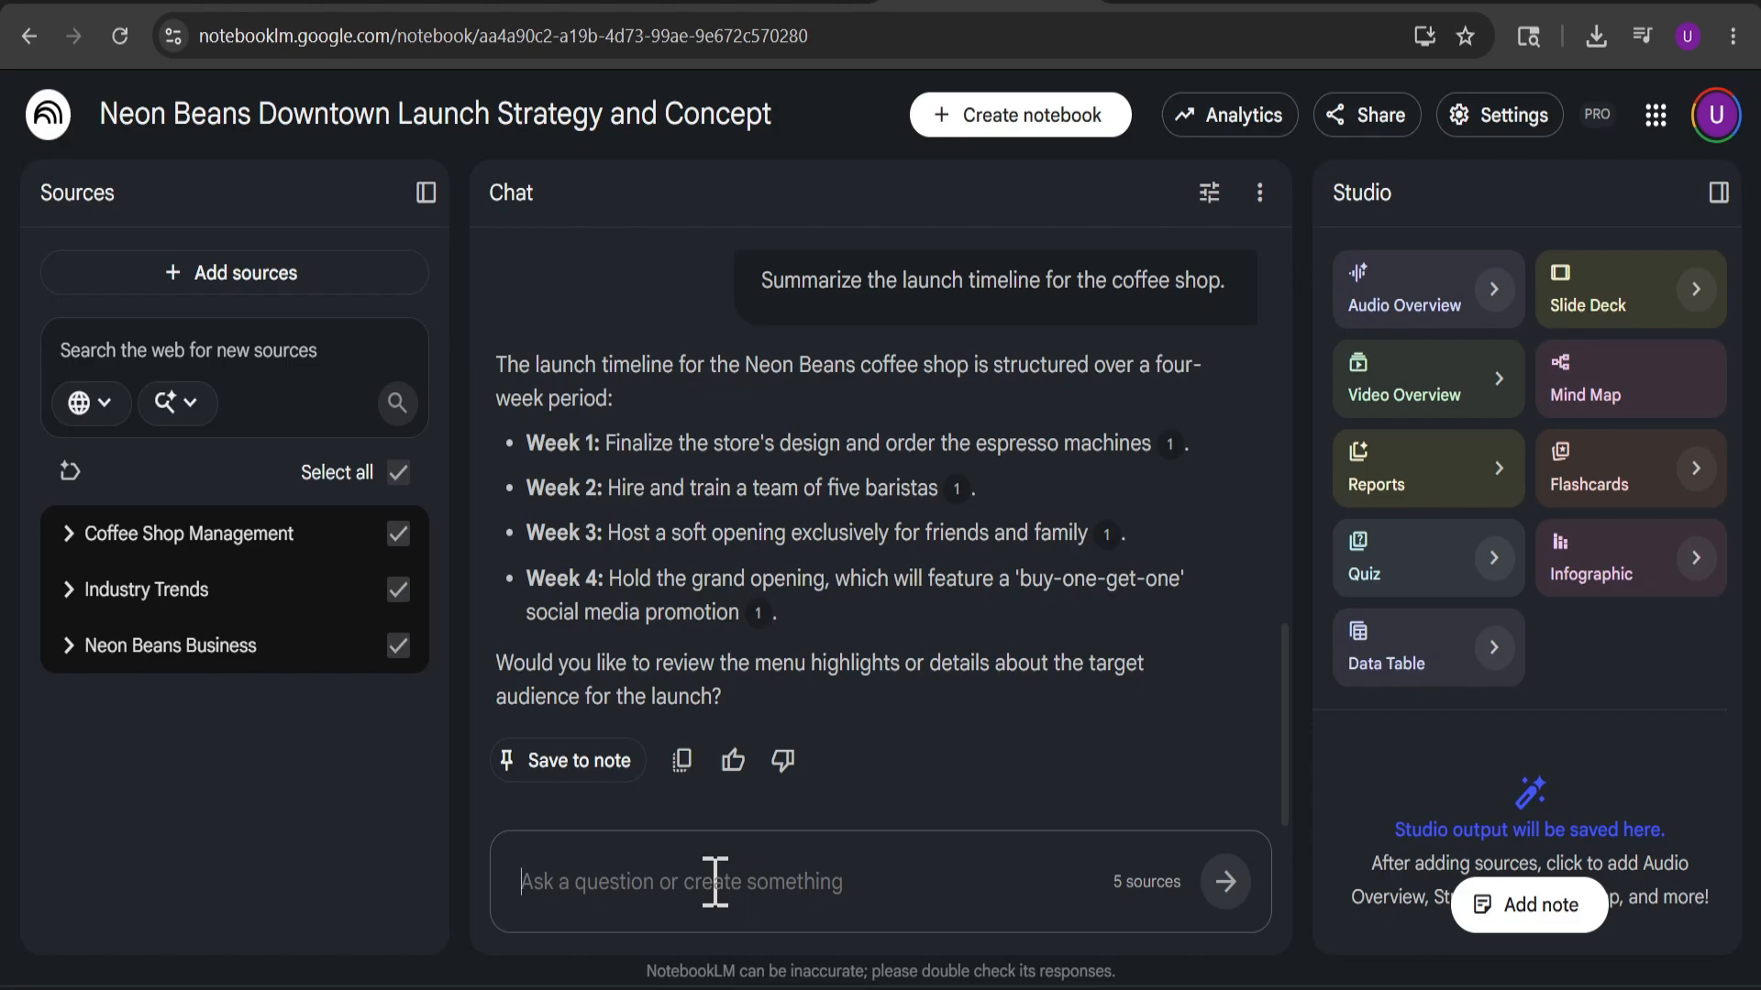
Ask the chat "What are the biggest risks mentioned in our meeting notes?" and save the answer as a note.
type("What are the biggest risks mentioned in our meeting notes?")
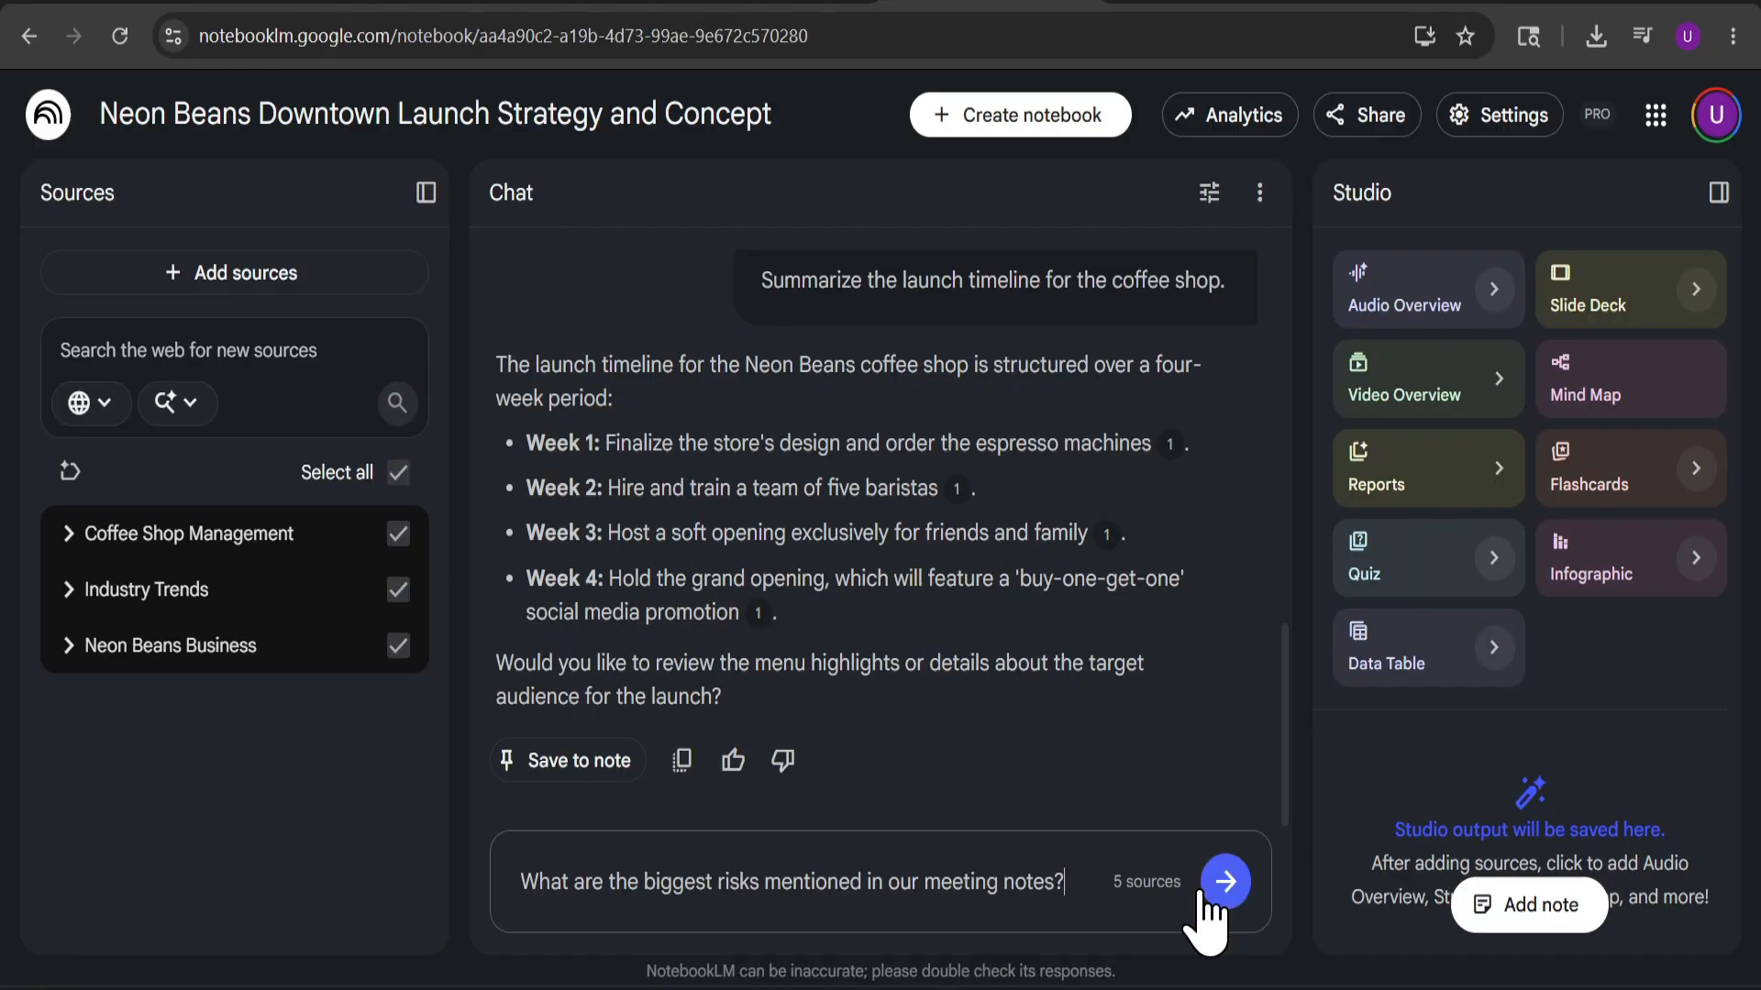
left_click(1225, 882)
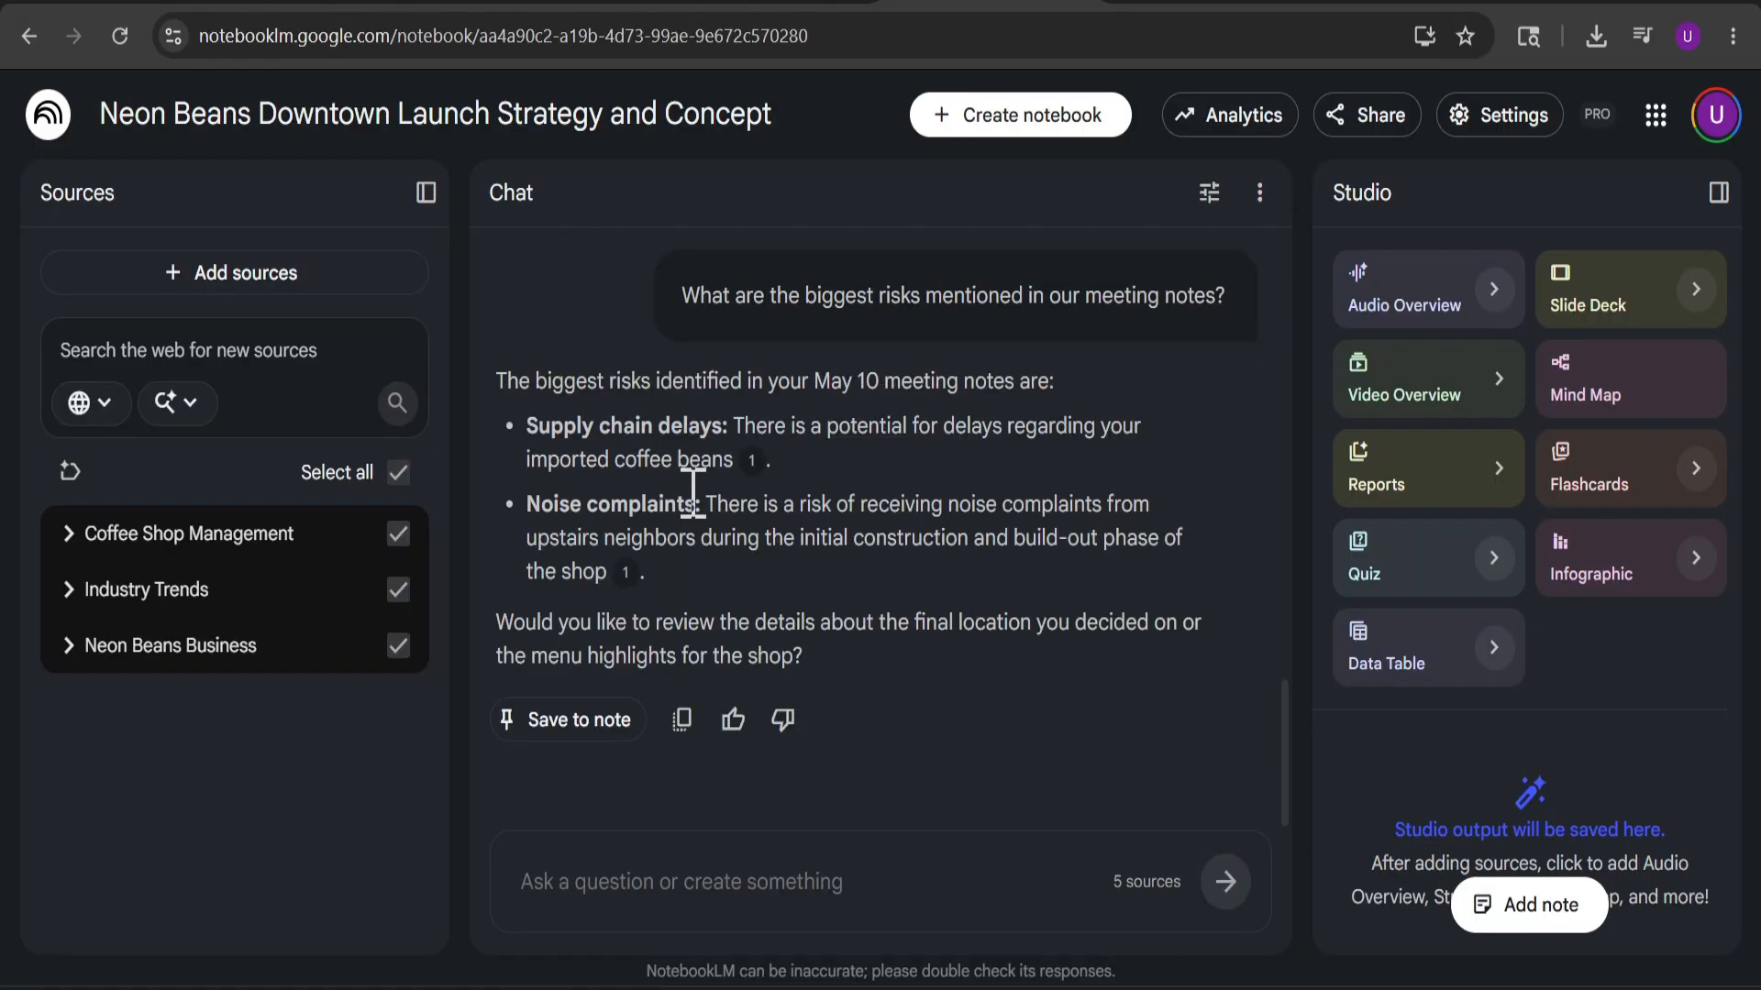
left_click(612, 727)
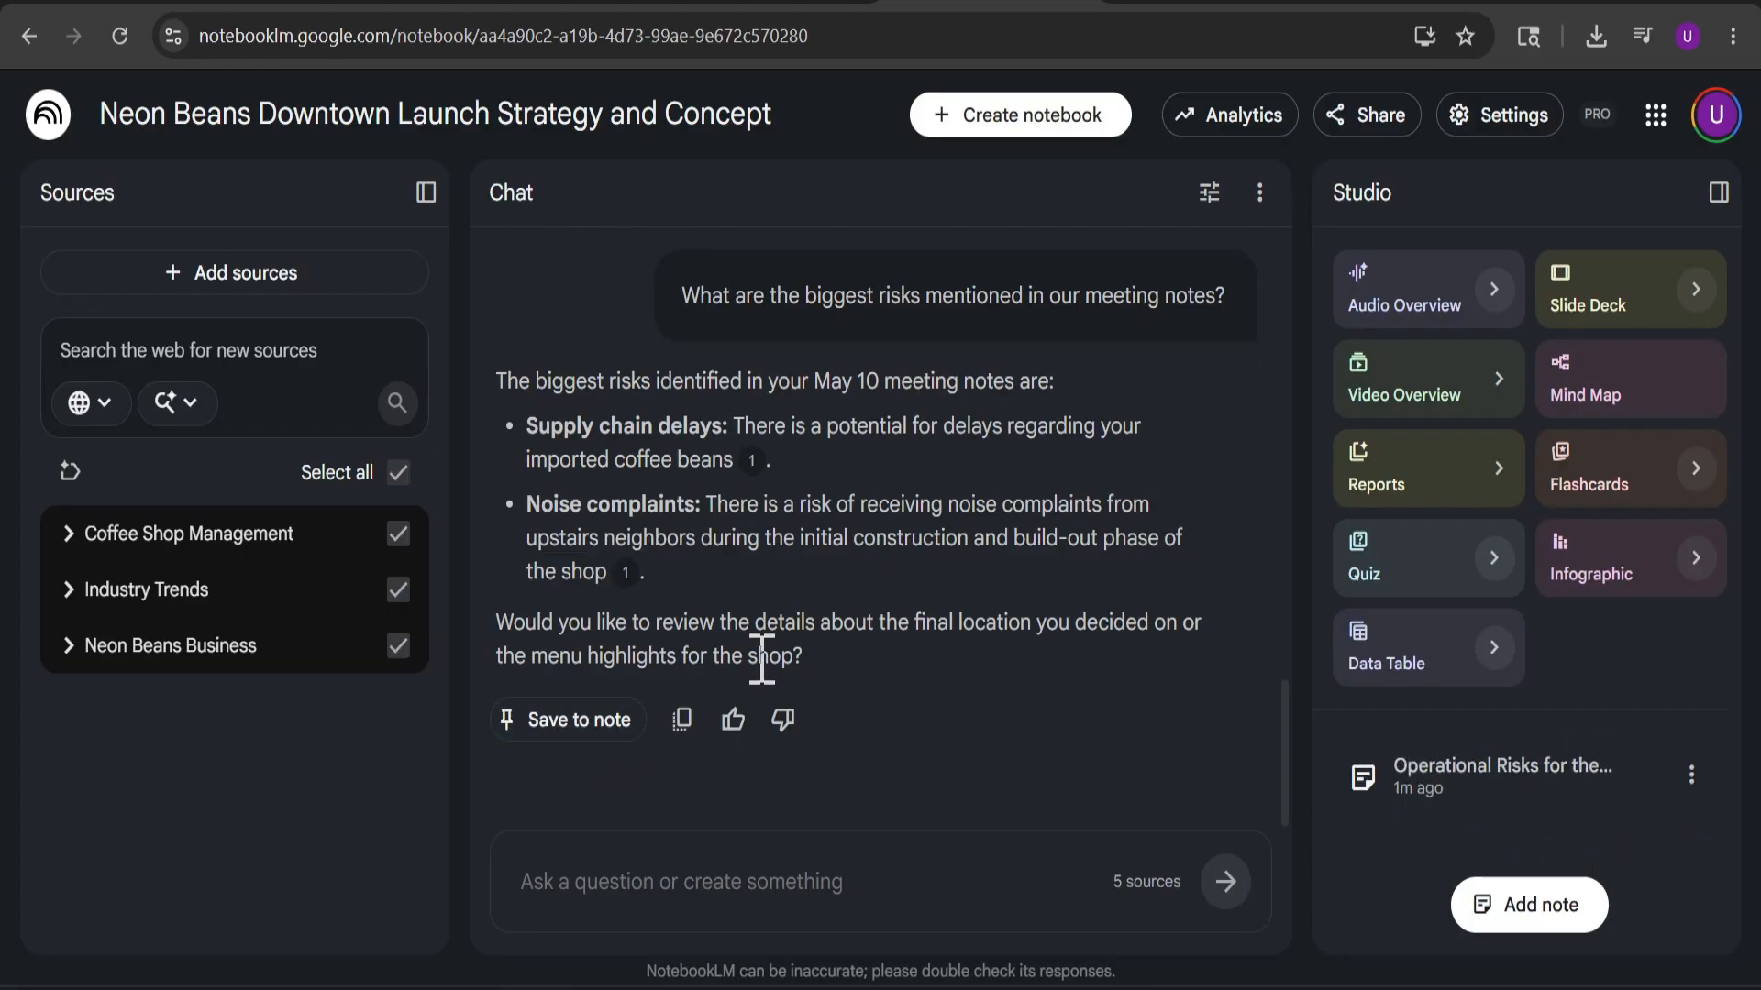
Open the saved note on operational risks, read it and return to the chat.
left_click(1471, 798)
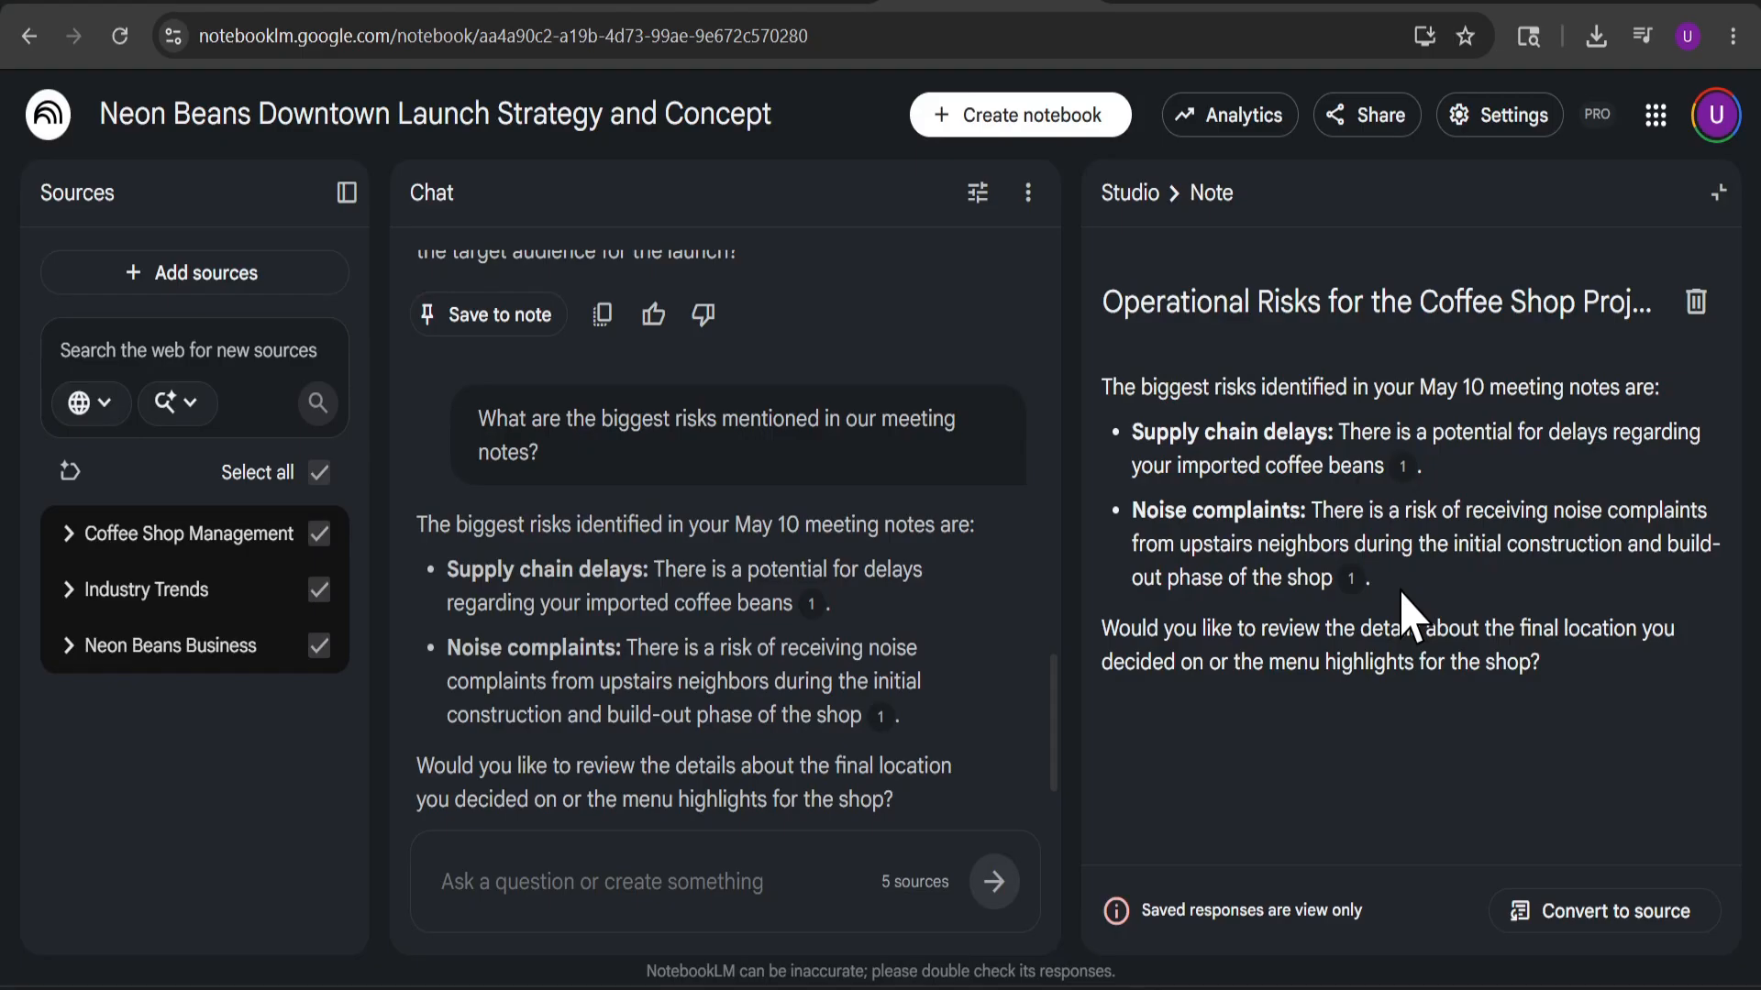
left_click(1718, 193)
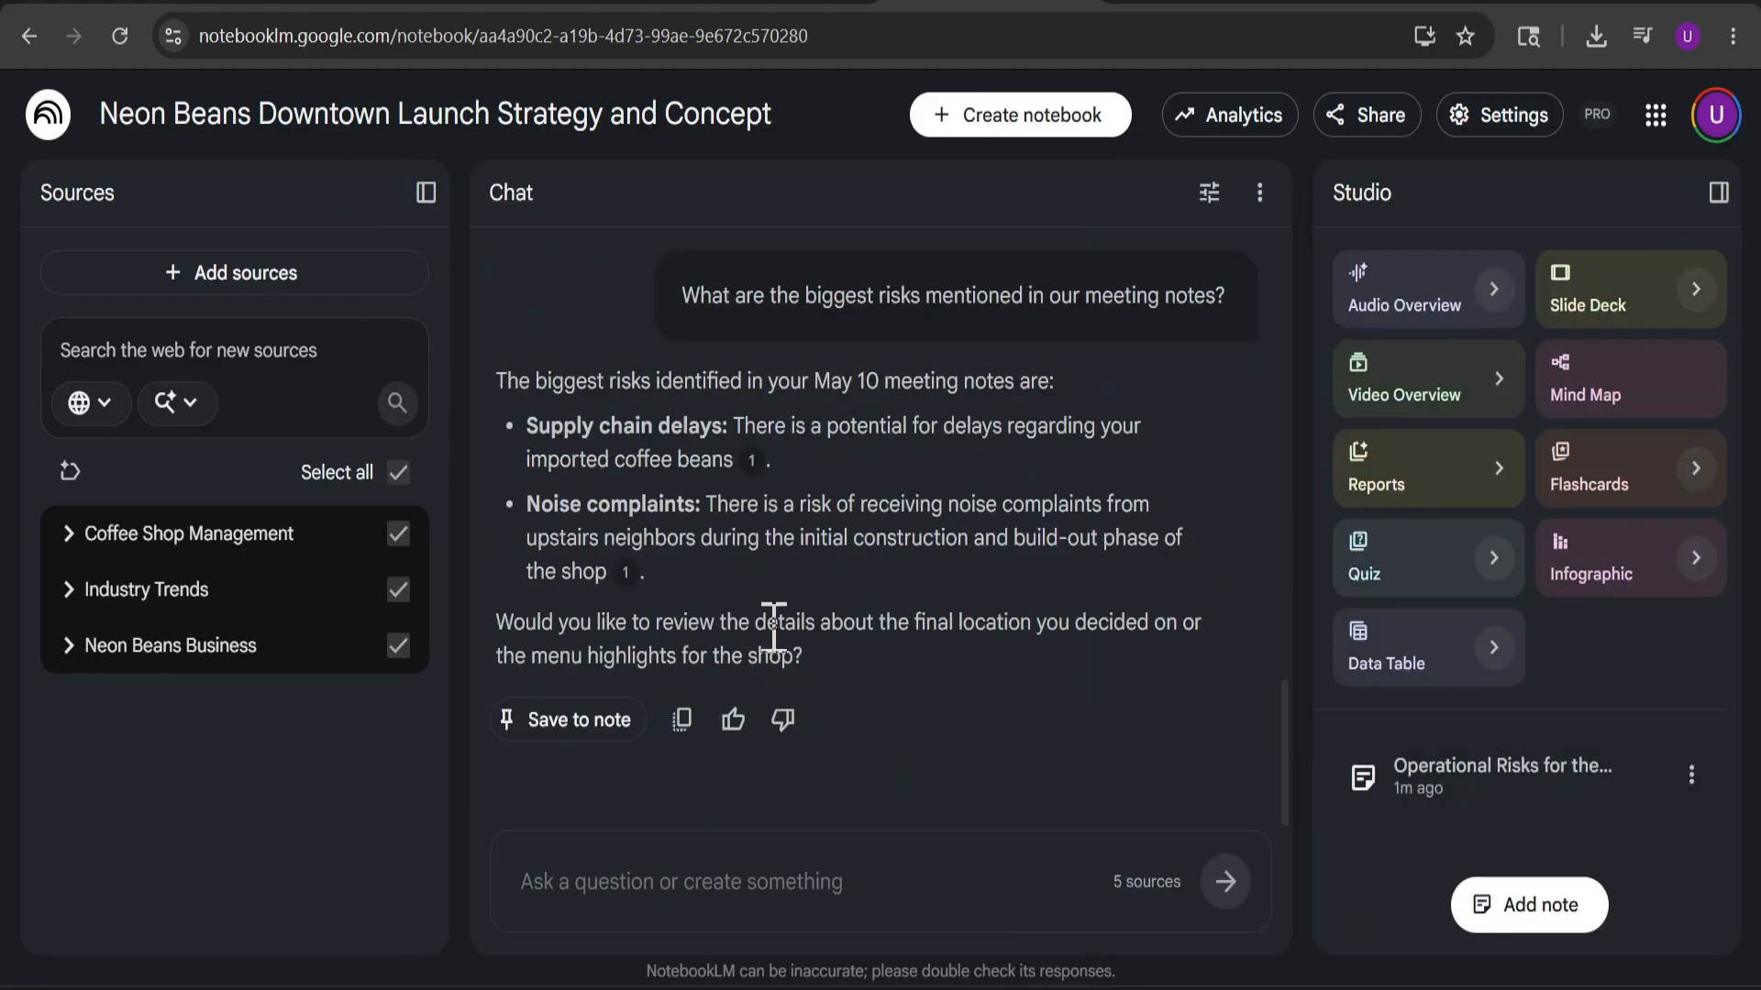
scroll(826, 646, "up", 3)
scroll(917, 633, "down", 3)
left_click(838, 887)
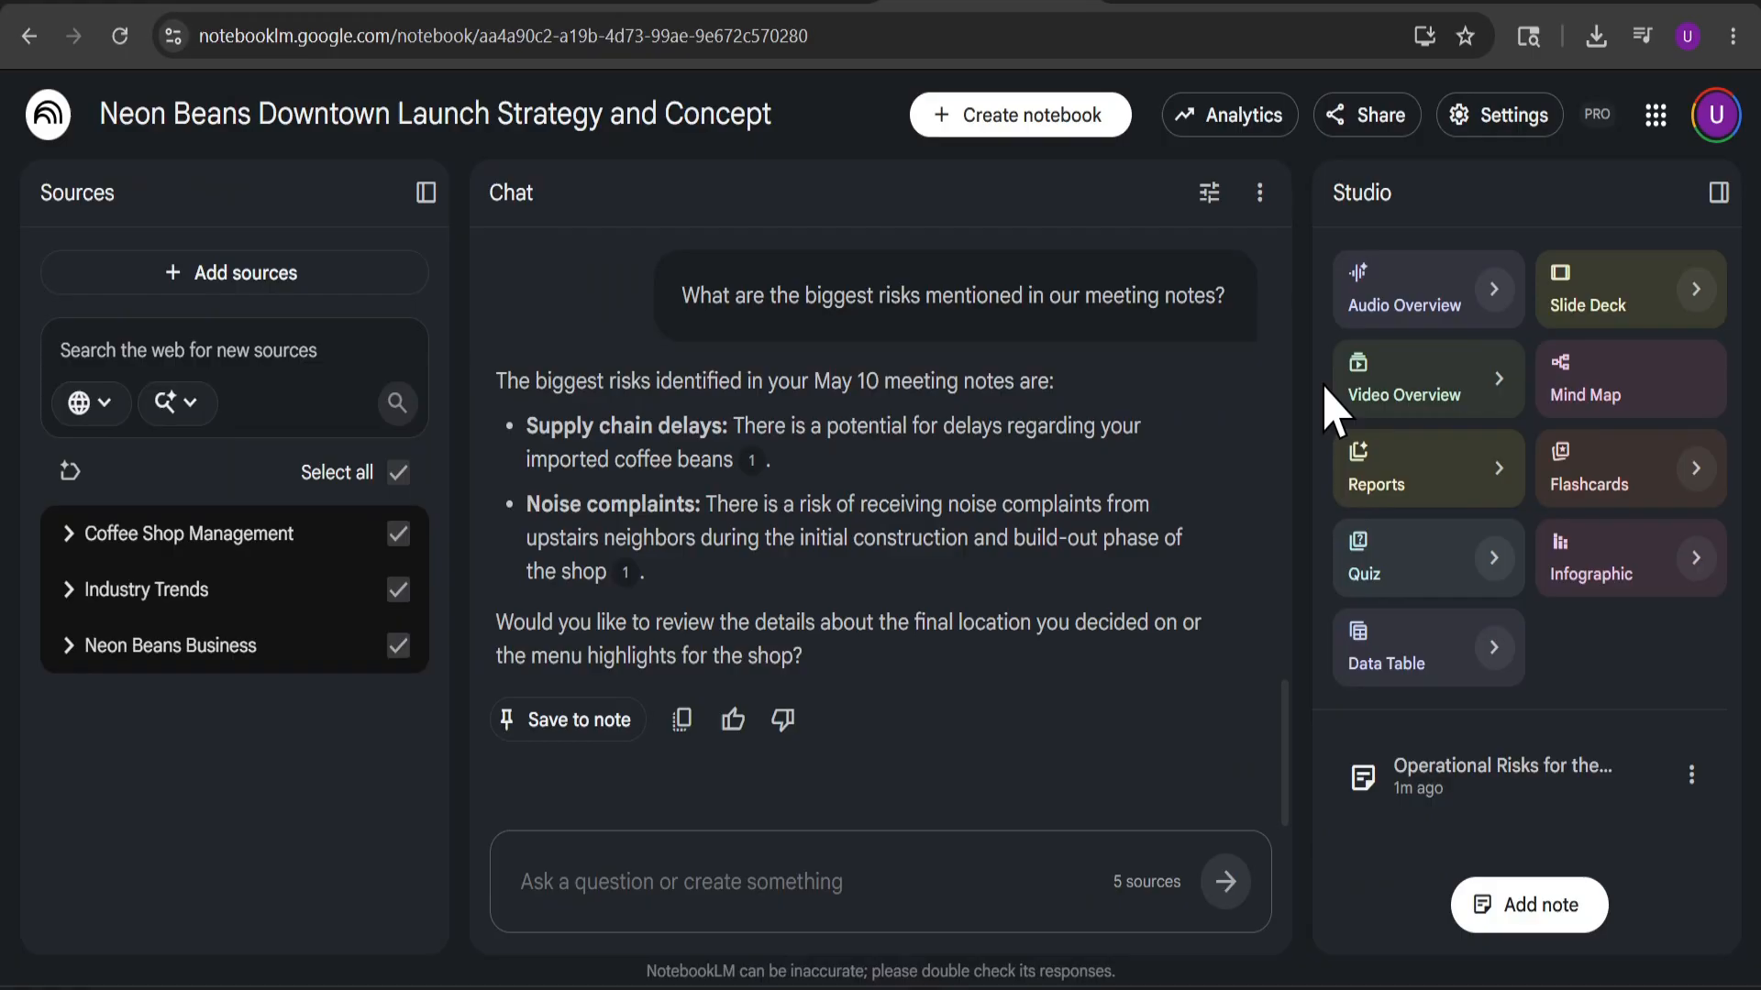
Generate a Brief Audio Overview using the suggested Business Strategy focus on planning and operational tips, budgeting and choosing locations.
left_click(1498, 303)
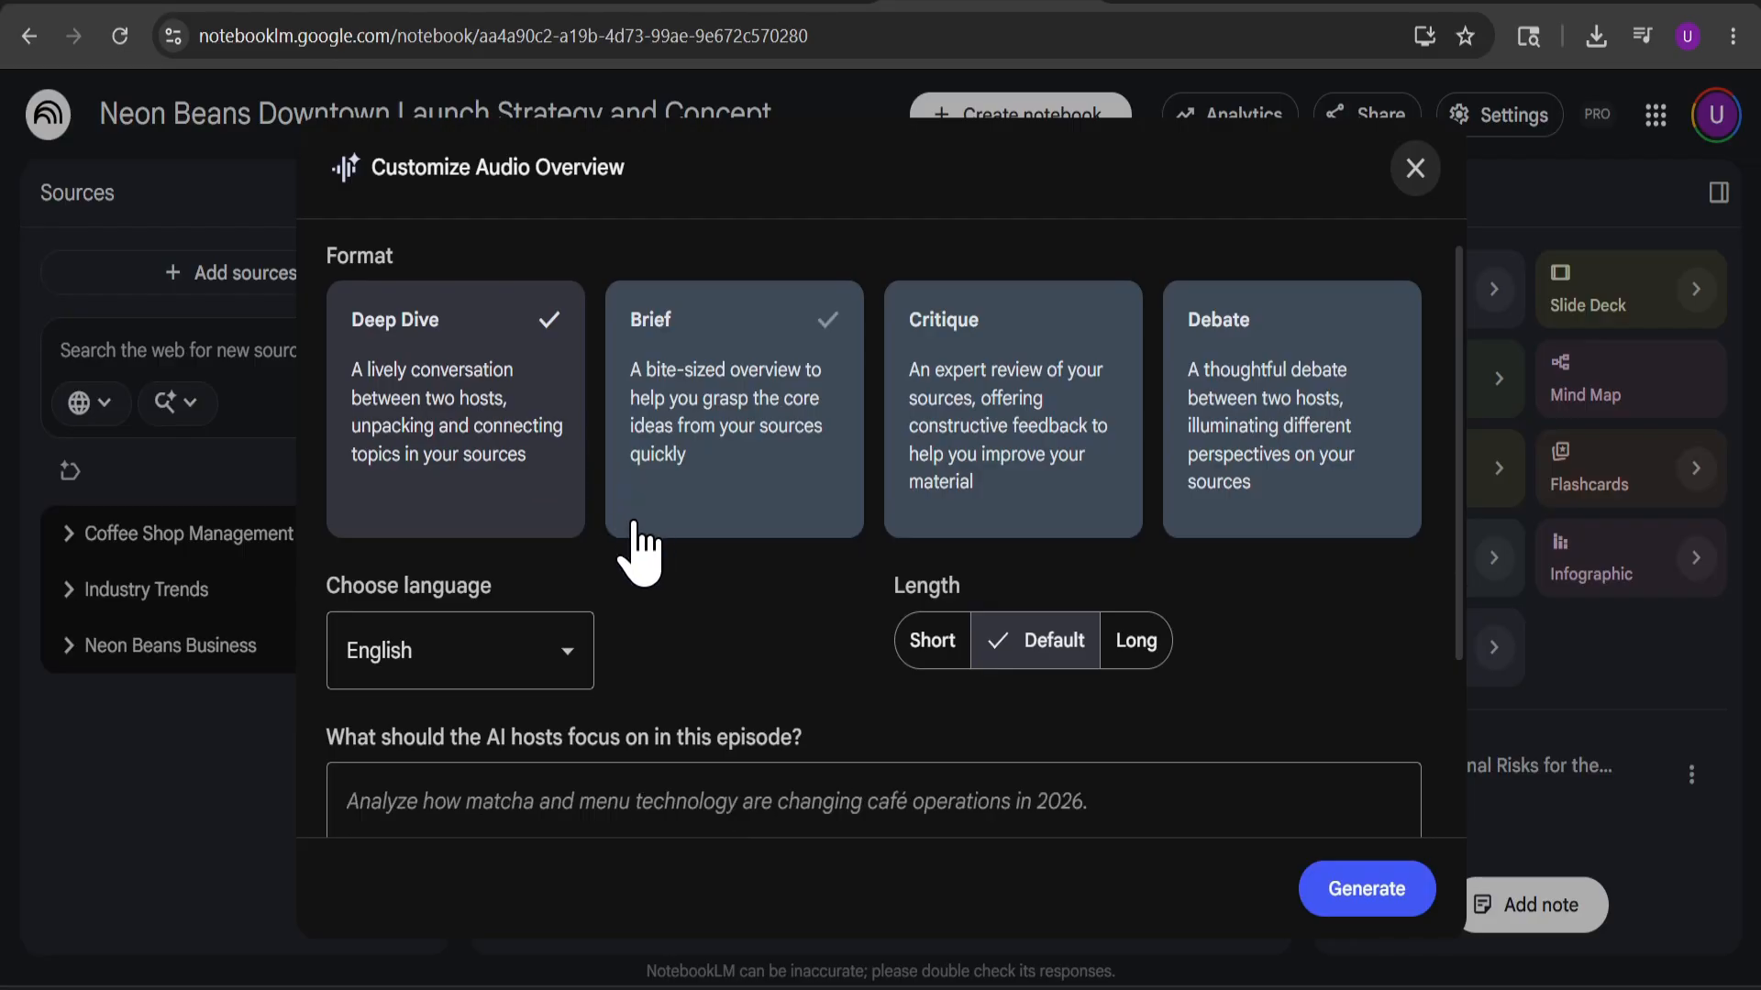
scroll(668, 541, "down", 2)
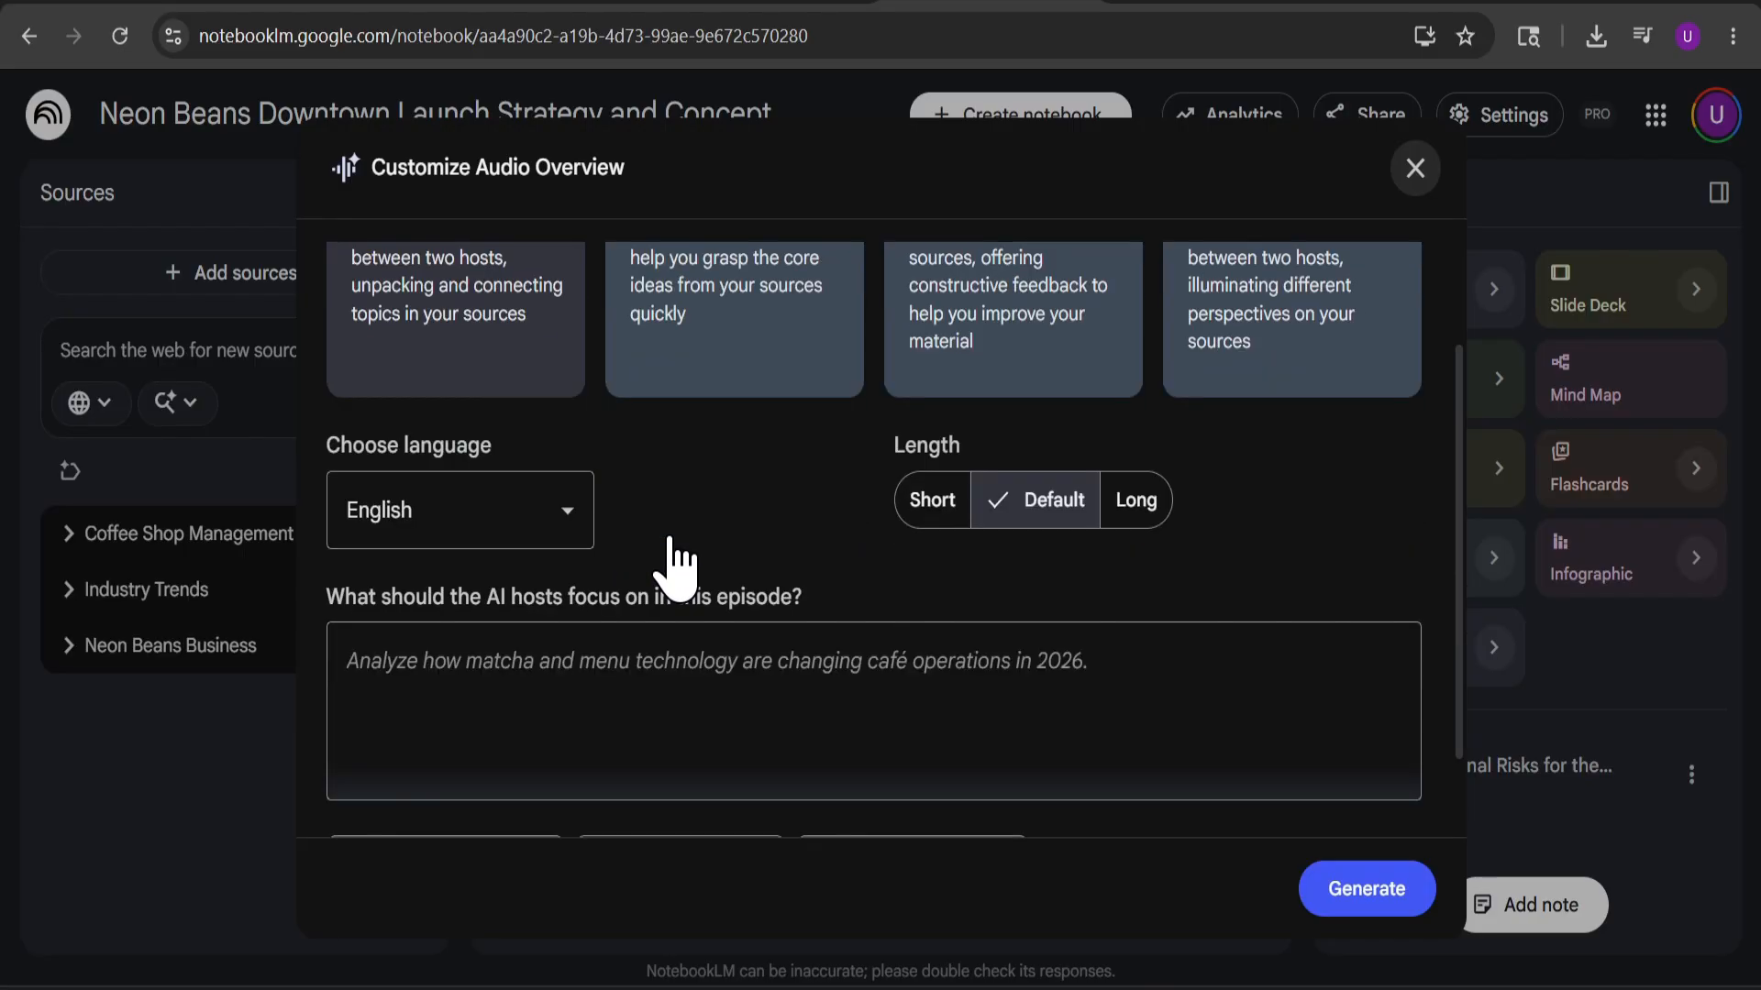
scroll(668, 541, "up", 2)
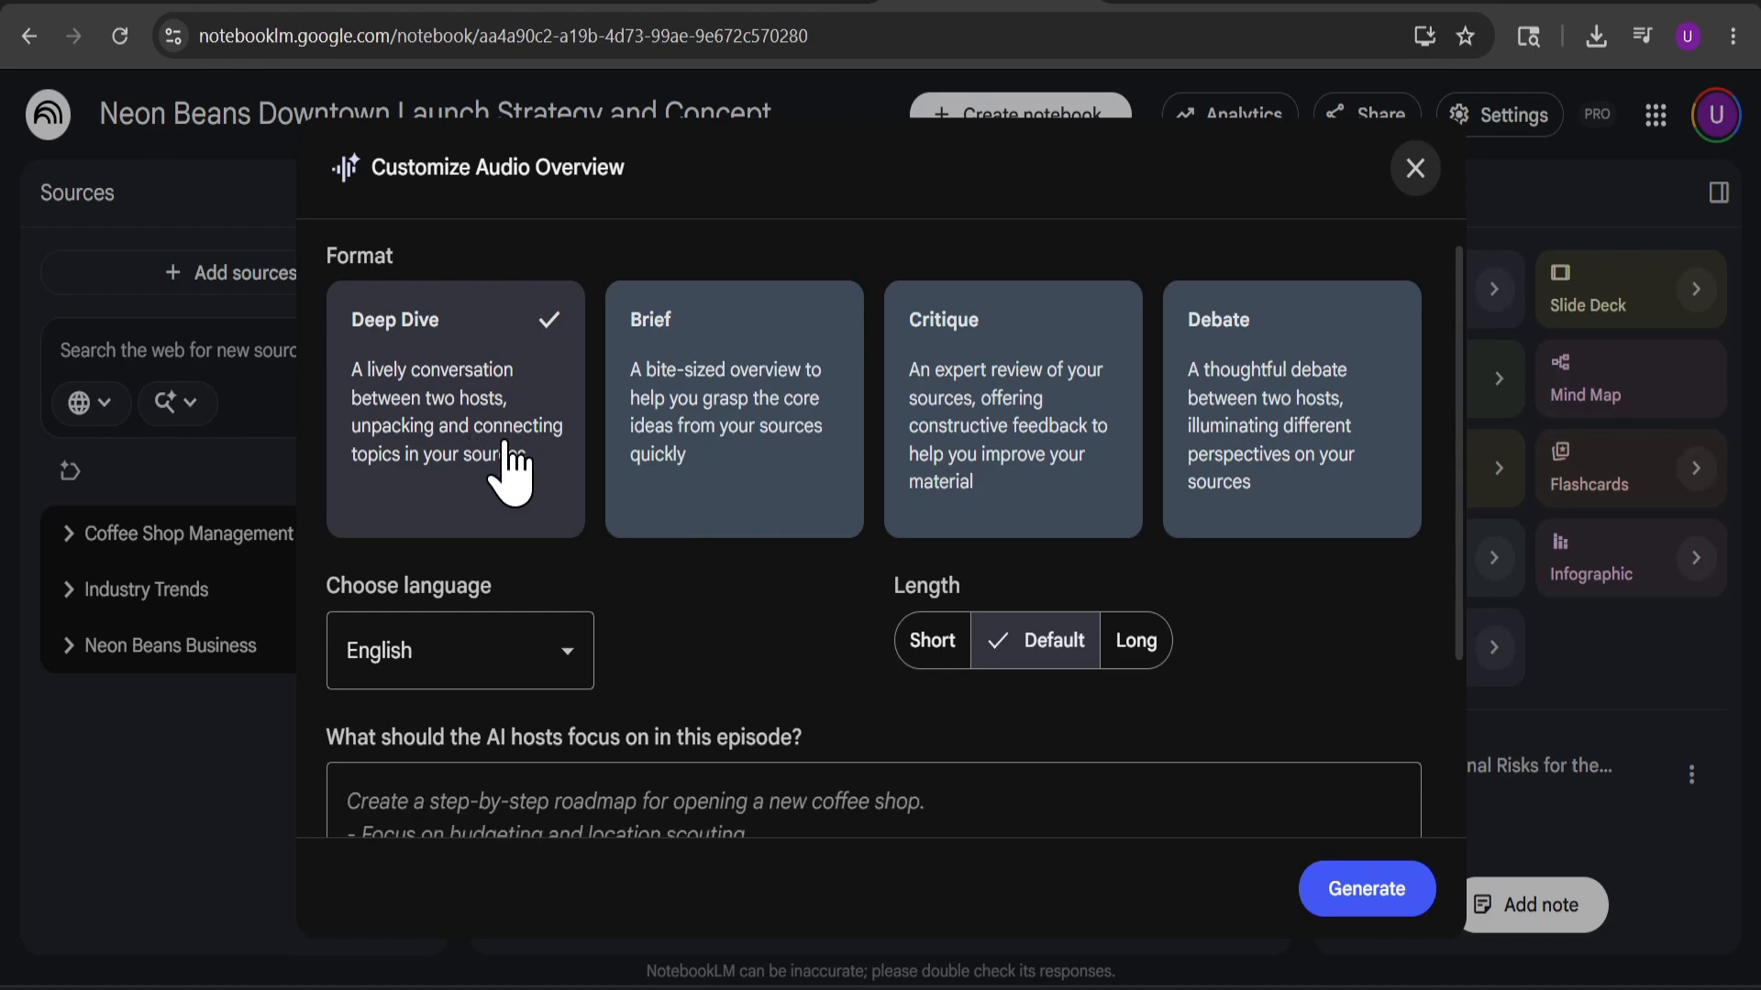
left_click(721, 450)
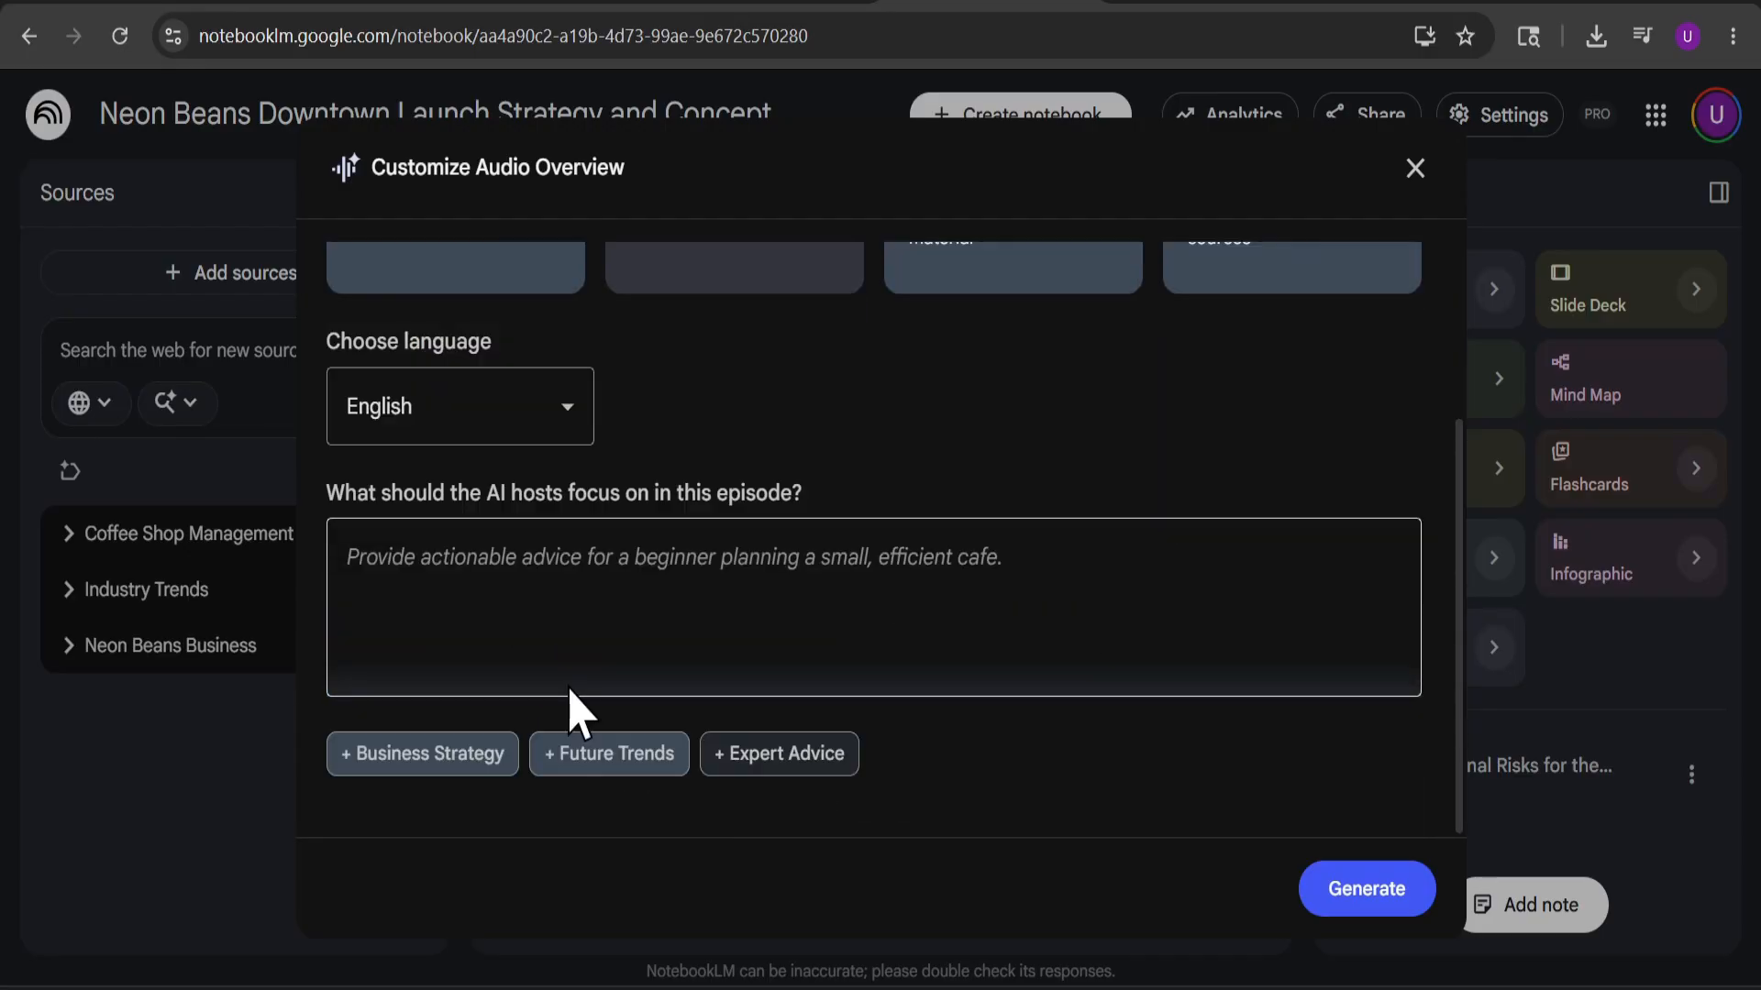
left_click(627, 763)
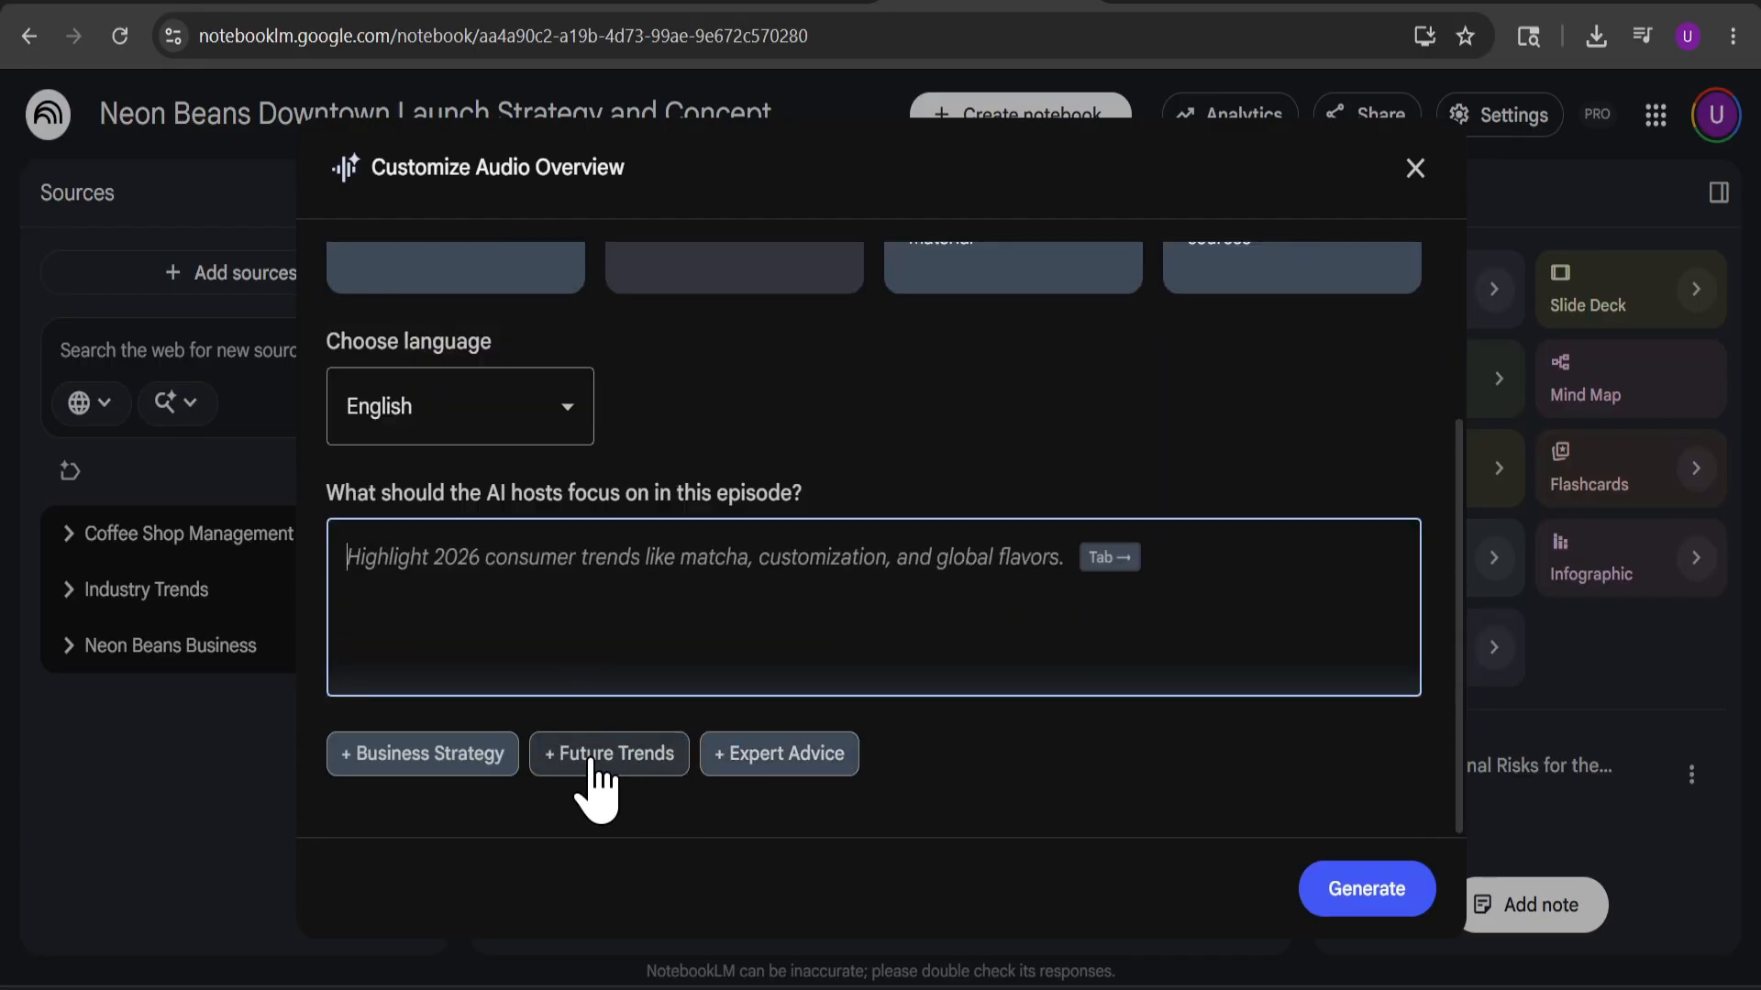
left_click(431, 763)
key("Tab")
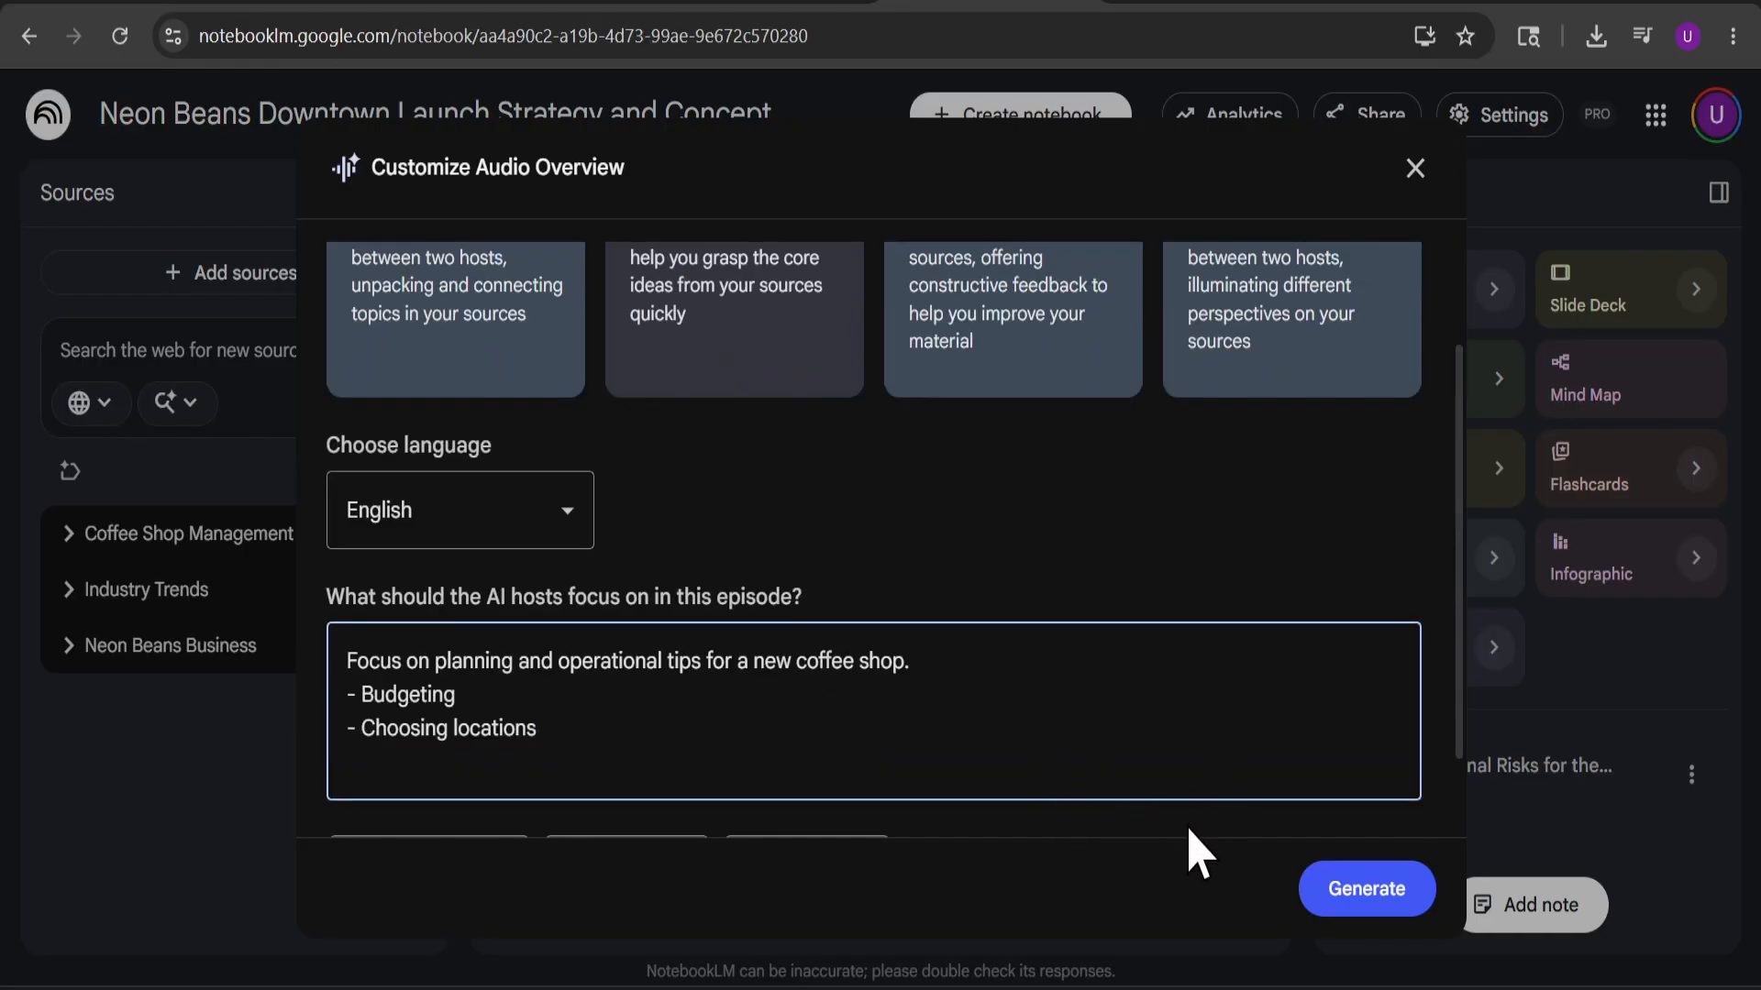
left_click(1358, 895)
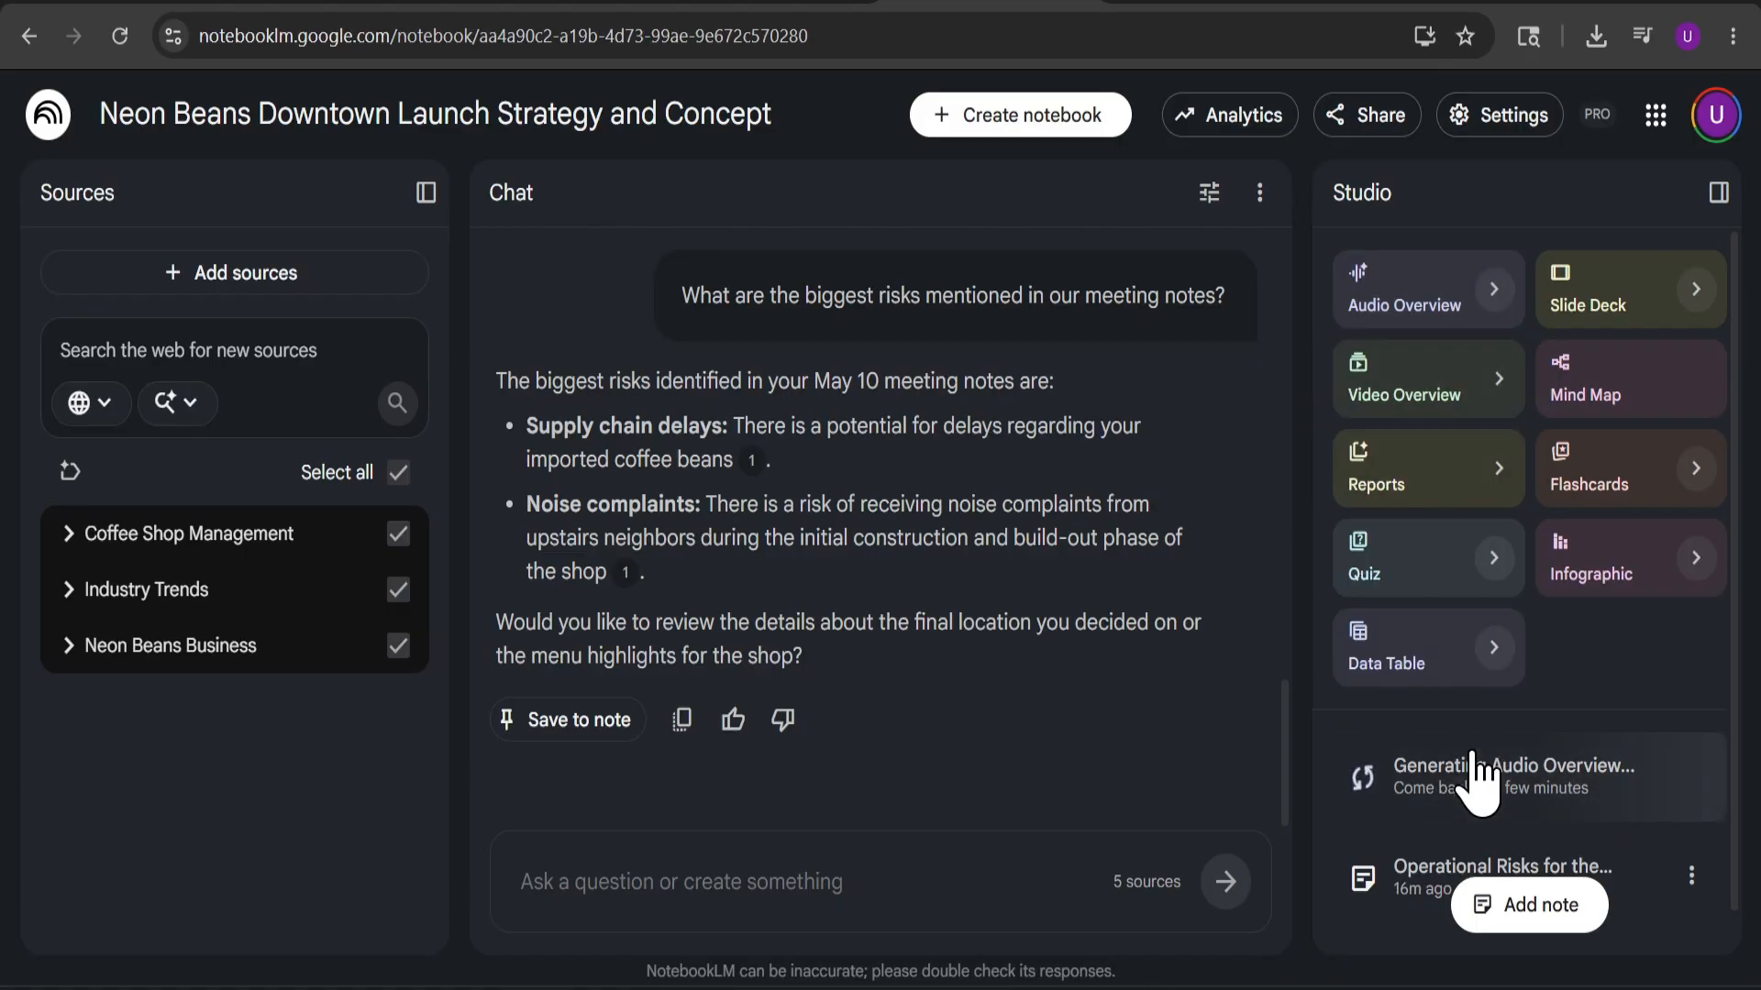
Generate a slide deck in the Presenter Slides format with Short length, leaving the description empty.
left_click(1696, 290)
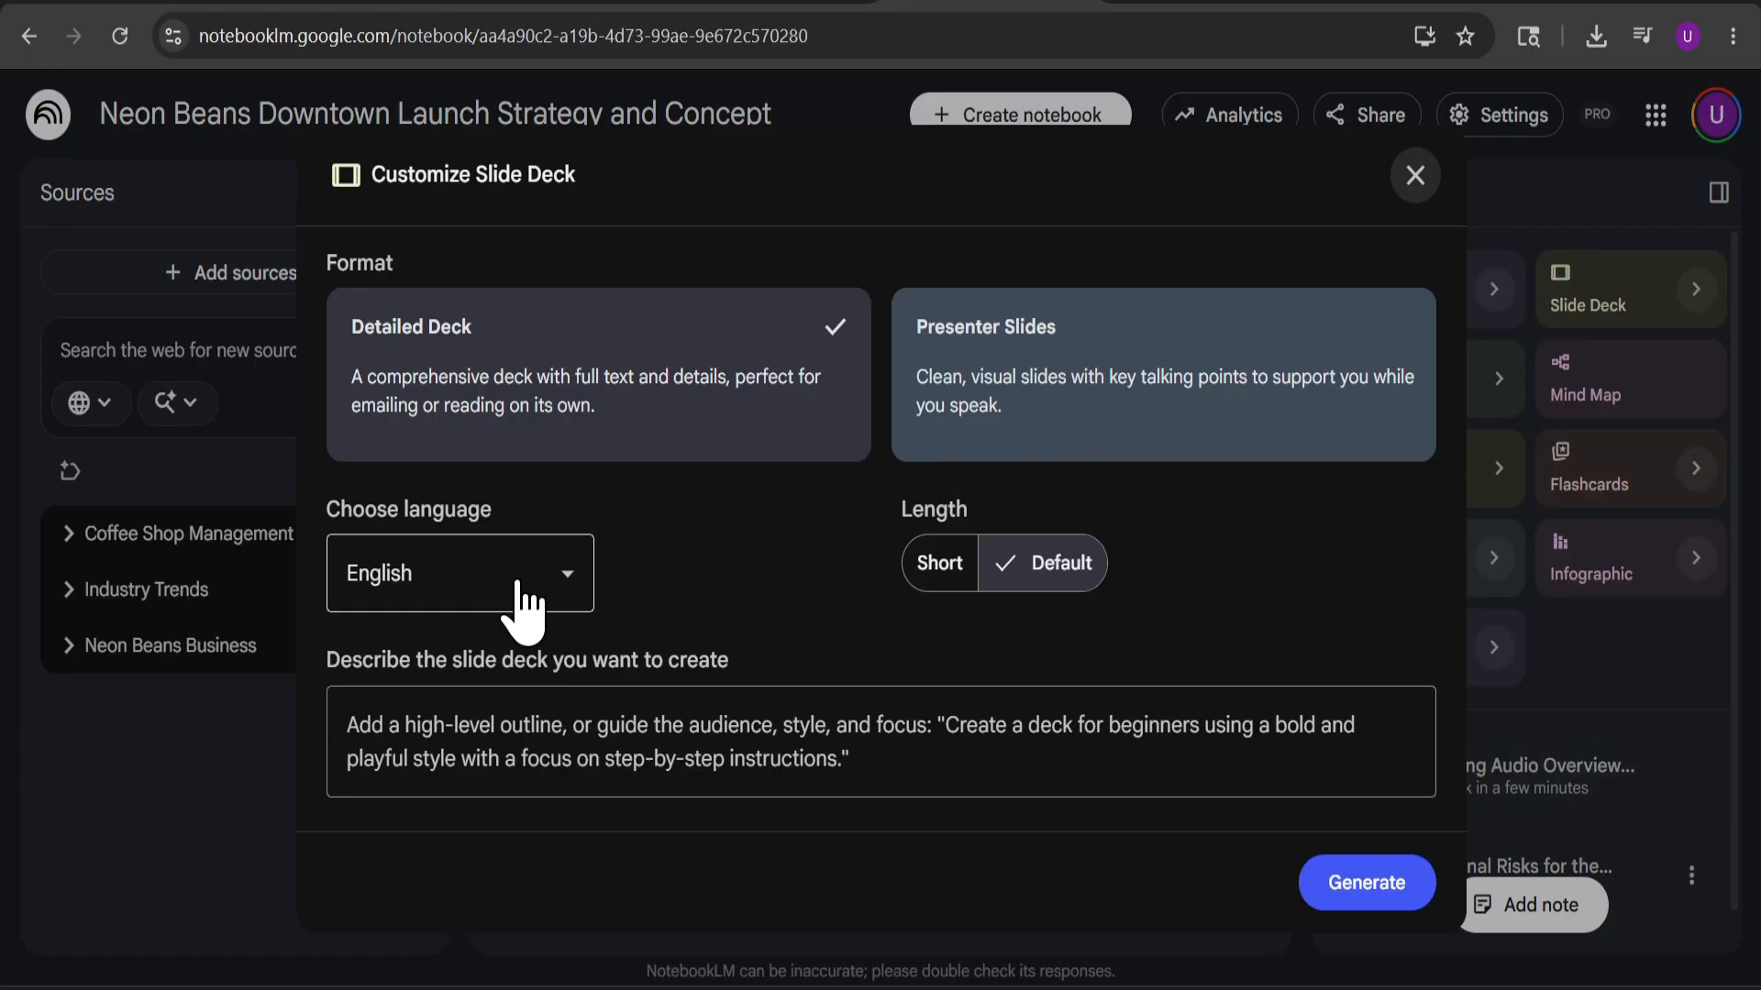
left_click(580, 753)
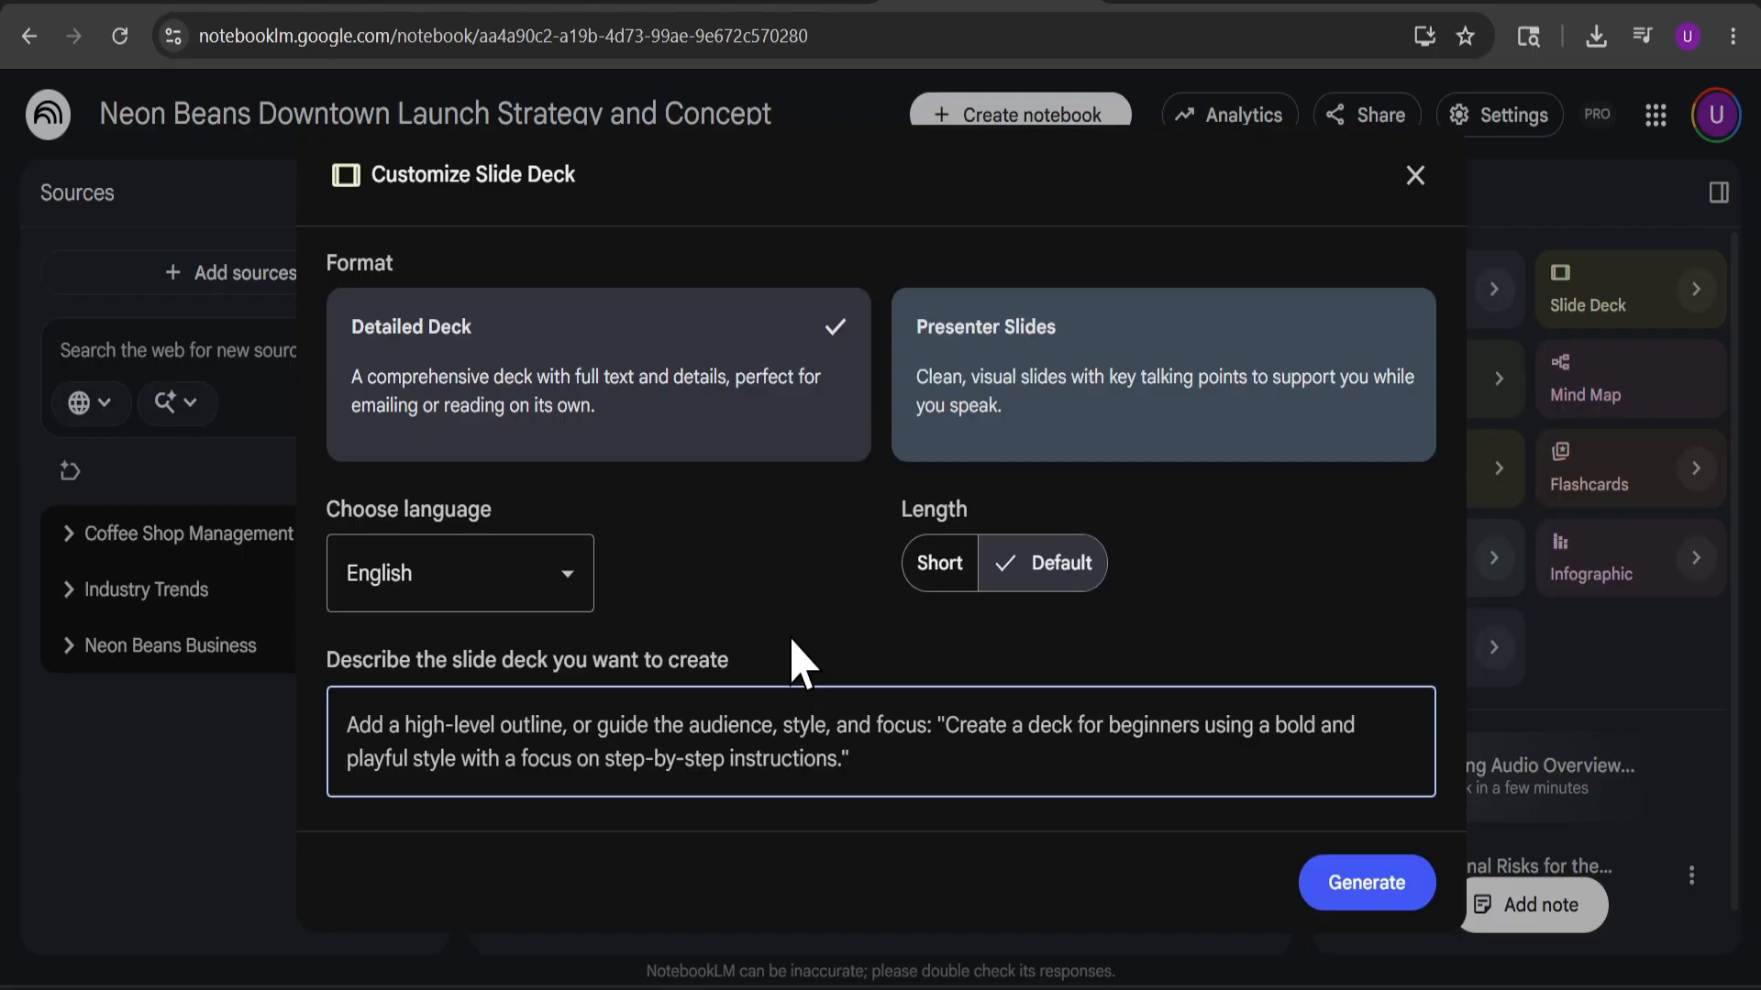
left_click(936, 563)
left_click(1151, 420)
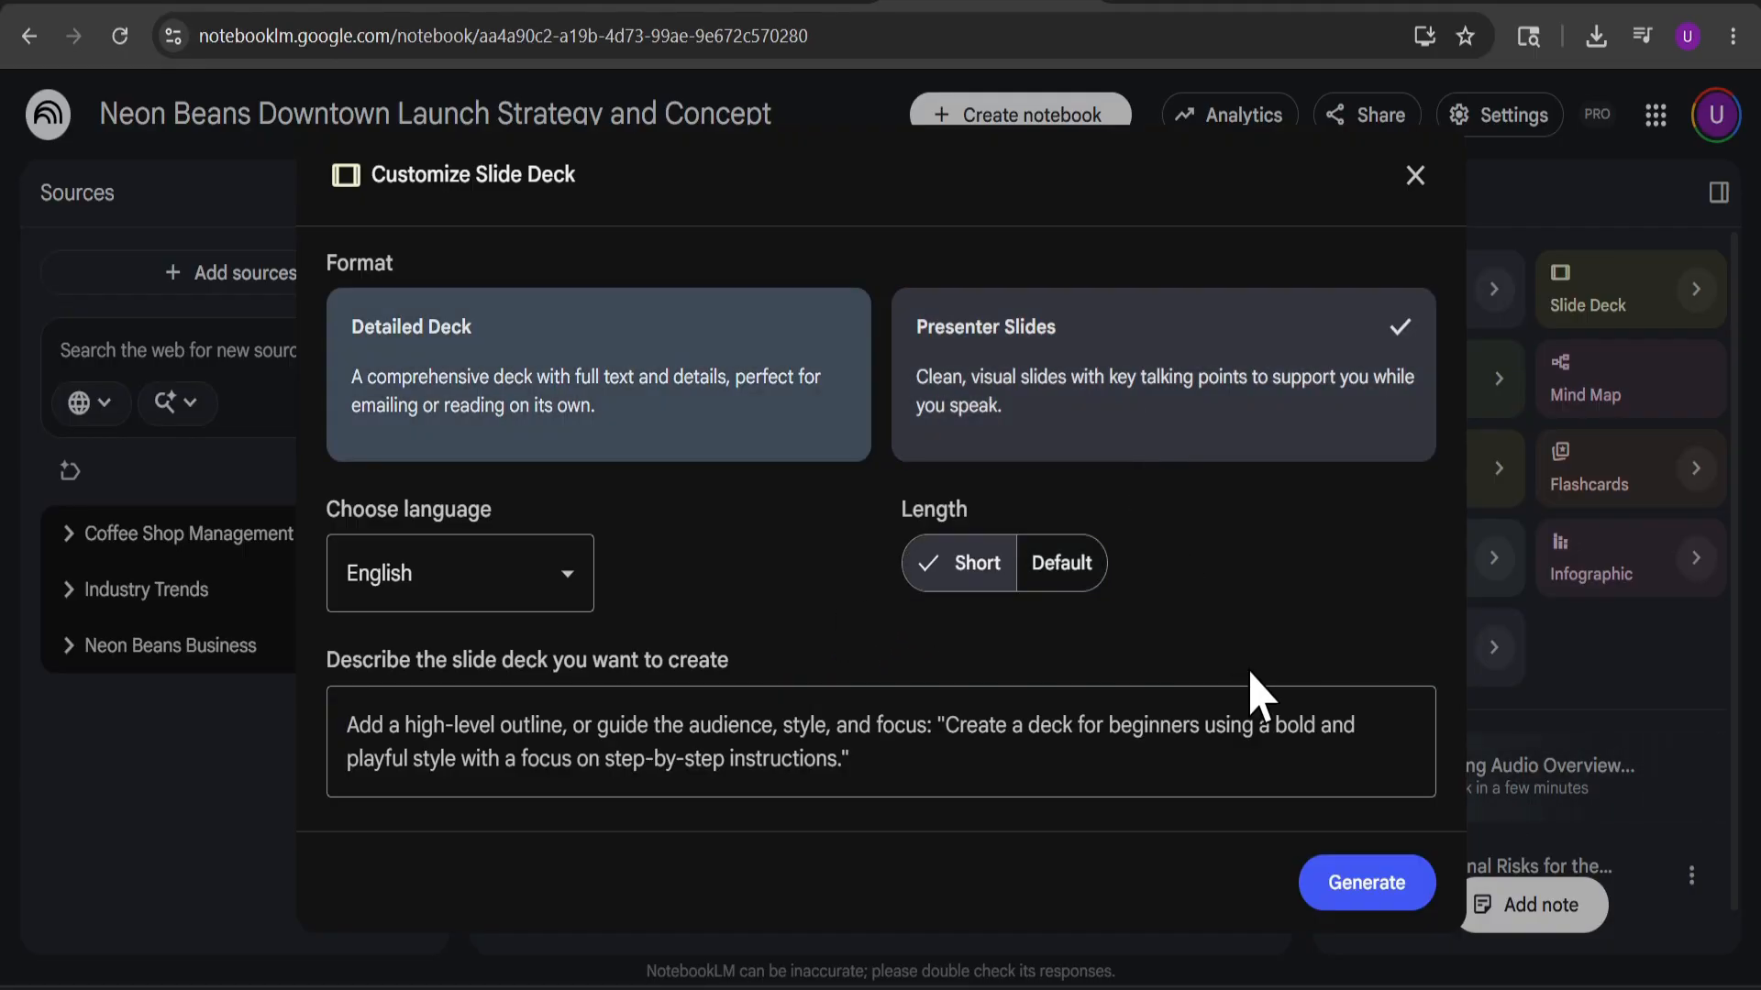
left_click(1336, 894)
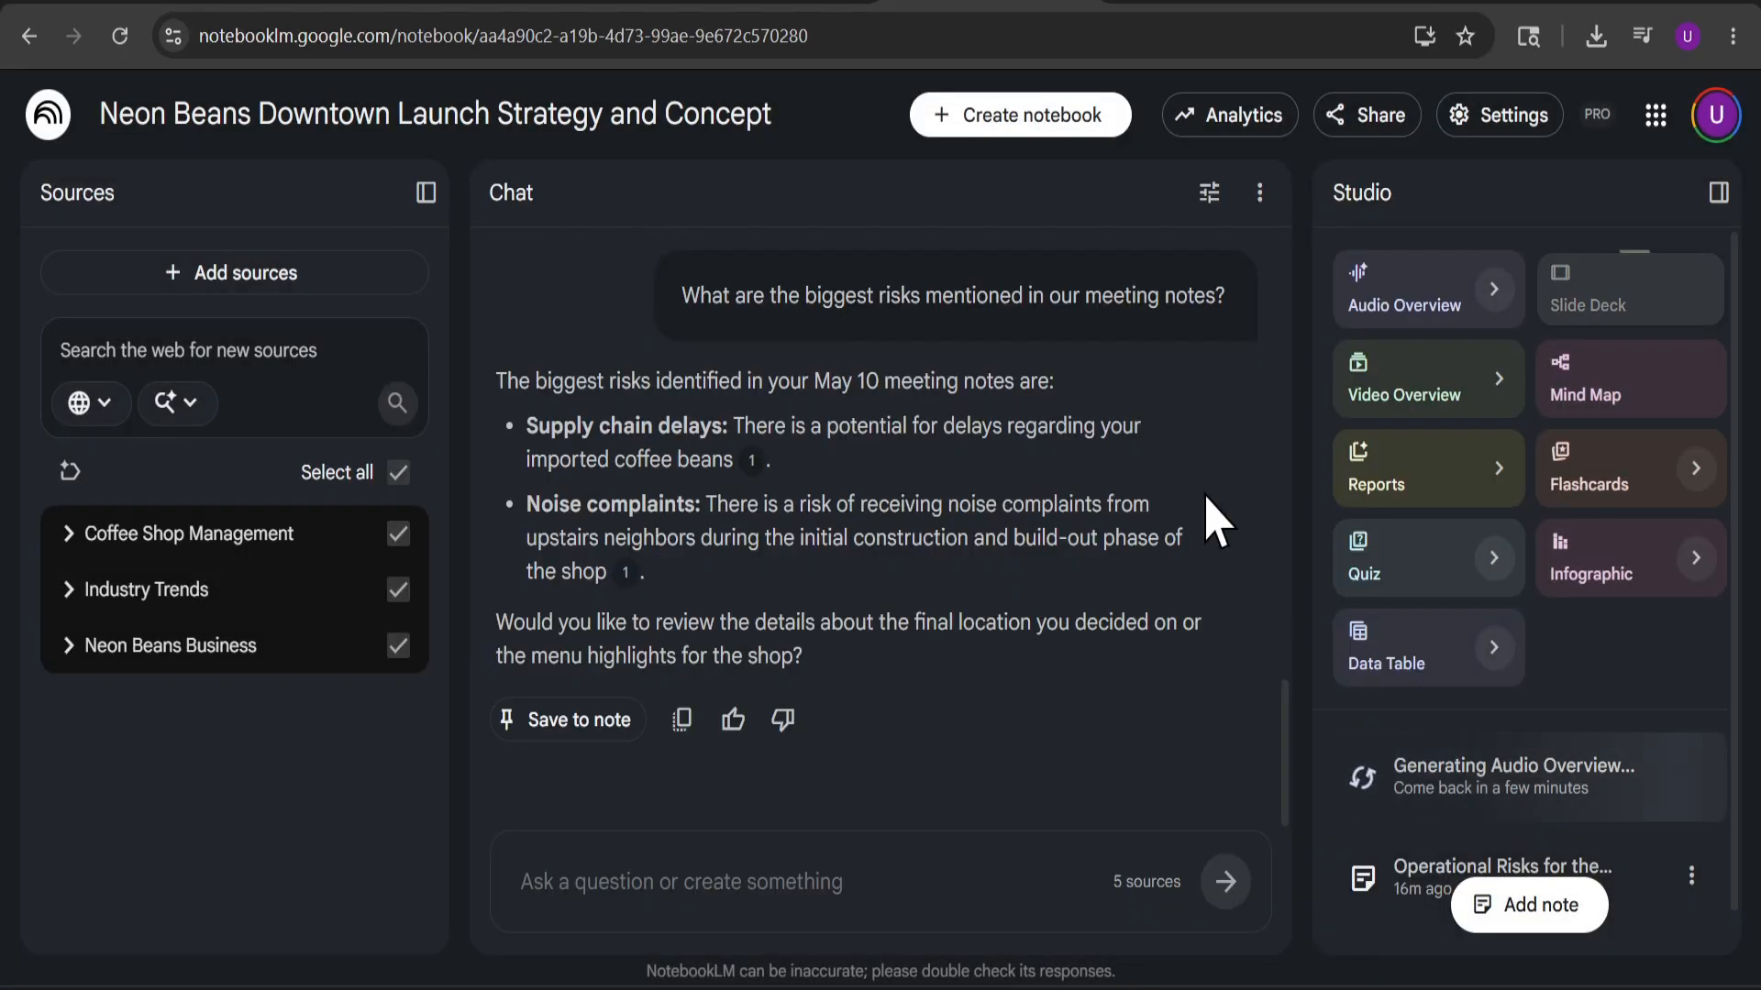
Generate a Brief Video Overview in the Whiteboard style, focused on the suggested step-by-step coffee shop roadmap covering budgeting, location and menu planning.
left_click(1498, 392)
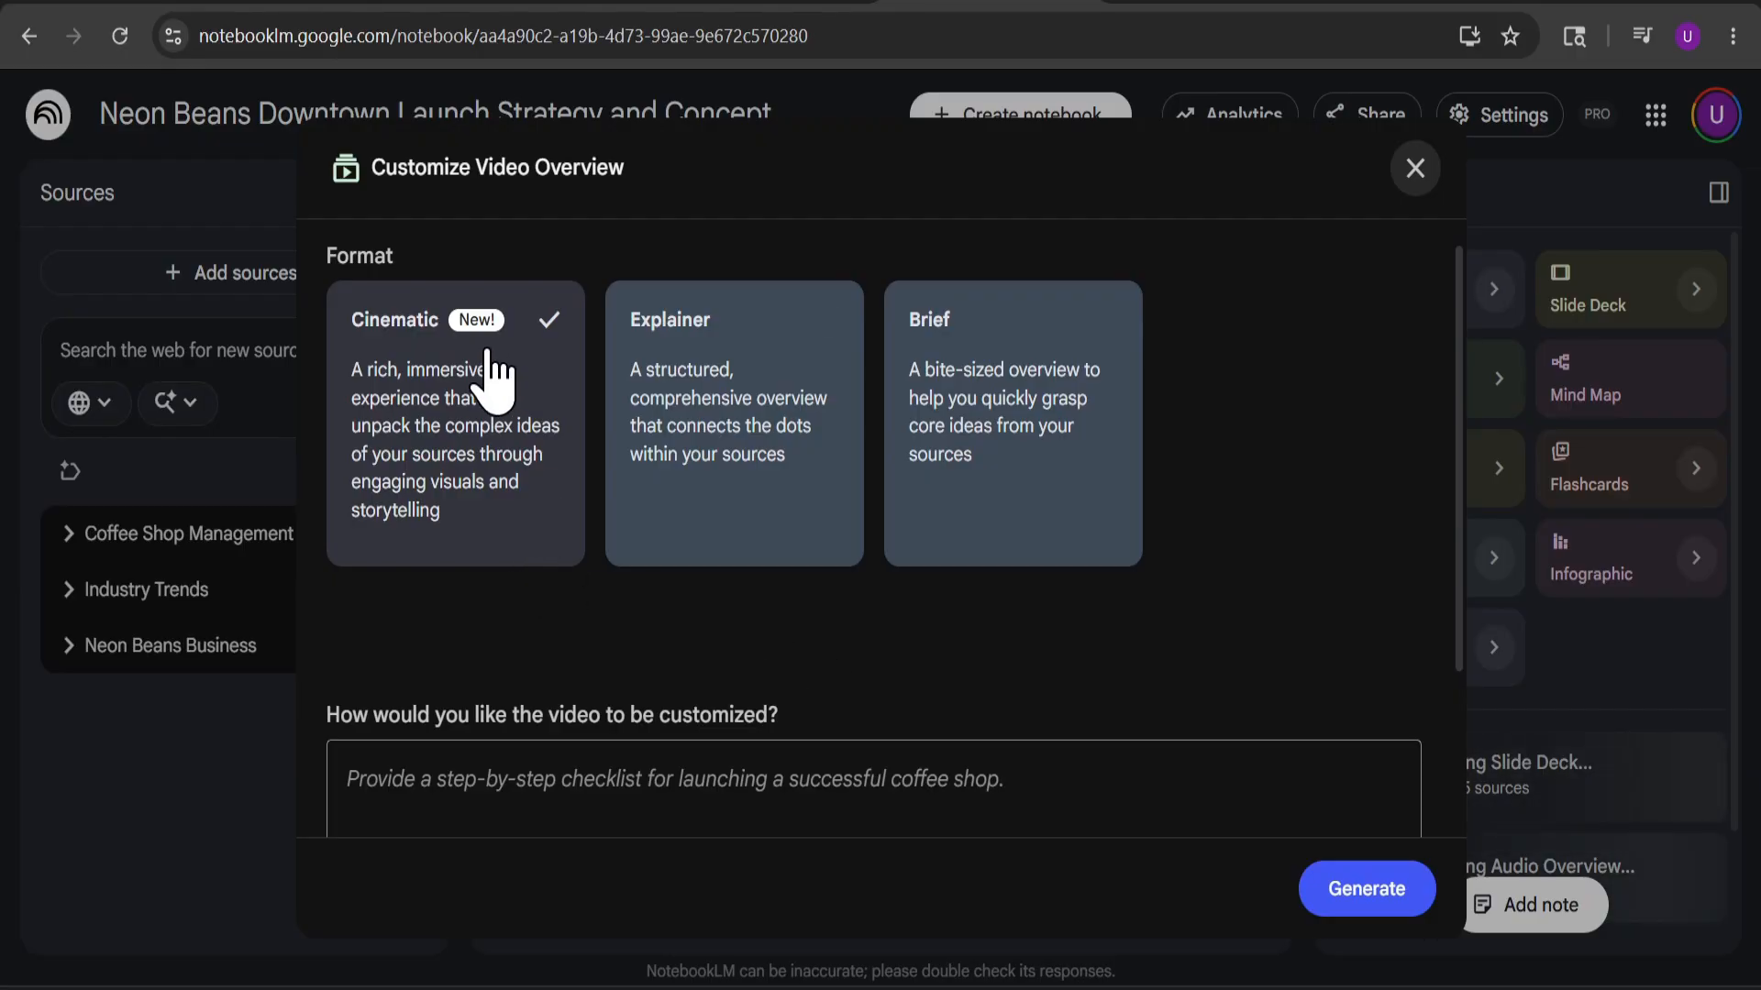
left_click(978, 429)
scroll(912, 587, "down", 3)
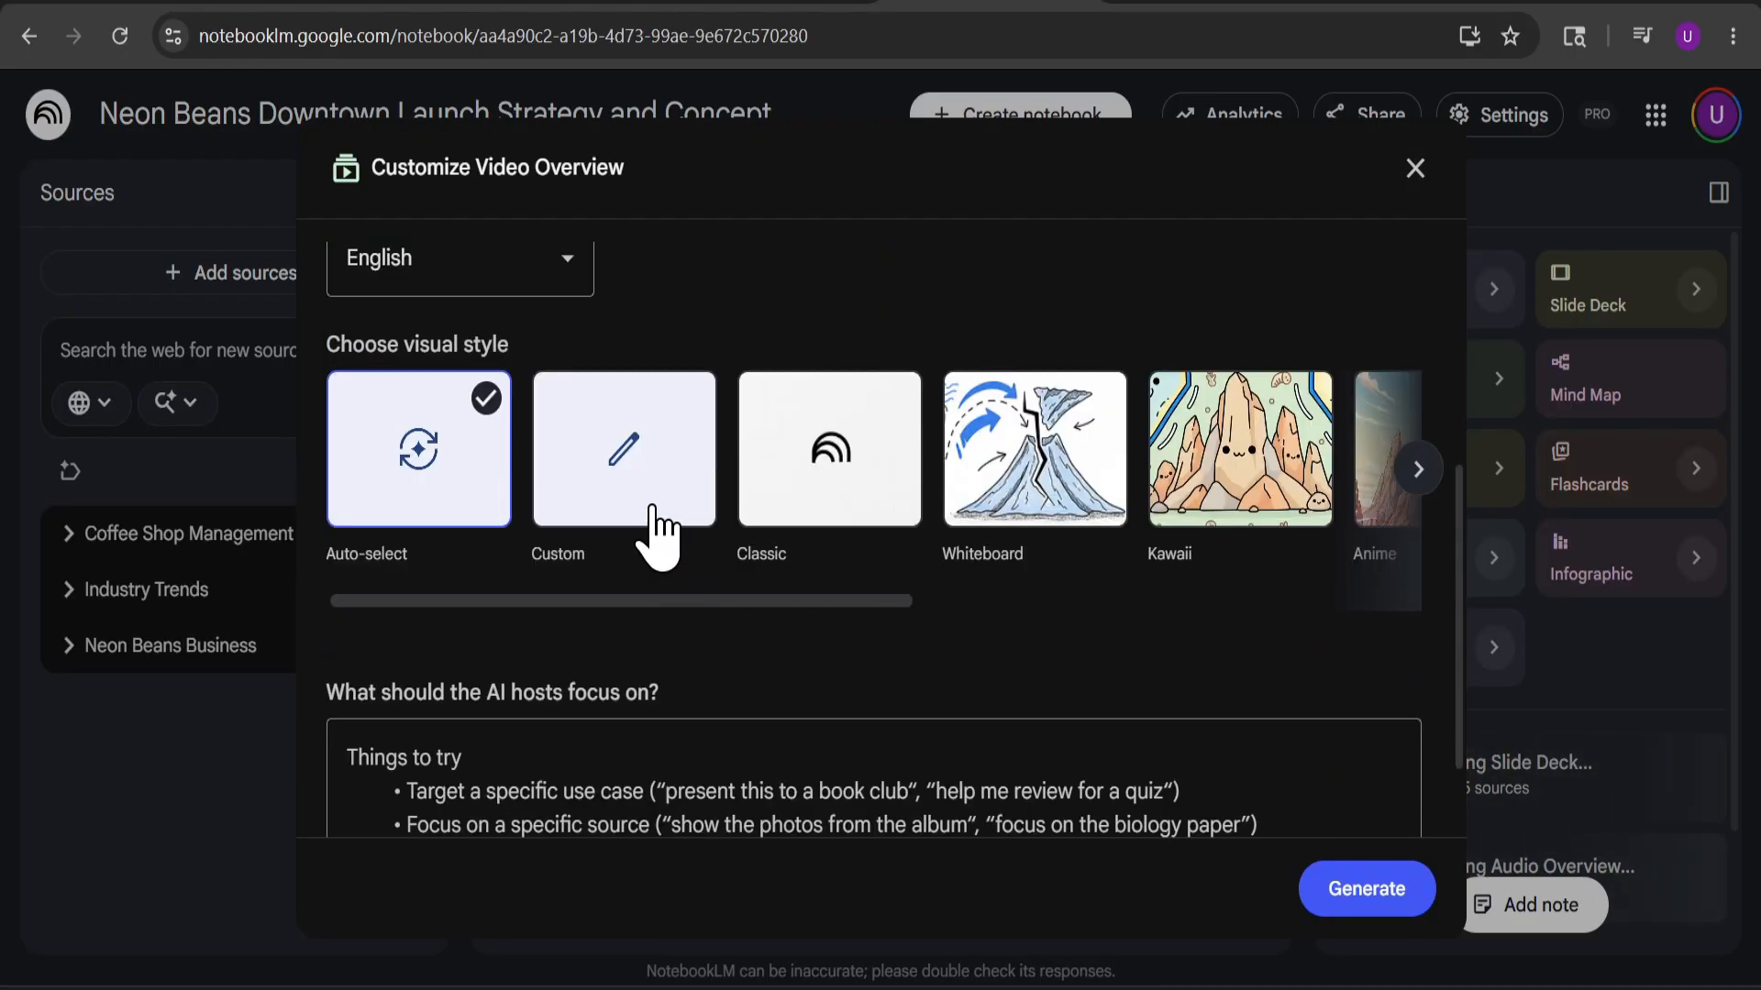
left_click(867, 500)
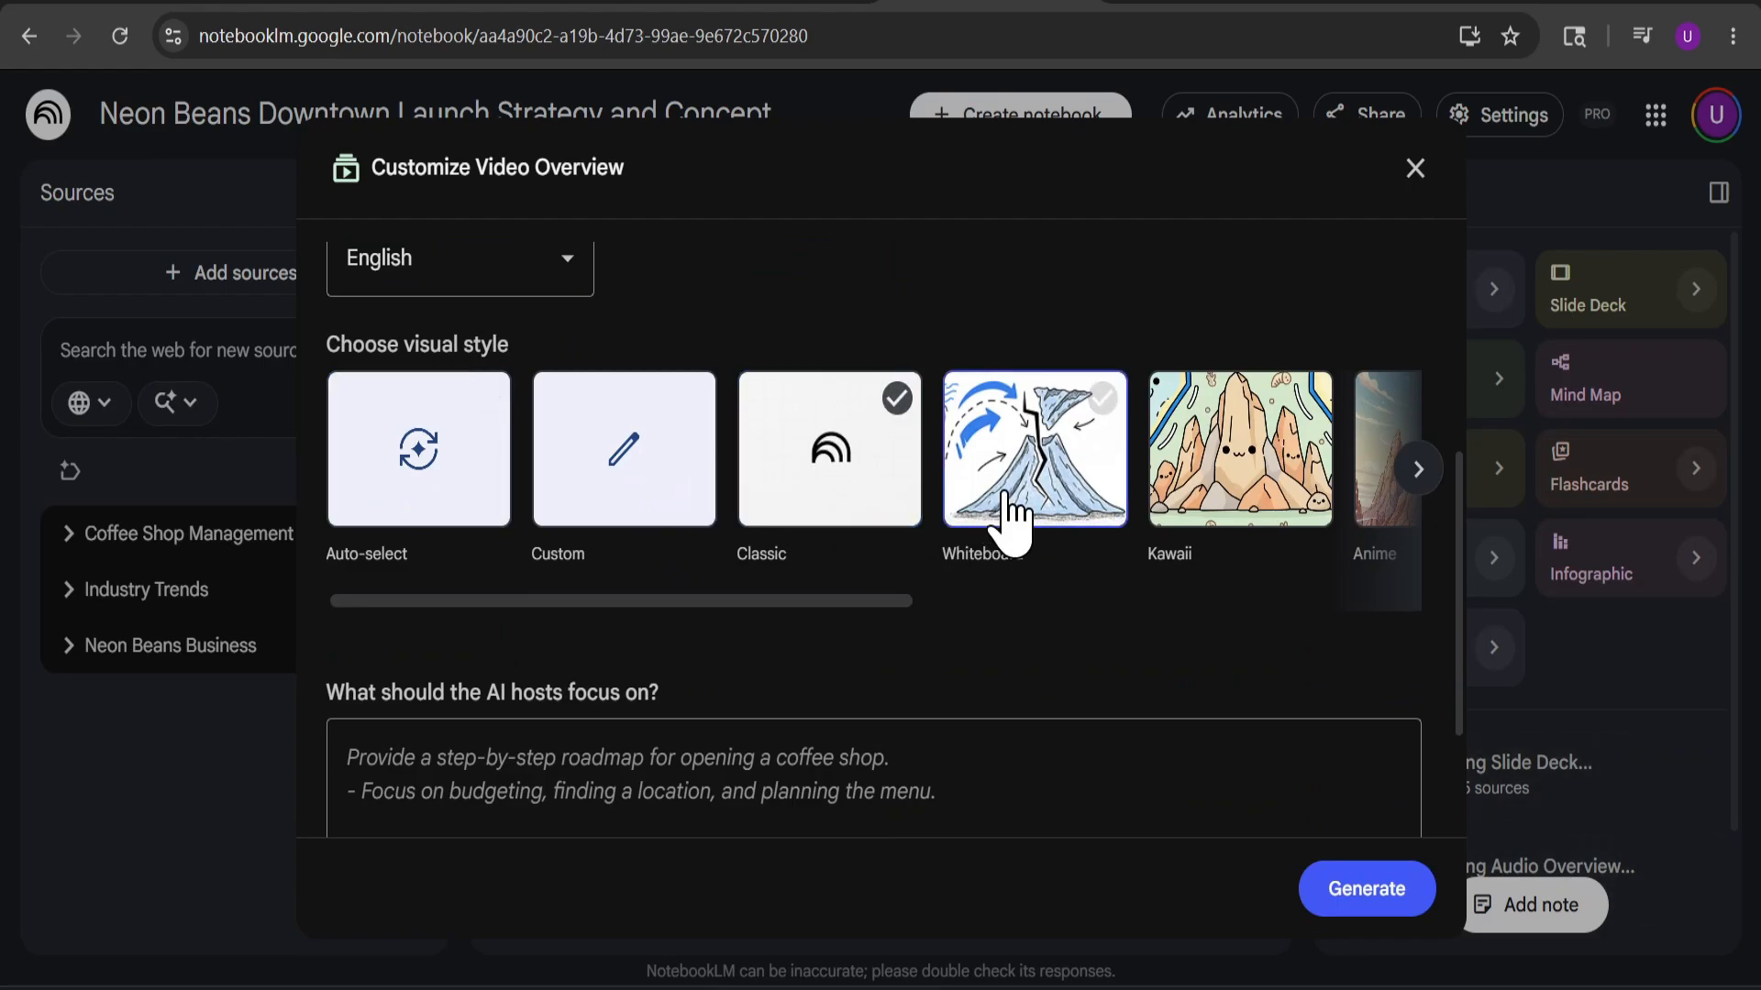
left_click(1210, 490)
left_click(1419, 486)
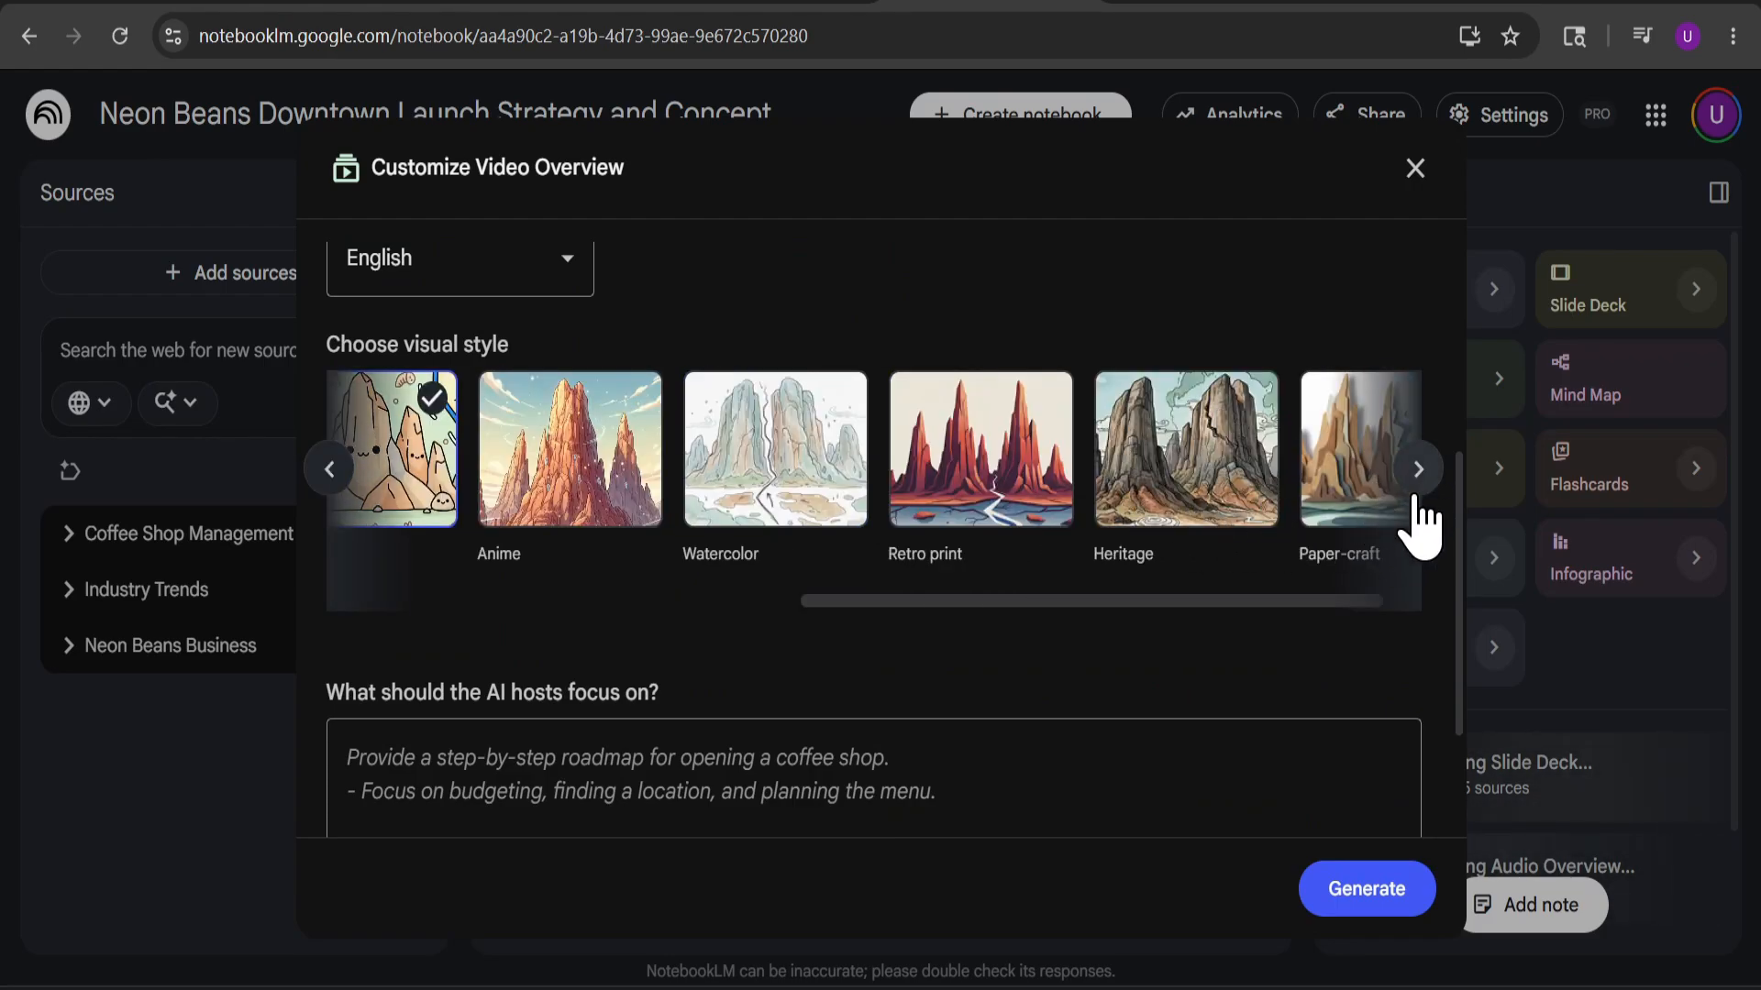
left_click(329, 468)
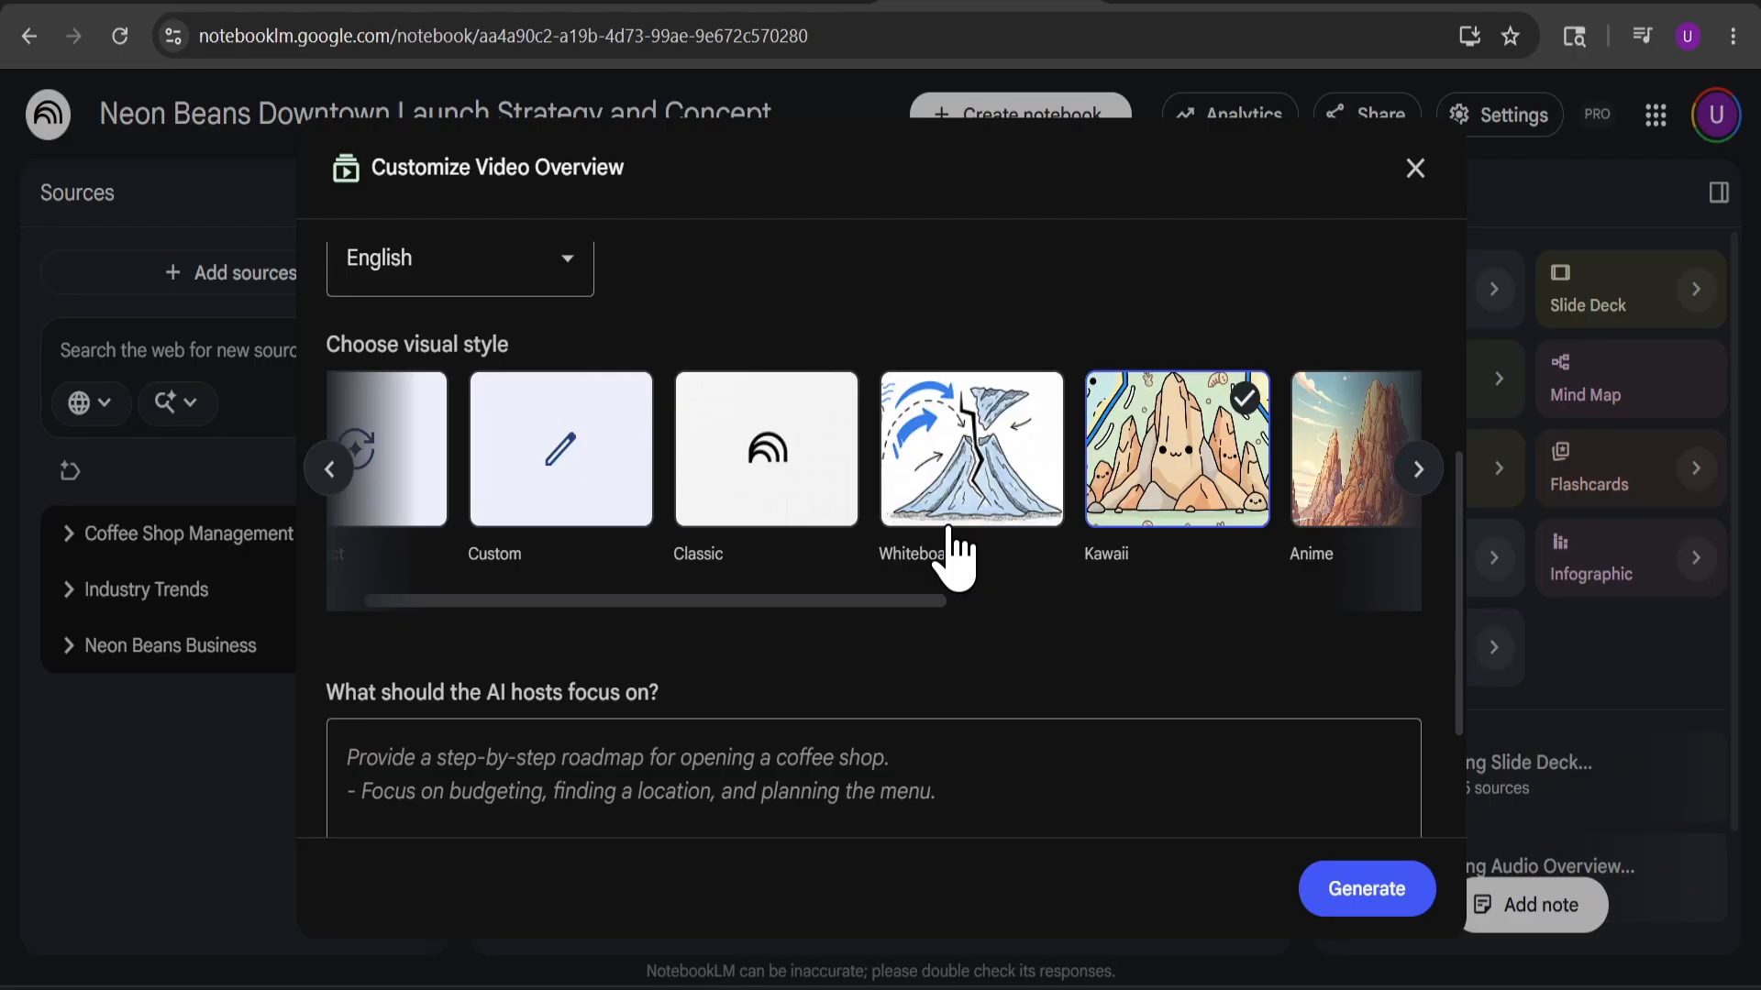
left_click(970, 488)
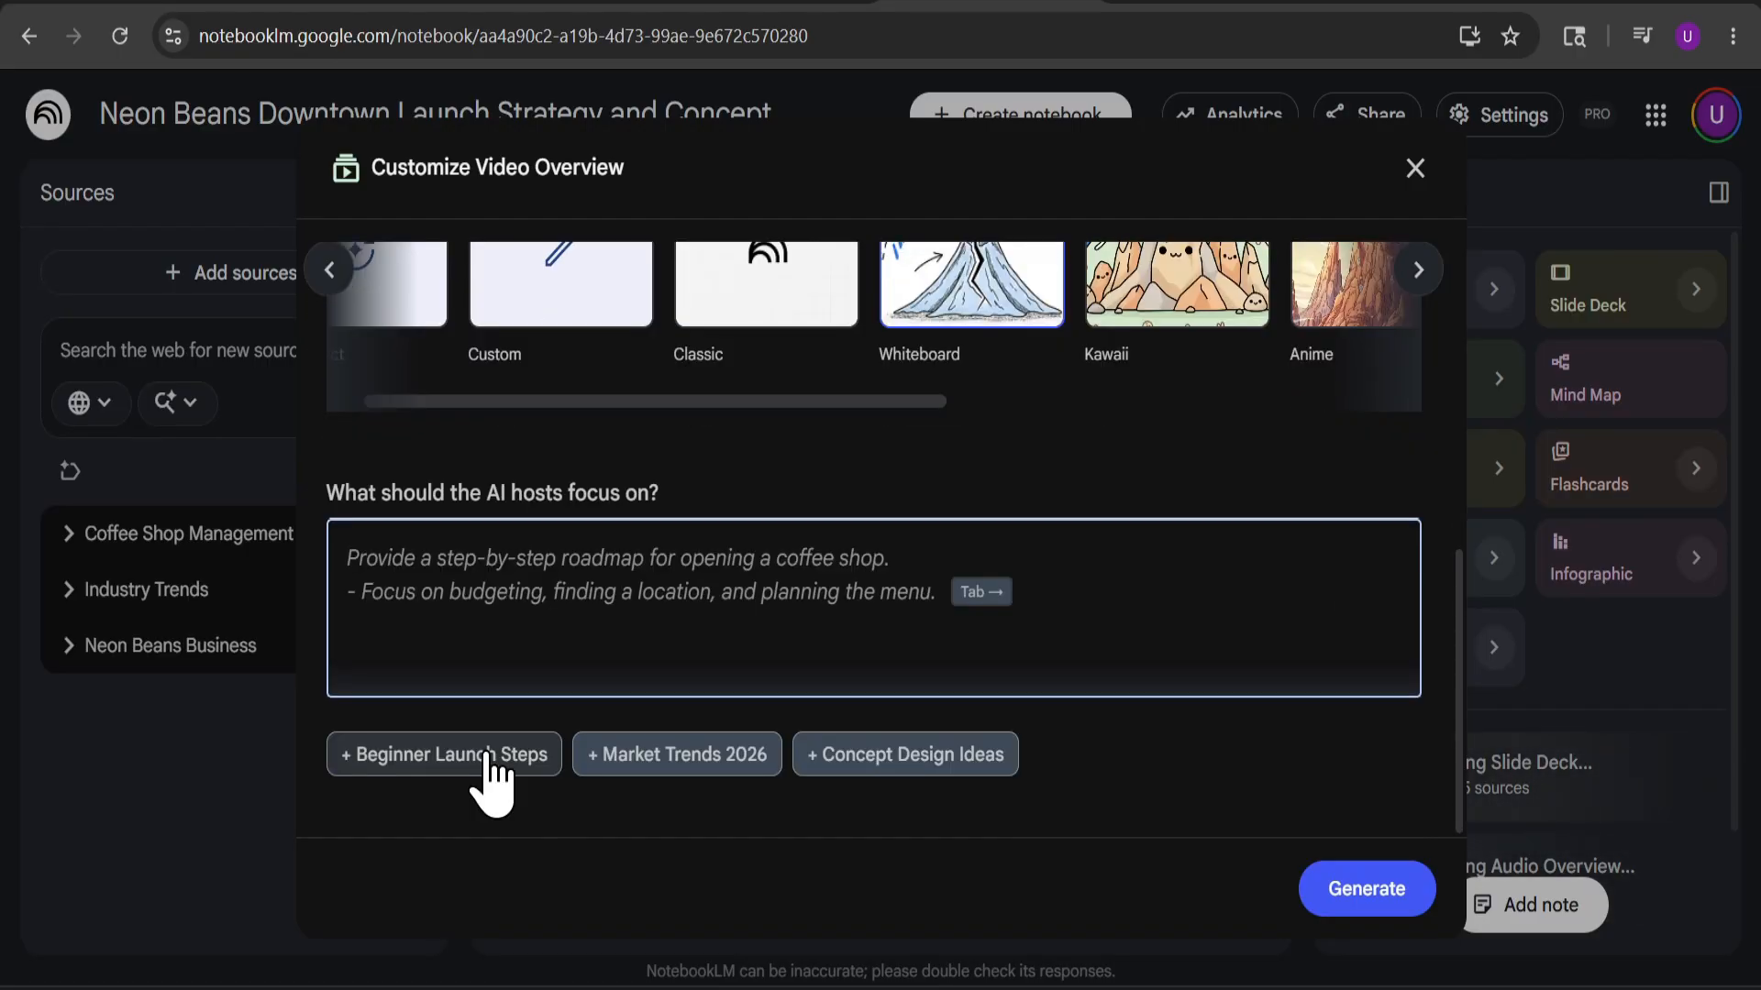
left_click(484, 753)
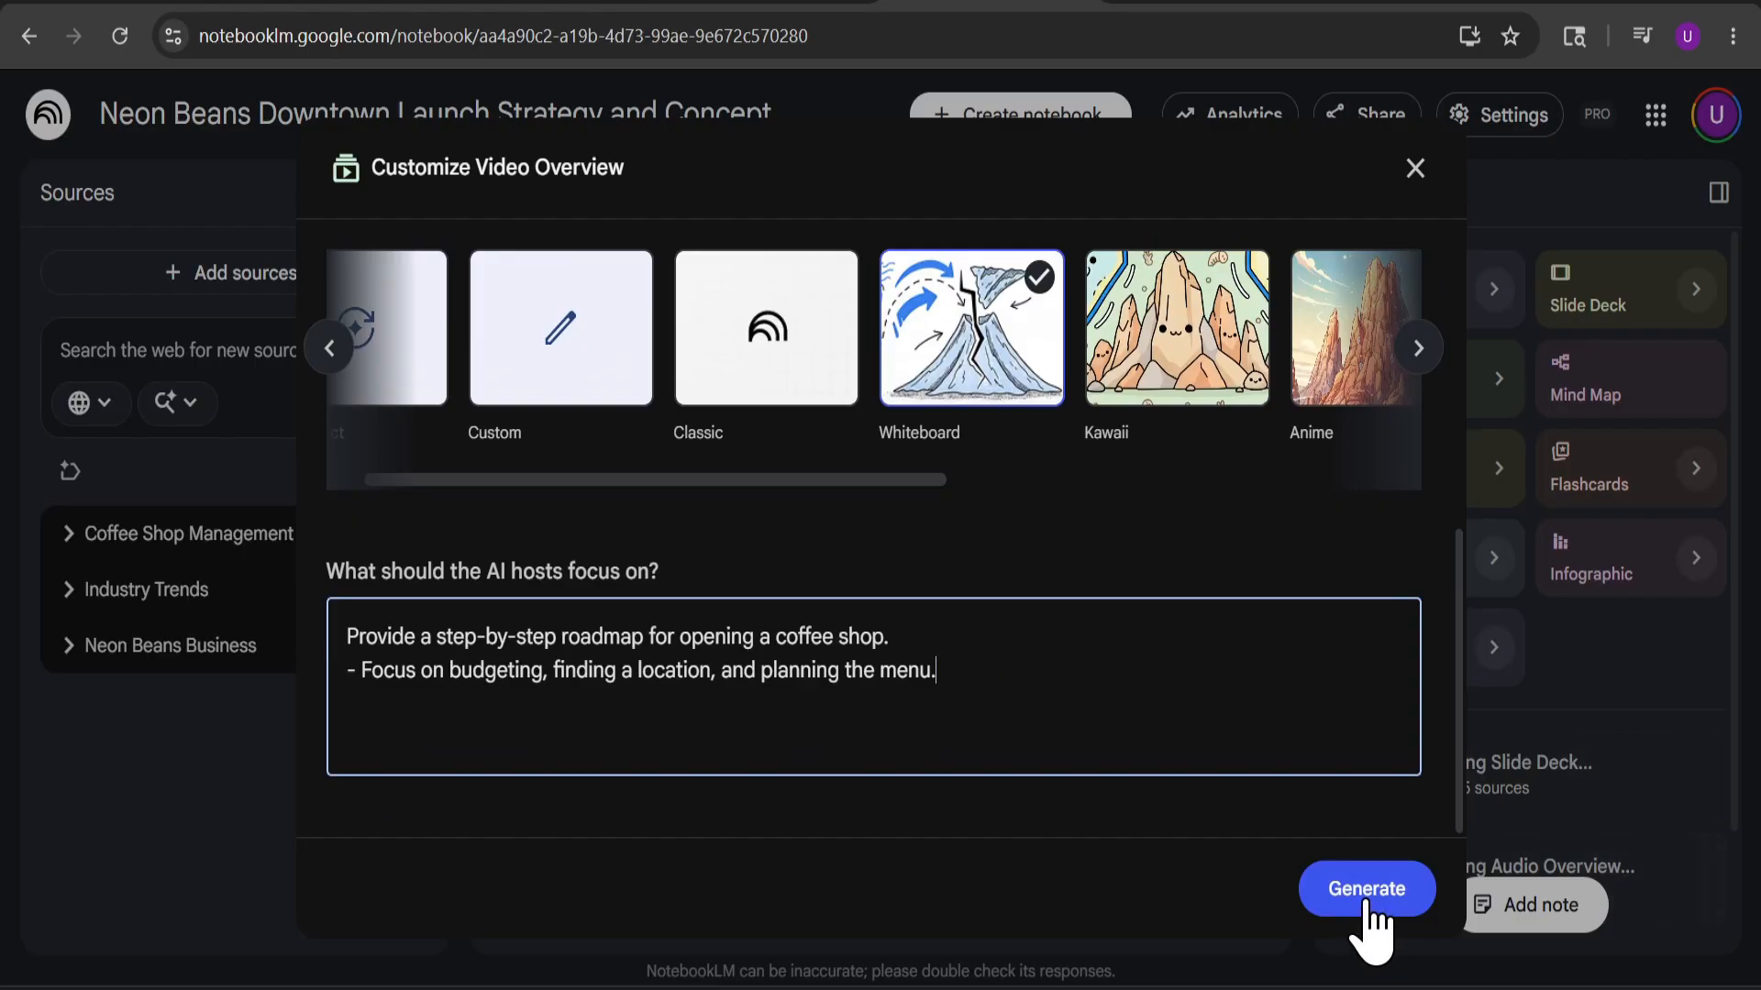
left_click(1366, 891)
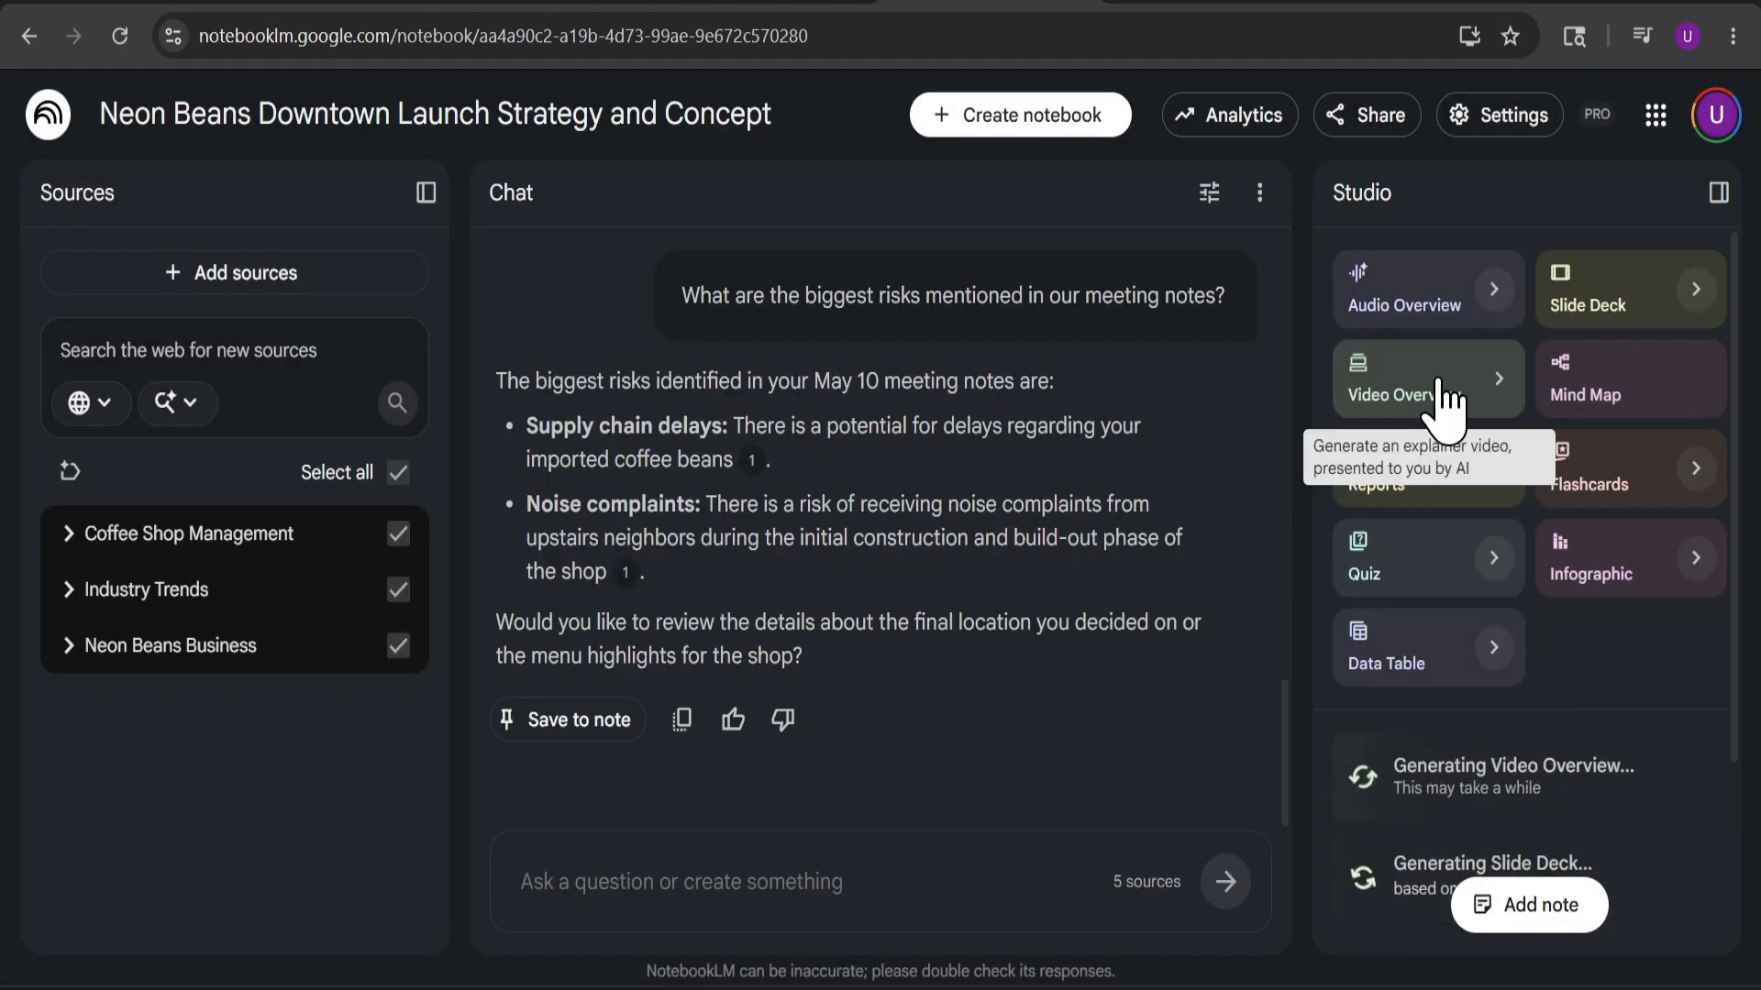
Generate a mind map from the notebook's sources and check its progress in the list of outputs.
left_click(1605, 413)
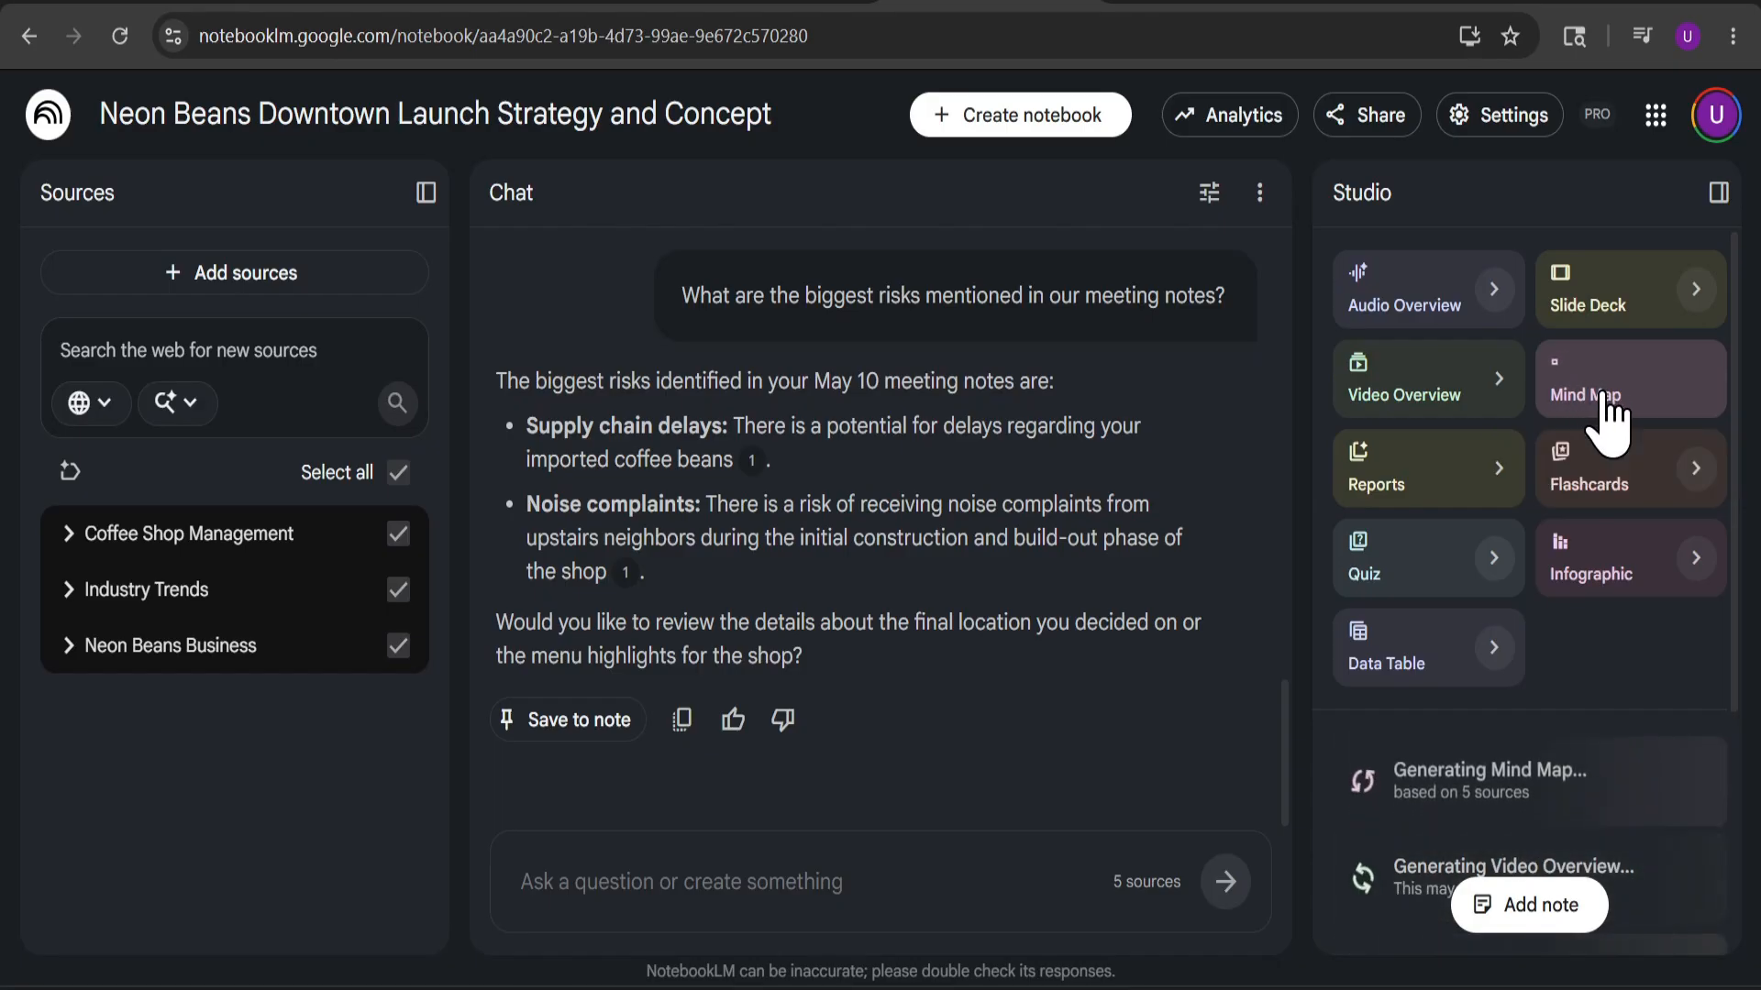
scroll(1556, 745, "down", 2)
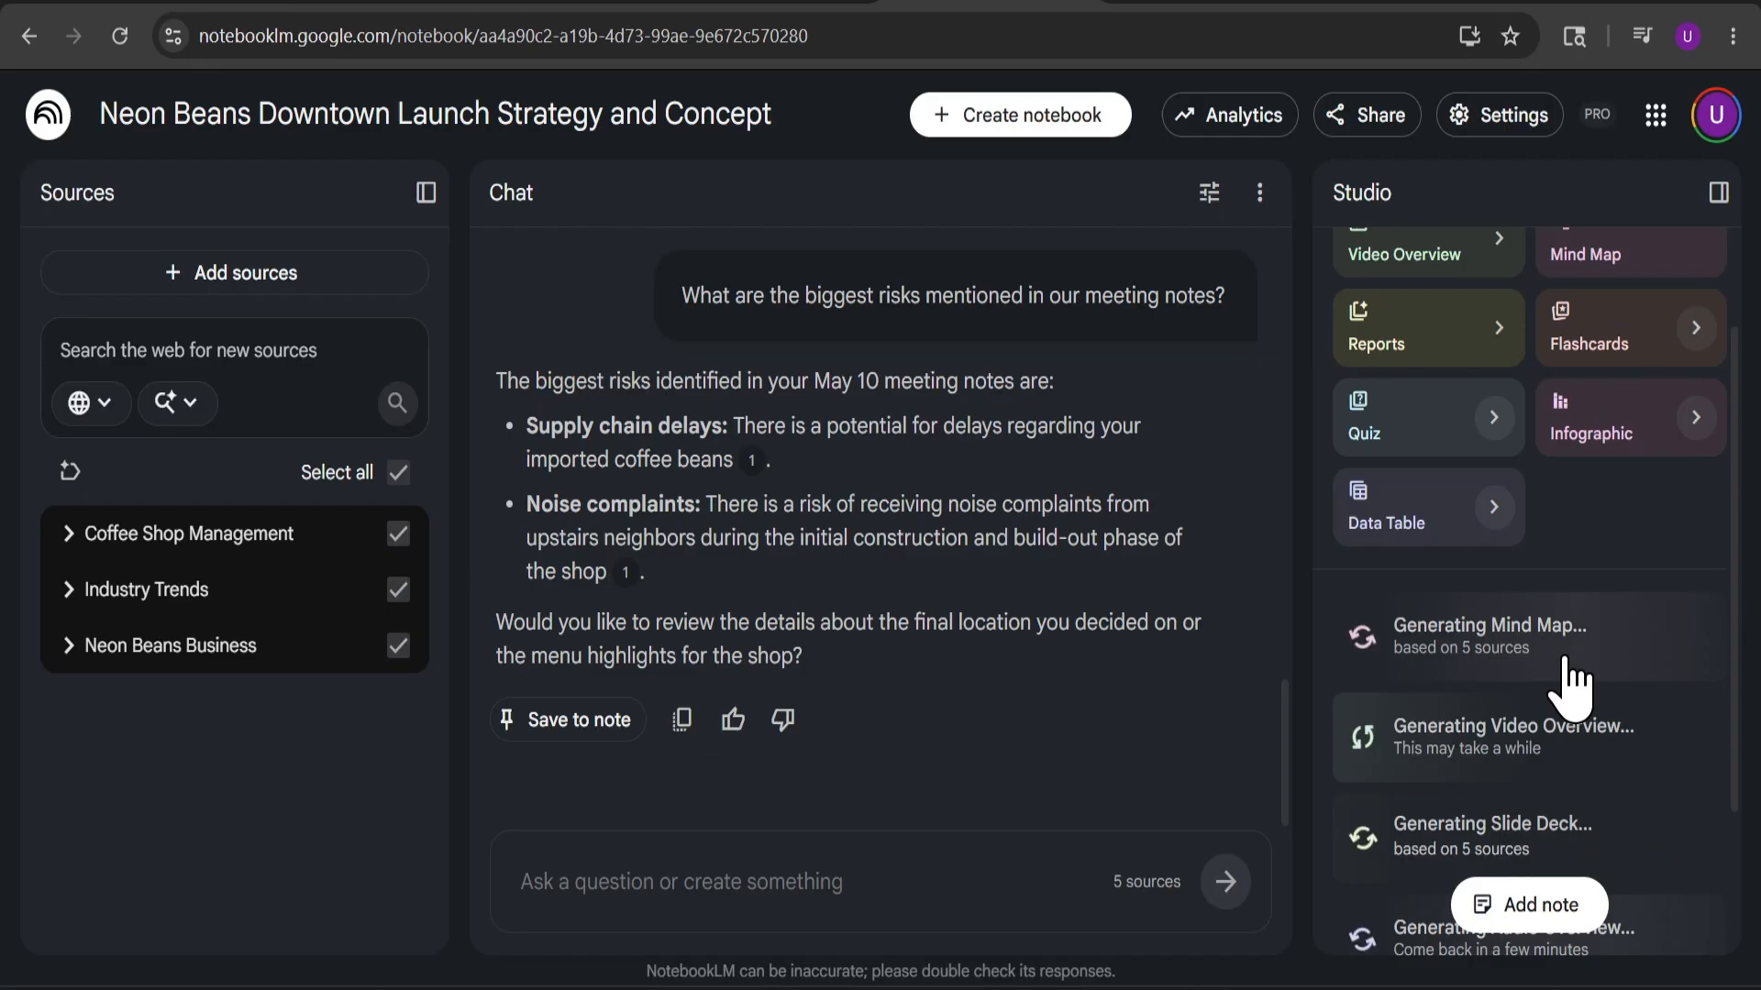
scroll(1558, 656, "up", 1)
scroll(1558, 657, "down", 2)
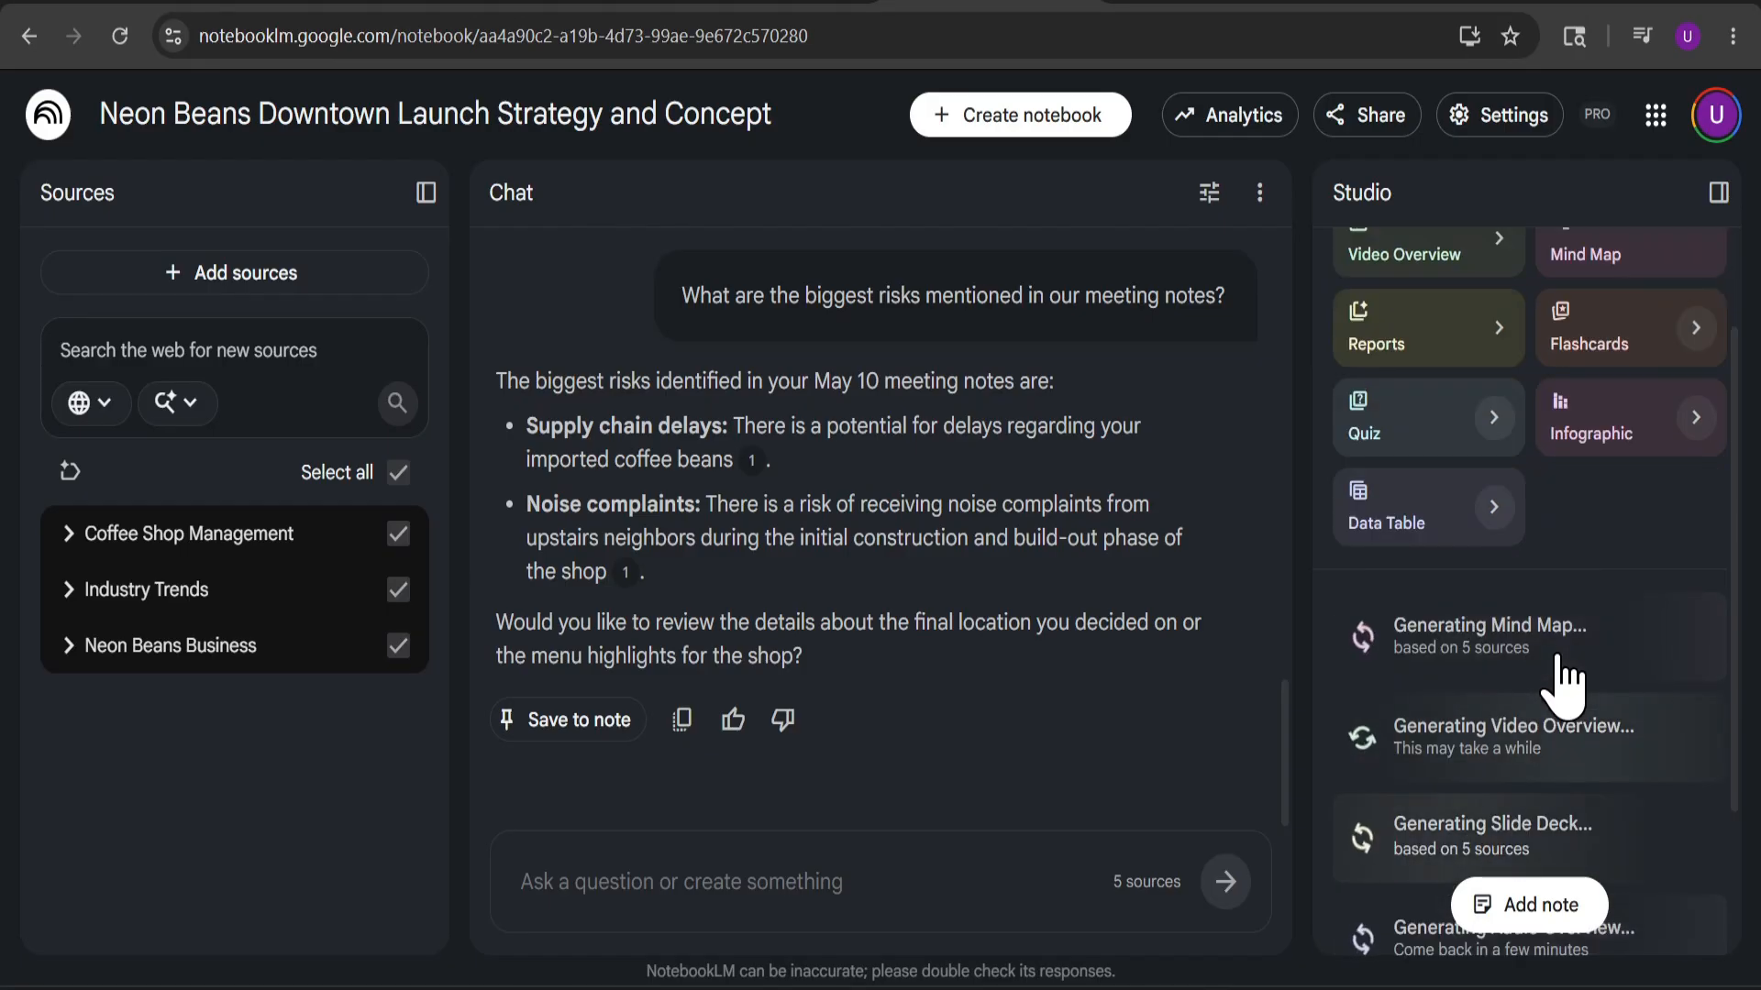
scroll(1559, 657, "up", 2)
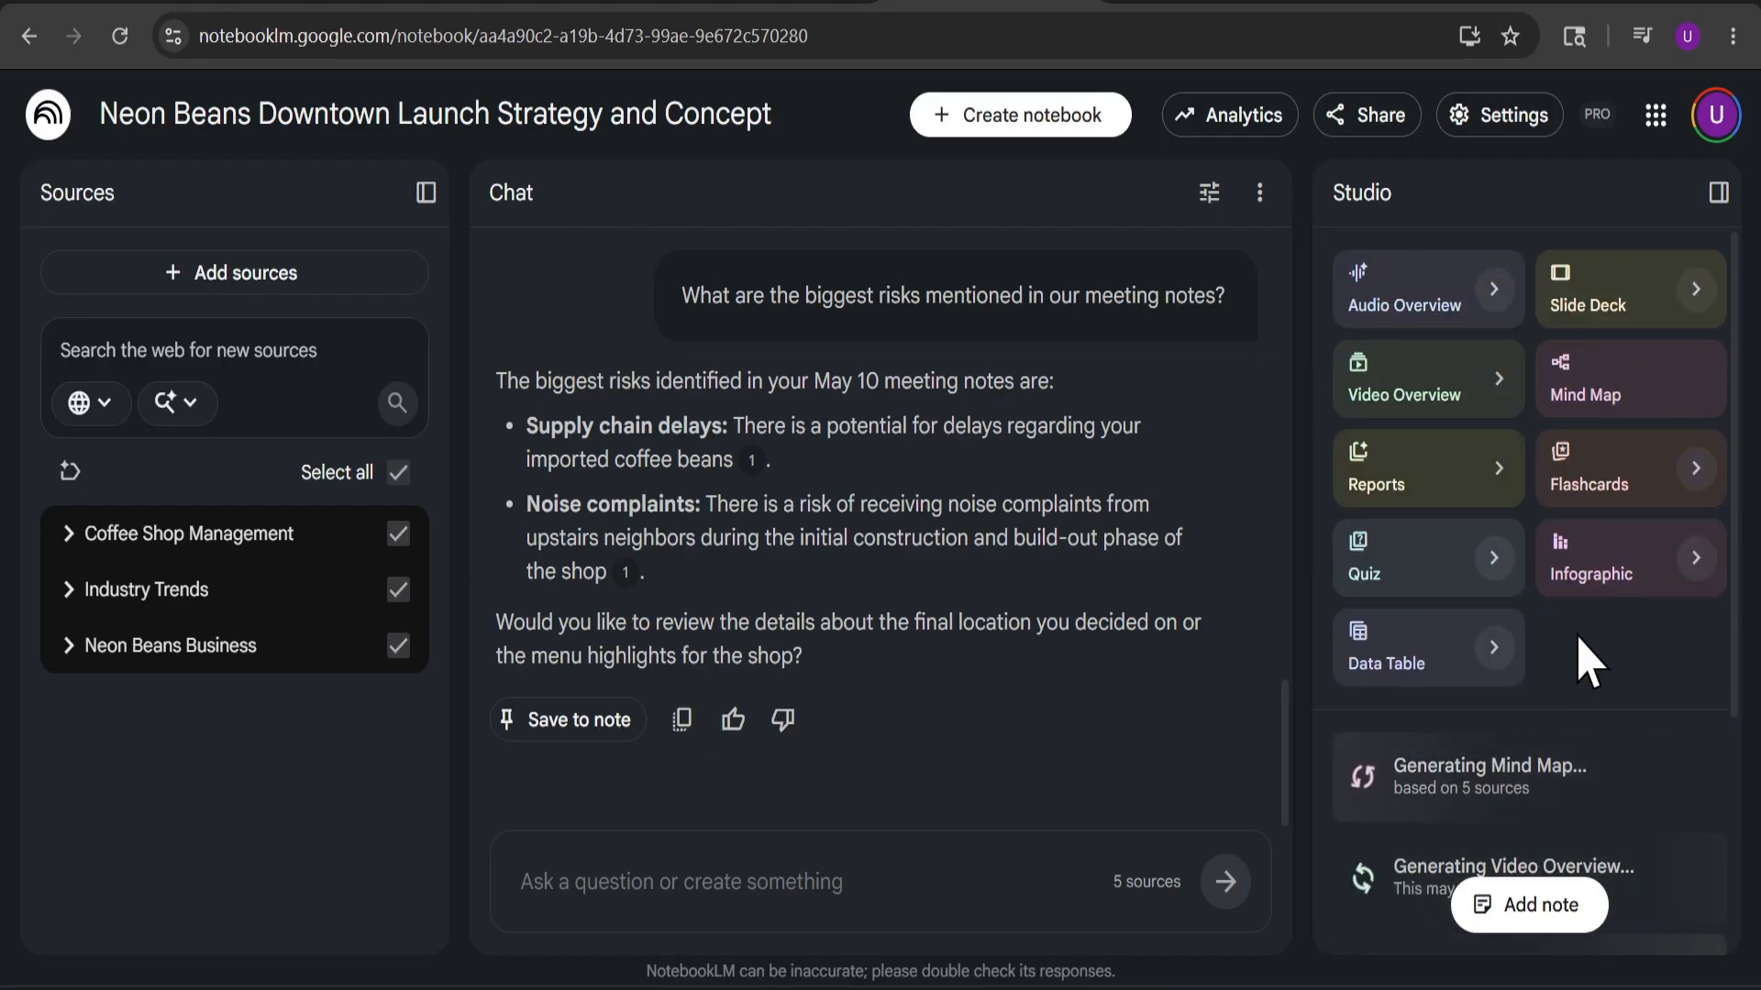
Generate flashcards with Fewer cards and Easy difficulty, leaving the topic empty.
left_click(1696, 469)
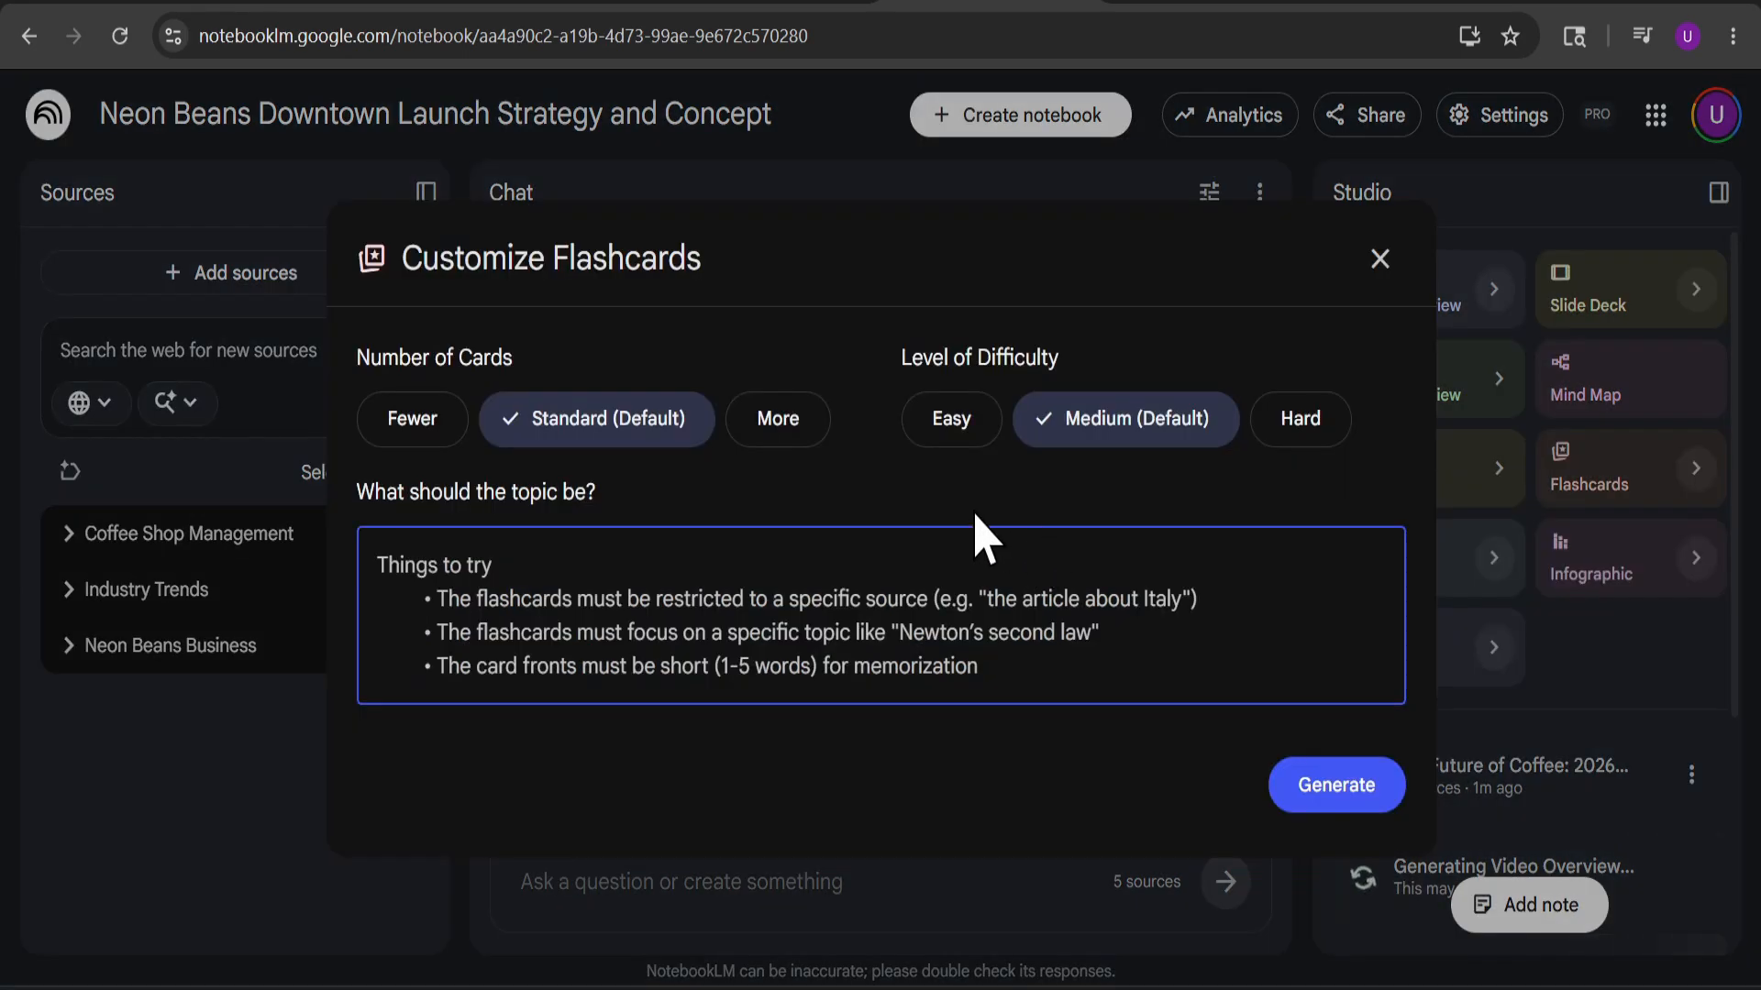
left_click(412, 429)
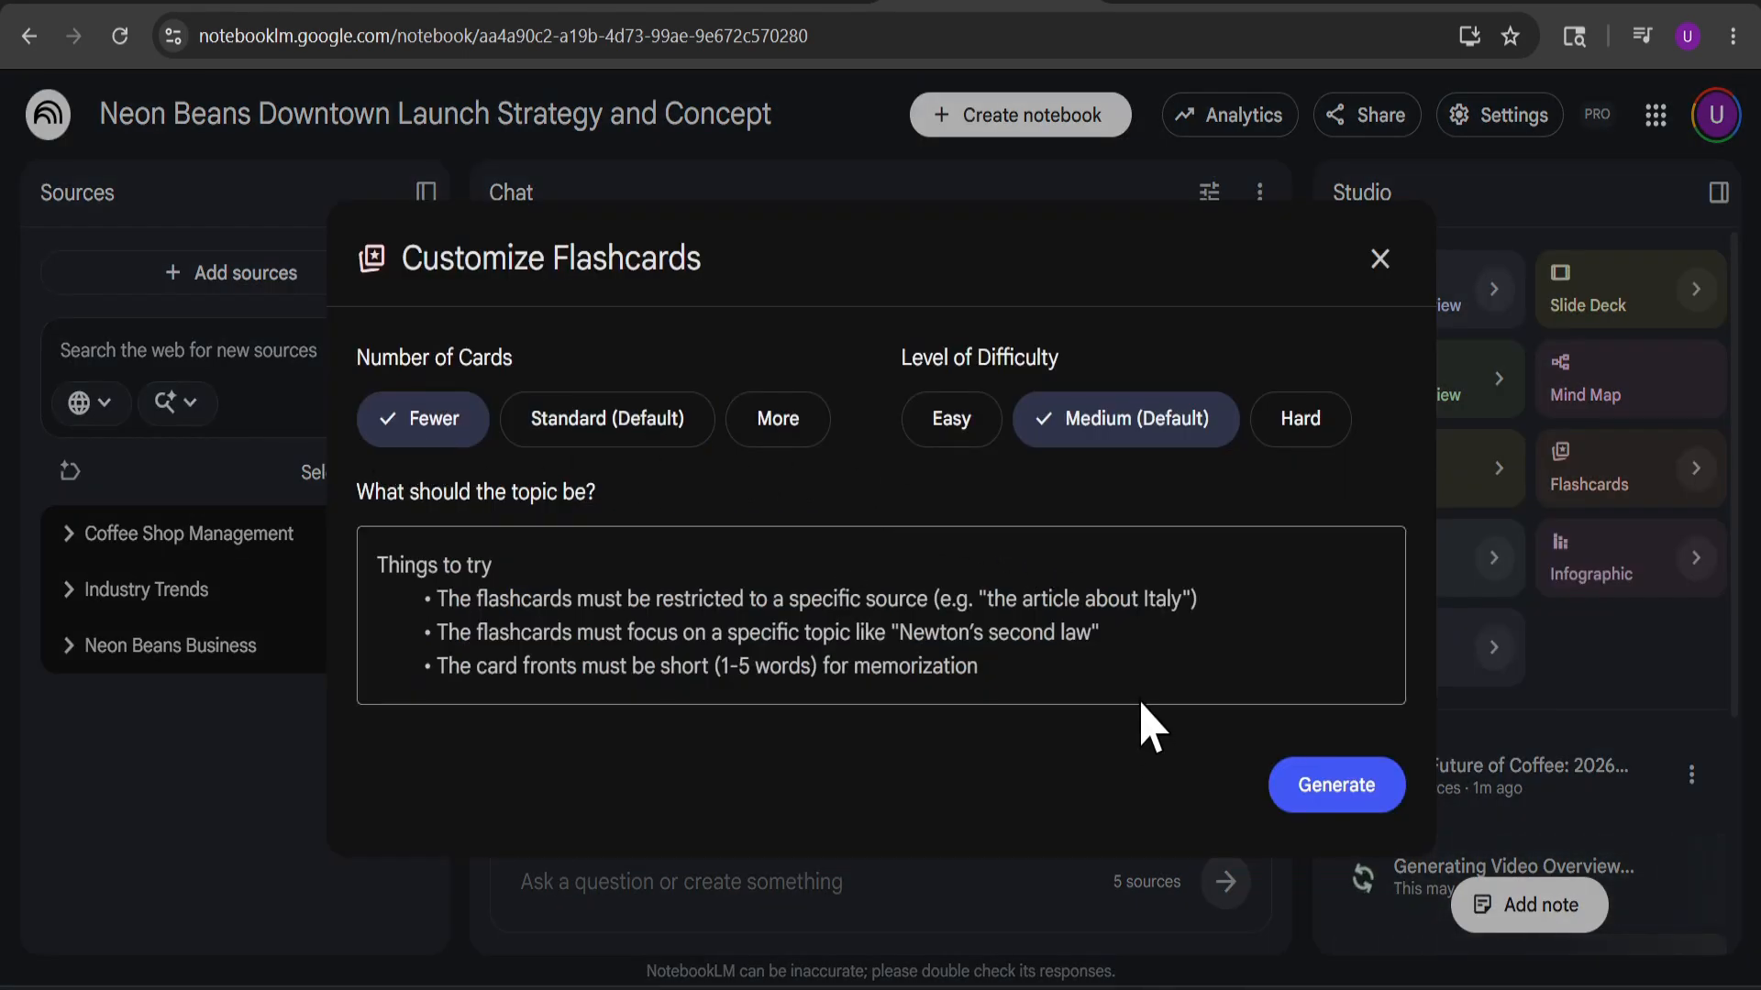
left_click(968, 448)
left_click(1284, 800)
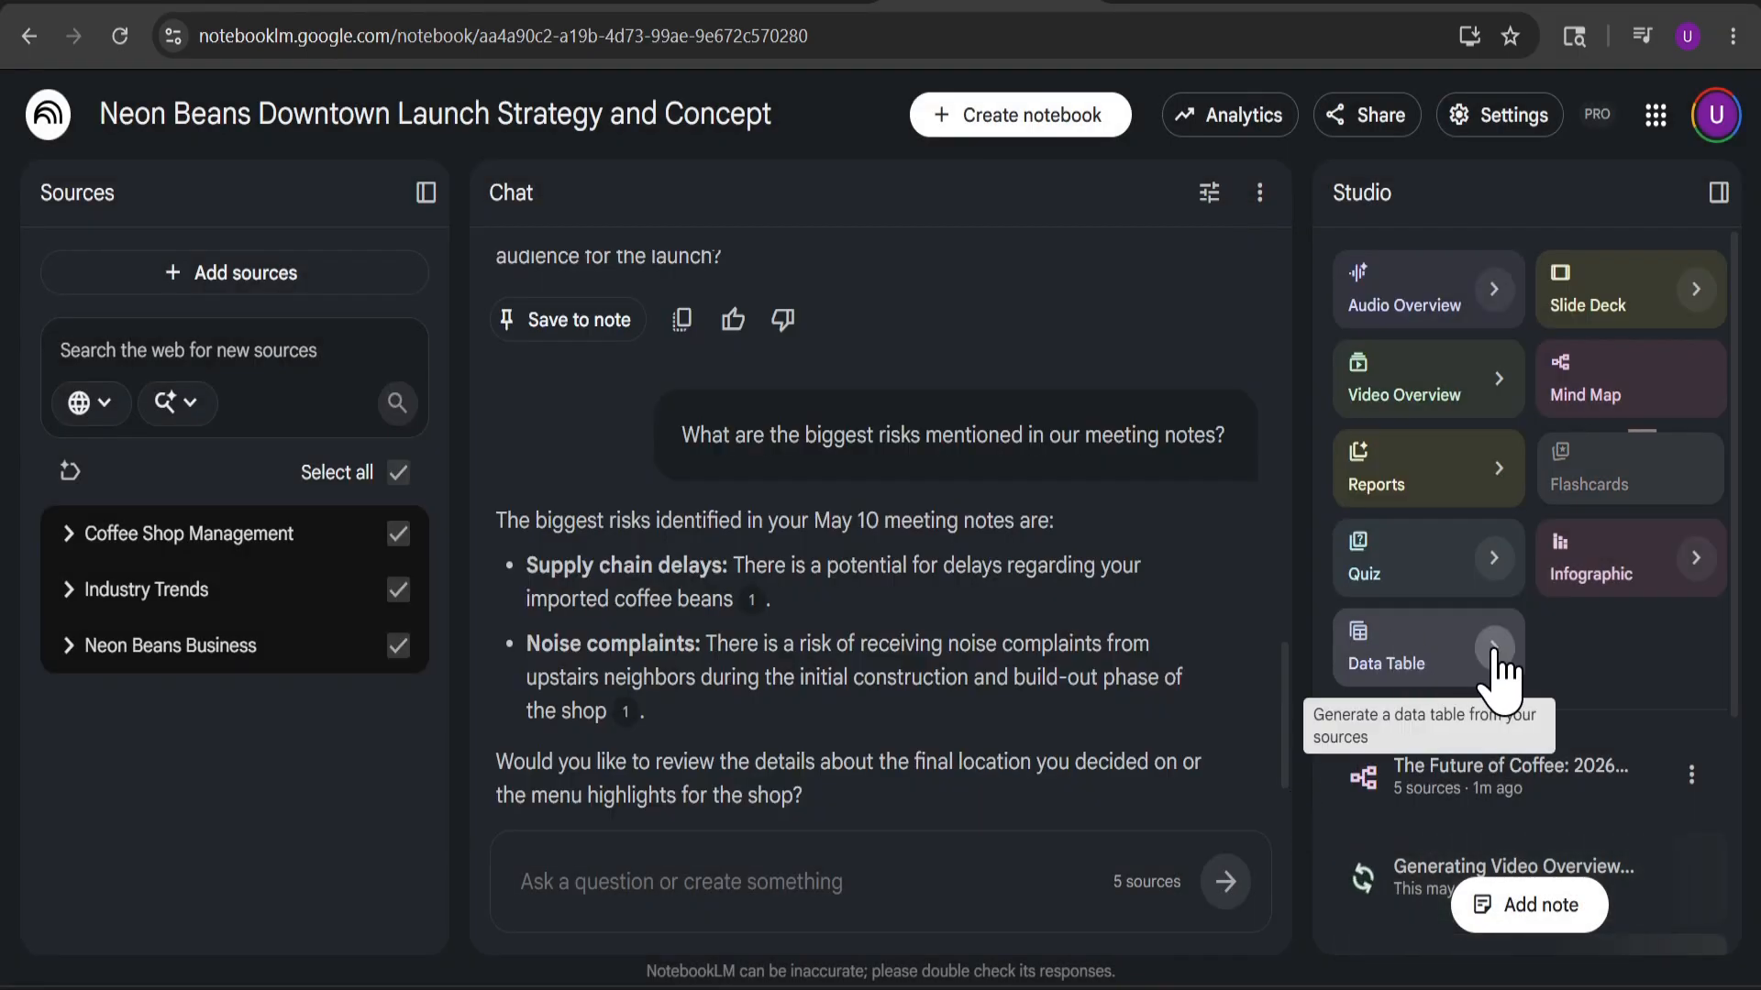
scroll(1572, 700, "down", 3)
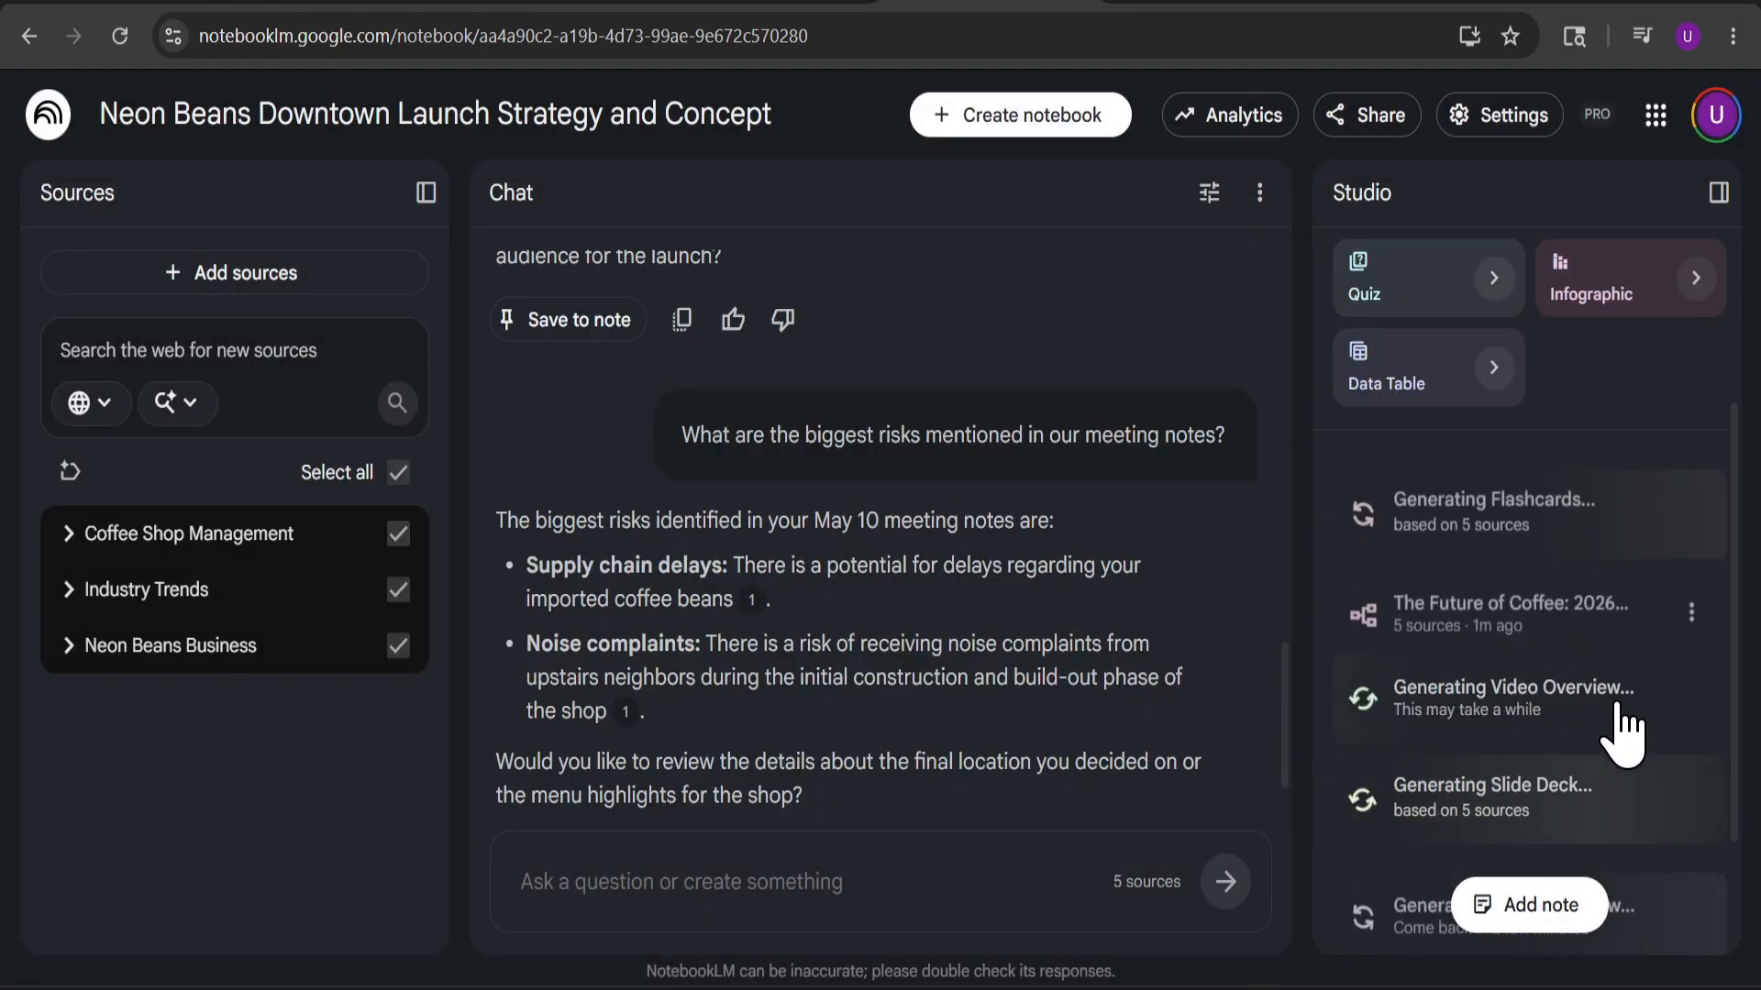
scroll(1513, 716, "up", 3)
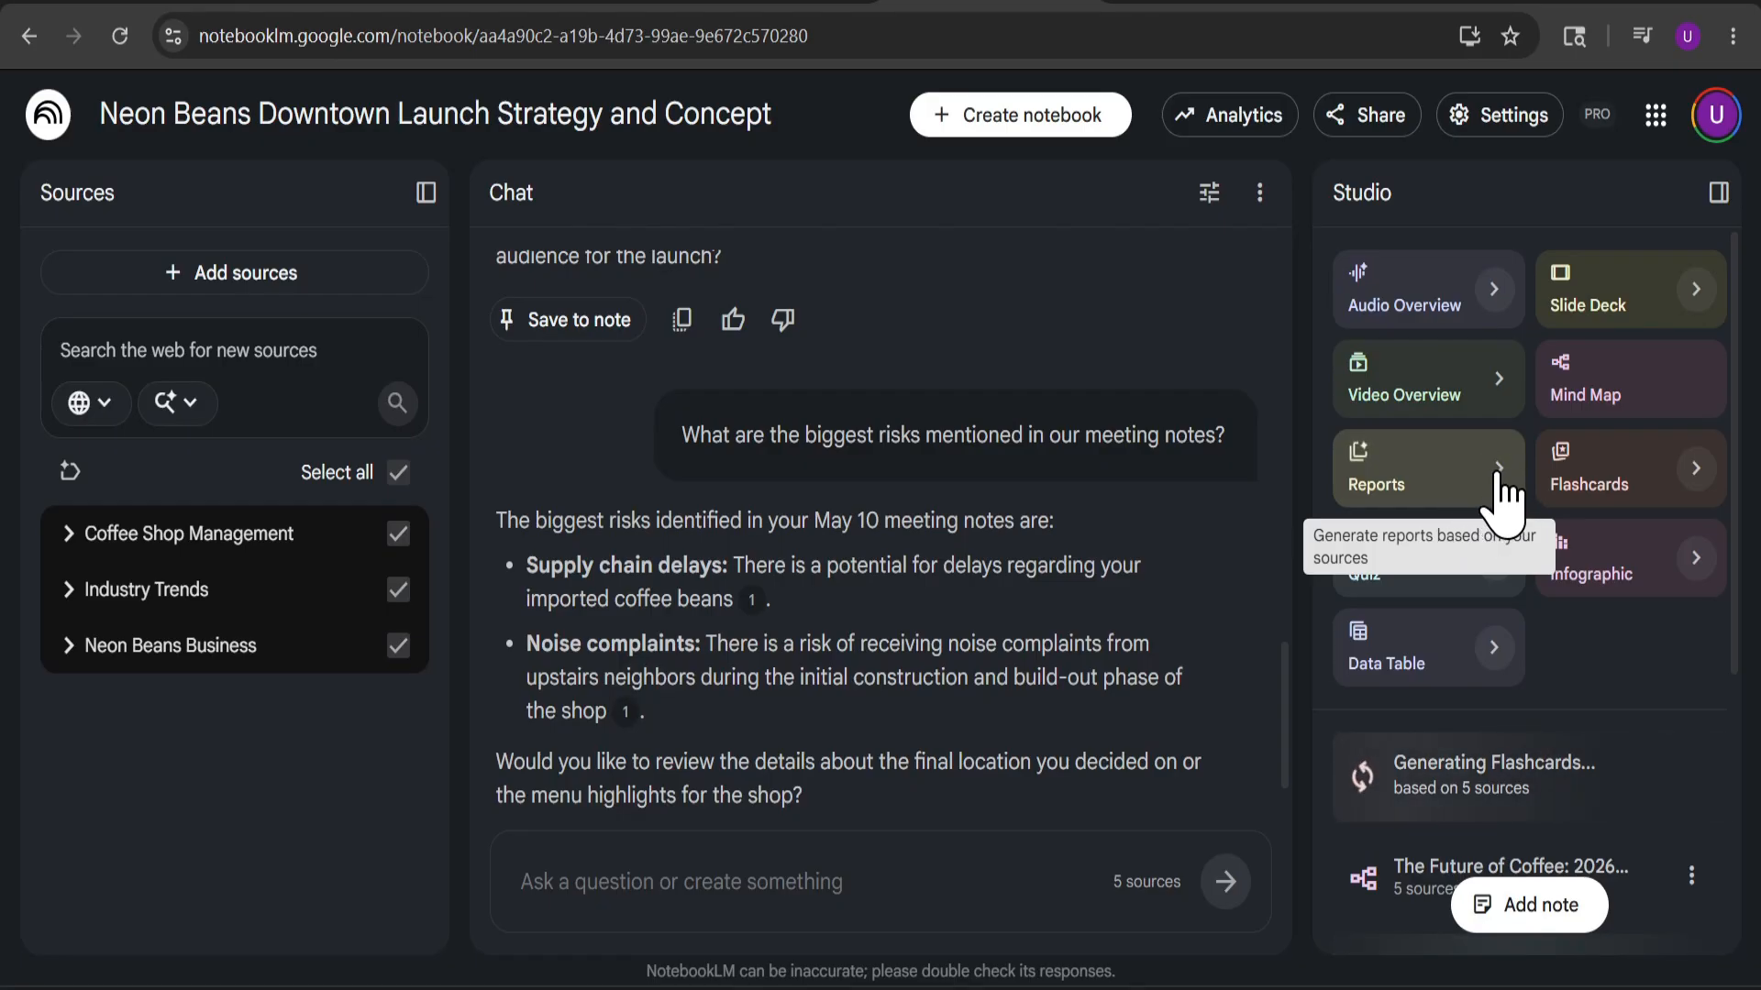
Generate a report in the suggested Strategic Plan format in English, based on its prefilled description about the Neon Beans mission, launch timeline and 2026 trends.
left_click(1464, 479)
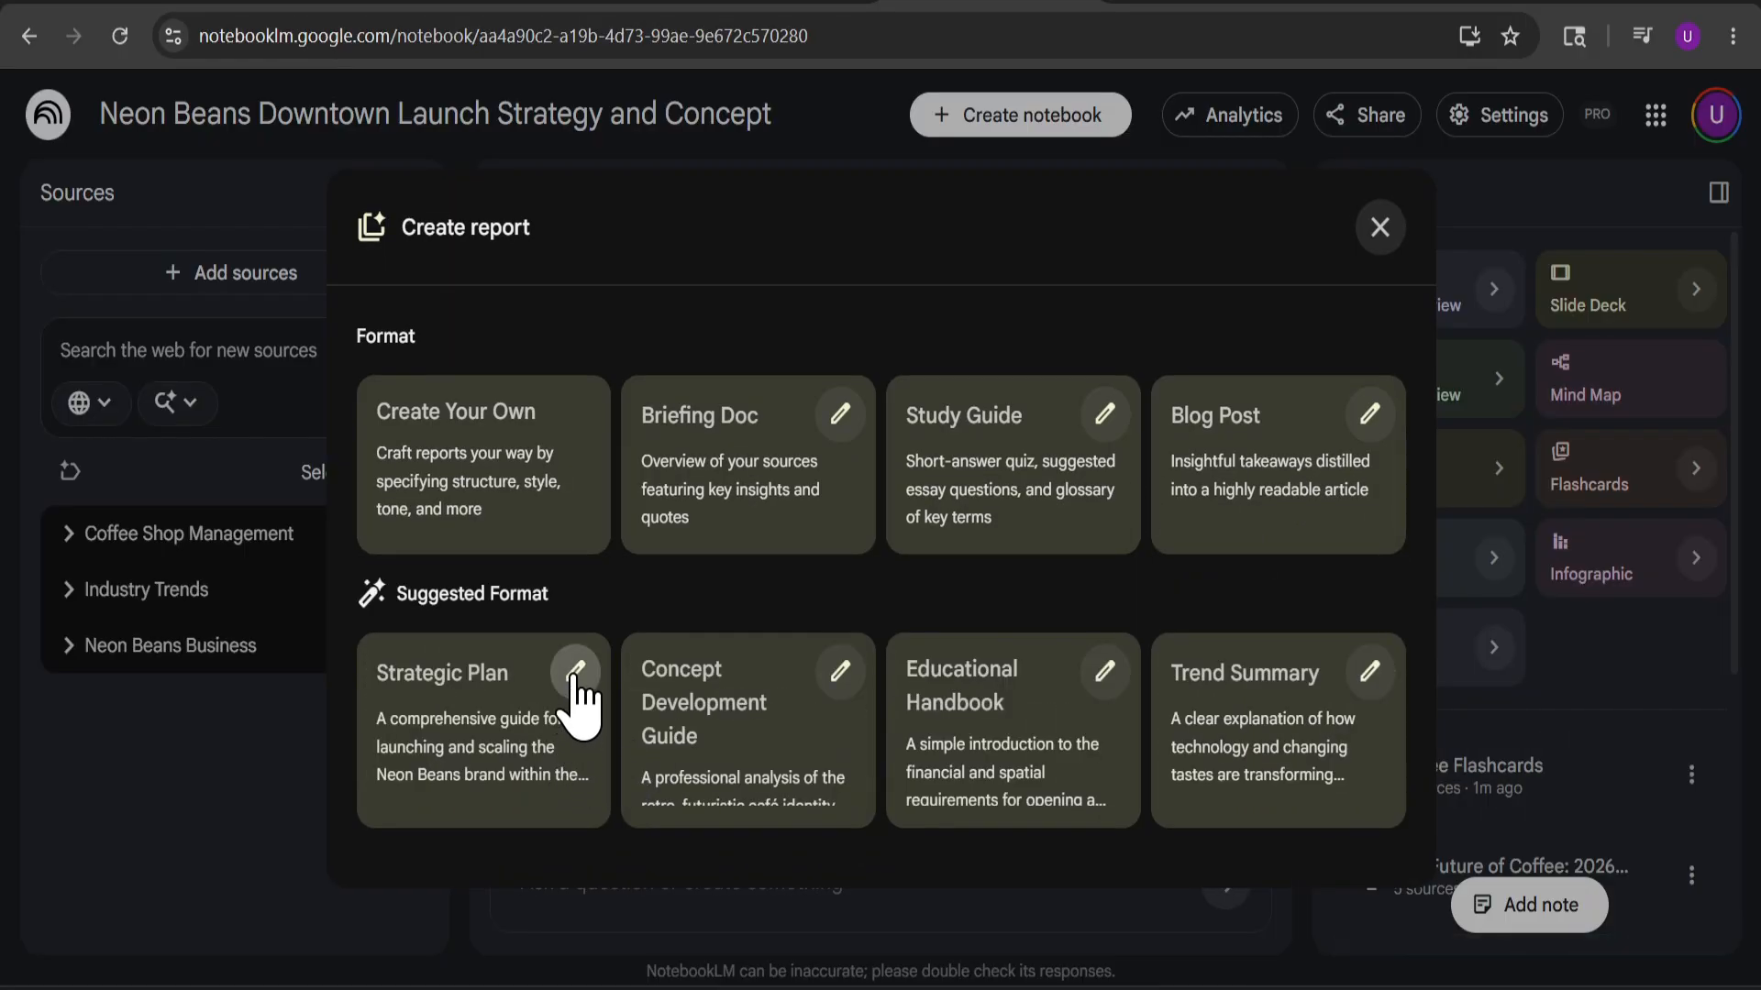
left_click(575, 690)
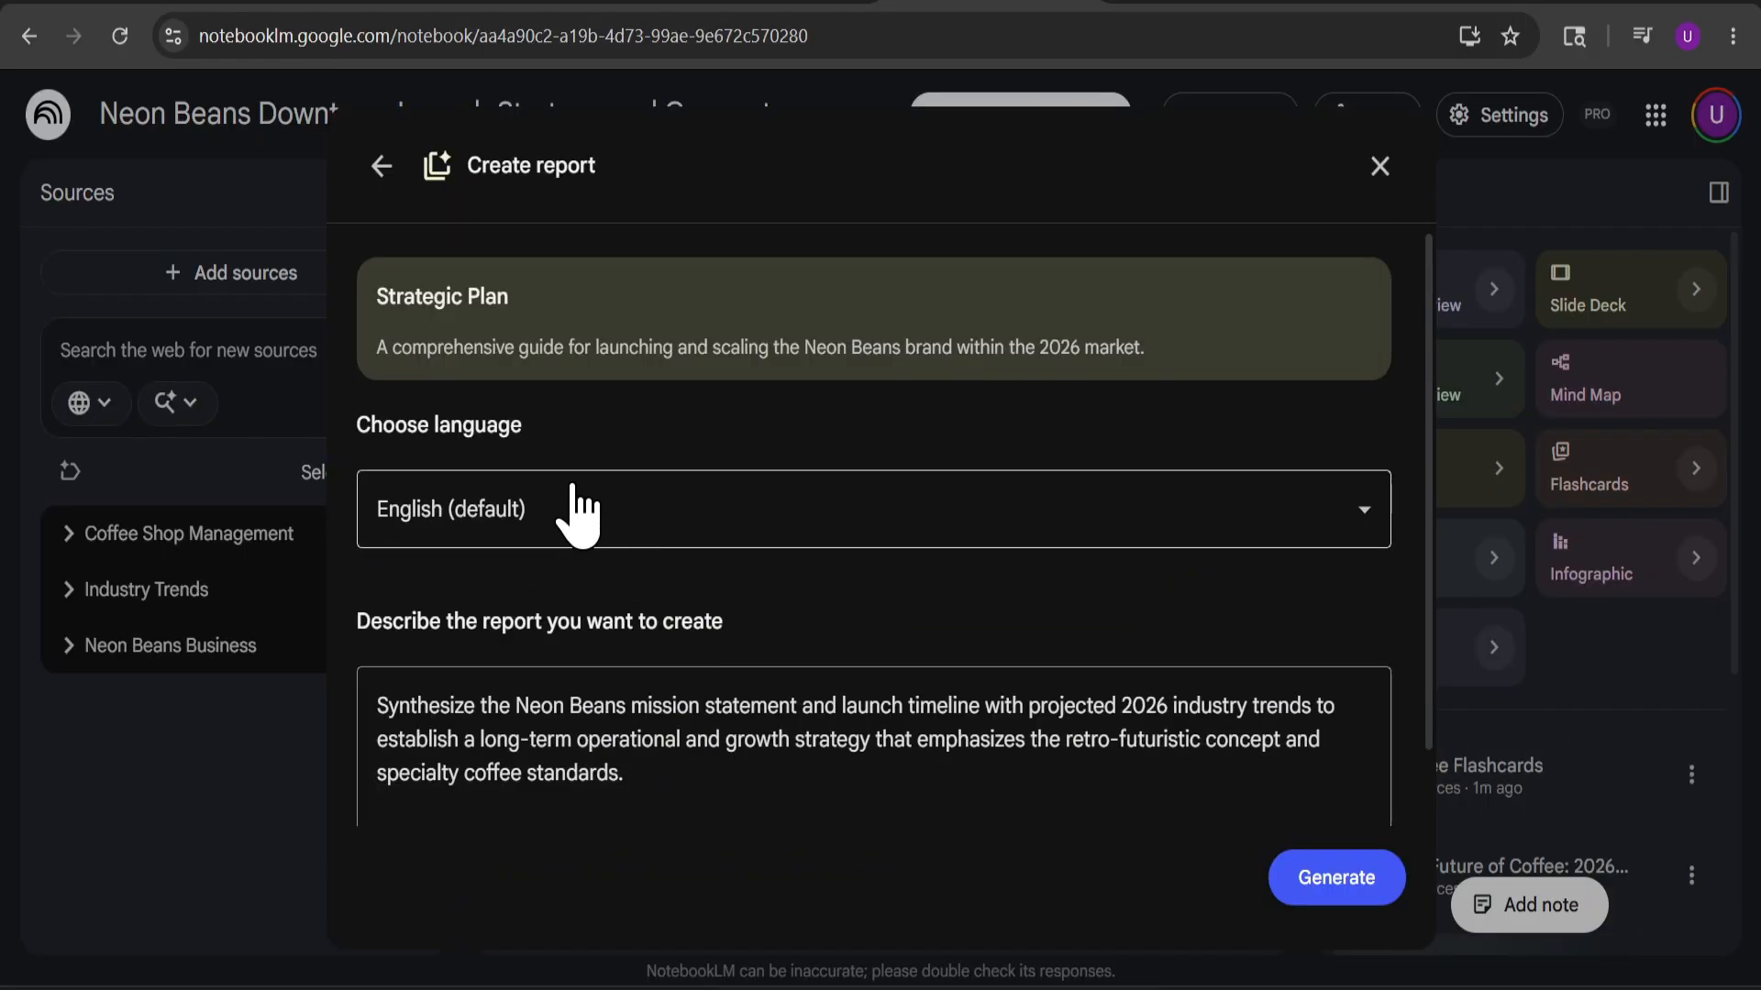
scroll(697, 605, "down", 1)
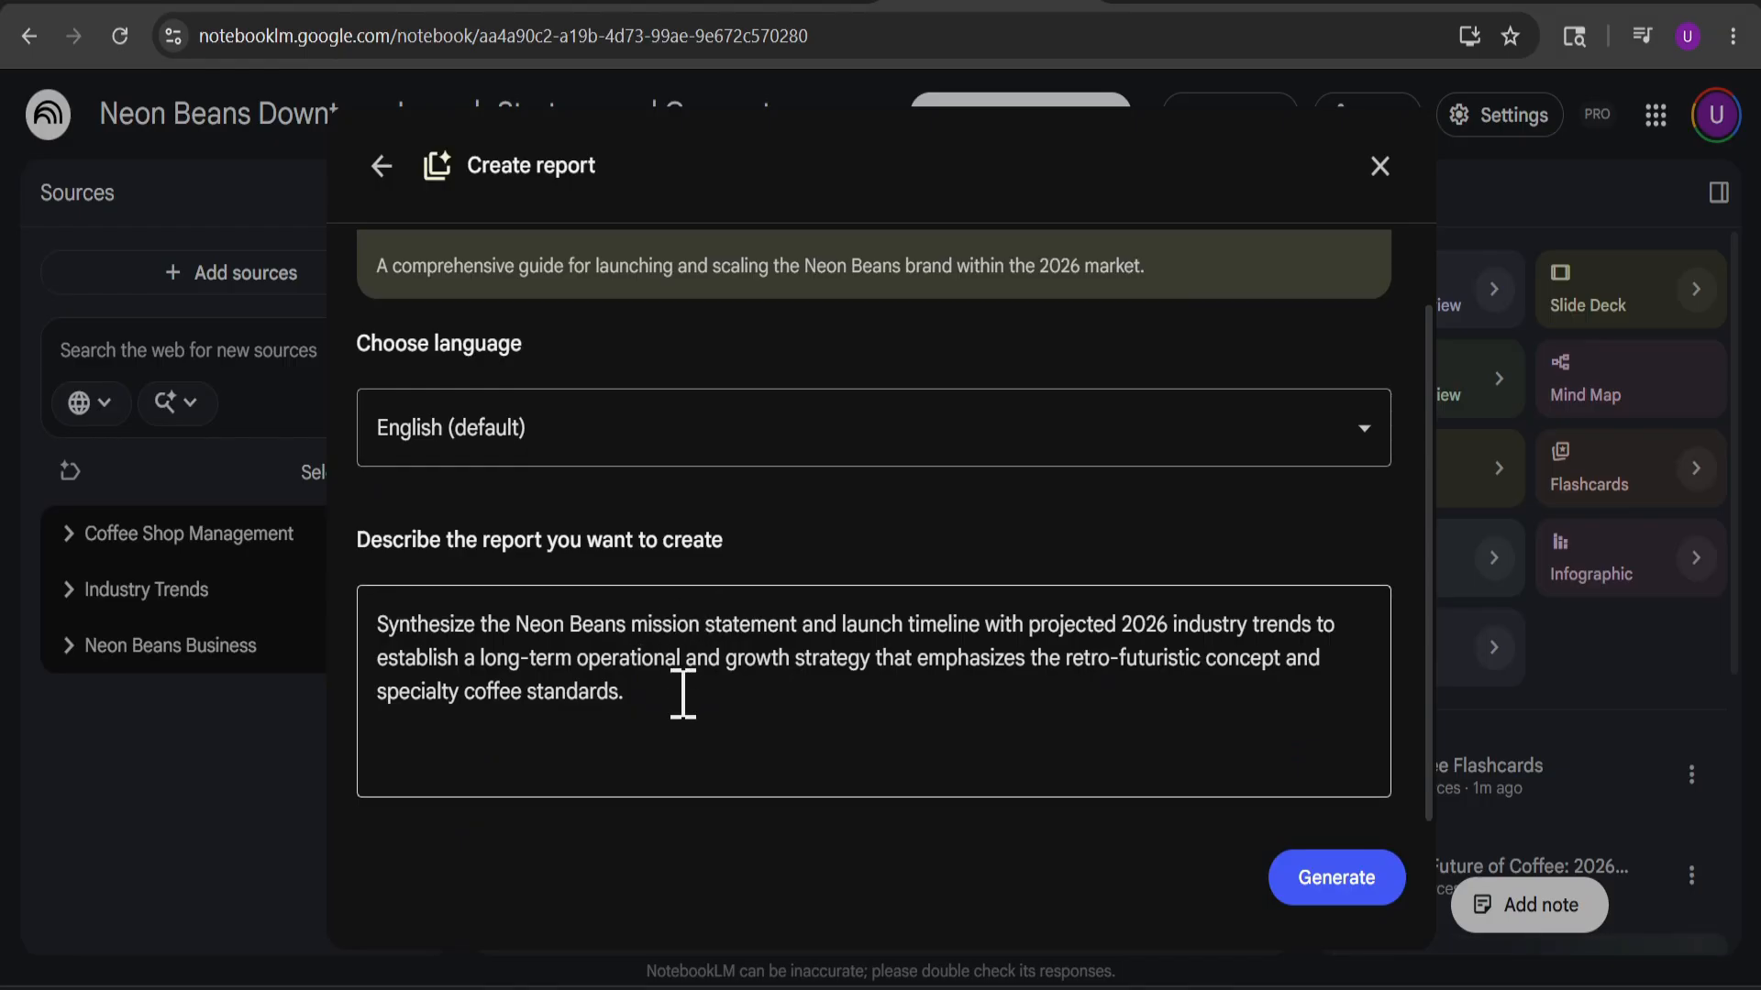
left_click(676, 697)
left_click_drag(551, 678, 609, 706)
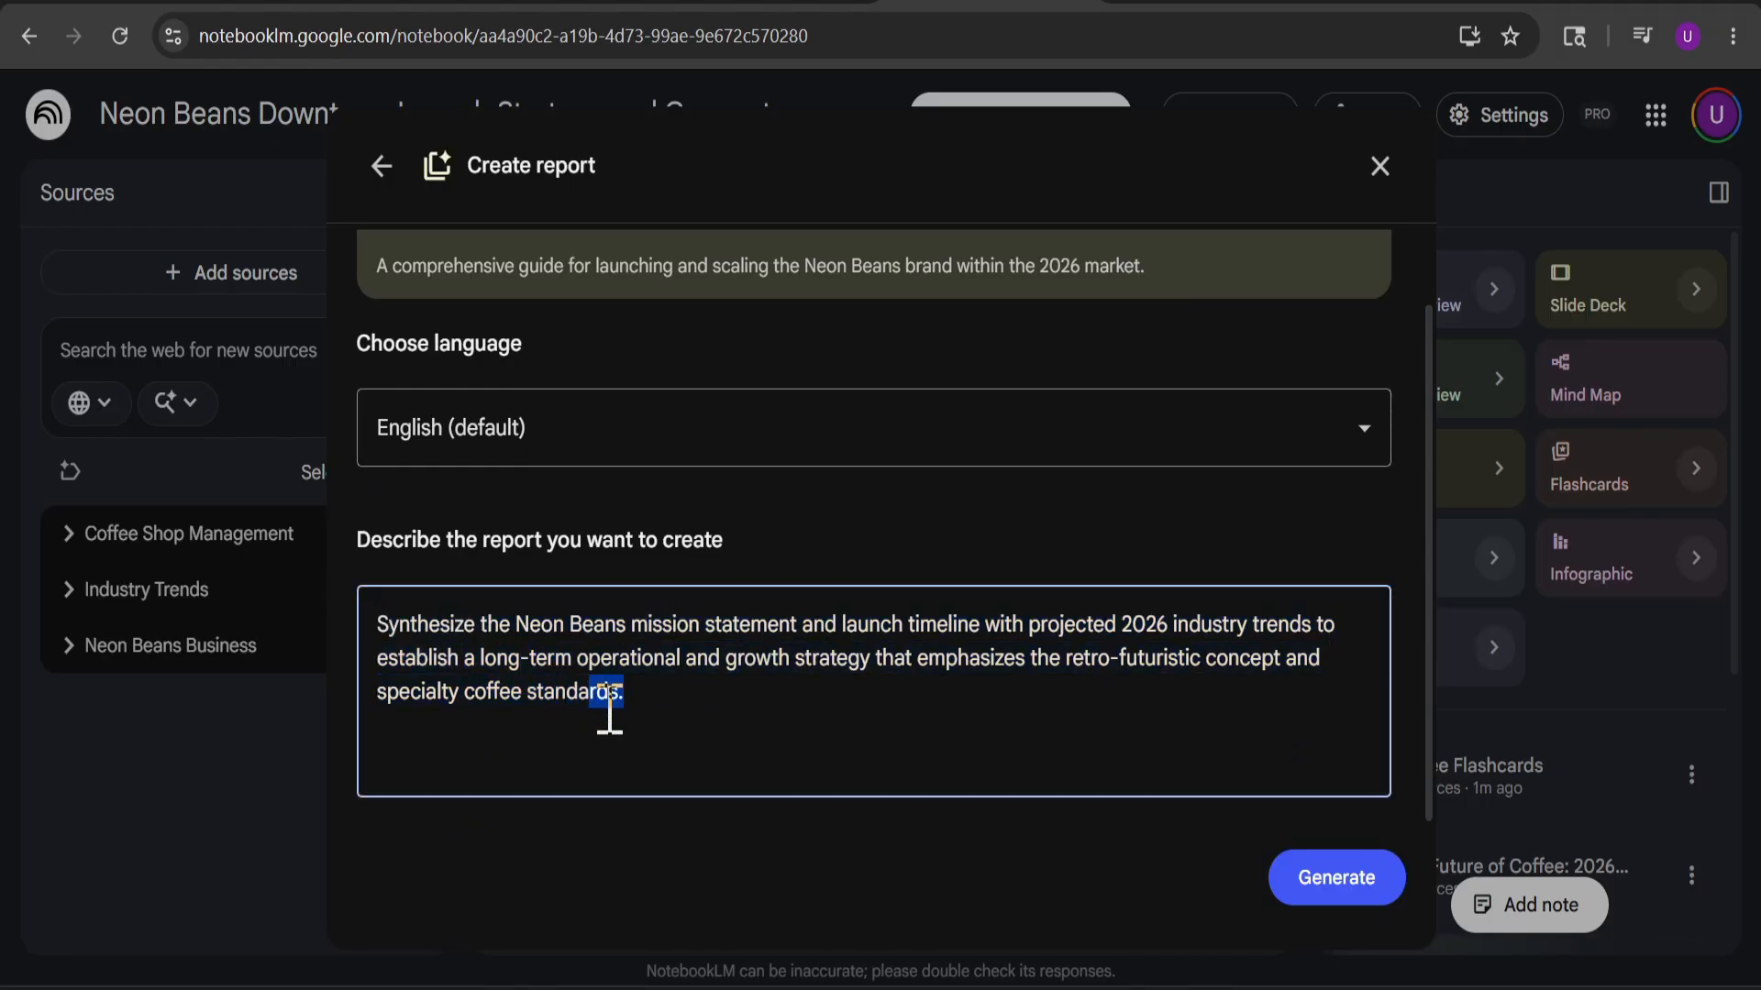
left_click_drag(413, 642, 410, 627)
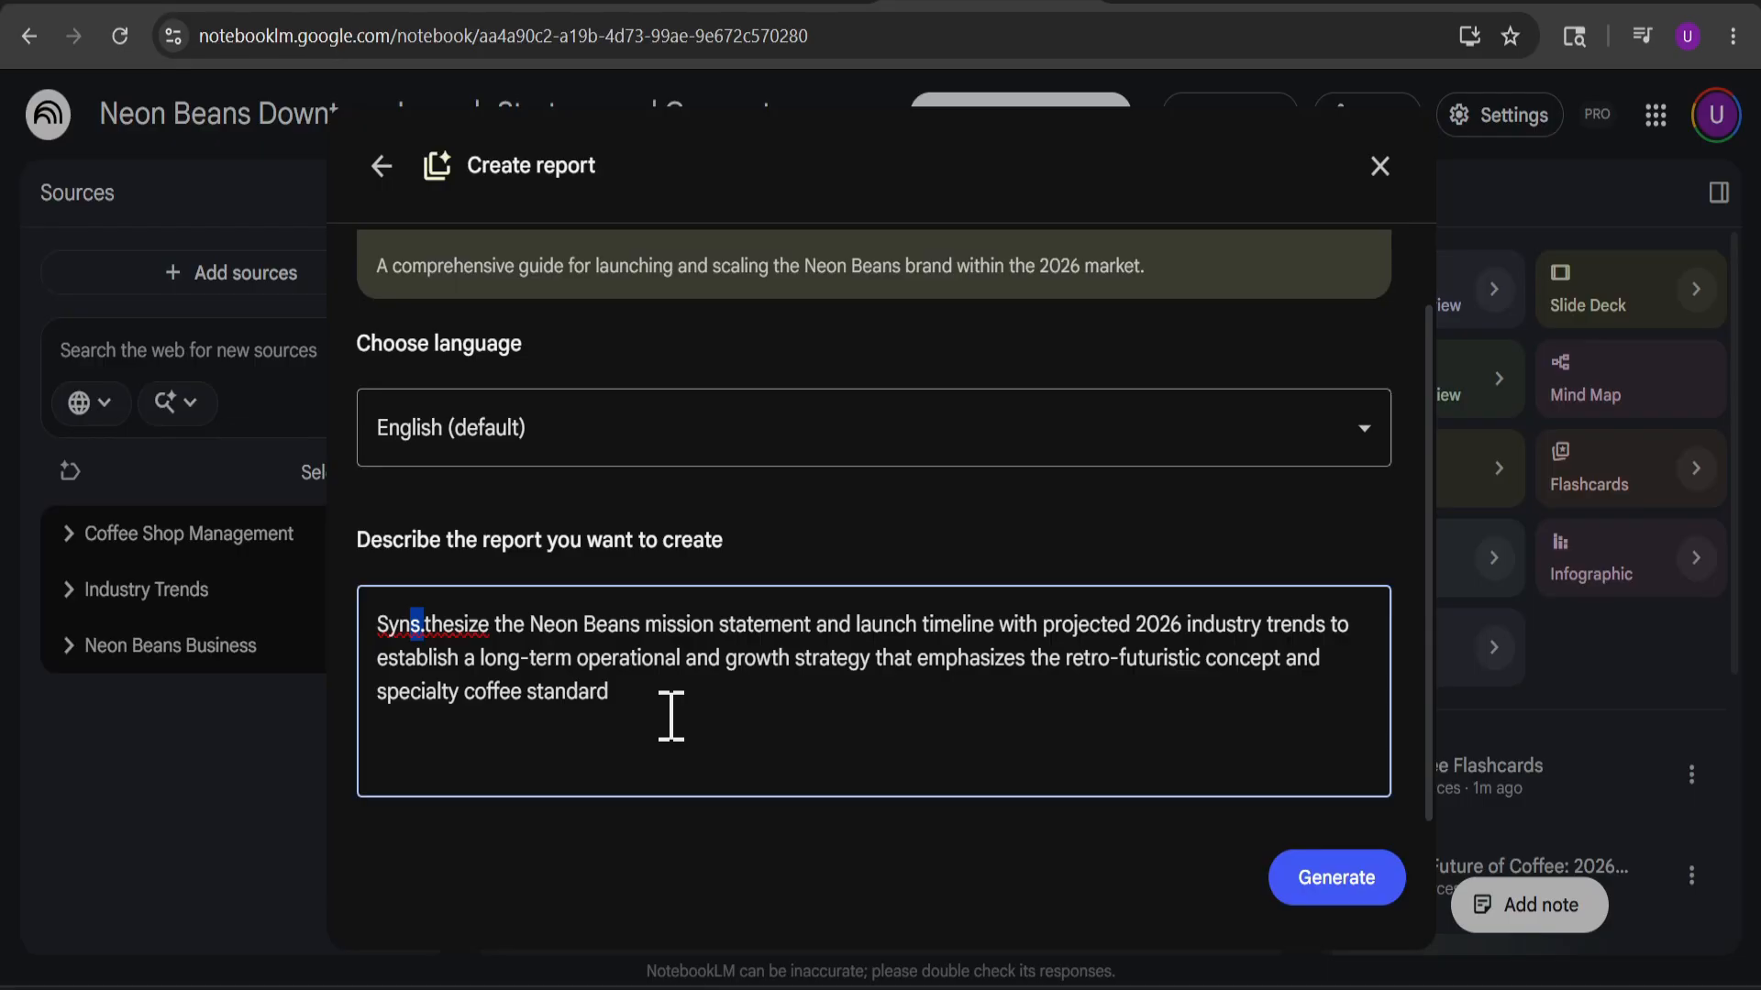
left_click(1334, 880)
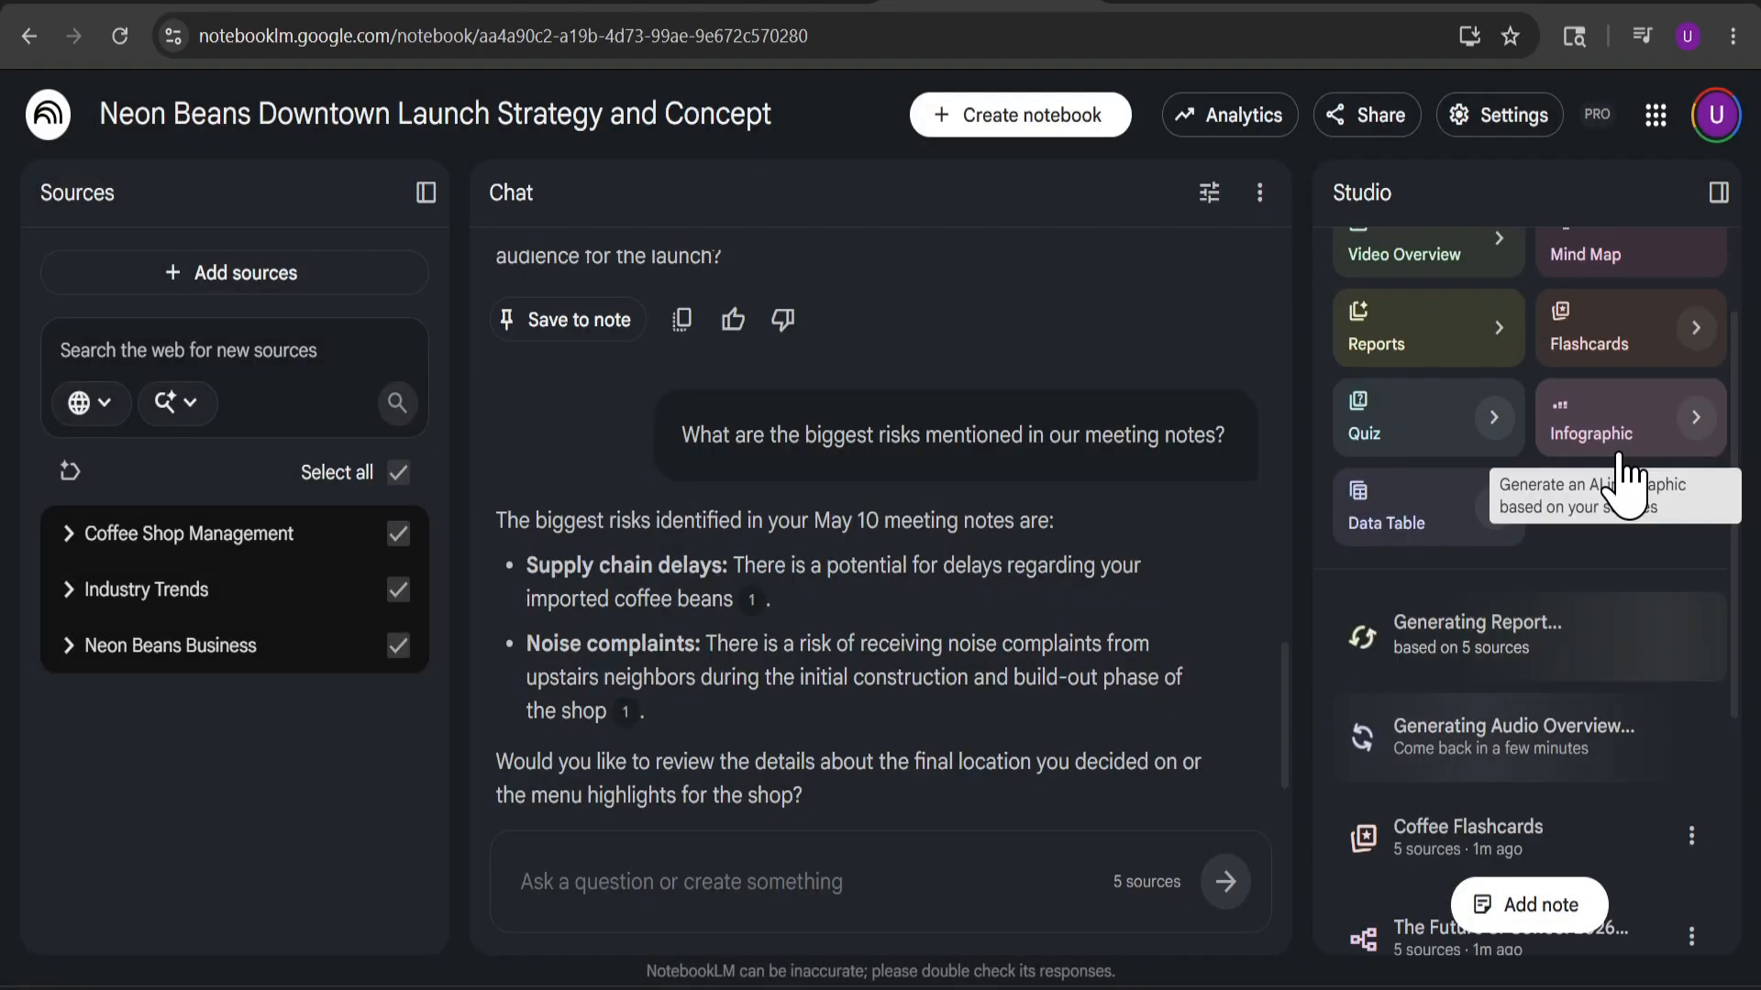
Generate an infographic in Square orientation with the Professional visual style and Standard level of detail.
left_click(1694, 420)
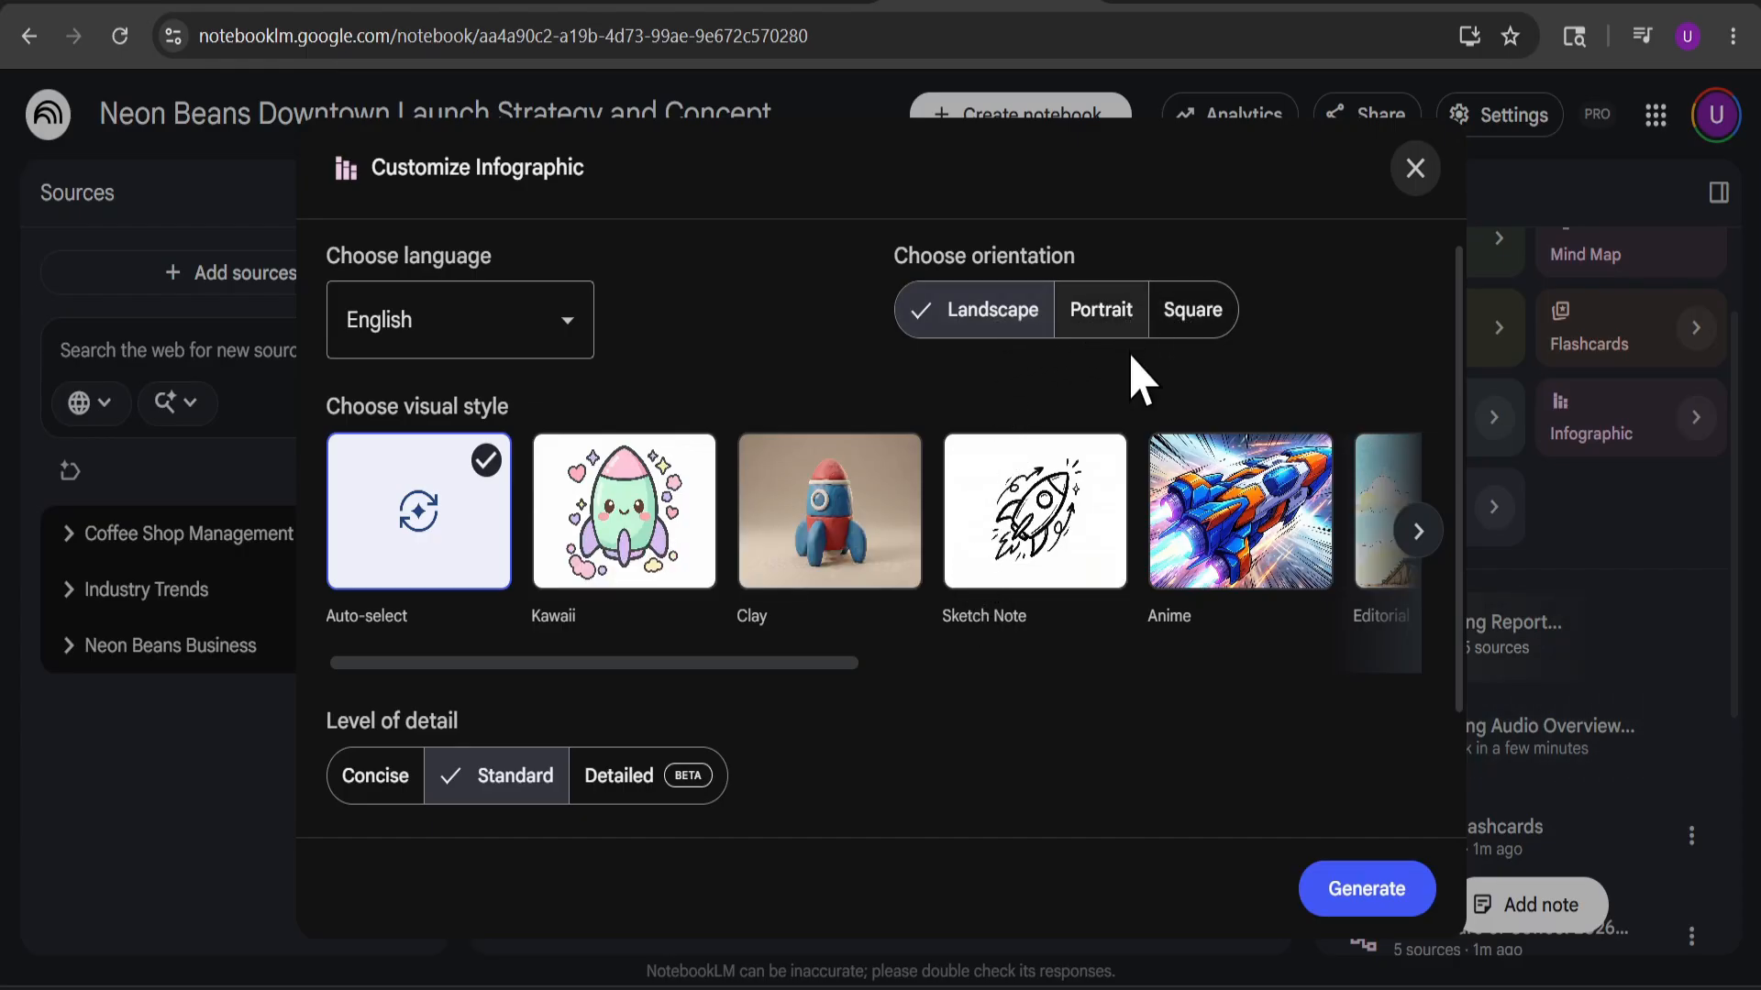
left_click(1189, 326)
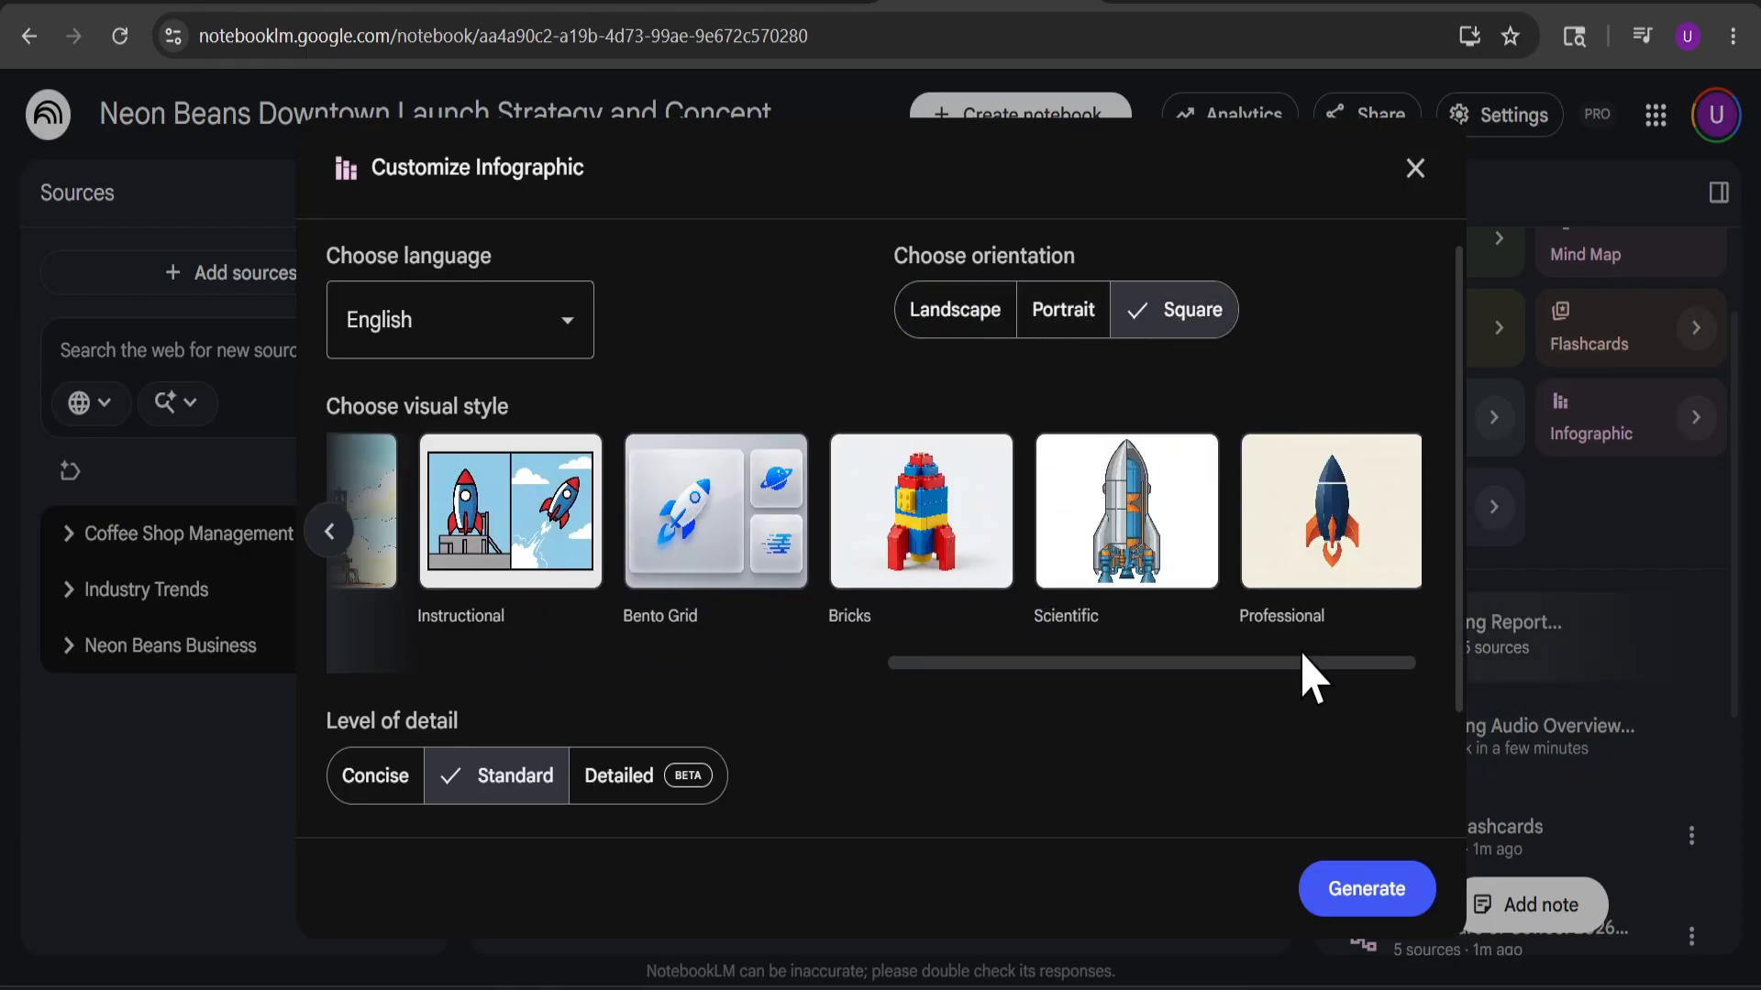
mouse_move(1302, 655)
left_mouse_down()
mouse_move(1286, 656)
mouse_move(1320, 658)
left_mouse_up()
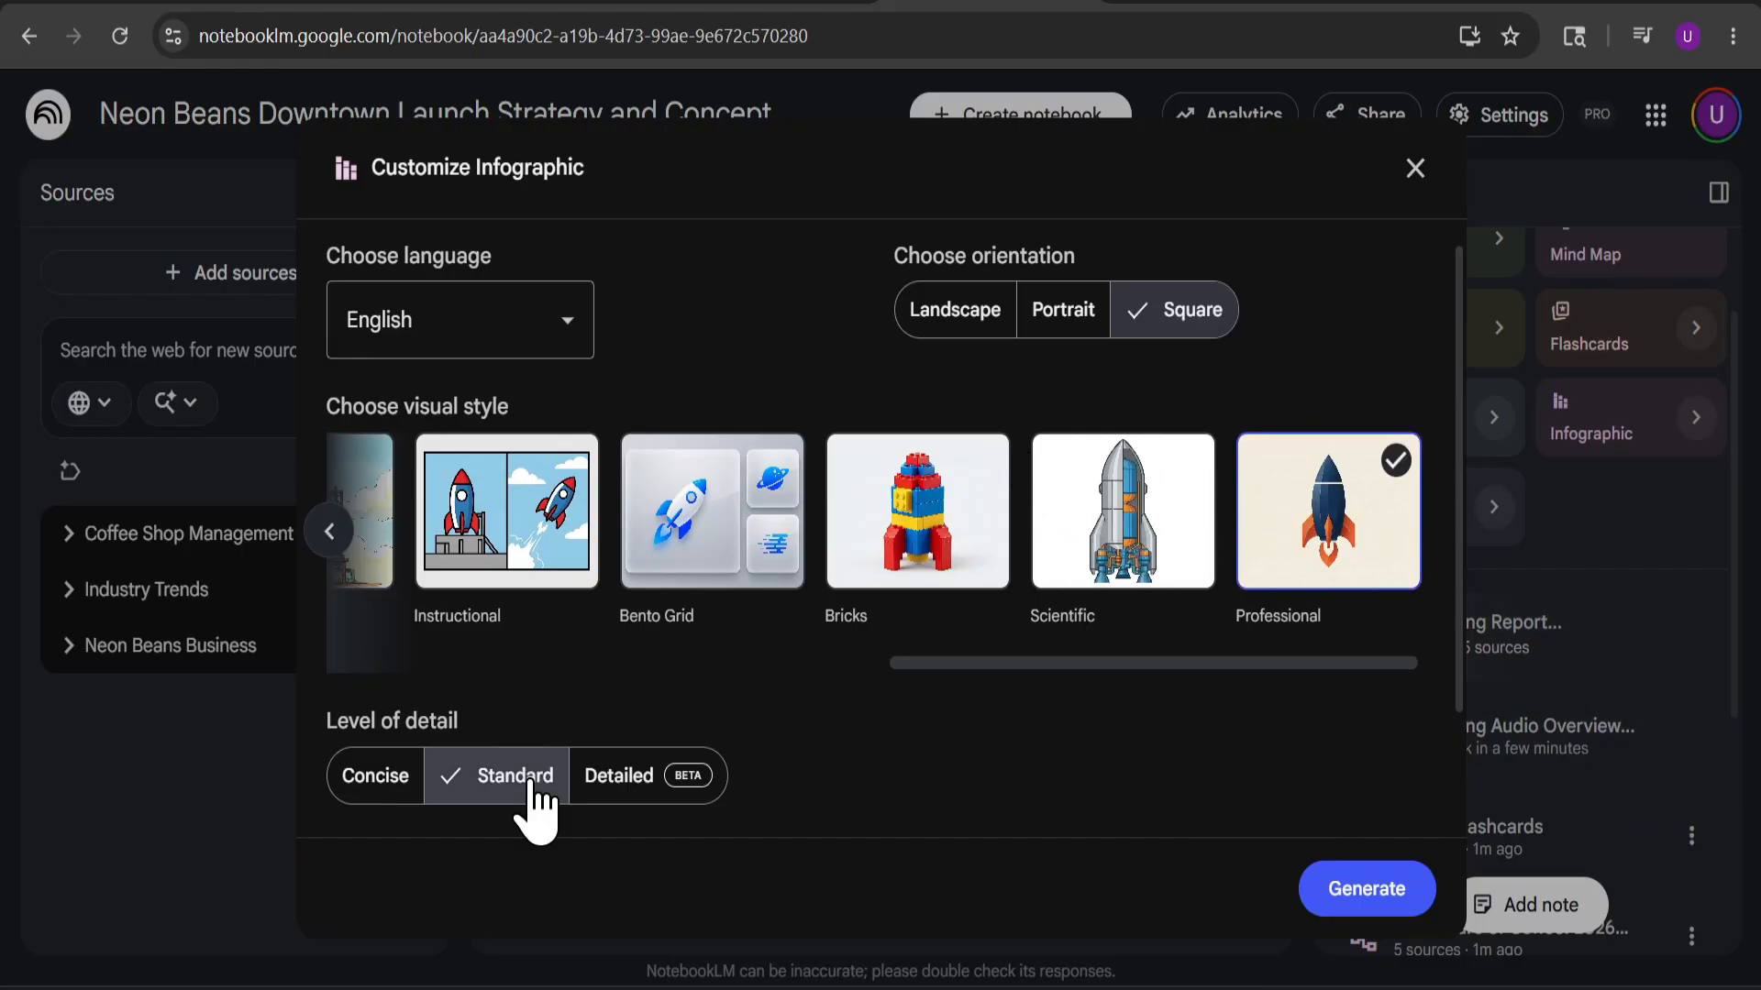
left_click(1364, 886)
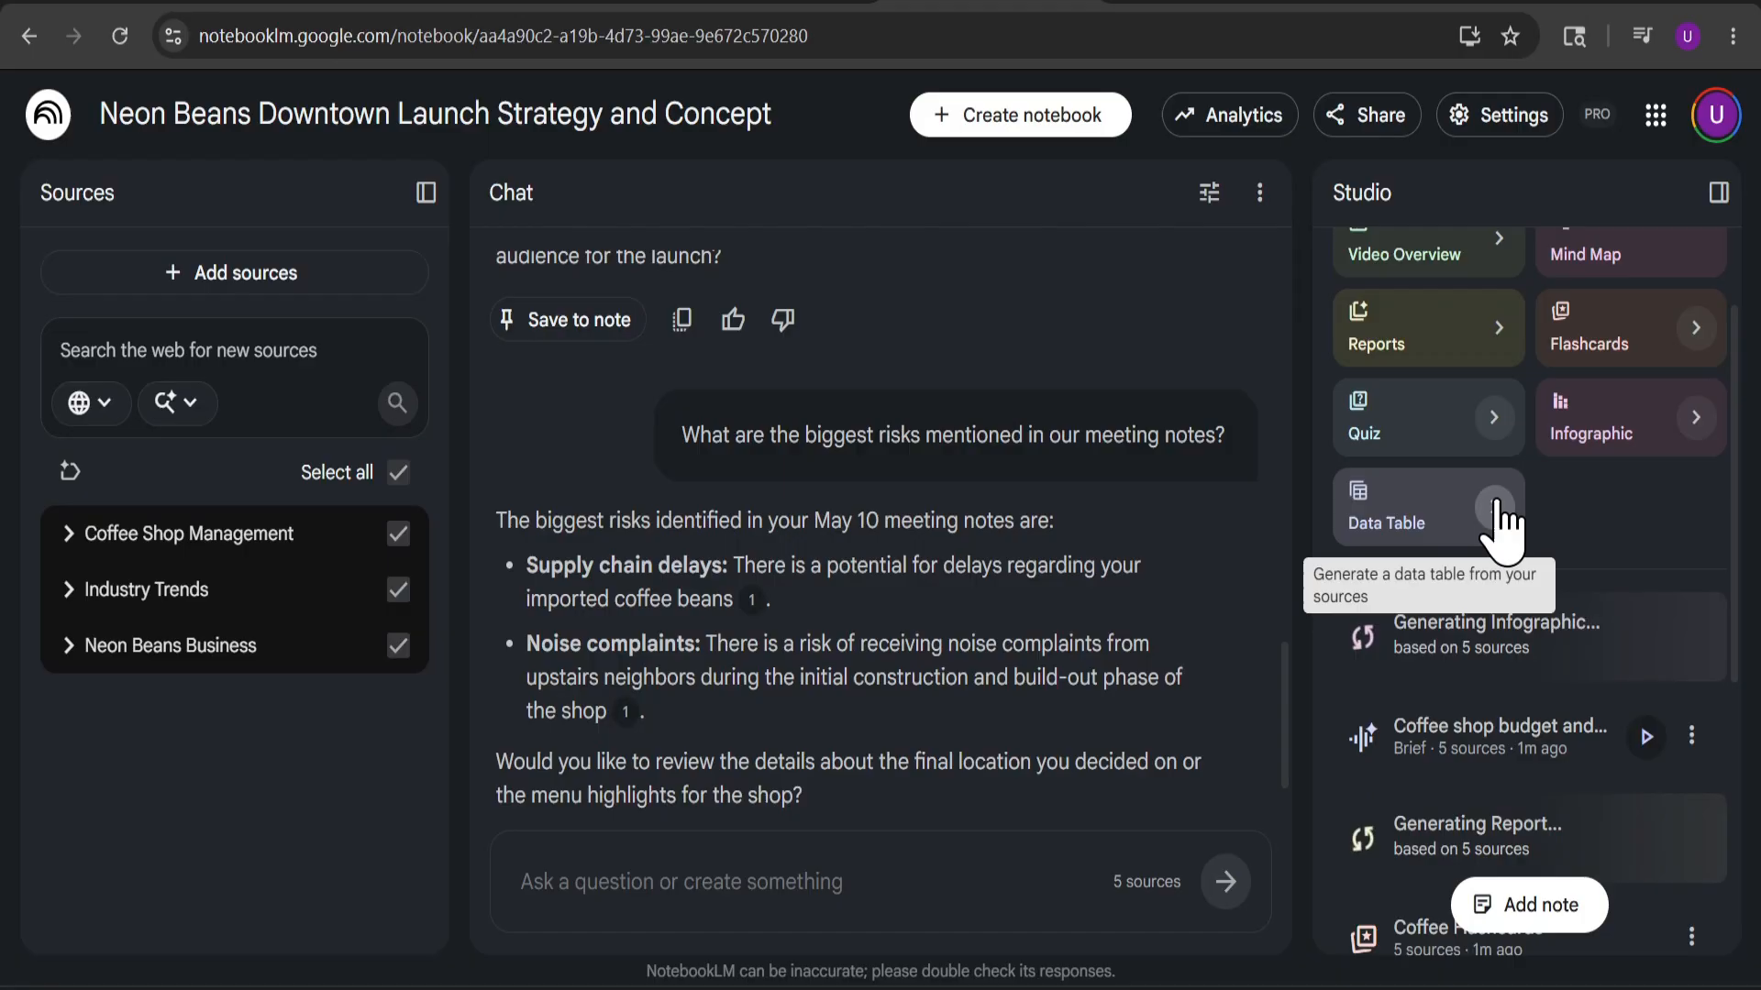
Play the generated Brief Audio Overview on the coffee shop budget, skip to about the middle and close the player.
scroll(1573, 798, "down", 2)
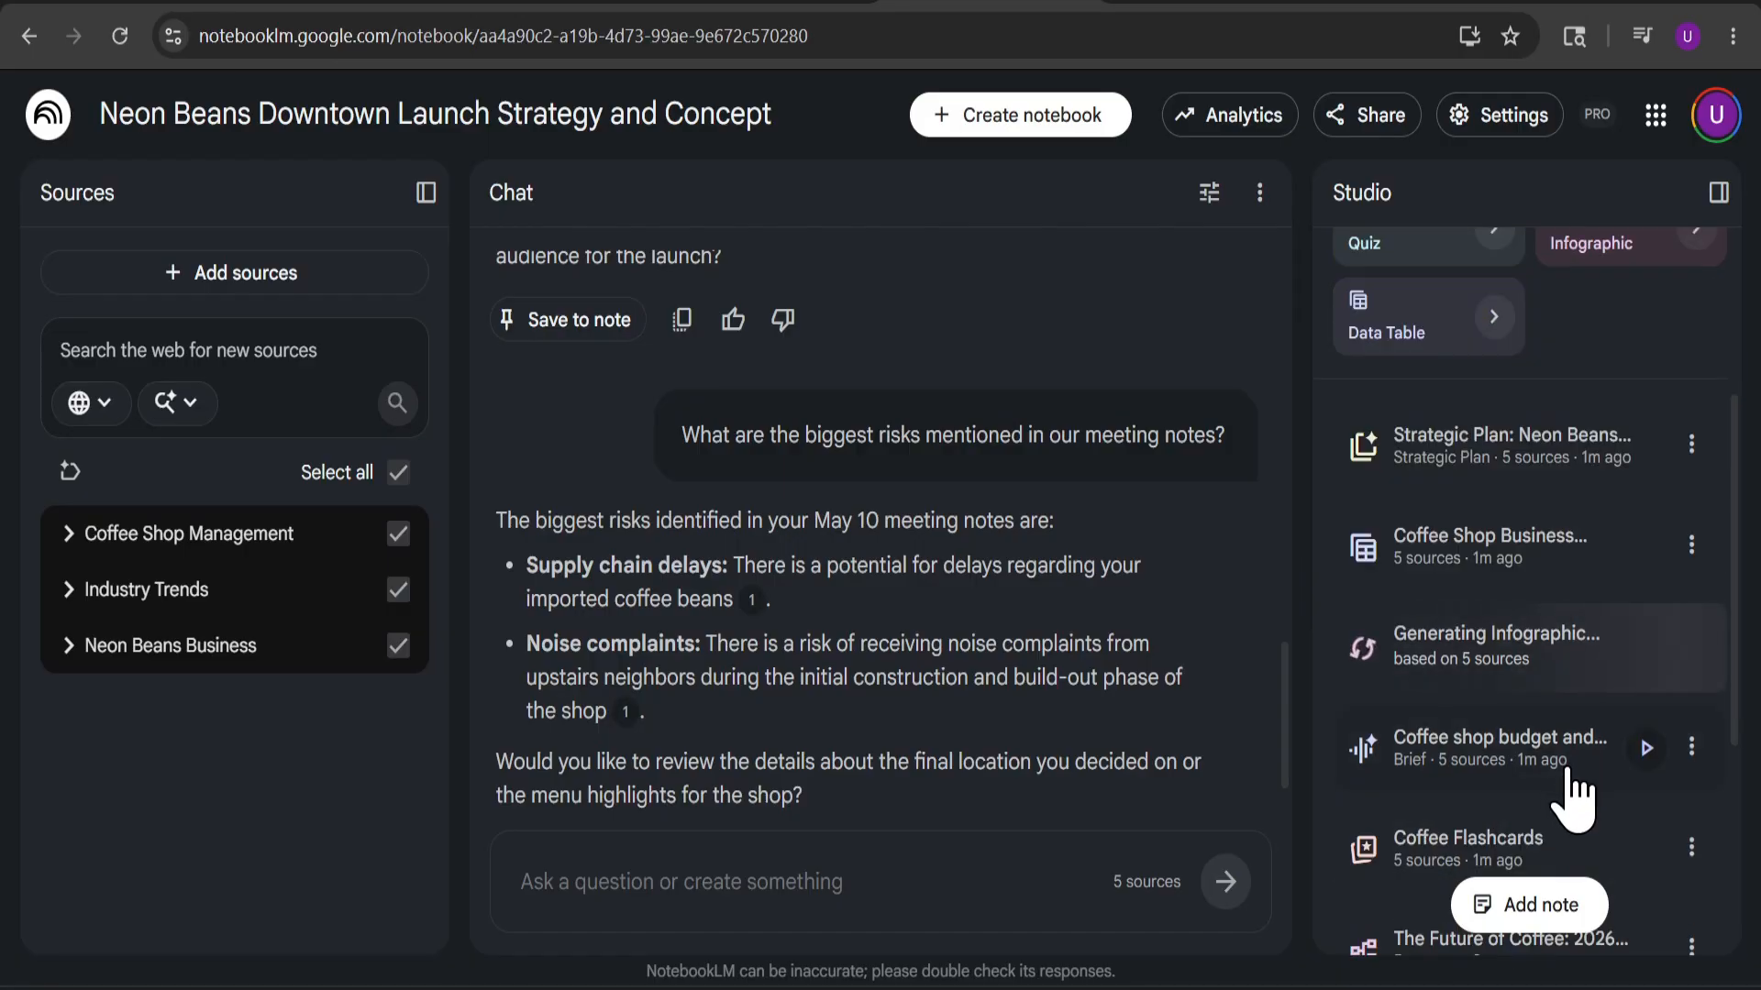
left_click(1644, 750)
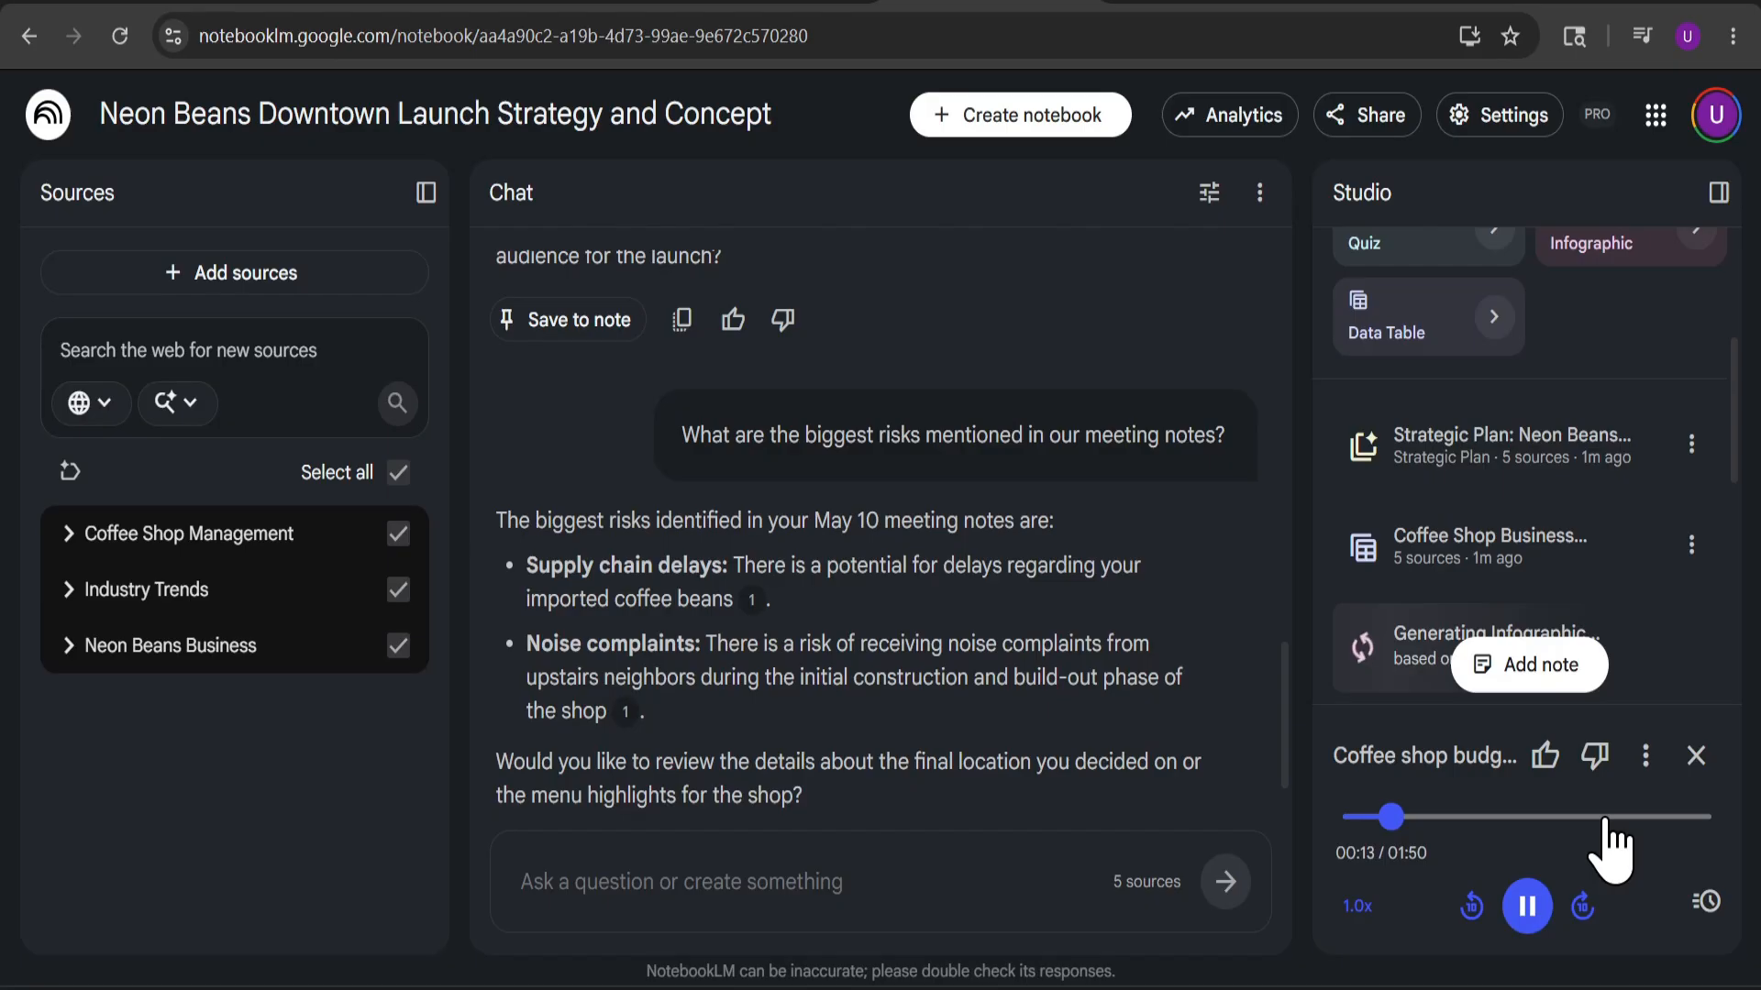
left_click(1513, 816)
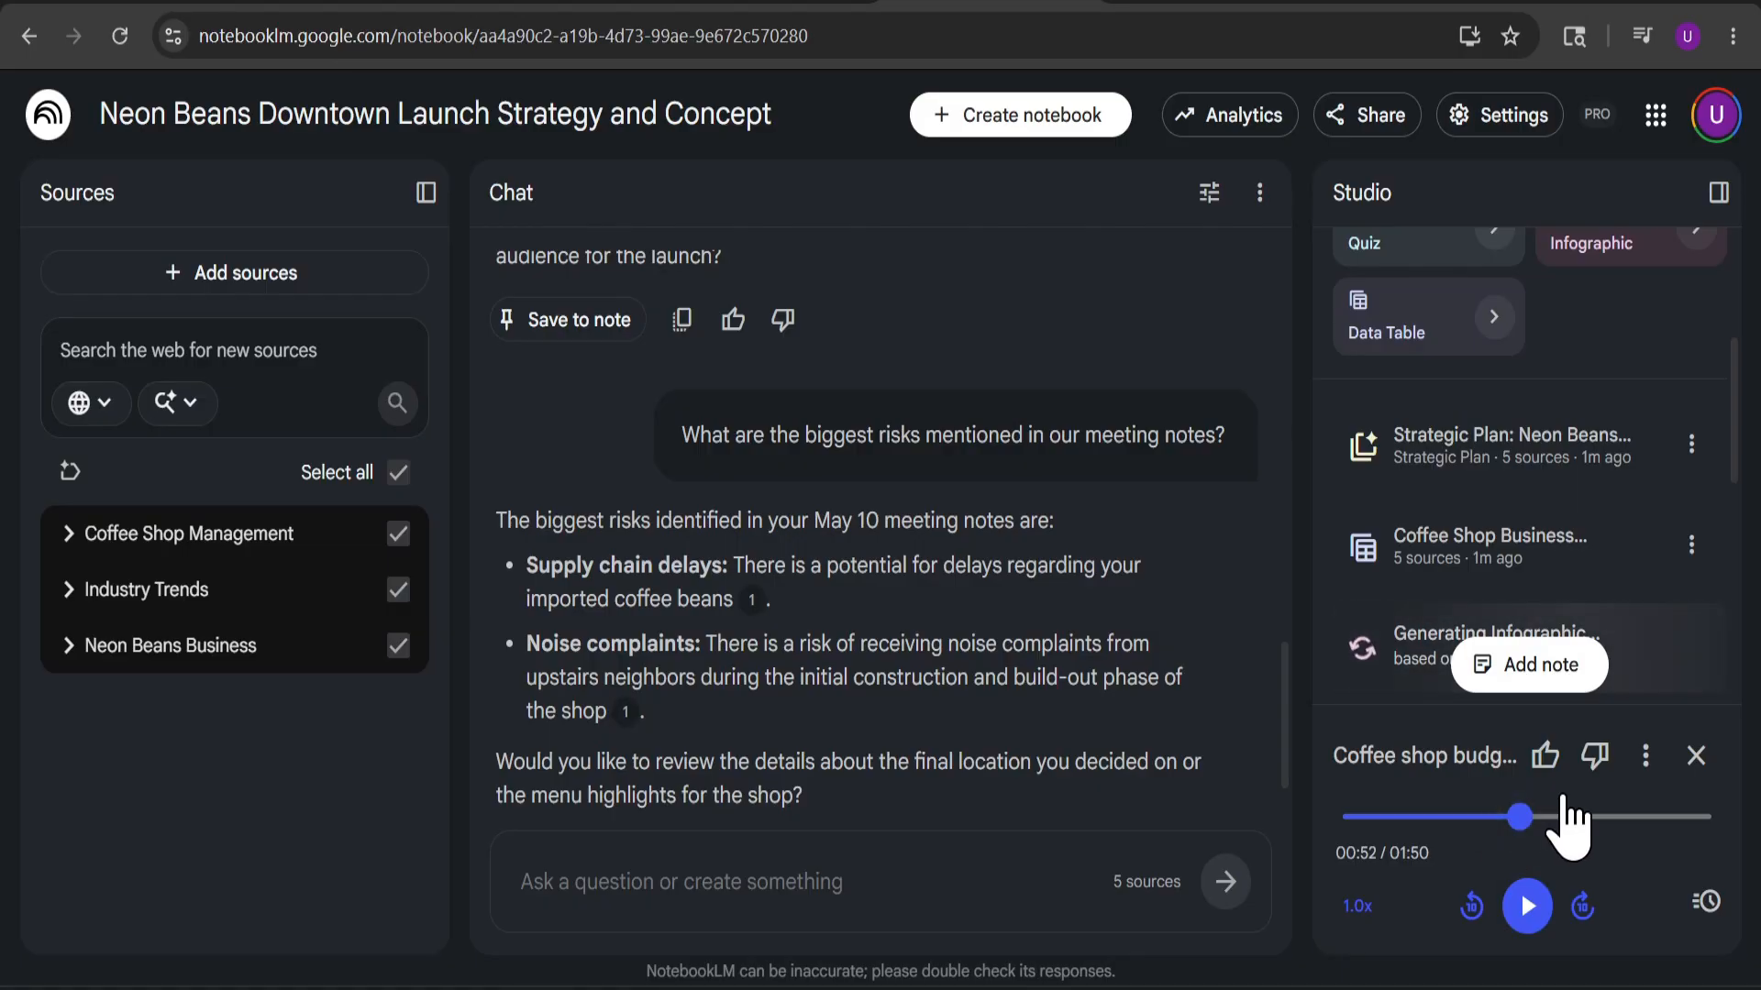
left_click(1696, 756)
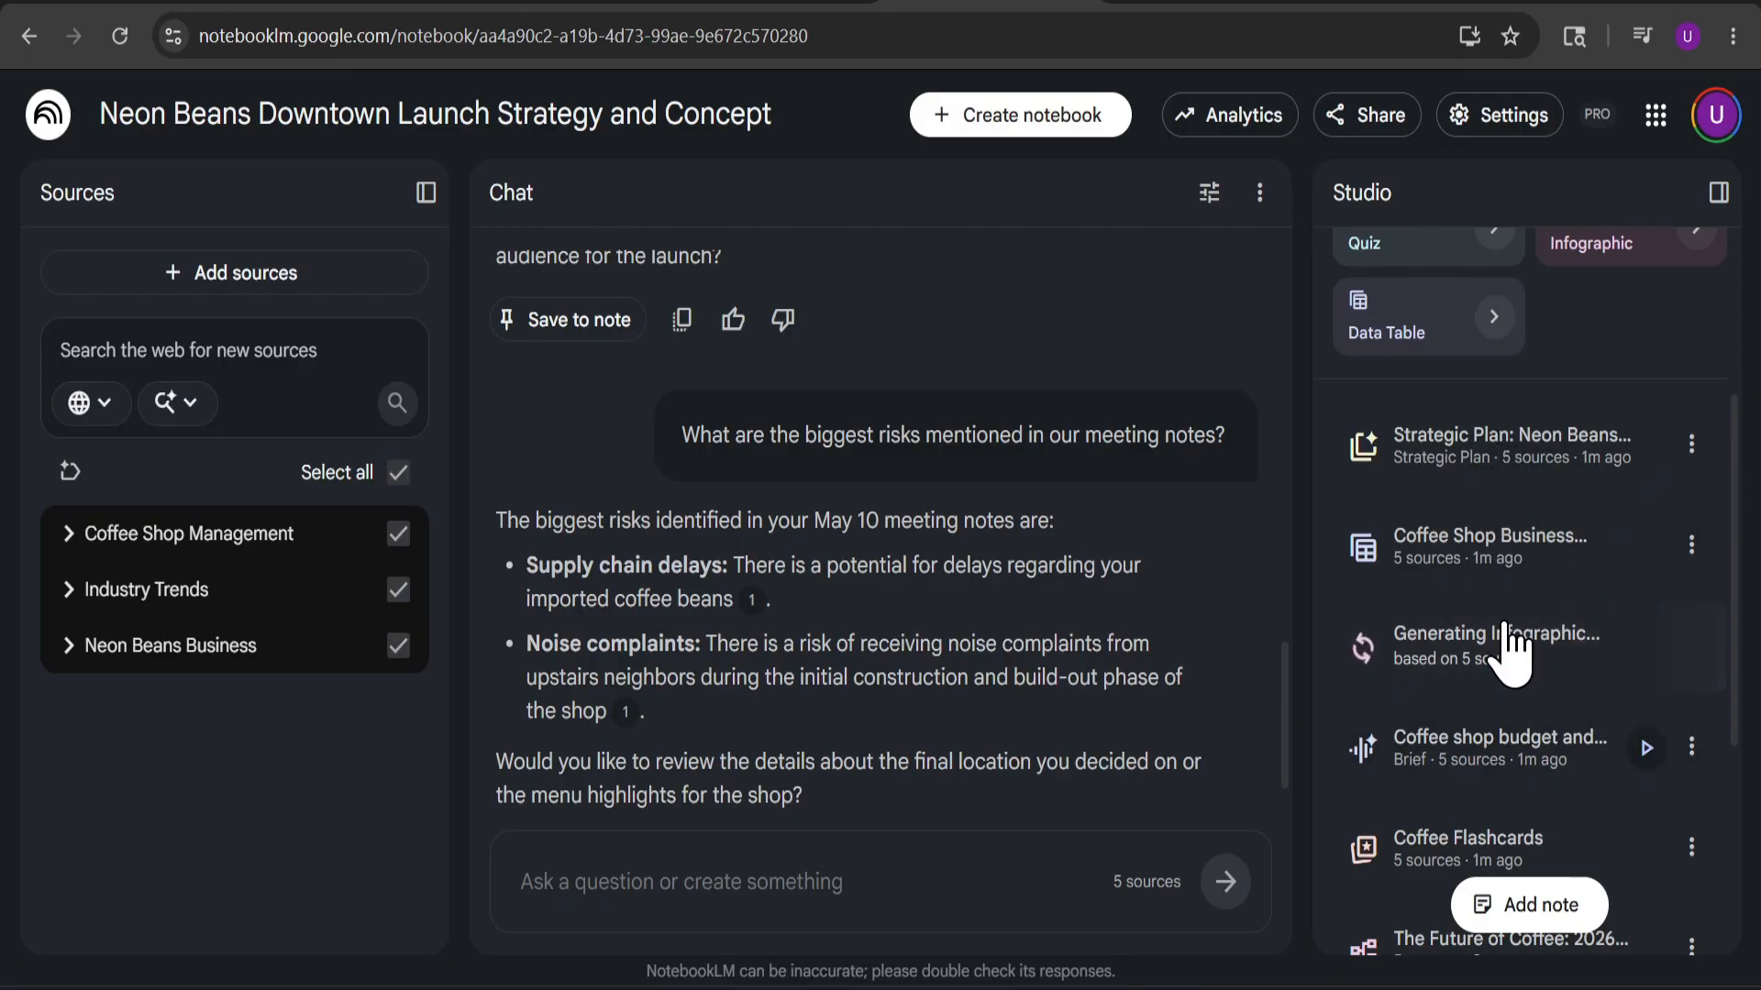
Open the mind map "The Future of Coffee: 2026 Management and Trends" and examine its root topic and main branches.
scroll(1509, 646, "down", 4)
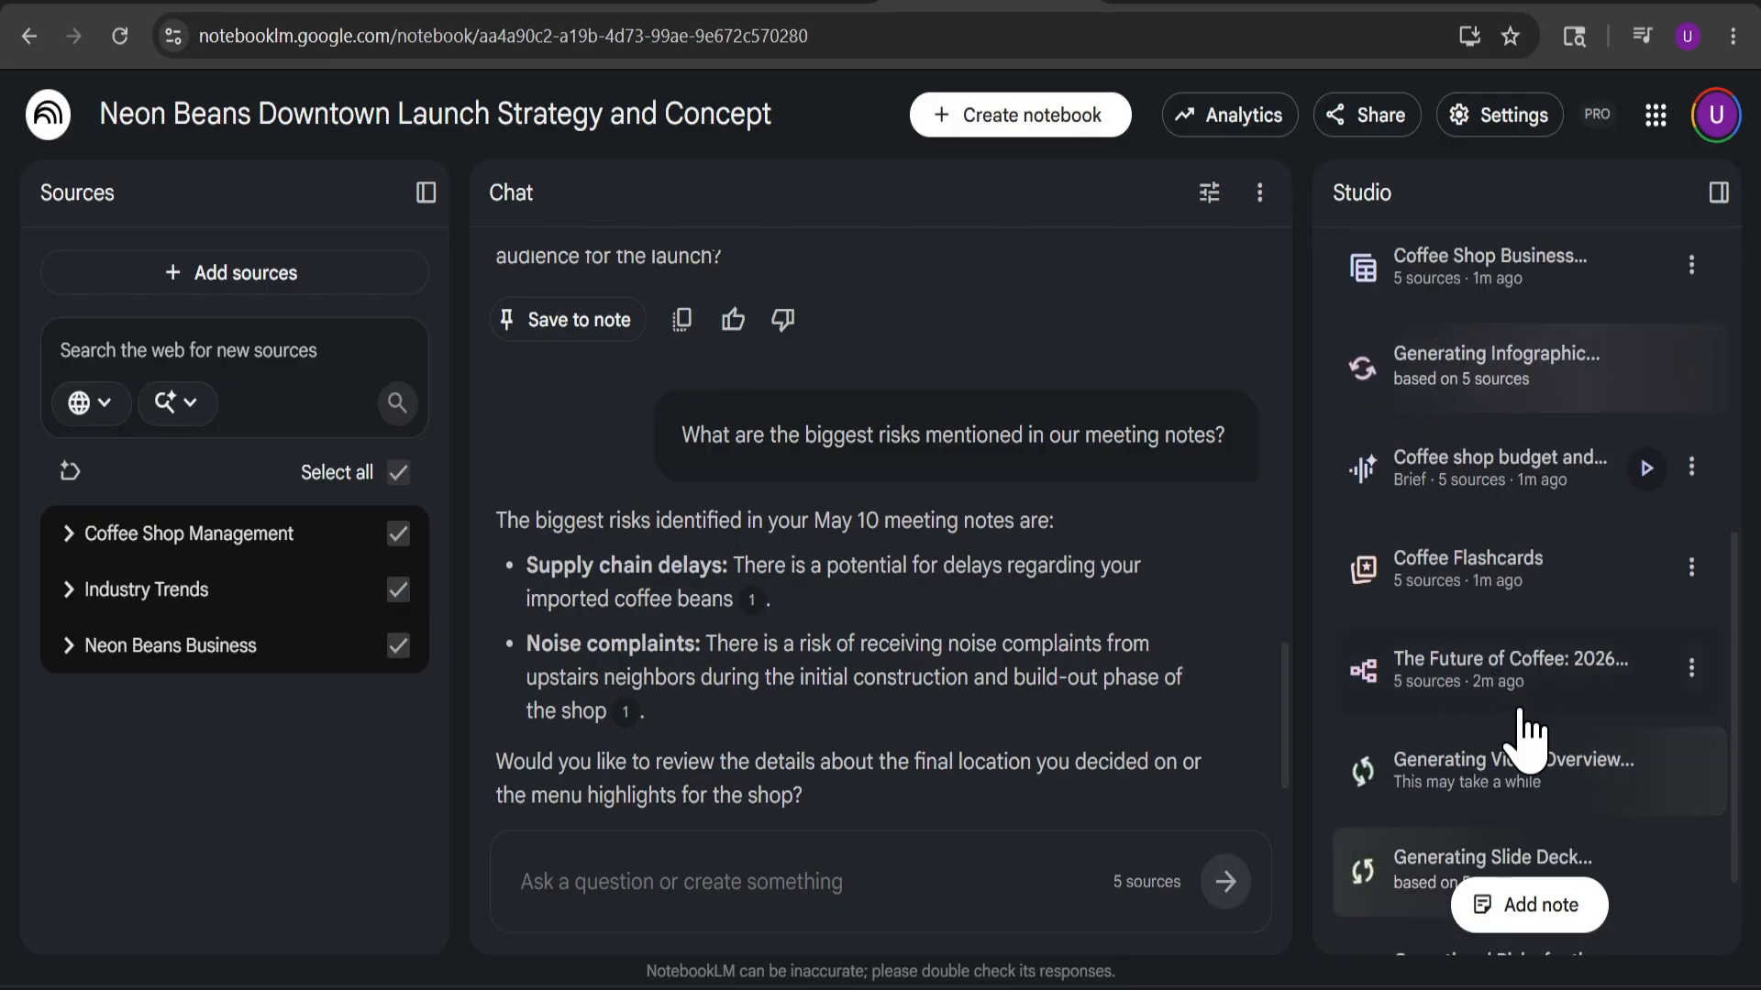
left_click(1456, 677)
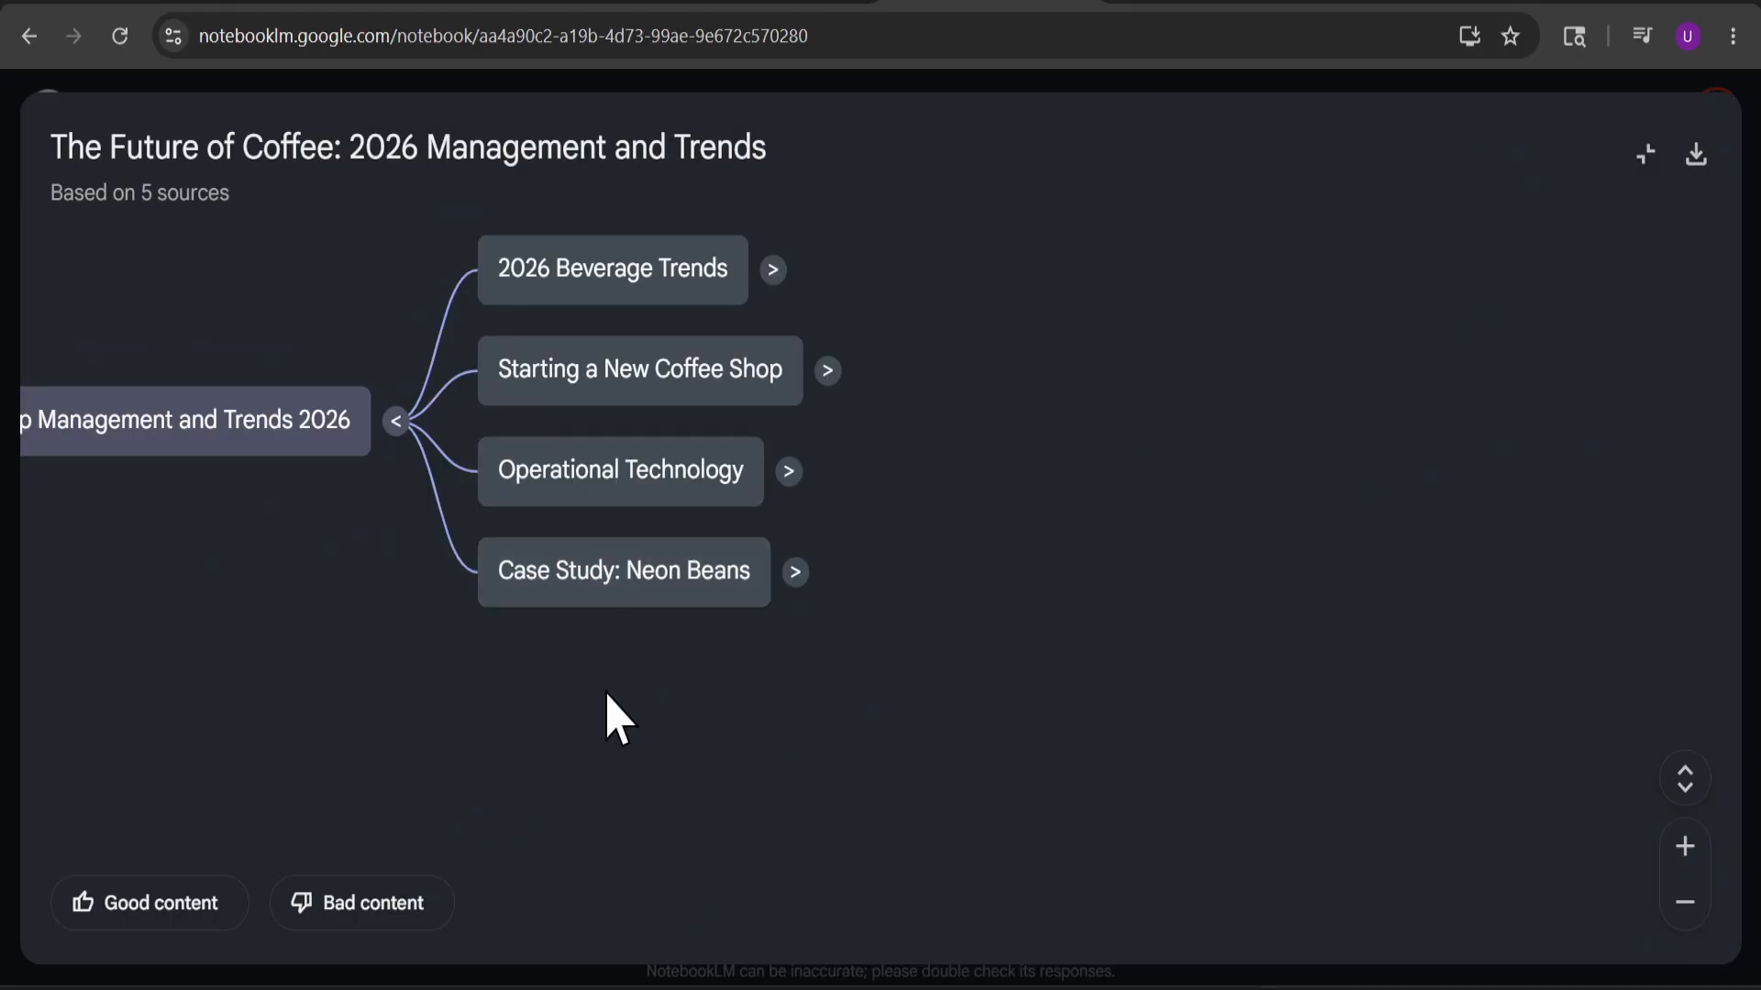
scroll(609, 719, "up", 1)
scroll(609, 719, "down", 1)
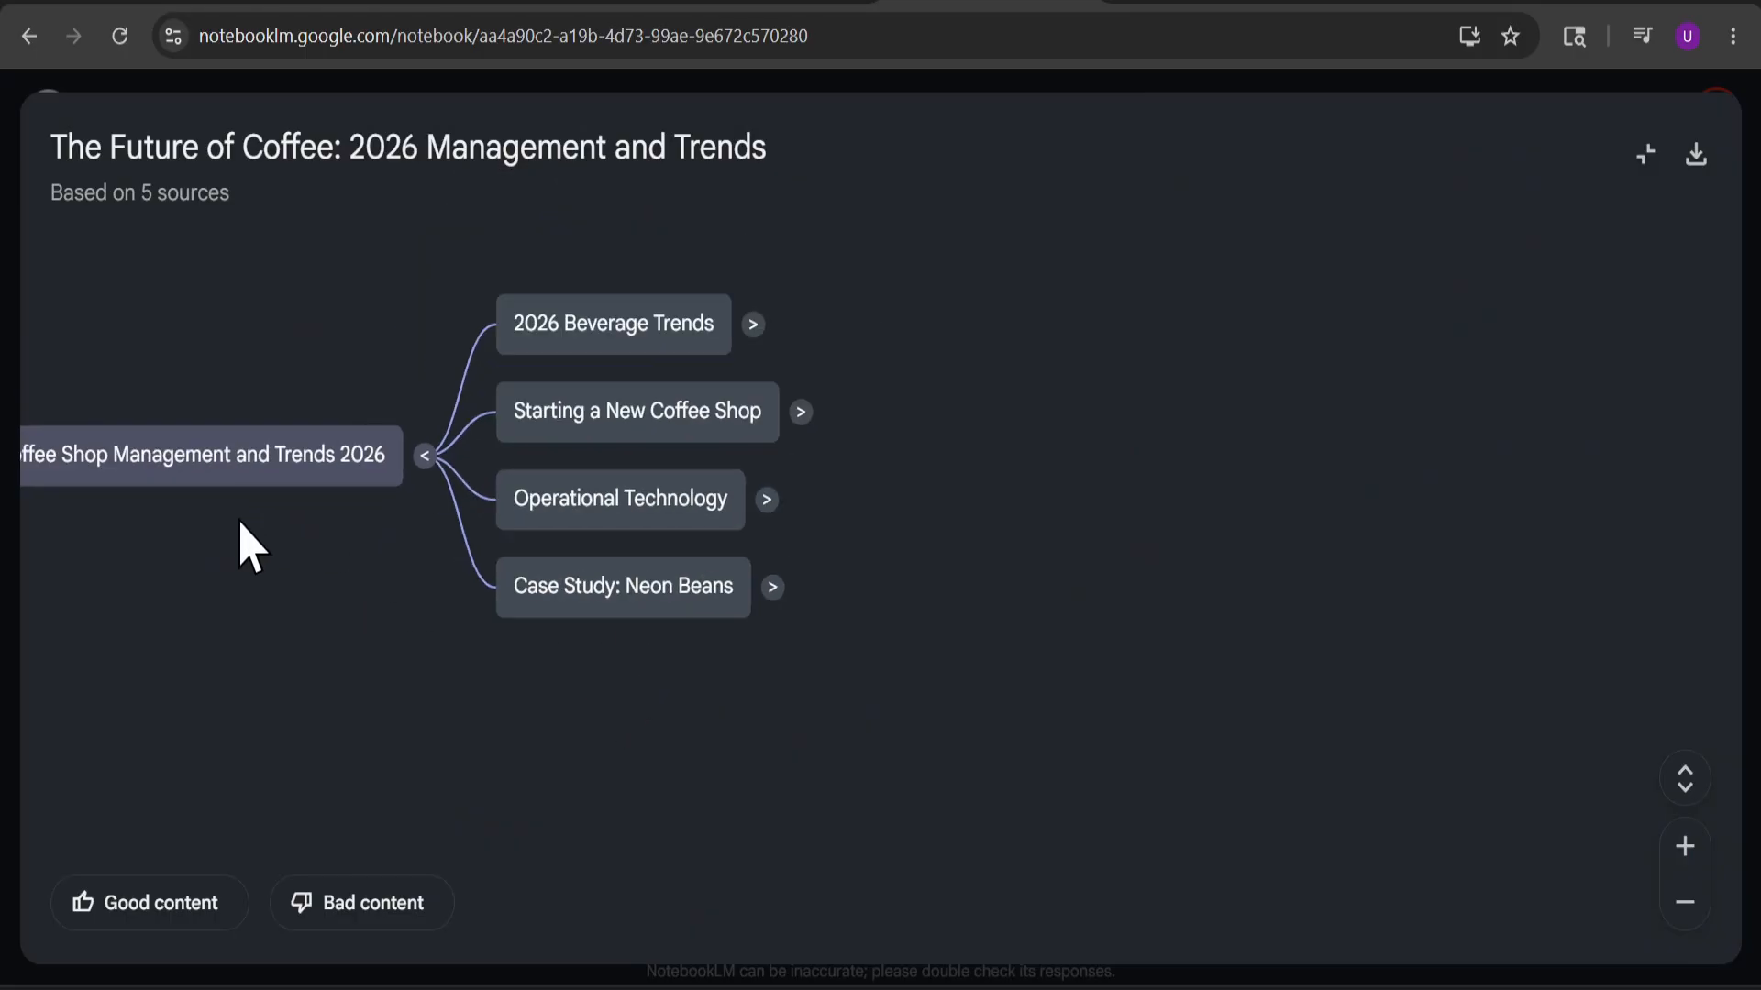
left_click_drag(284, 621, 409, 629)
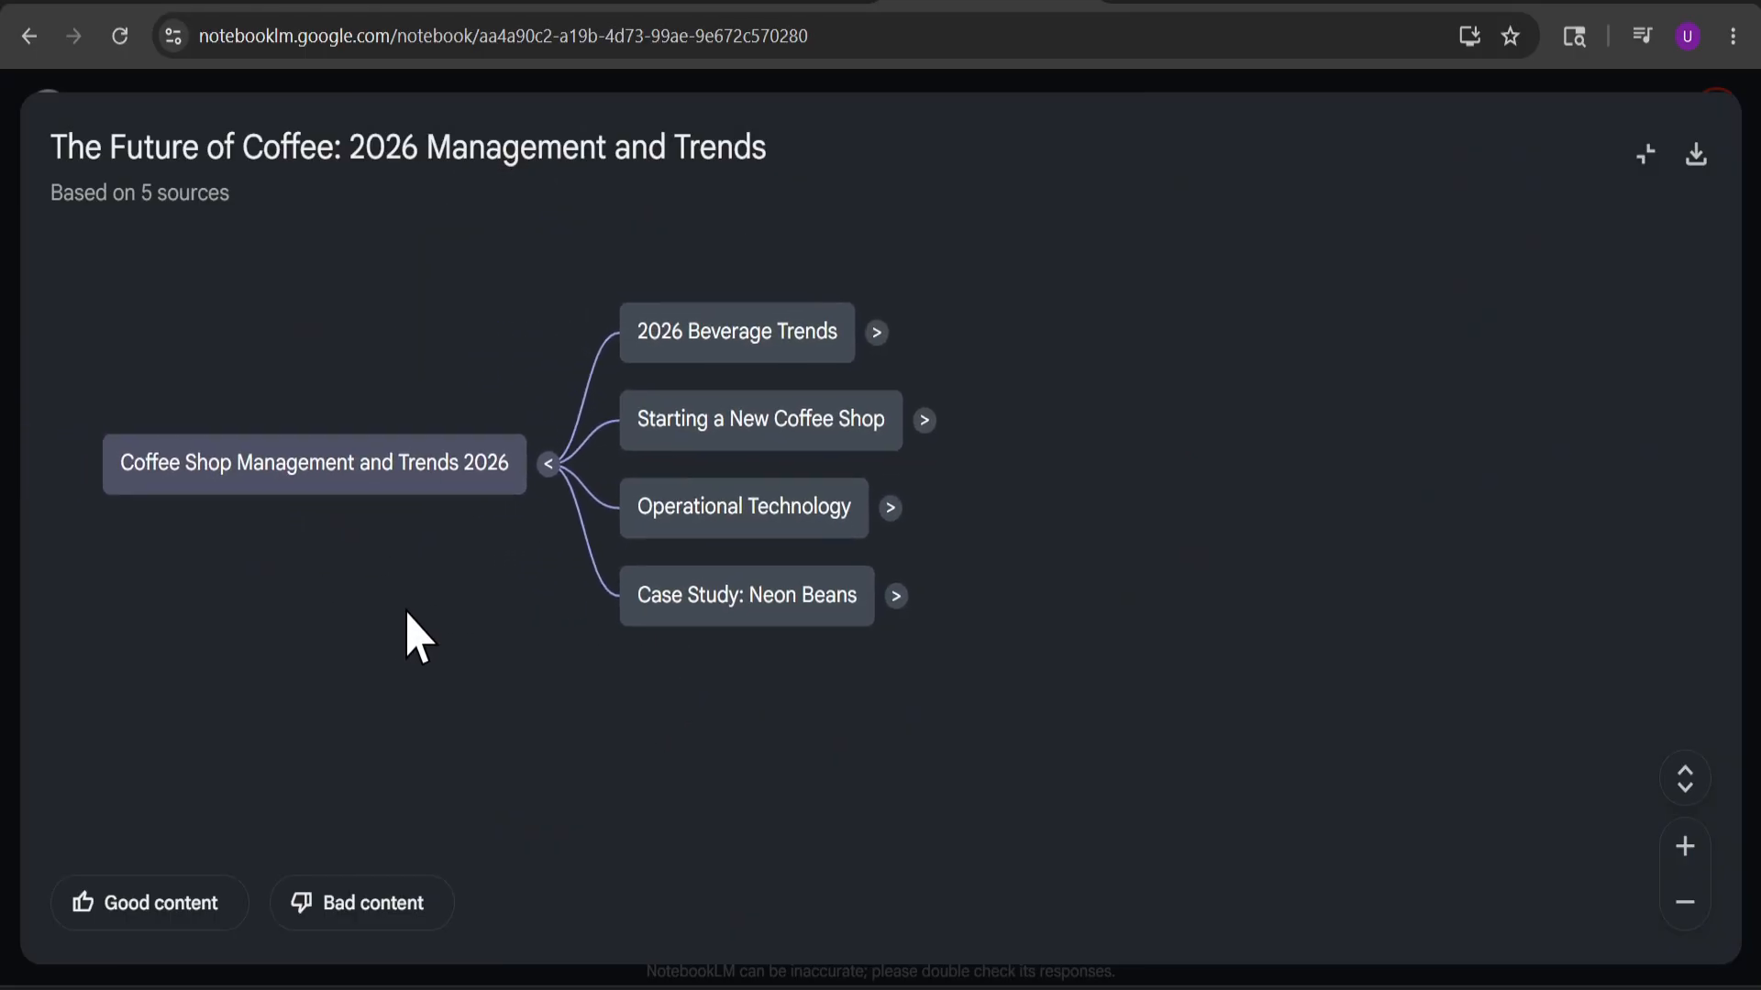
Expand the mind map's 2026 Beverage Trends branch and its Matcha & Functional Drinks subtopic.
left_click(876, 338)
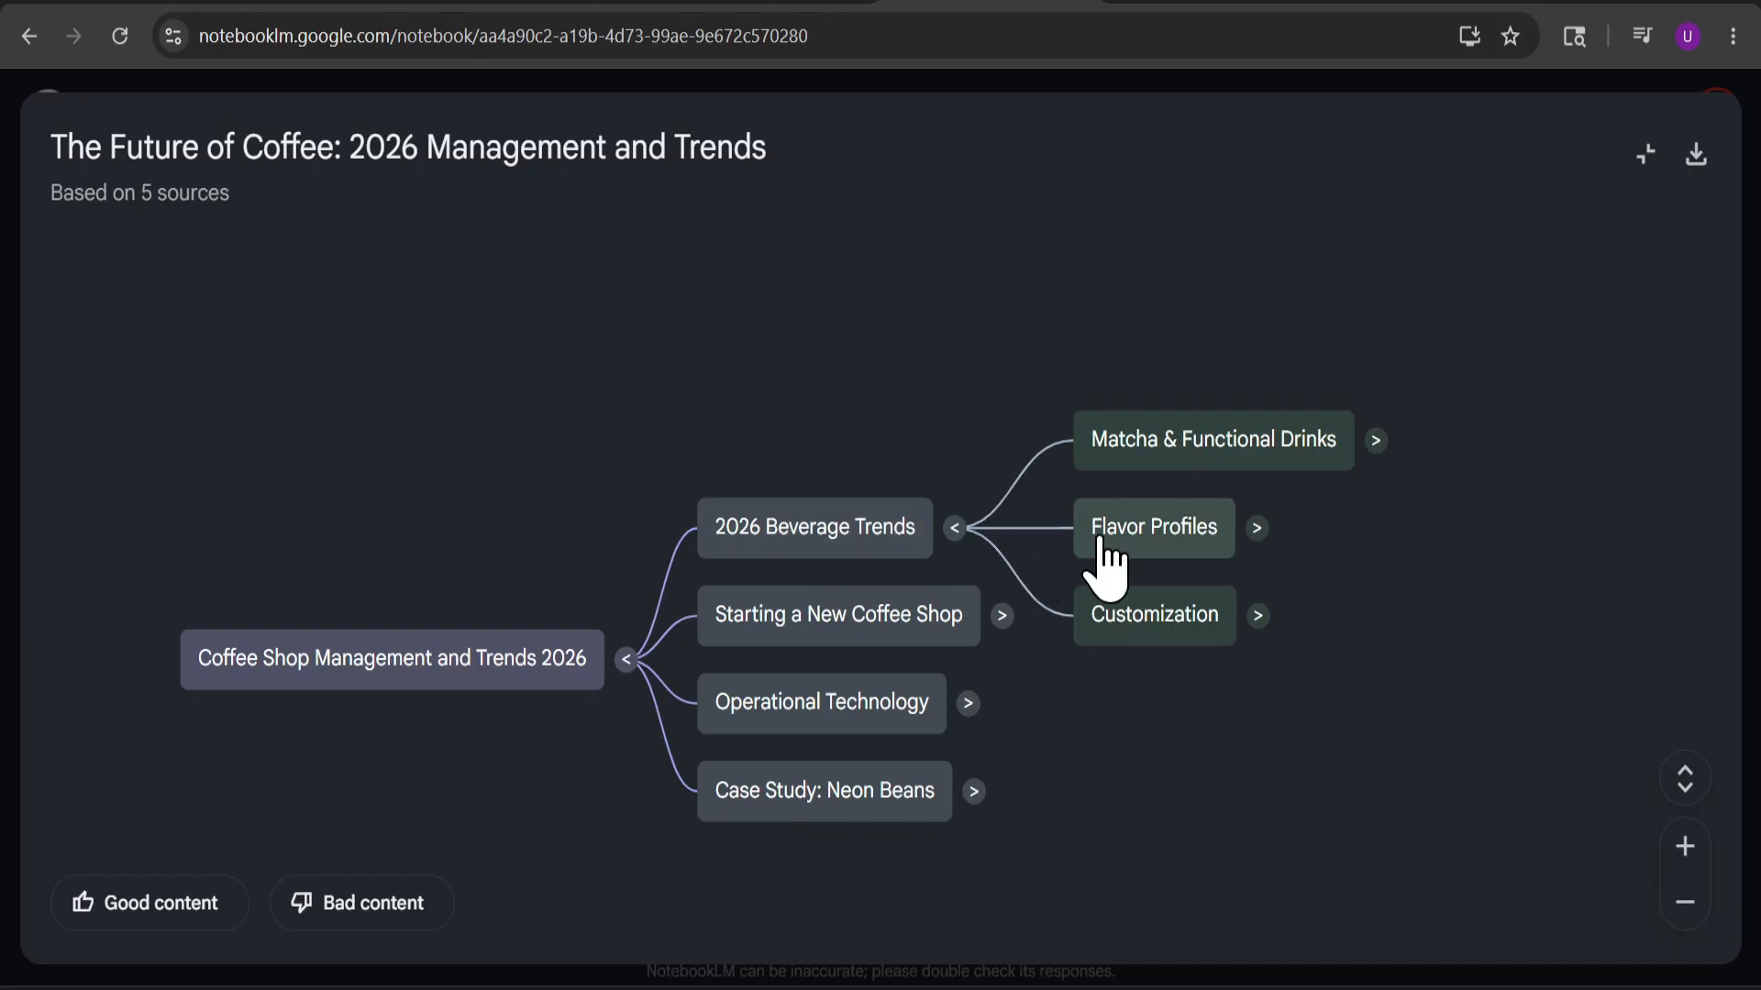
left_click(1376, 441)
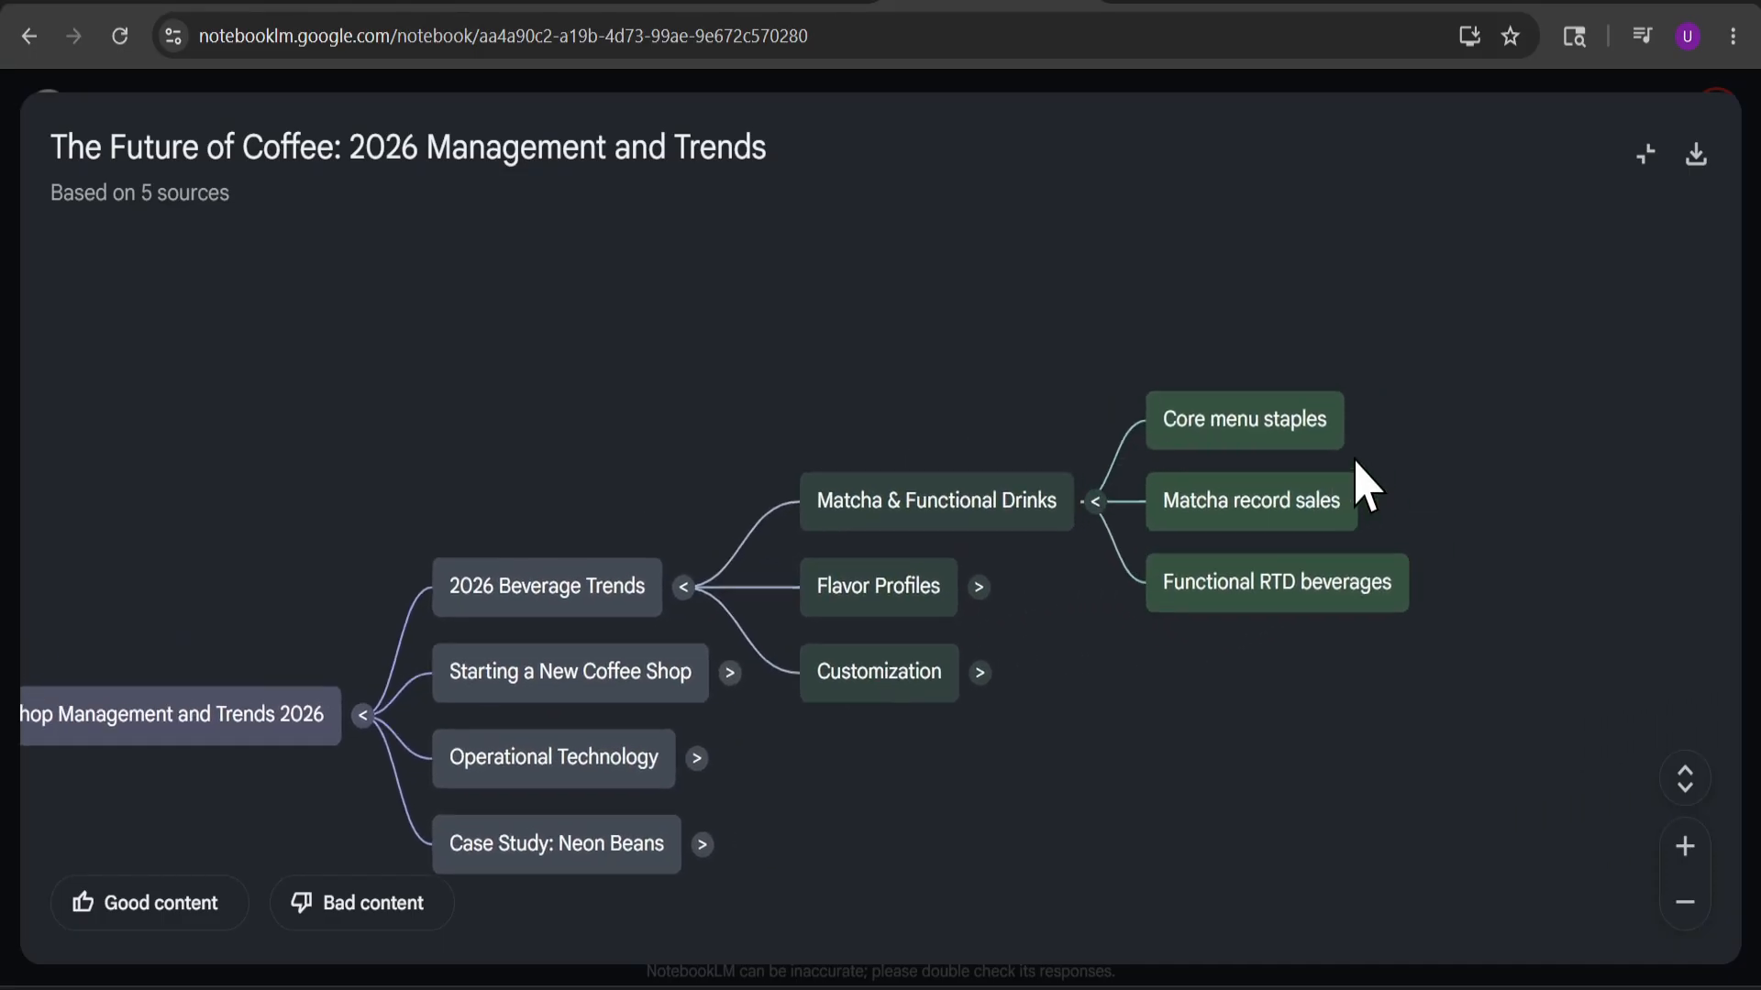
scroll(914, 653, "down", 2)
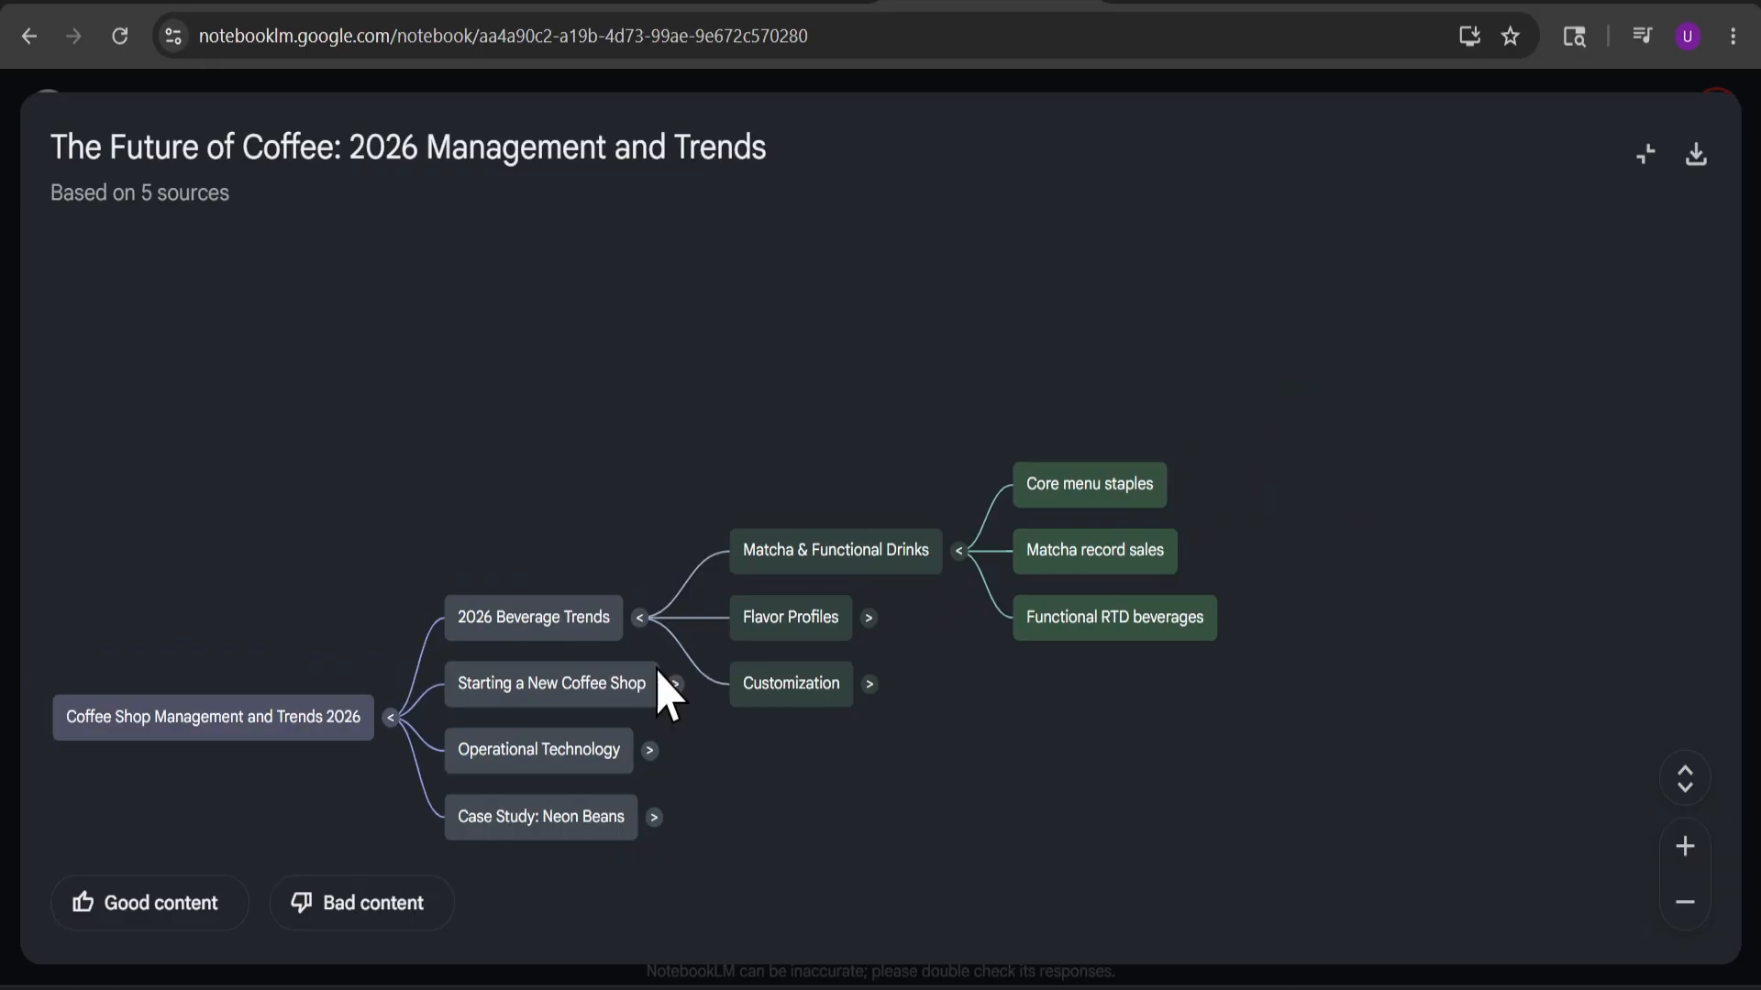
Expand Starting a New Coffee Shop and its subtopics, and ask the chat about the High foot traffic node under Location Strategy.
left_click(677, 686)
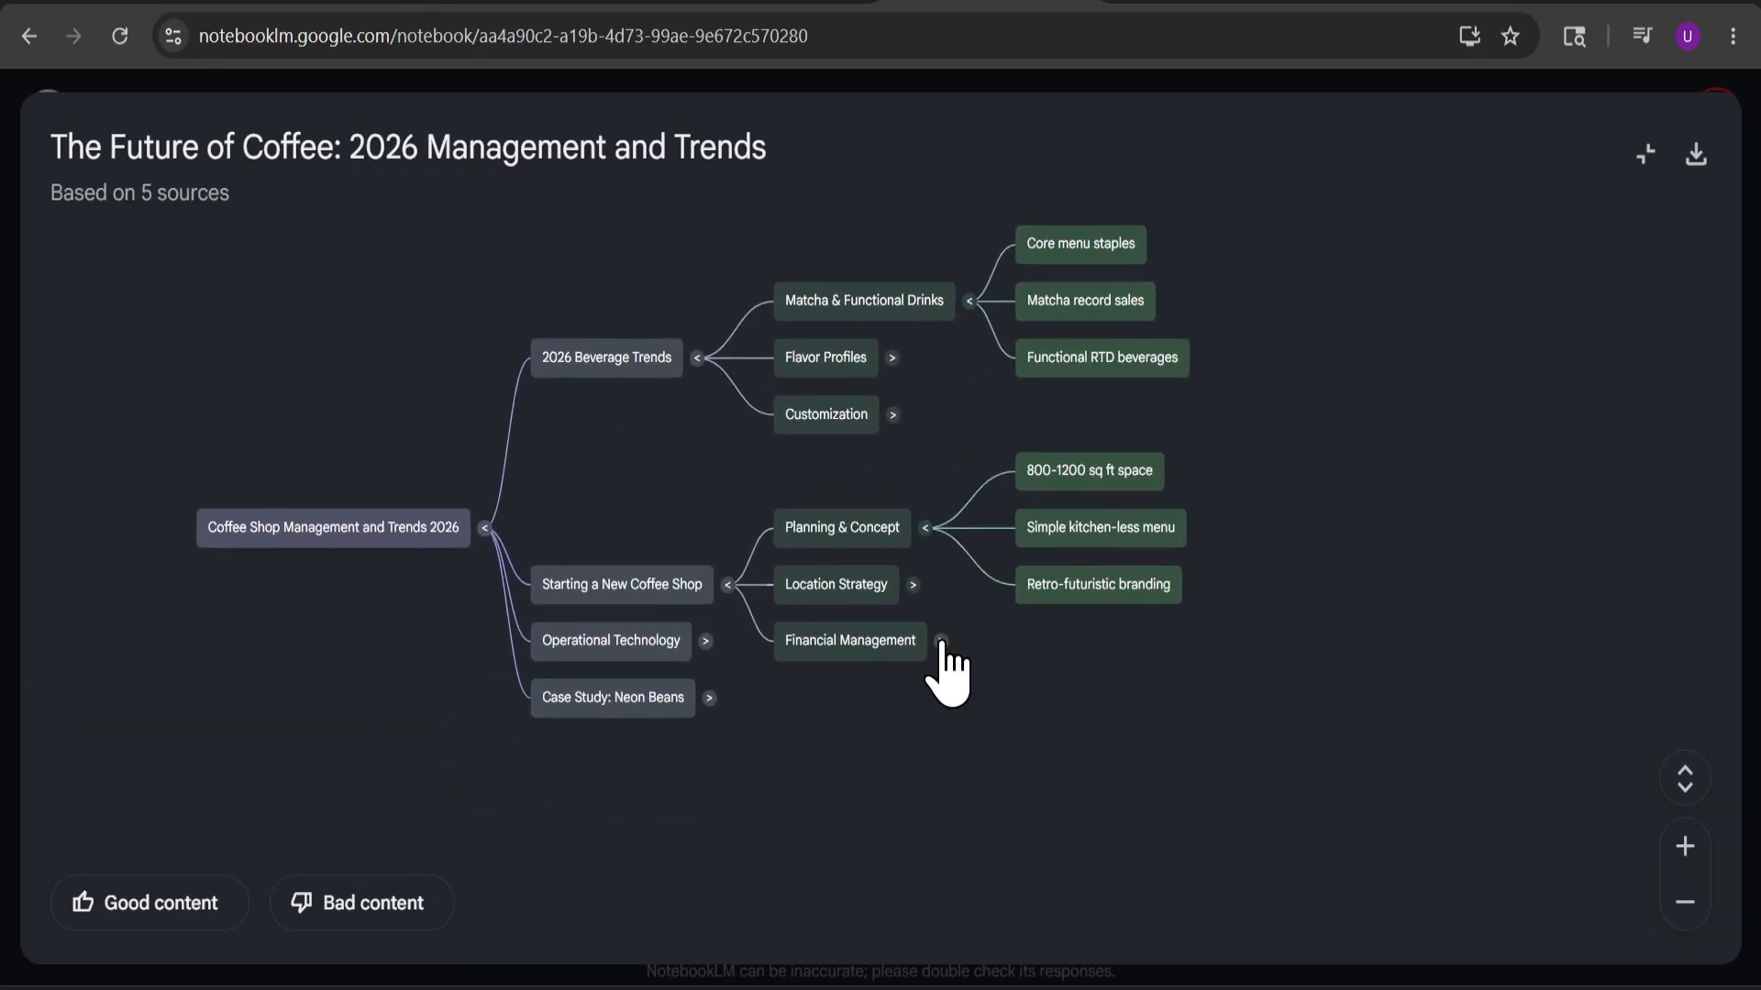
left_click(940, 641)
left_click(908, 409)
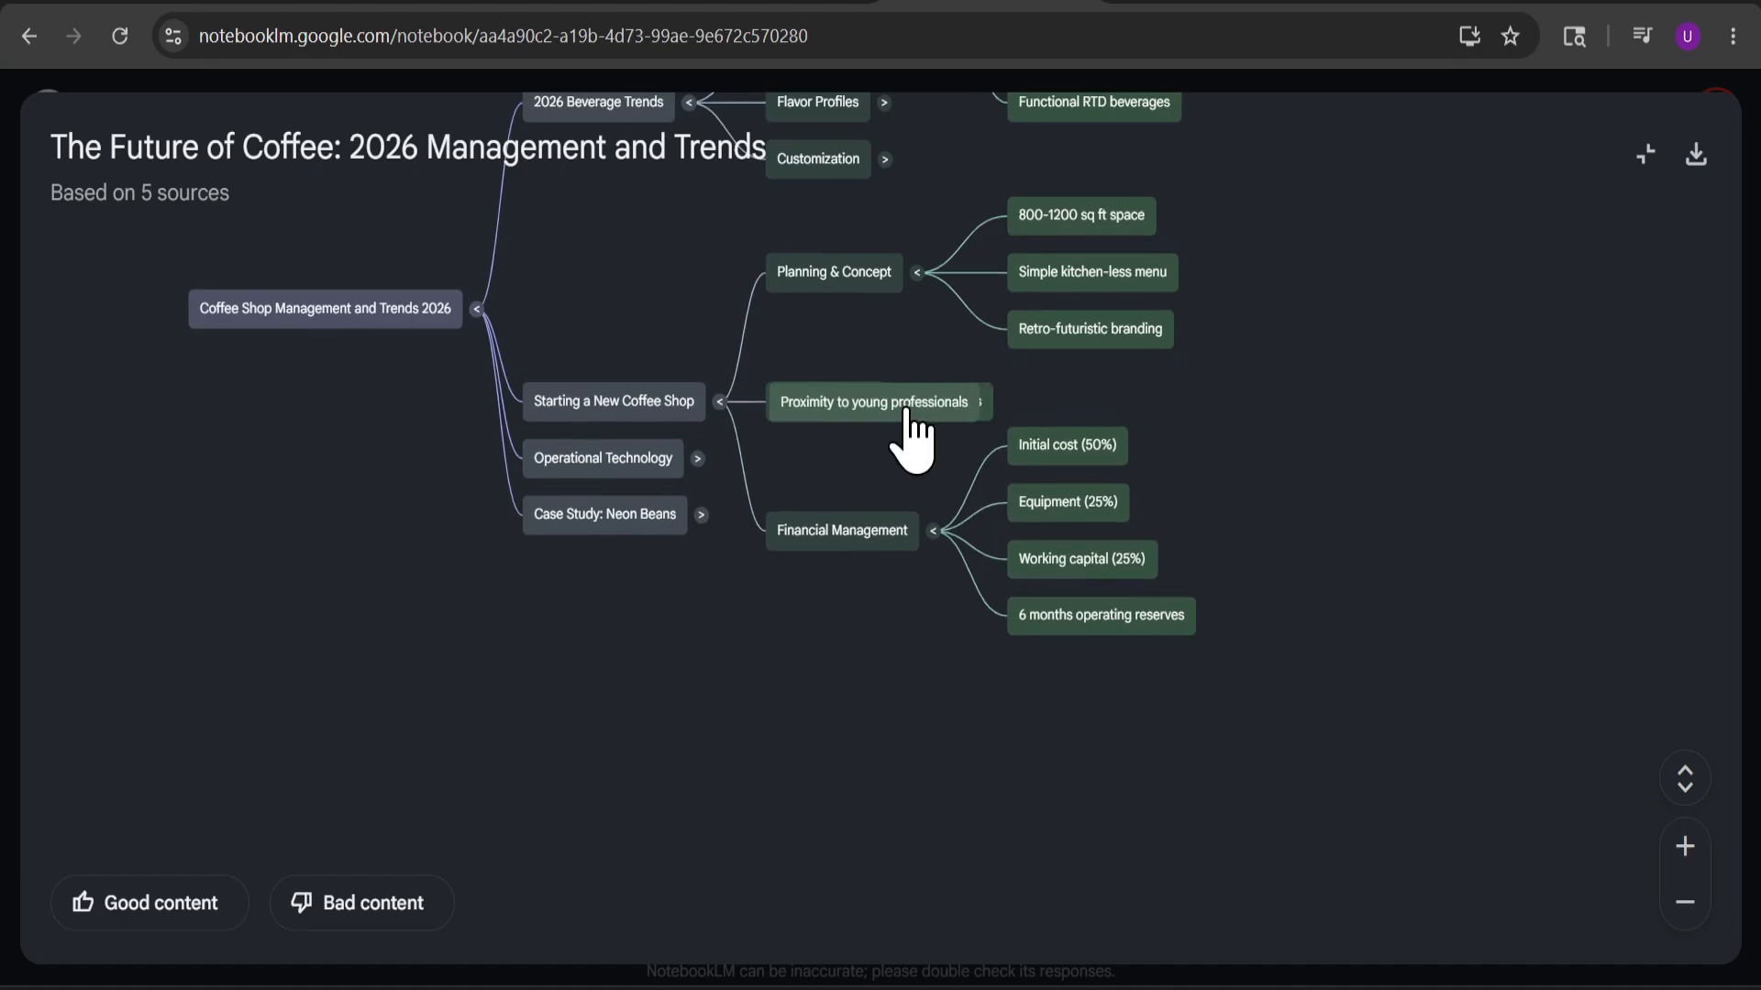
left_click(1103, 410)
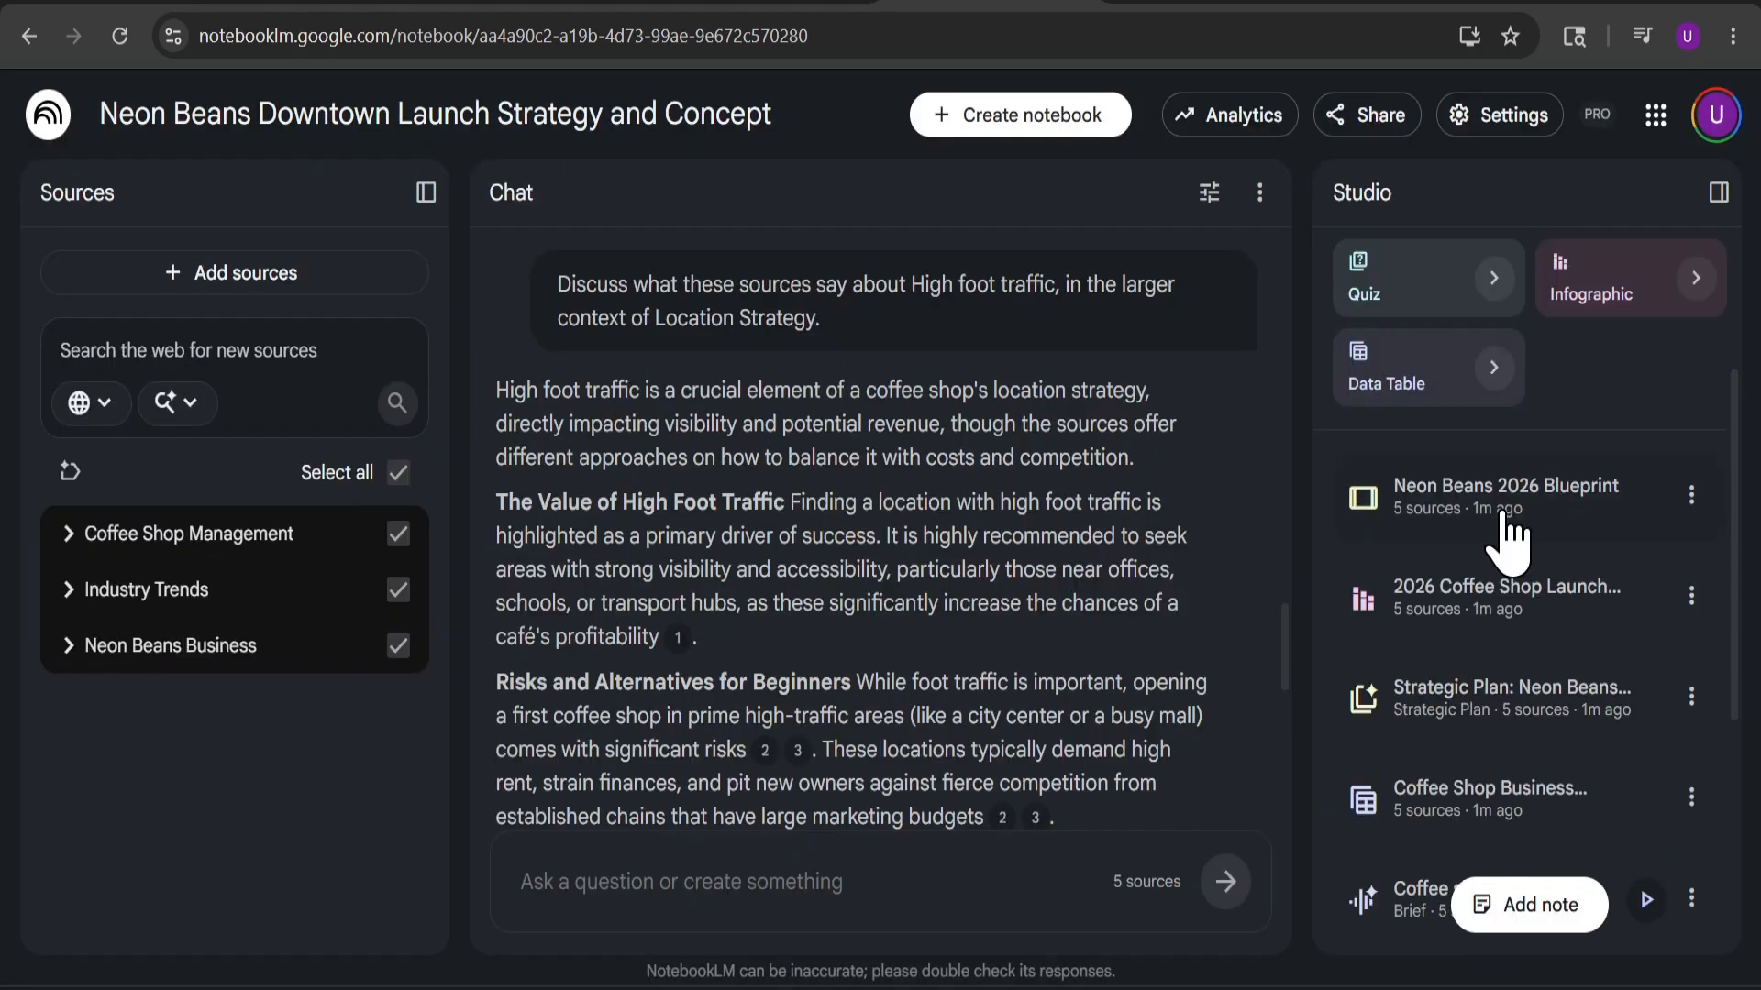
Open the Neon Beans 2026 Blueprint slide deck in the enlarged viewer and start its full-screen slideshow.
left_click(1508, 532)
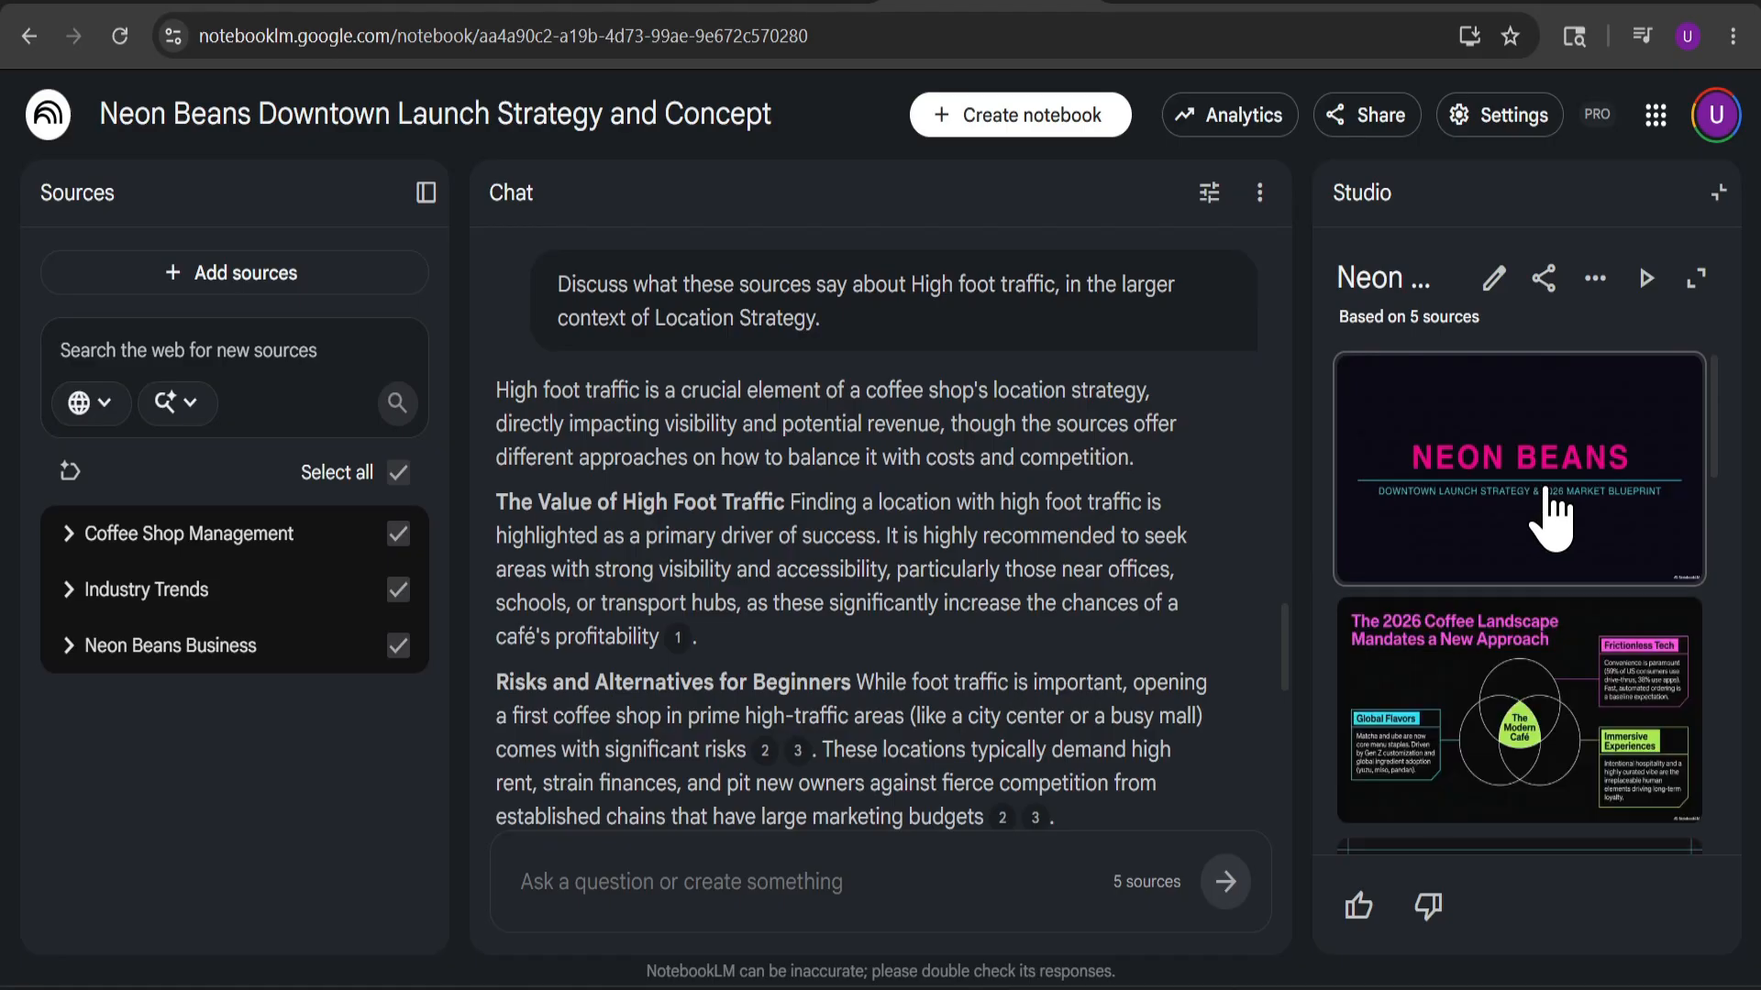
left_click(1692, 283)
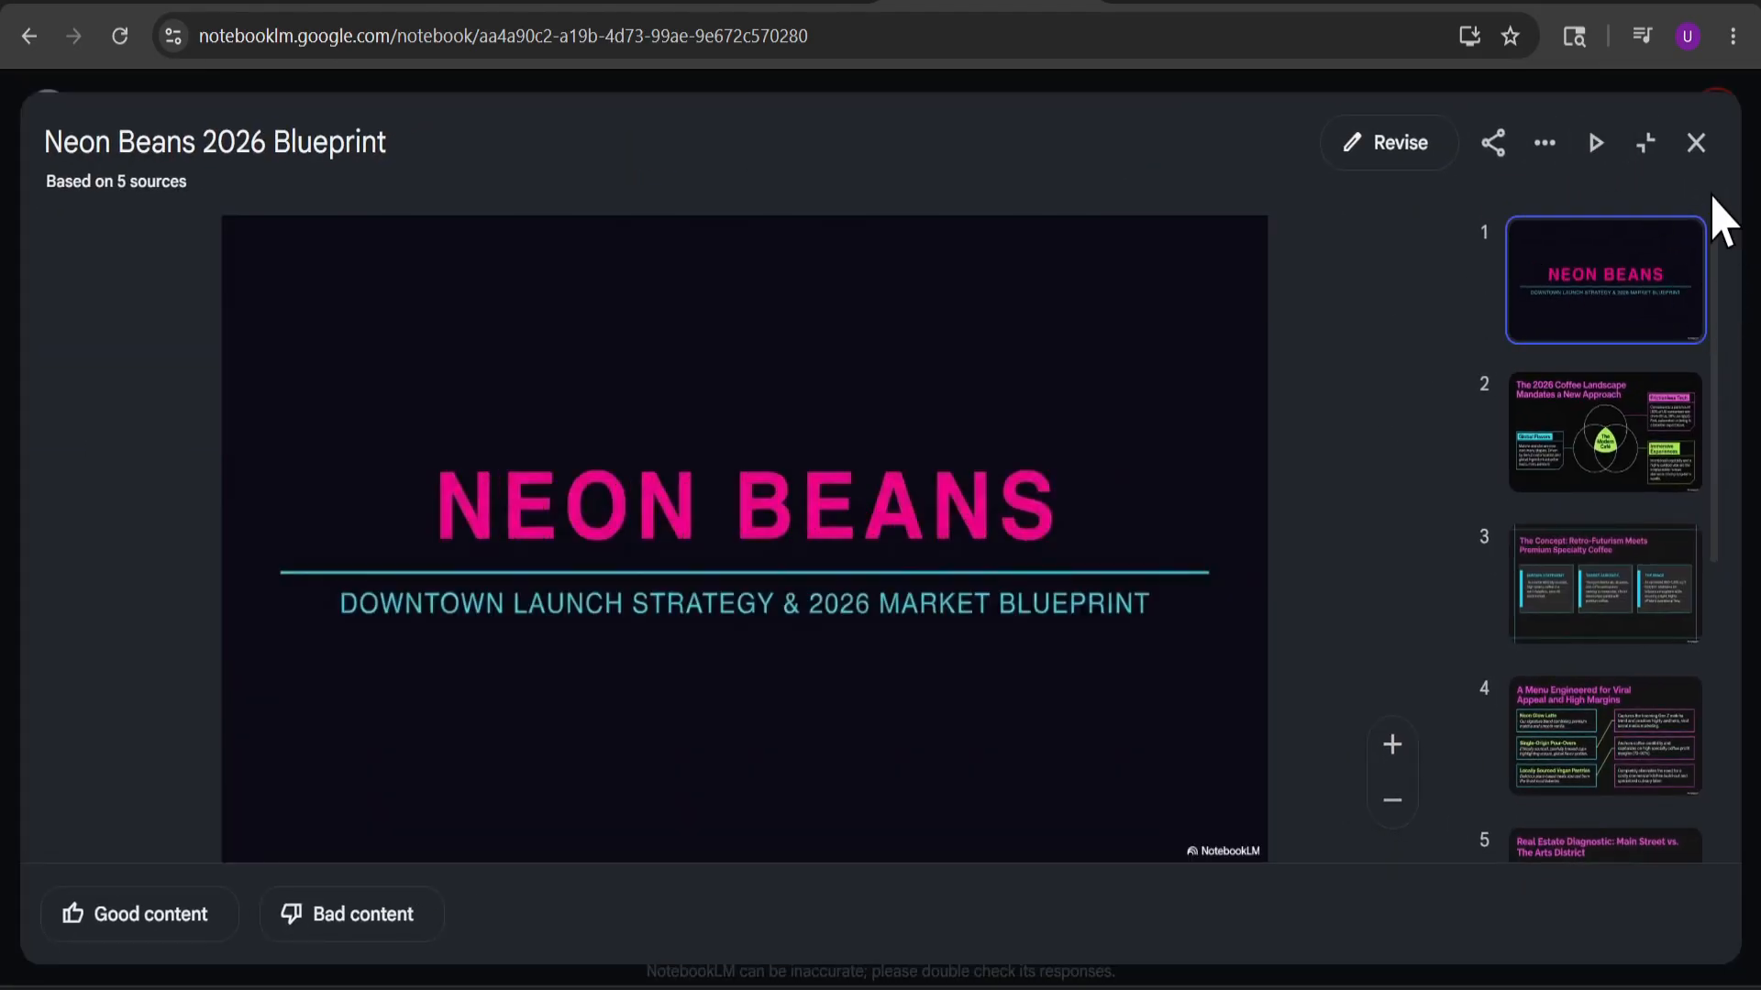
left_click(1596, 144)
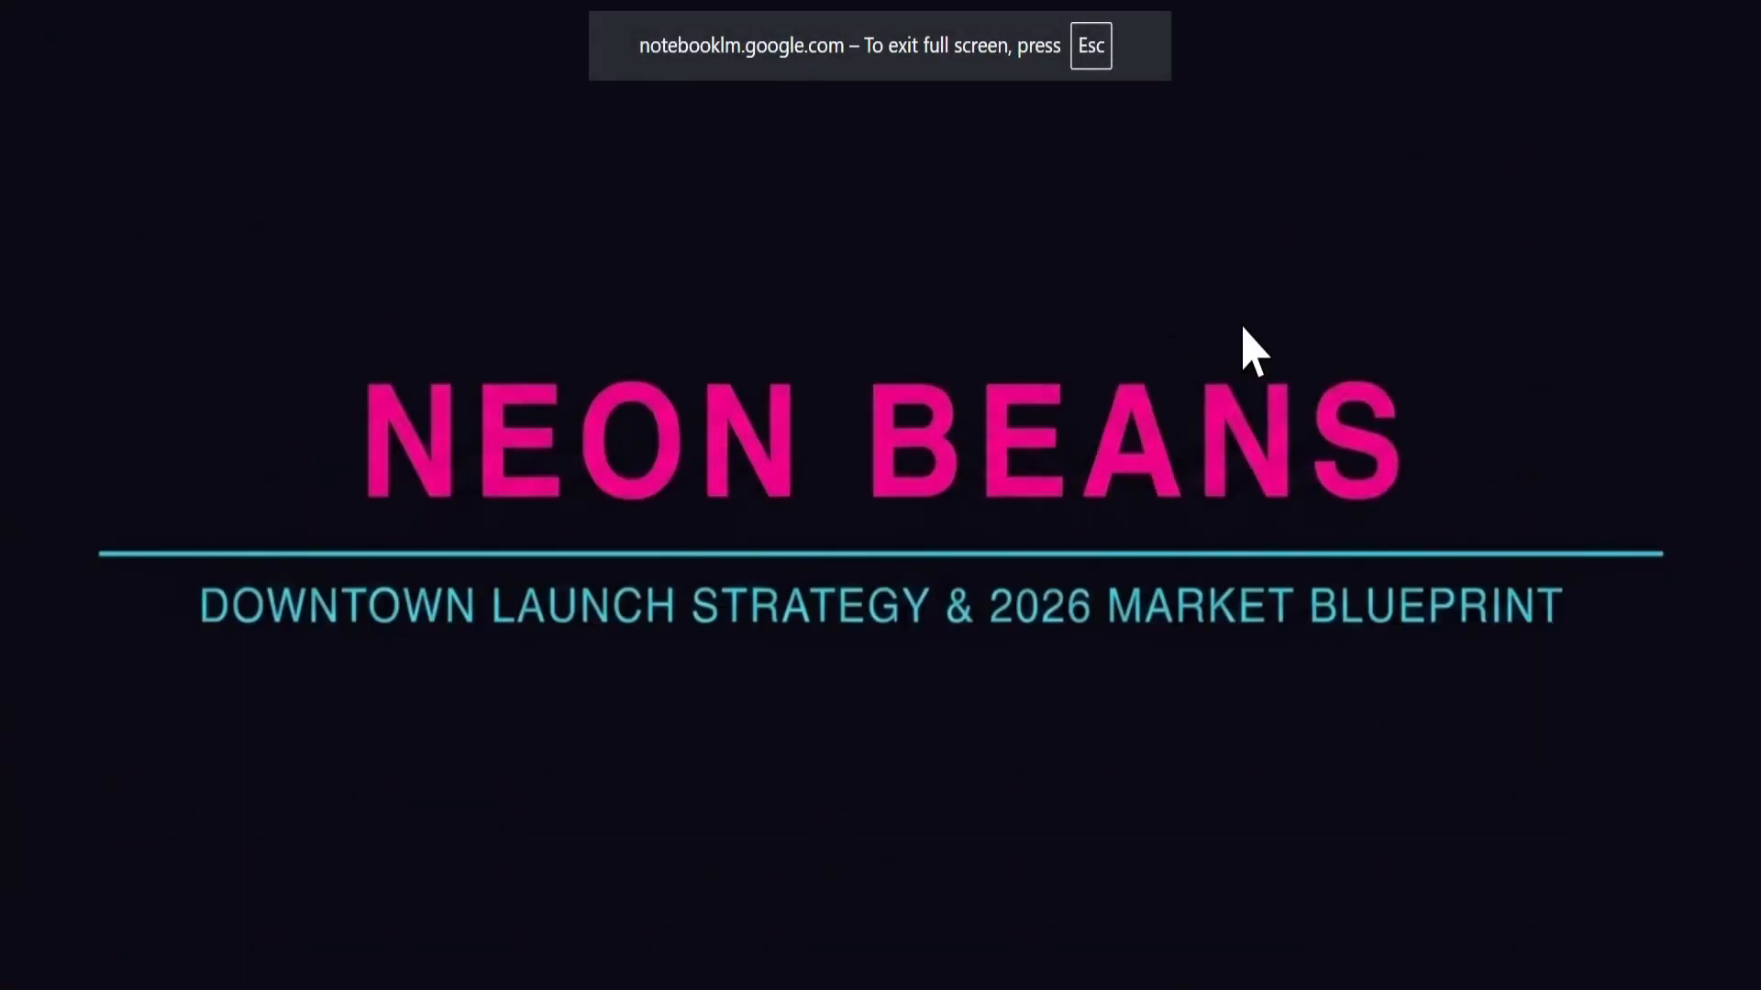
Page through the slideshow up to the 4-Week Launch Roadmap slide and leave full screen.
key("Right")
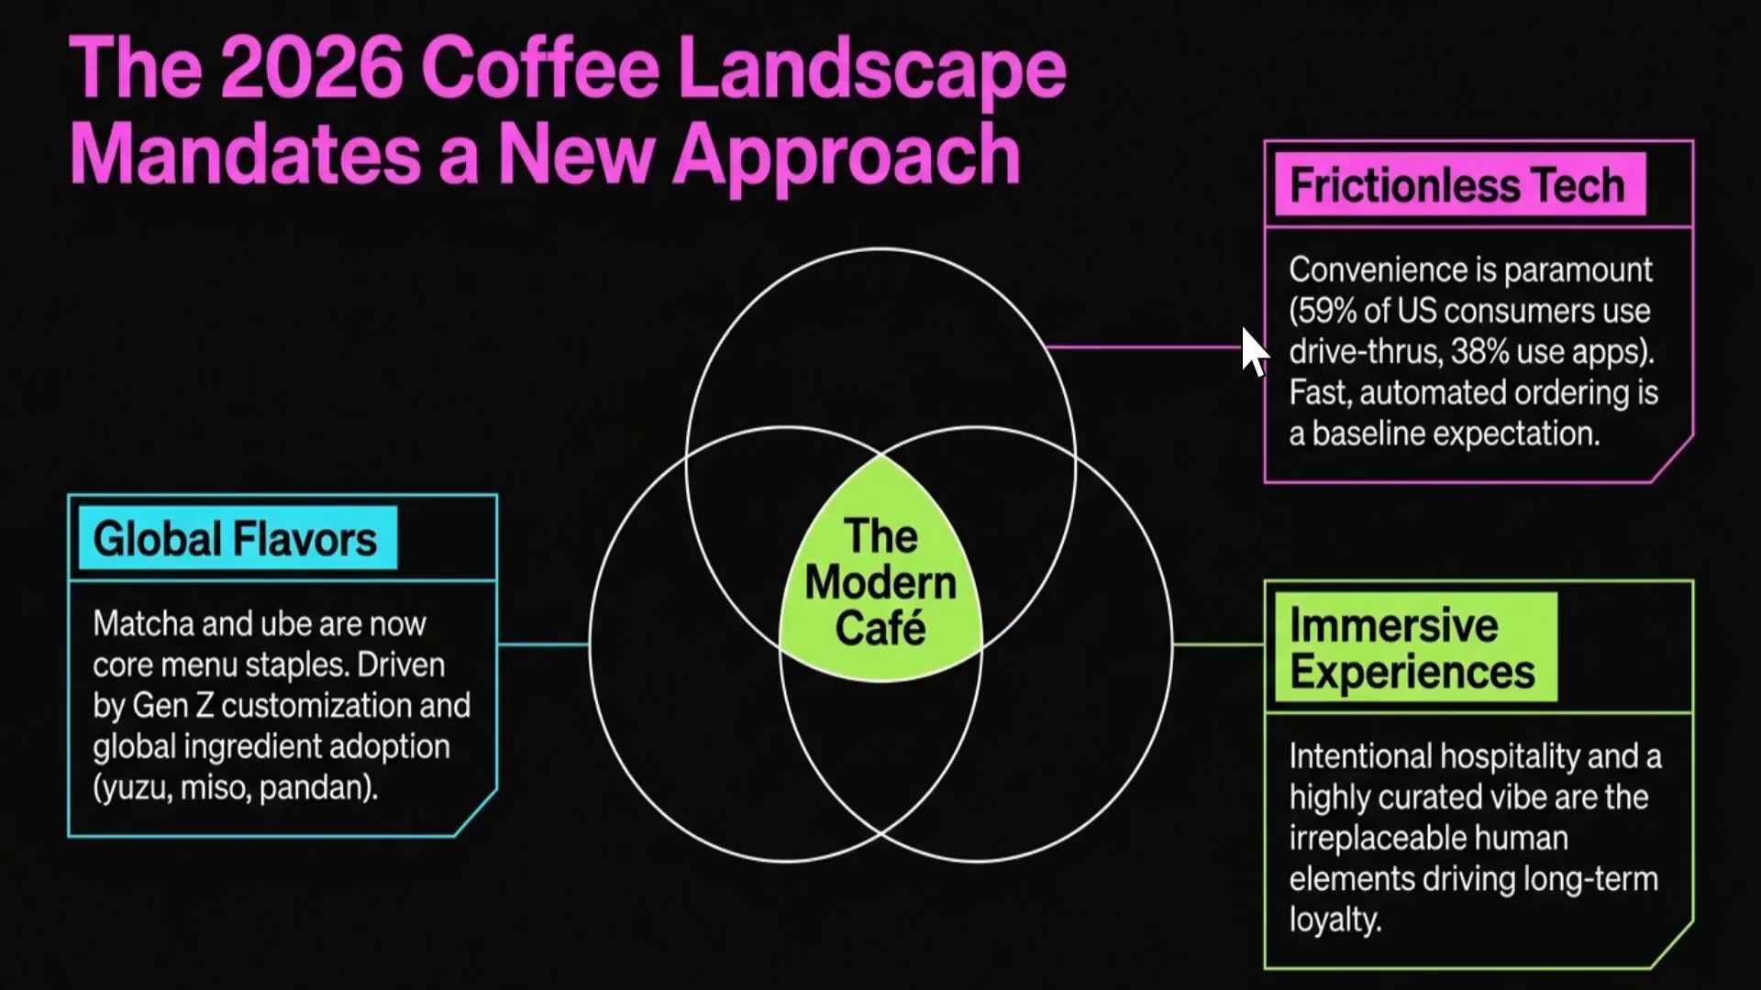
key("Right")
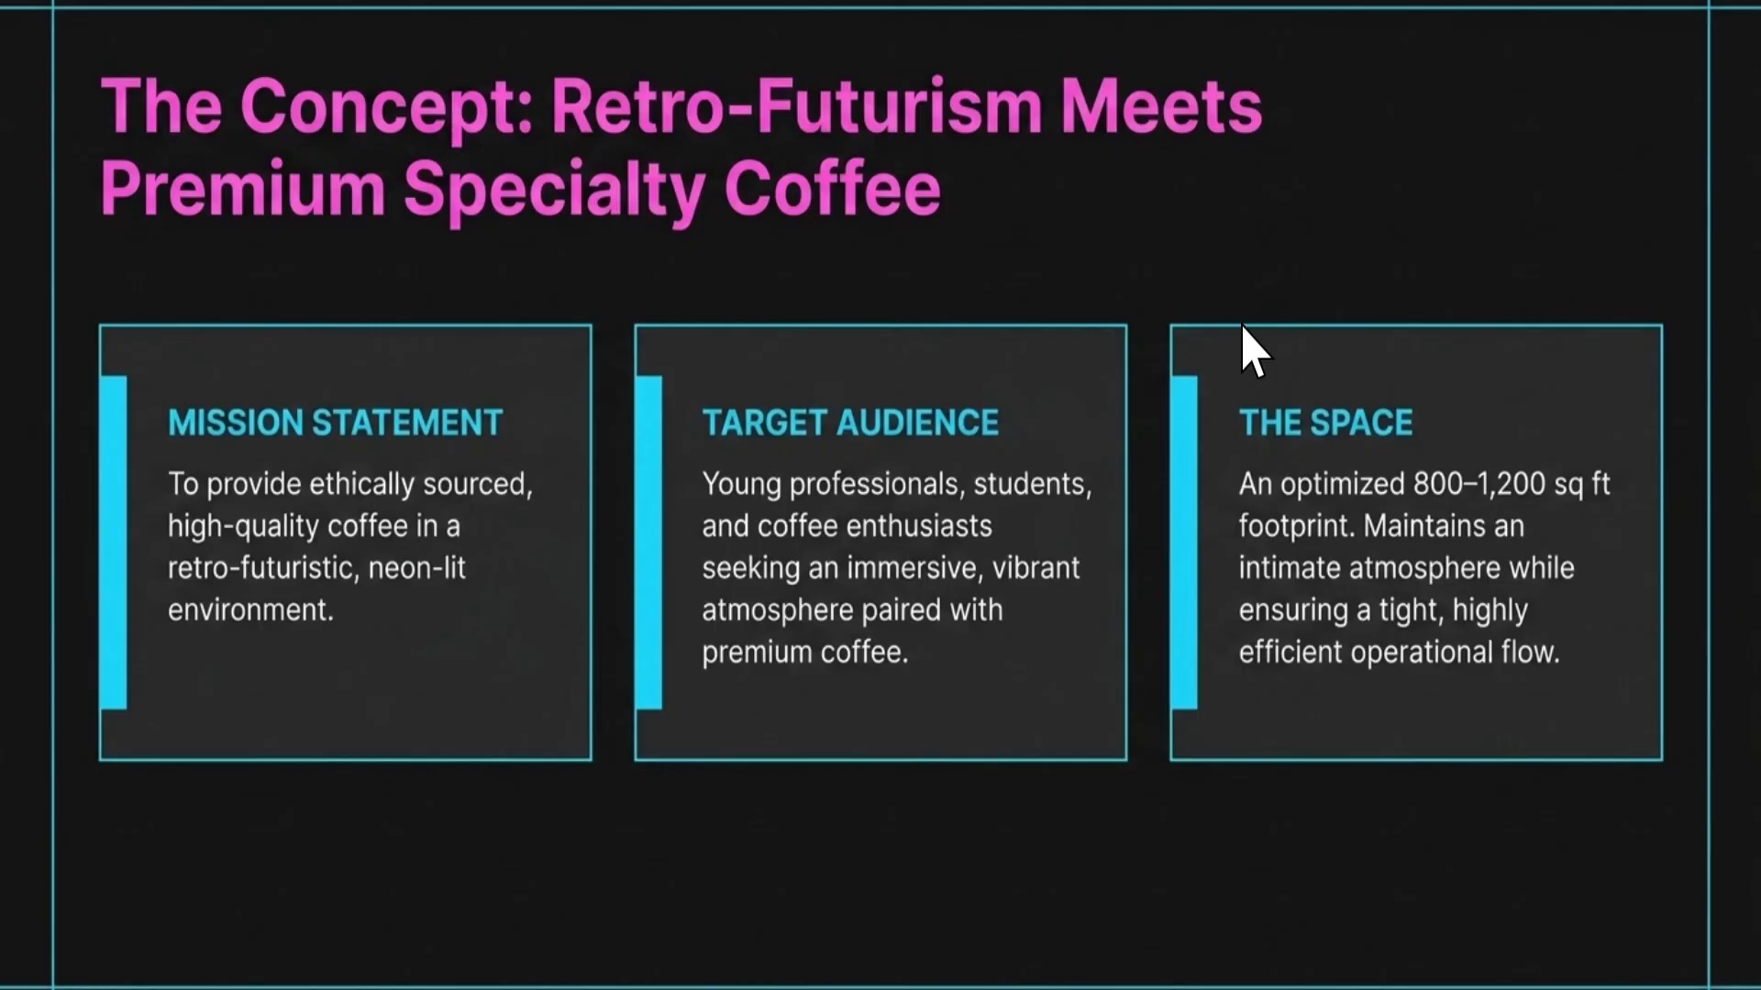
key("Right")
key("Right")
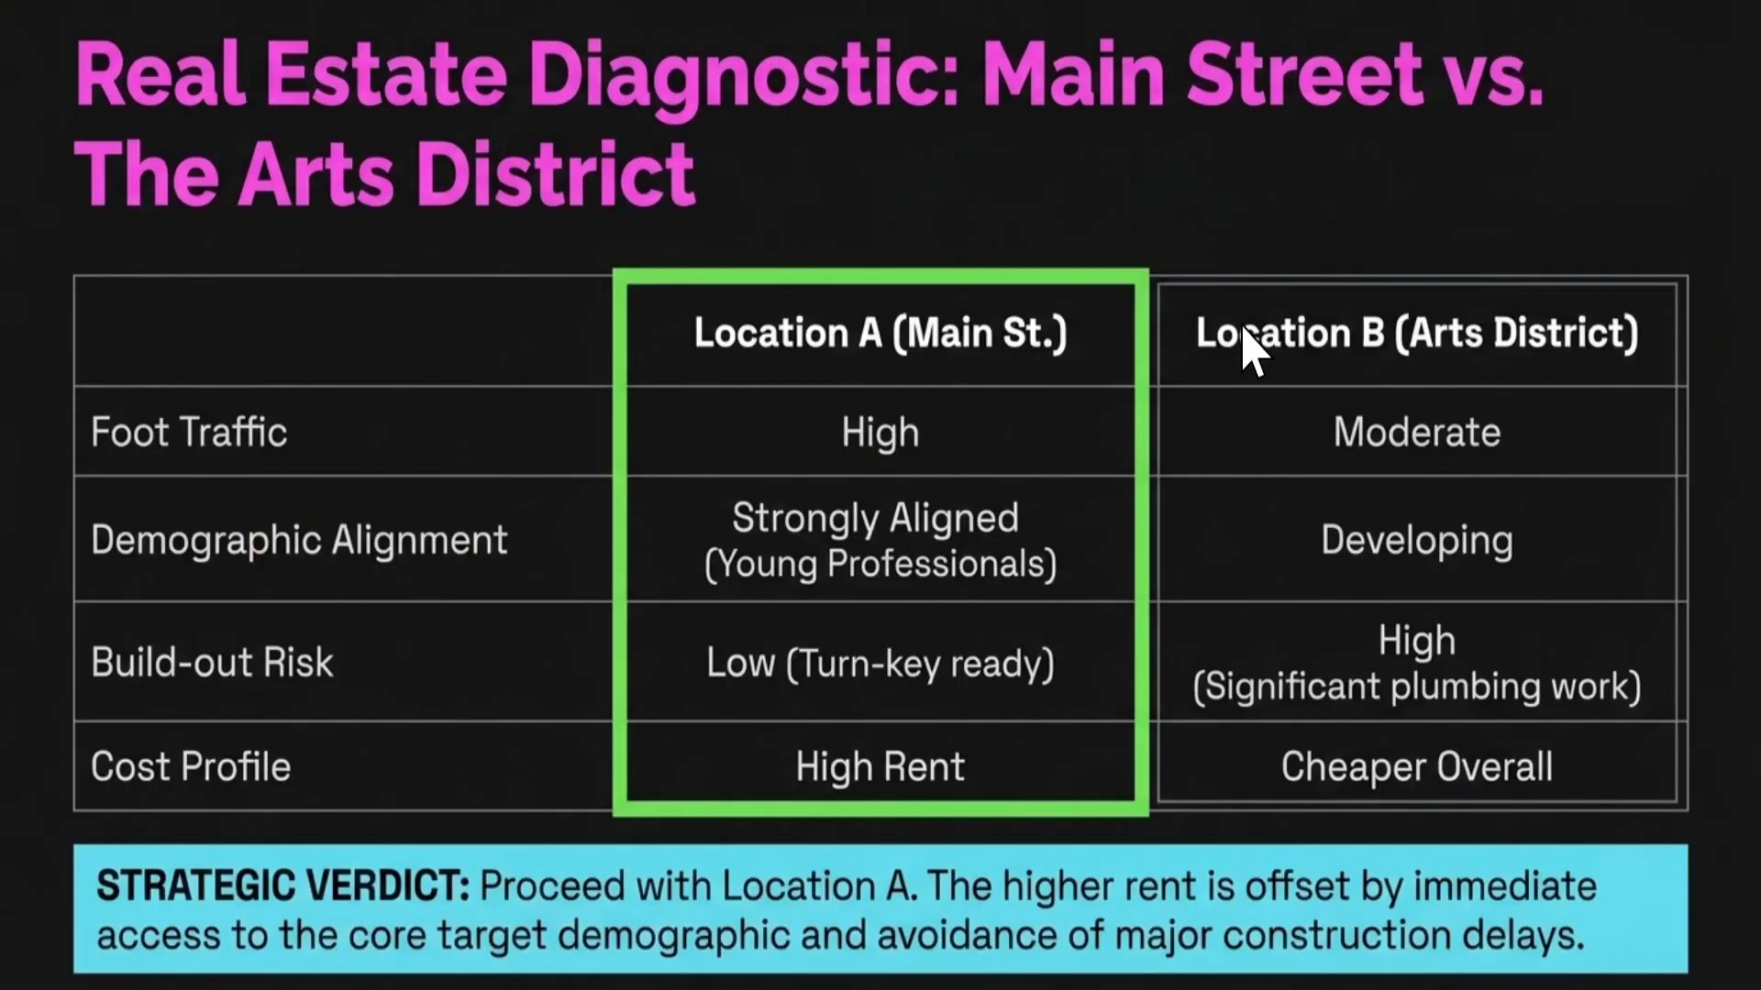
key("Right")
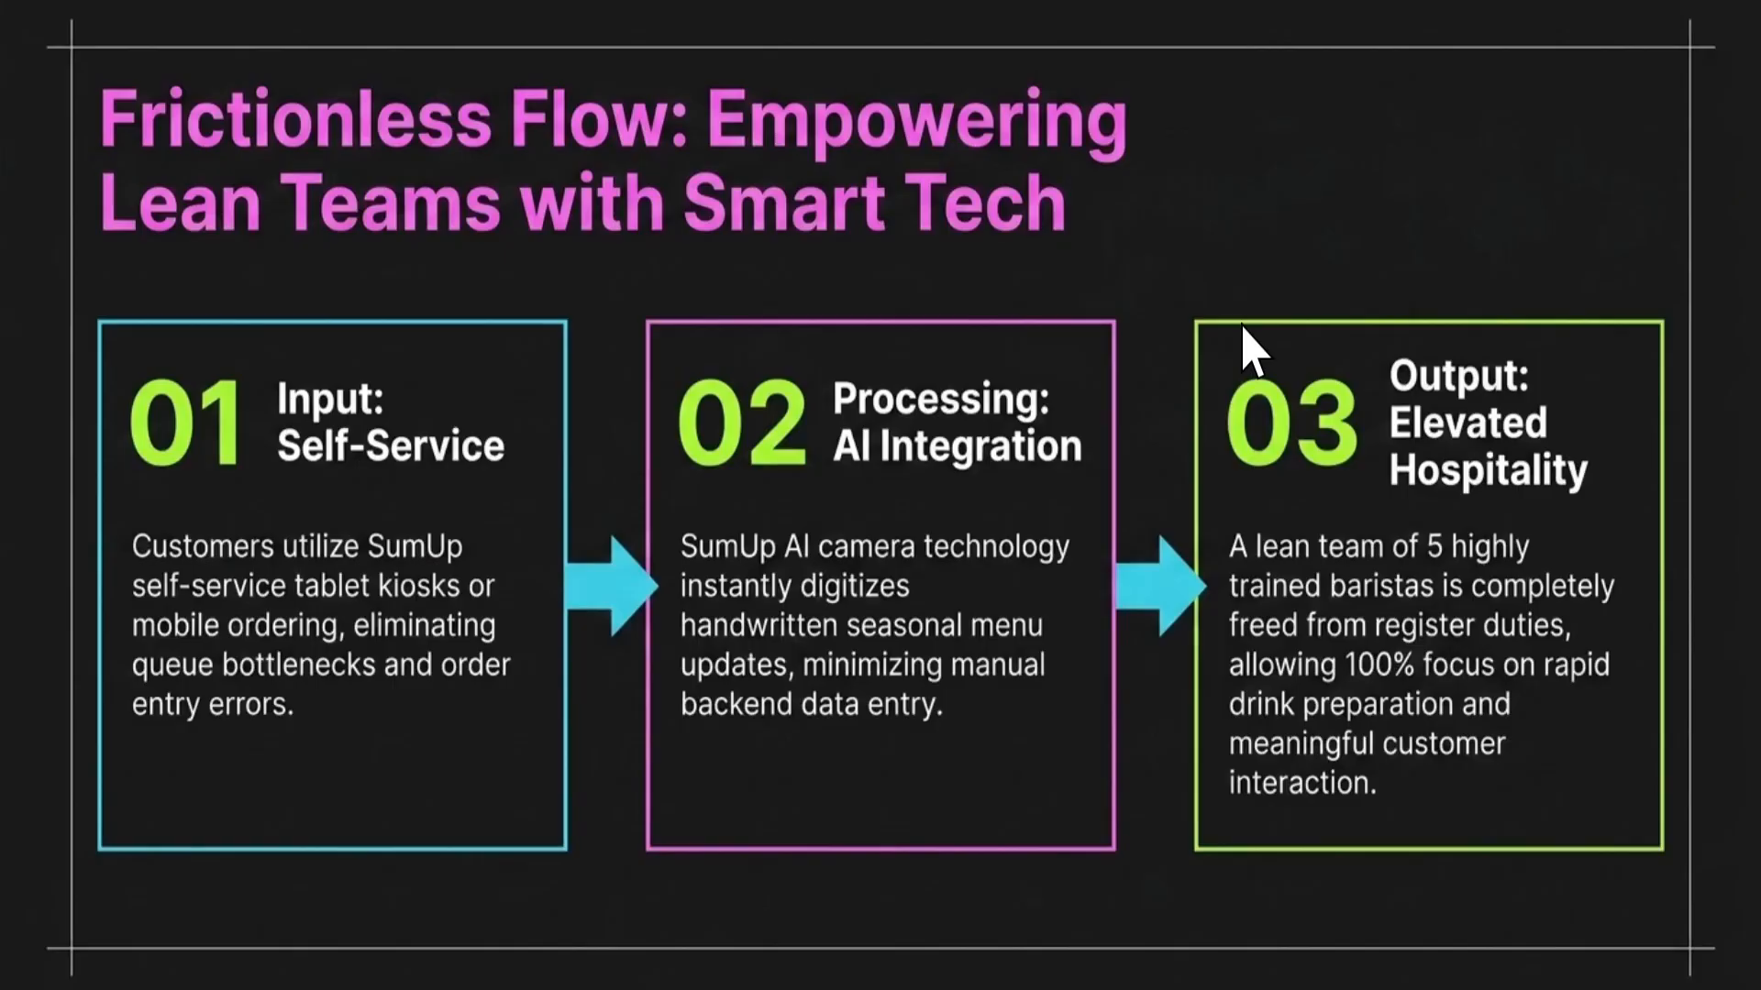
key("Right")
key("Right")
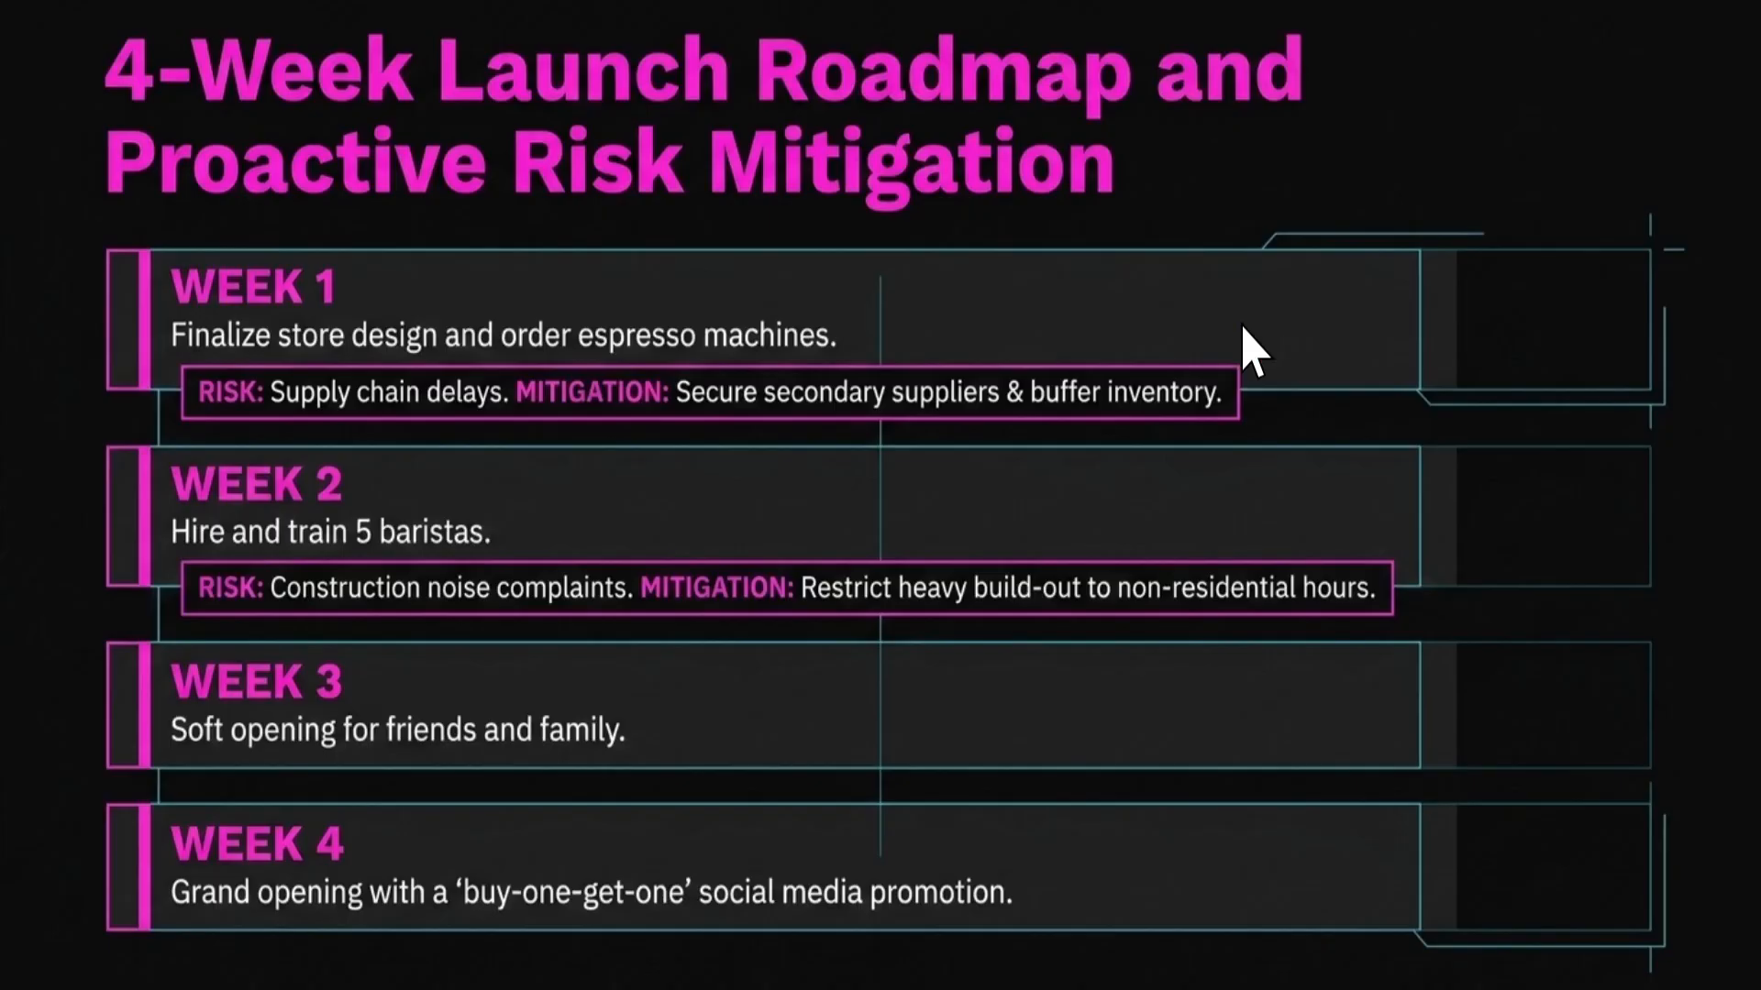
key("Escape")
Check the slide deck's PDF and PowerPoint download options and close the deck.
left_click(1546, 147)
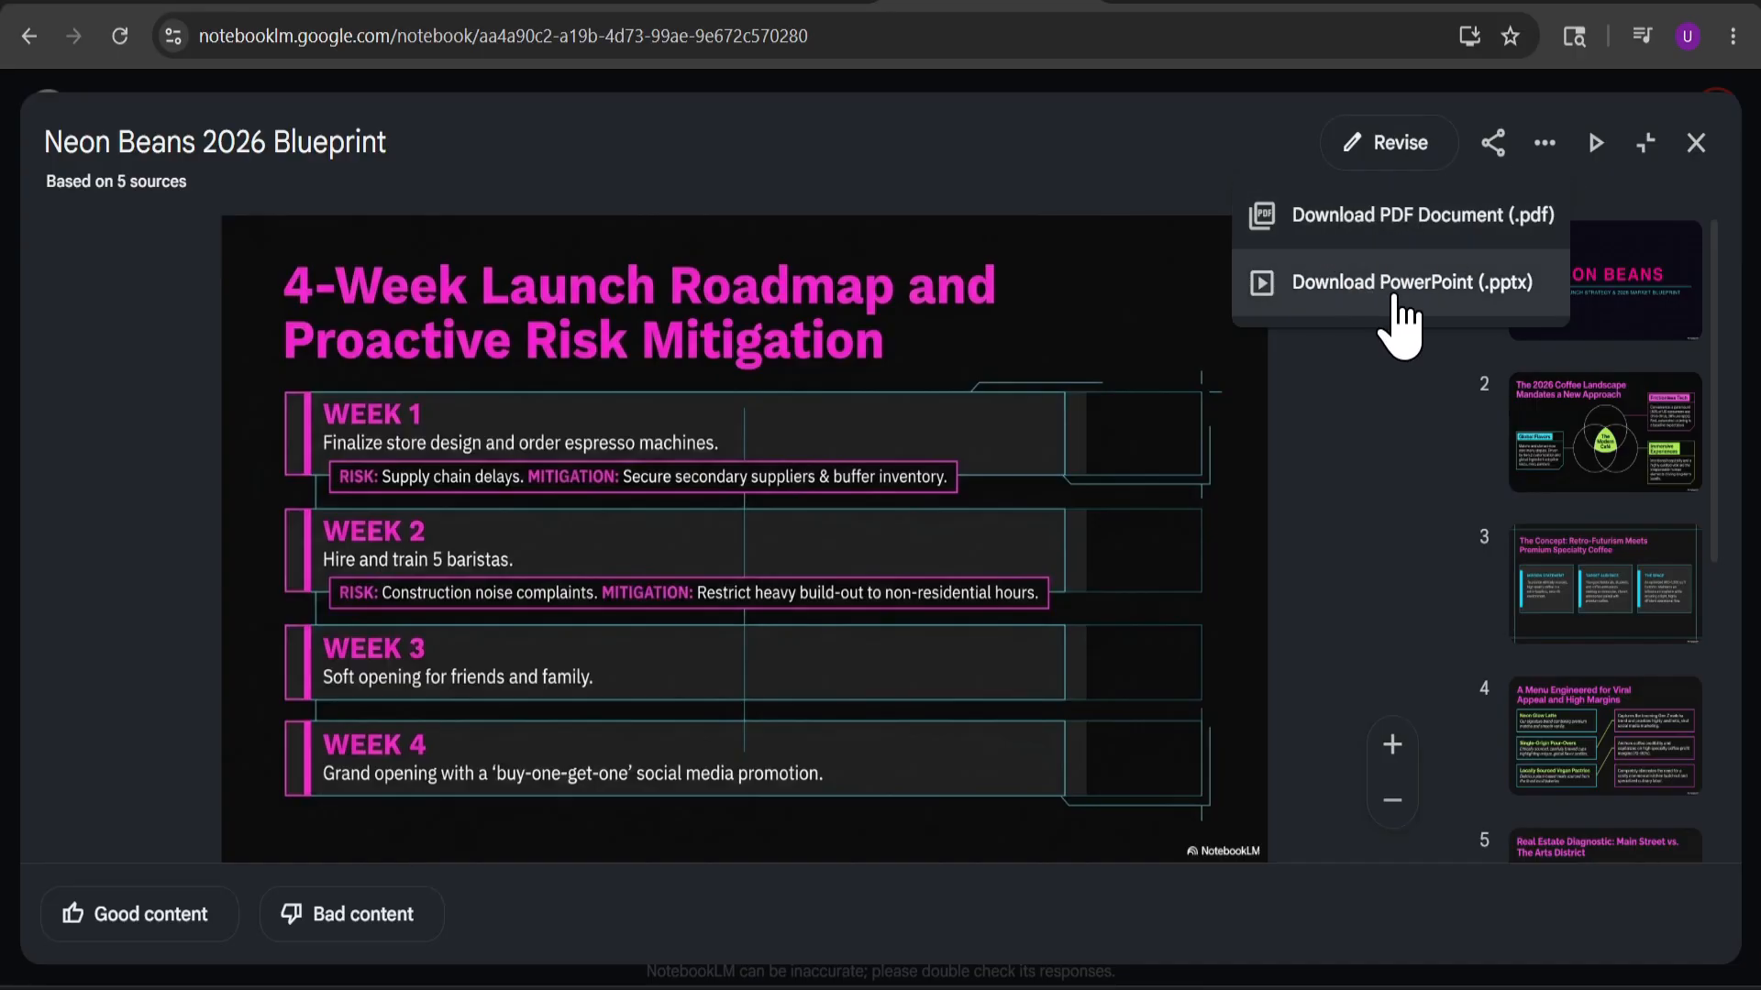
left_click(1696, 143)
left_click(1696, 143)
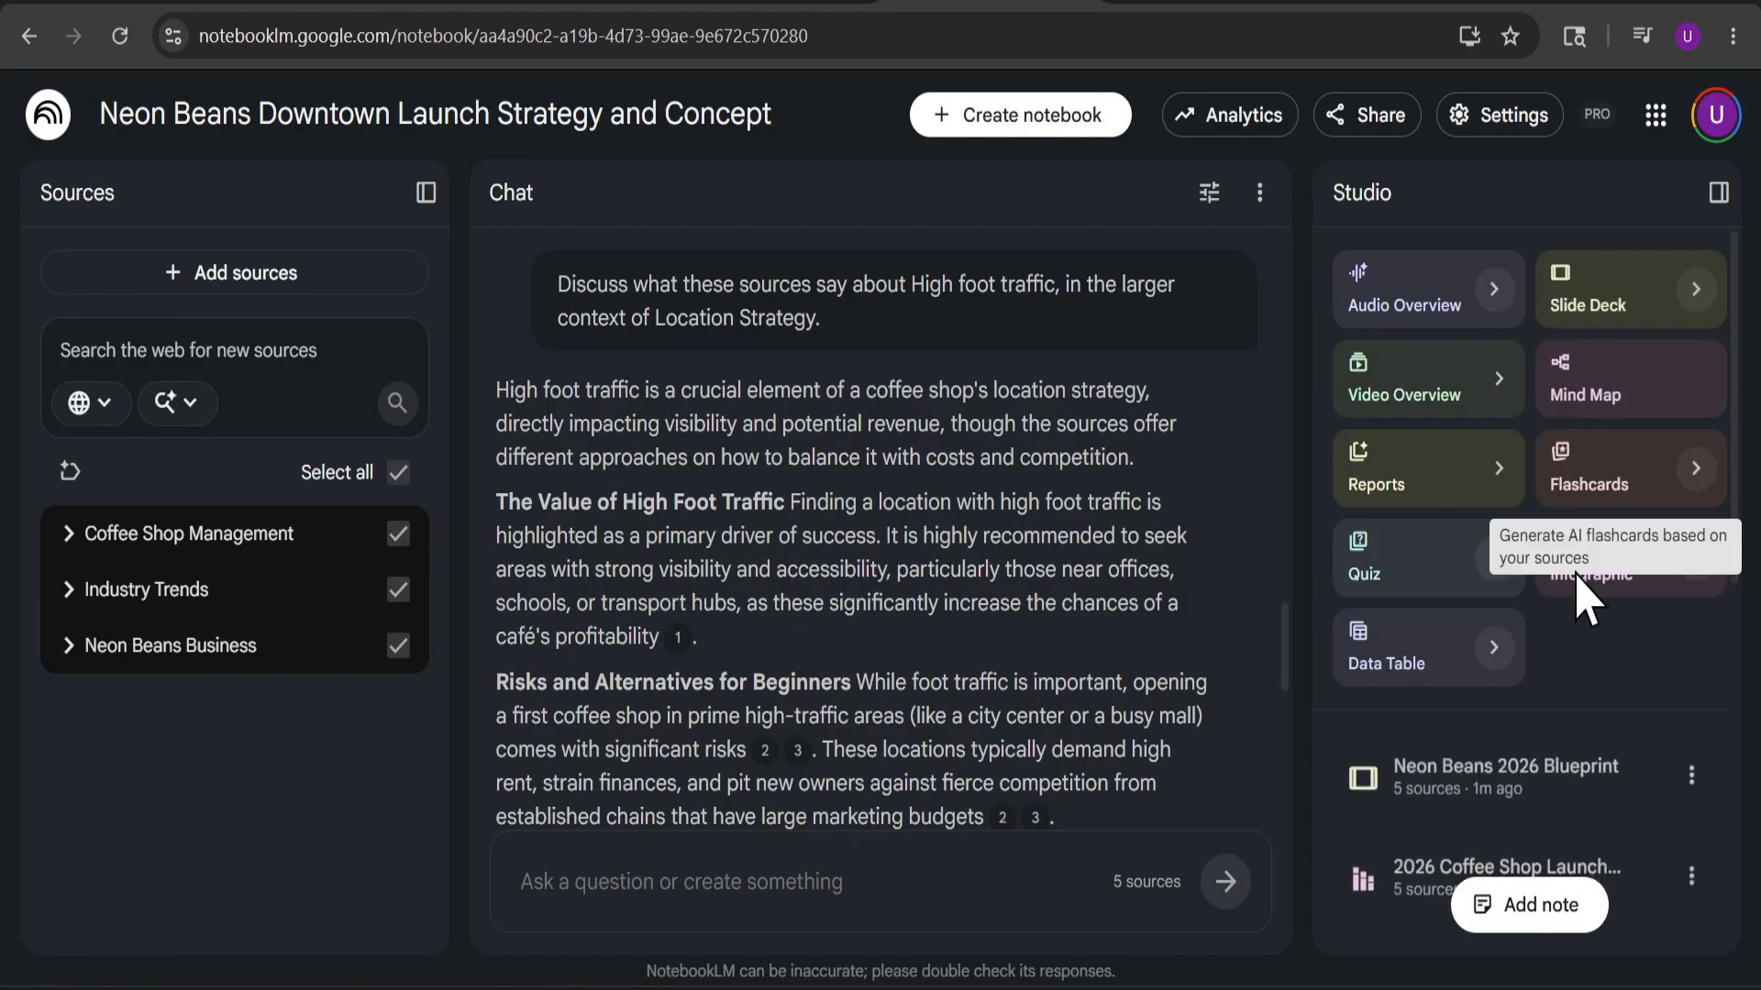
Open the 2026 Coffee Shop Launch Strategy infographic and examine its trends, budget rule and launch sequence up close.
scroll(1588, 733, "down", 2)
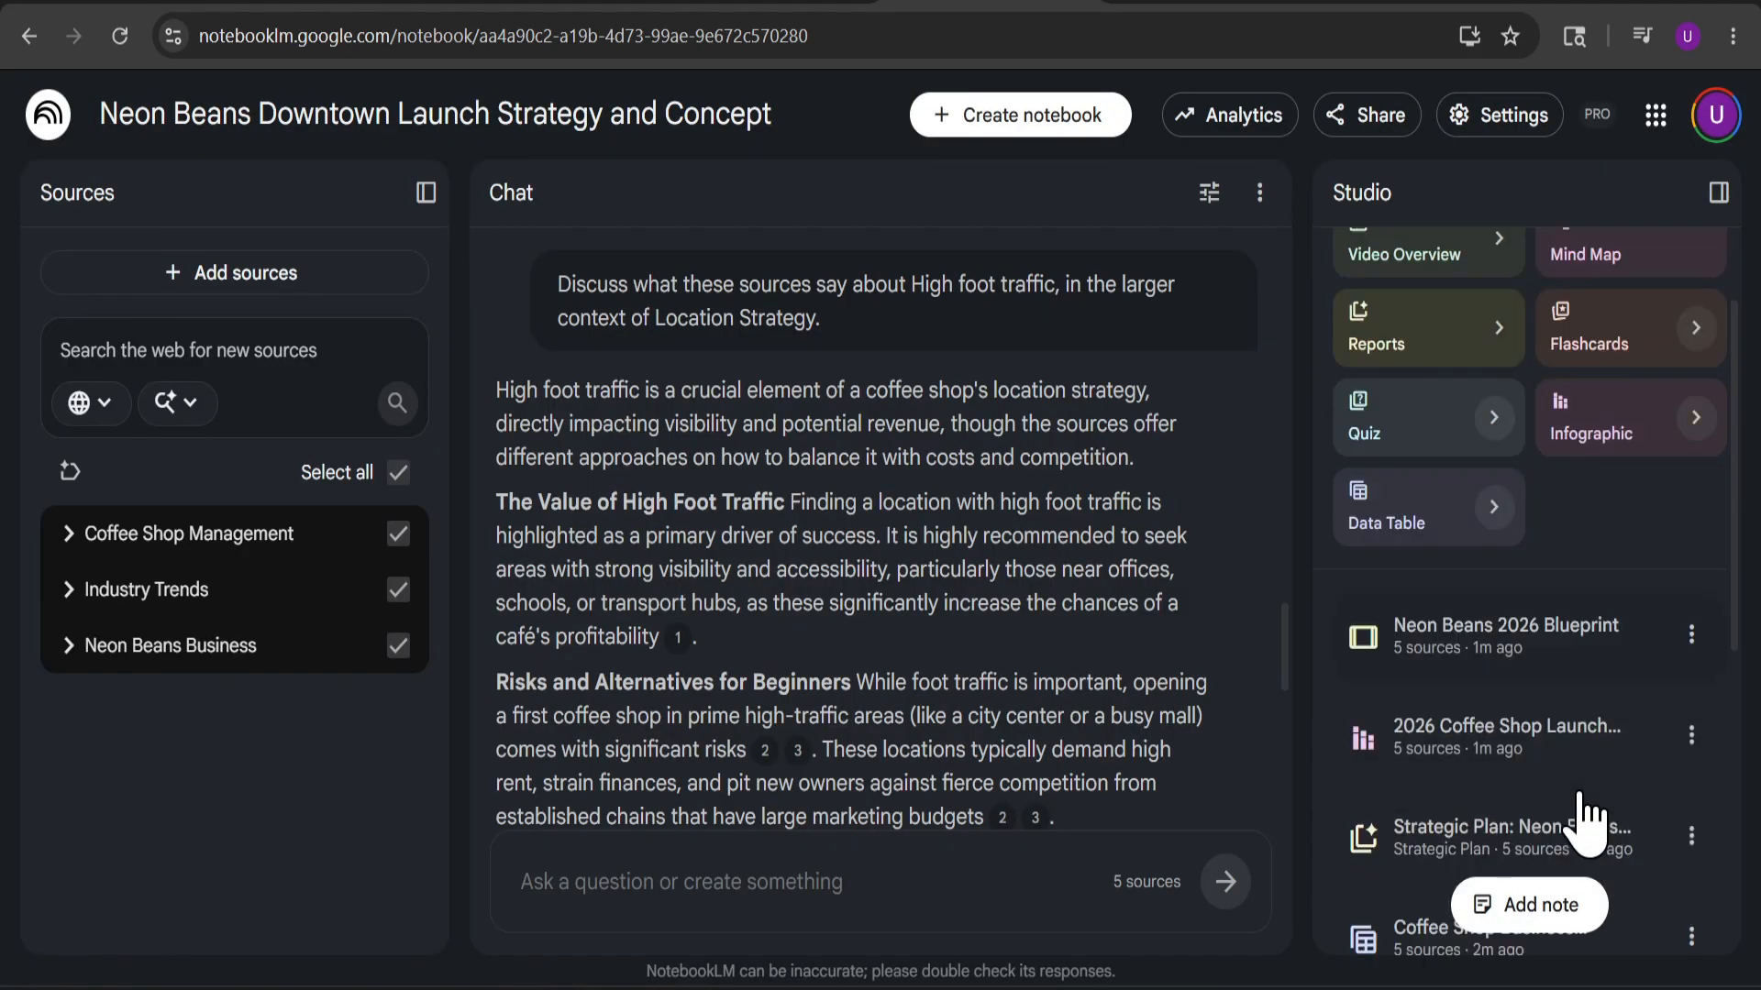
left_click(1507, 727)
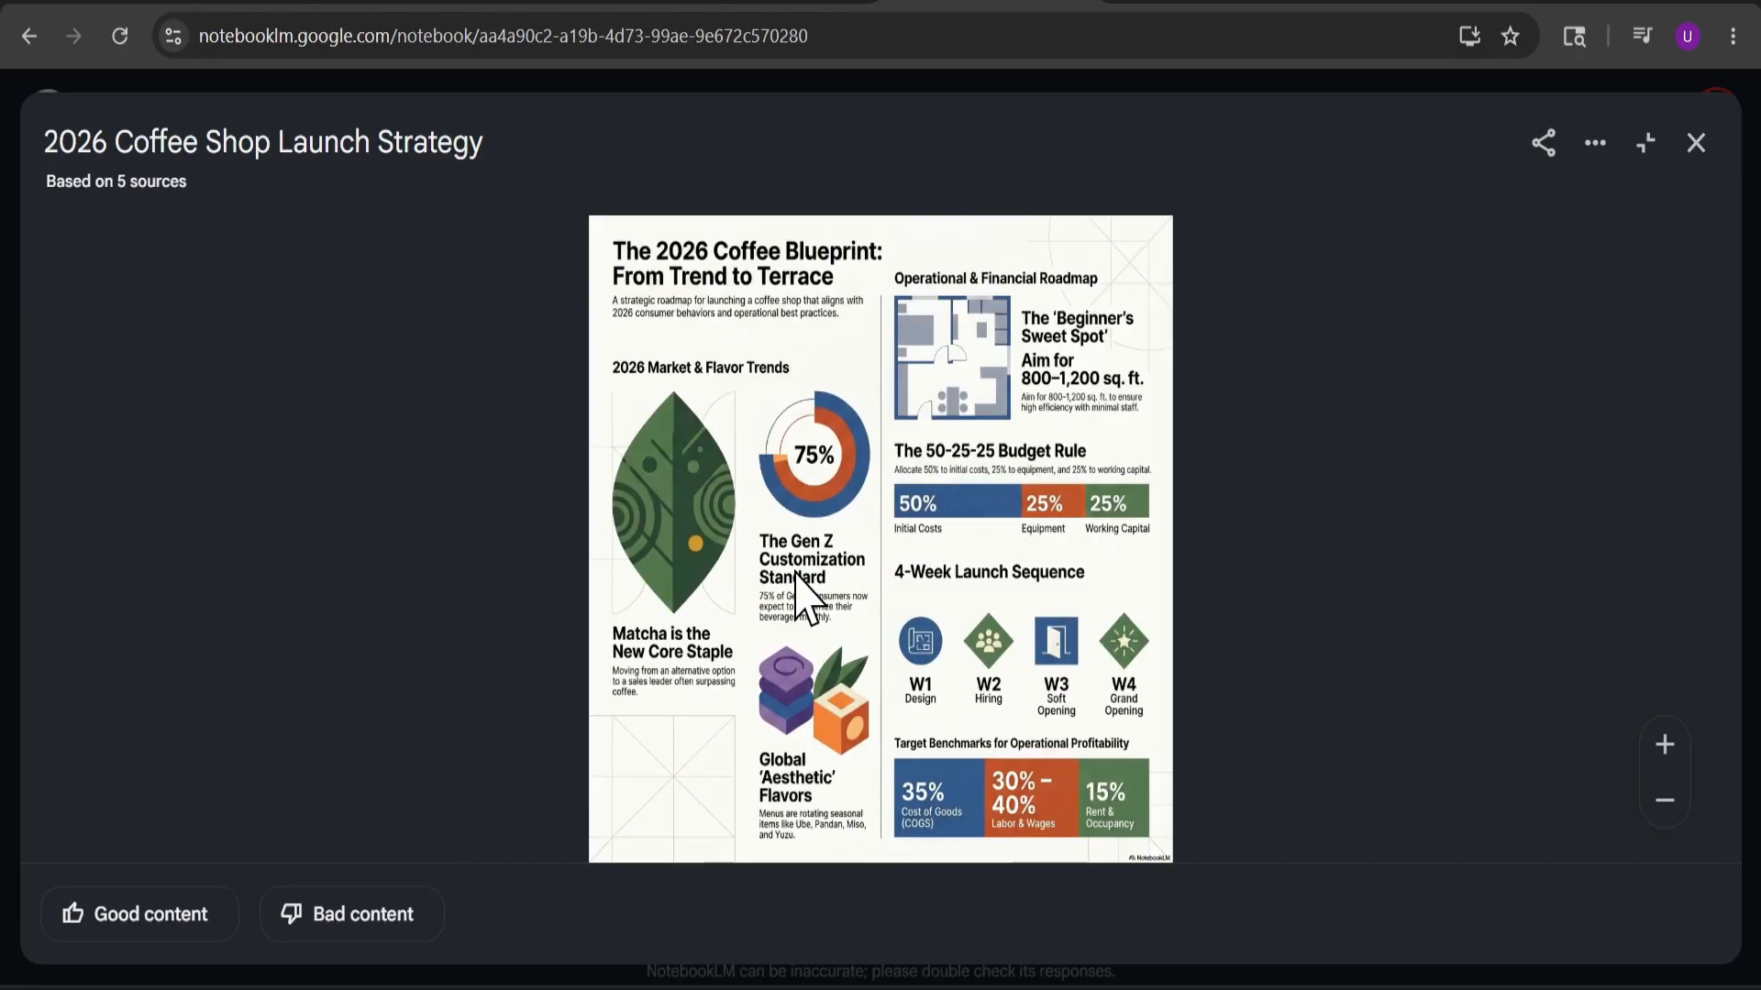
scroll(807, 600, "up", 3)
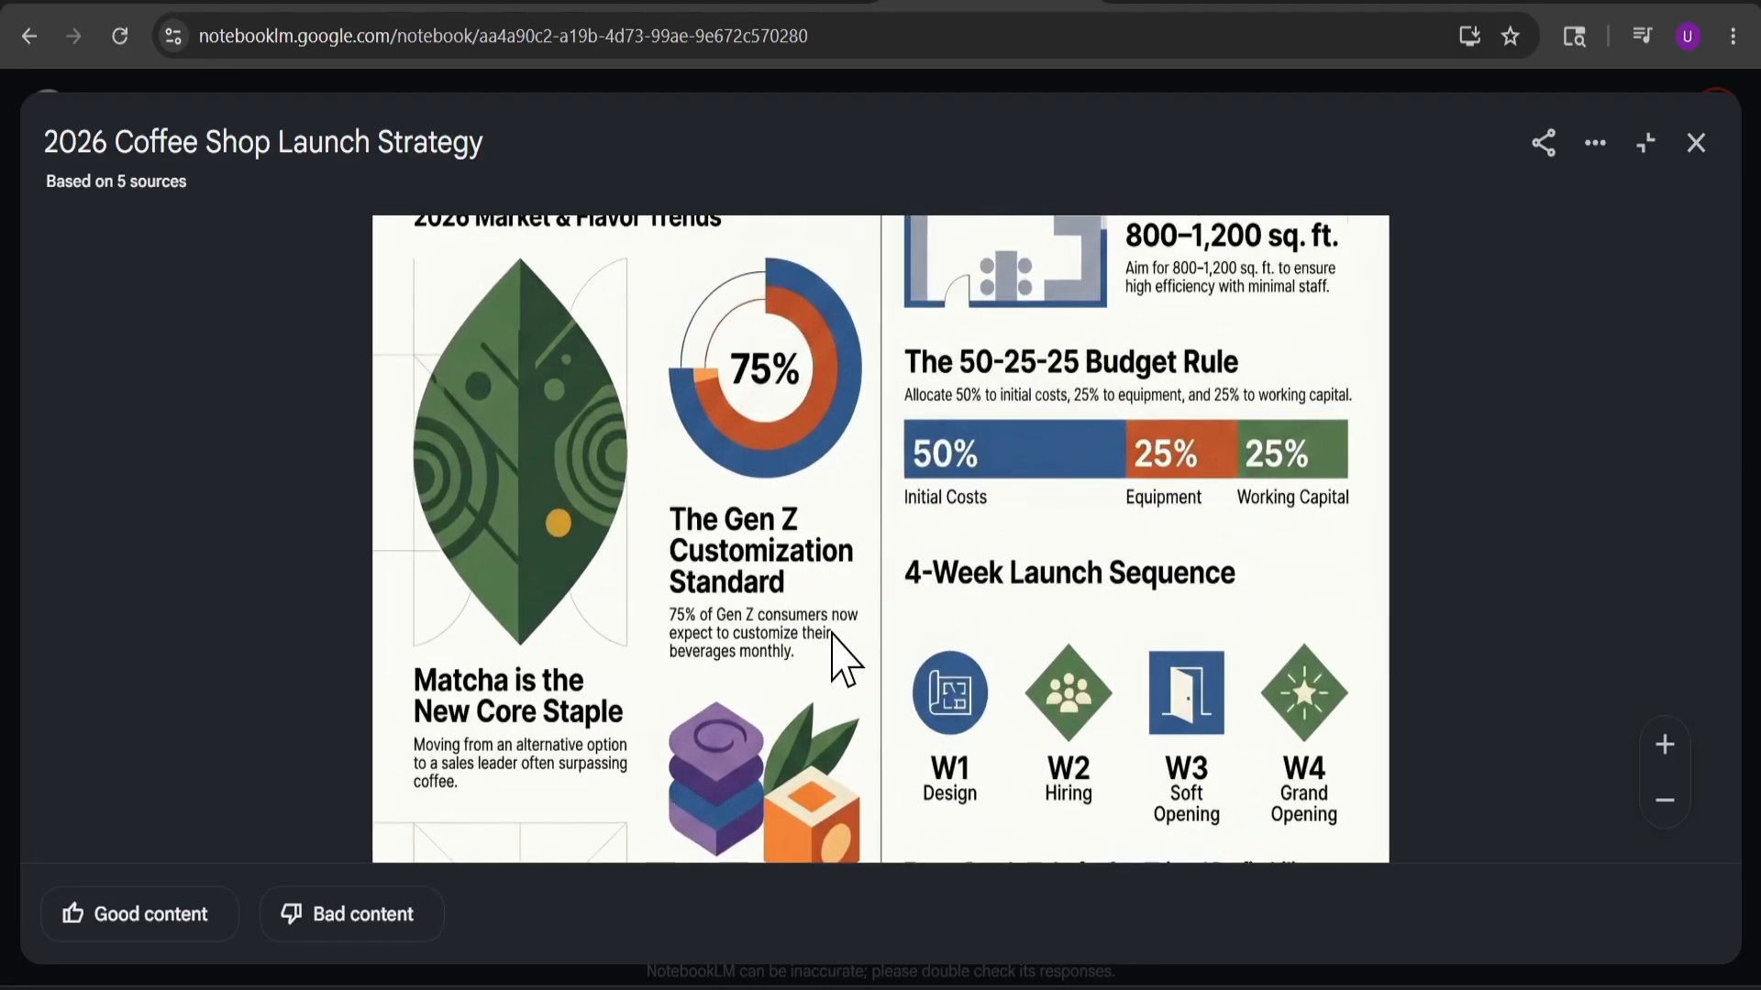
left_click_drag(832, 633, 1002, 767)
scroll(995, 602, "up", 1)
left_click_drag(995, 602, 999, 750)
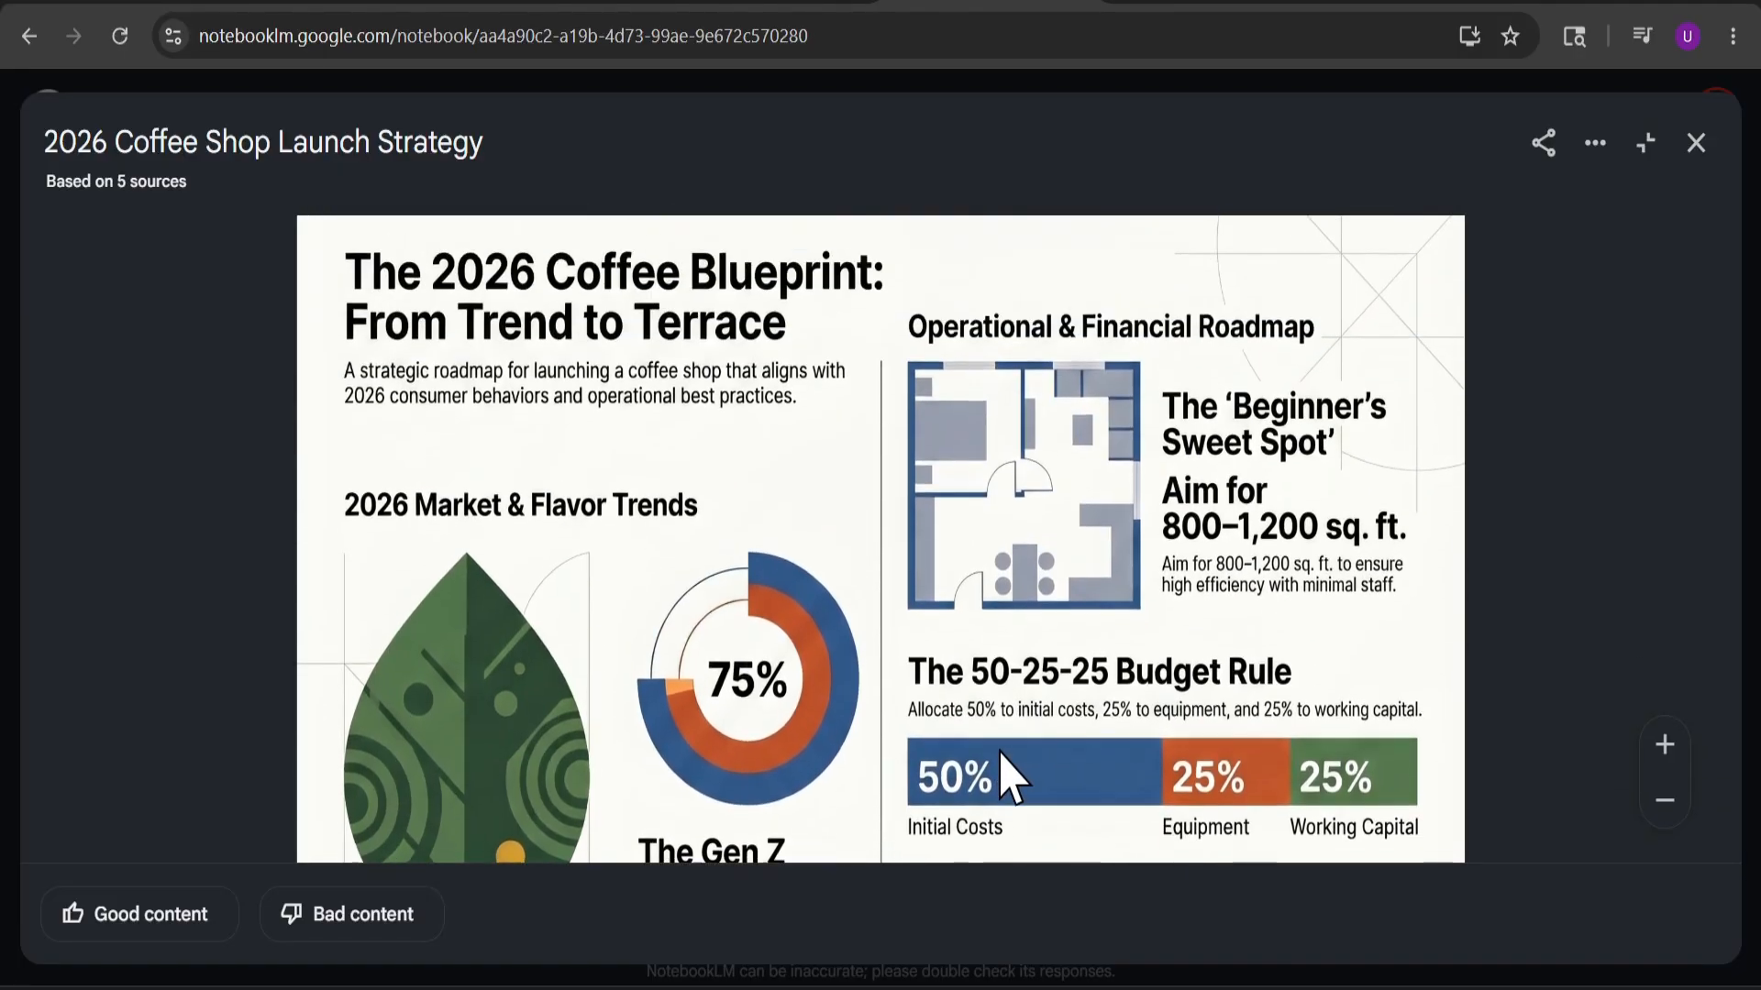
scroll(982, 570, "down", 3)
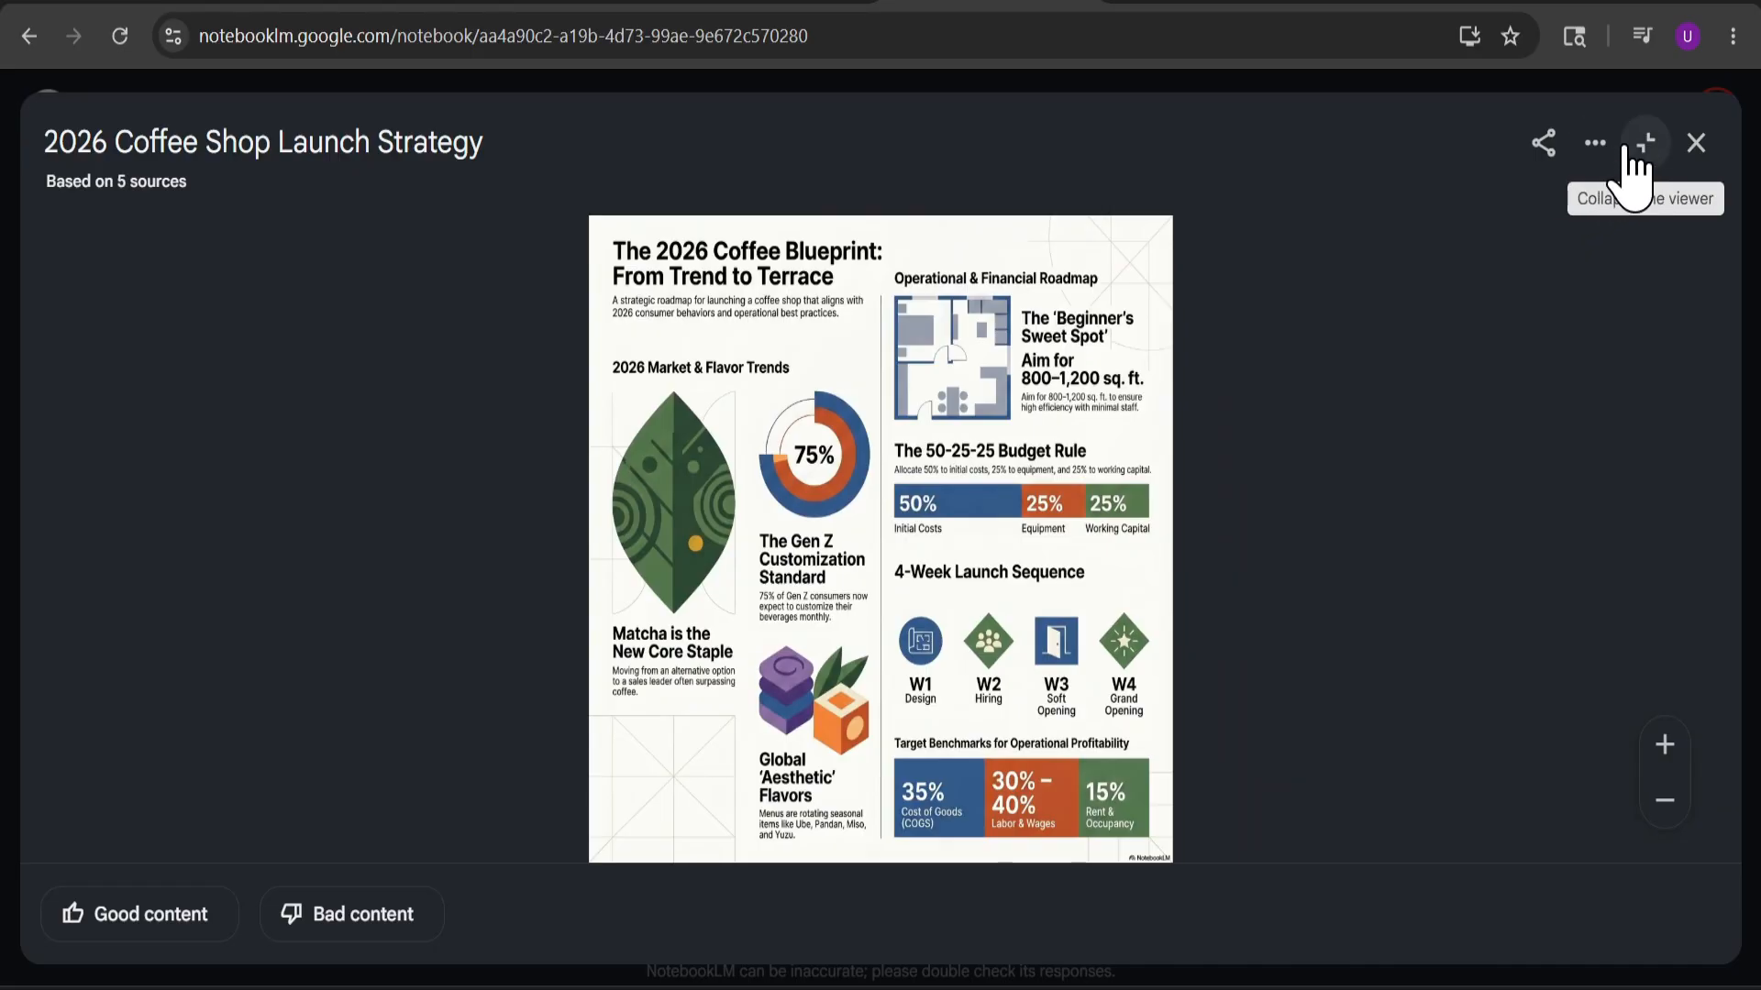
Download the 2026 Coffee Shop Launch Strategy infographic and close its viewer.
left_click(1594, 147)
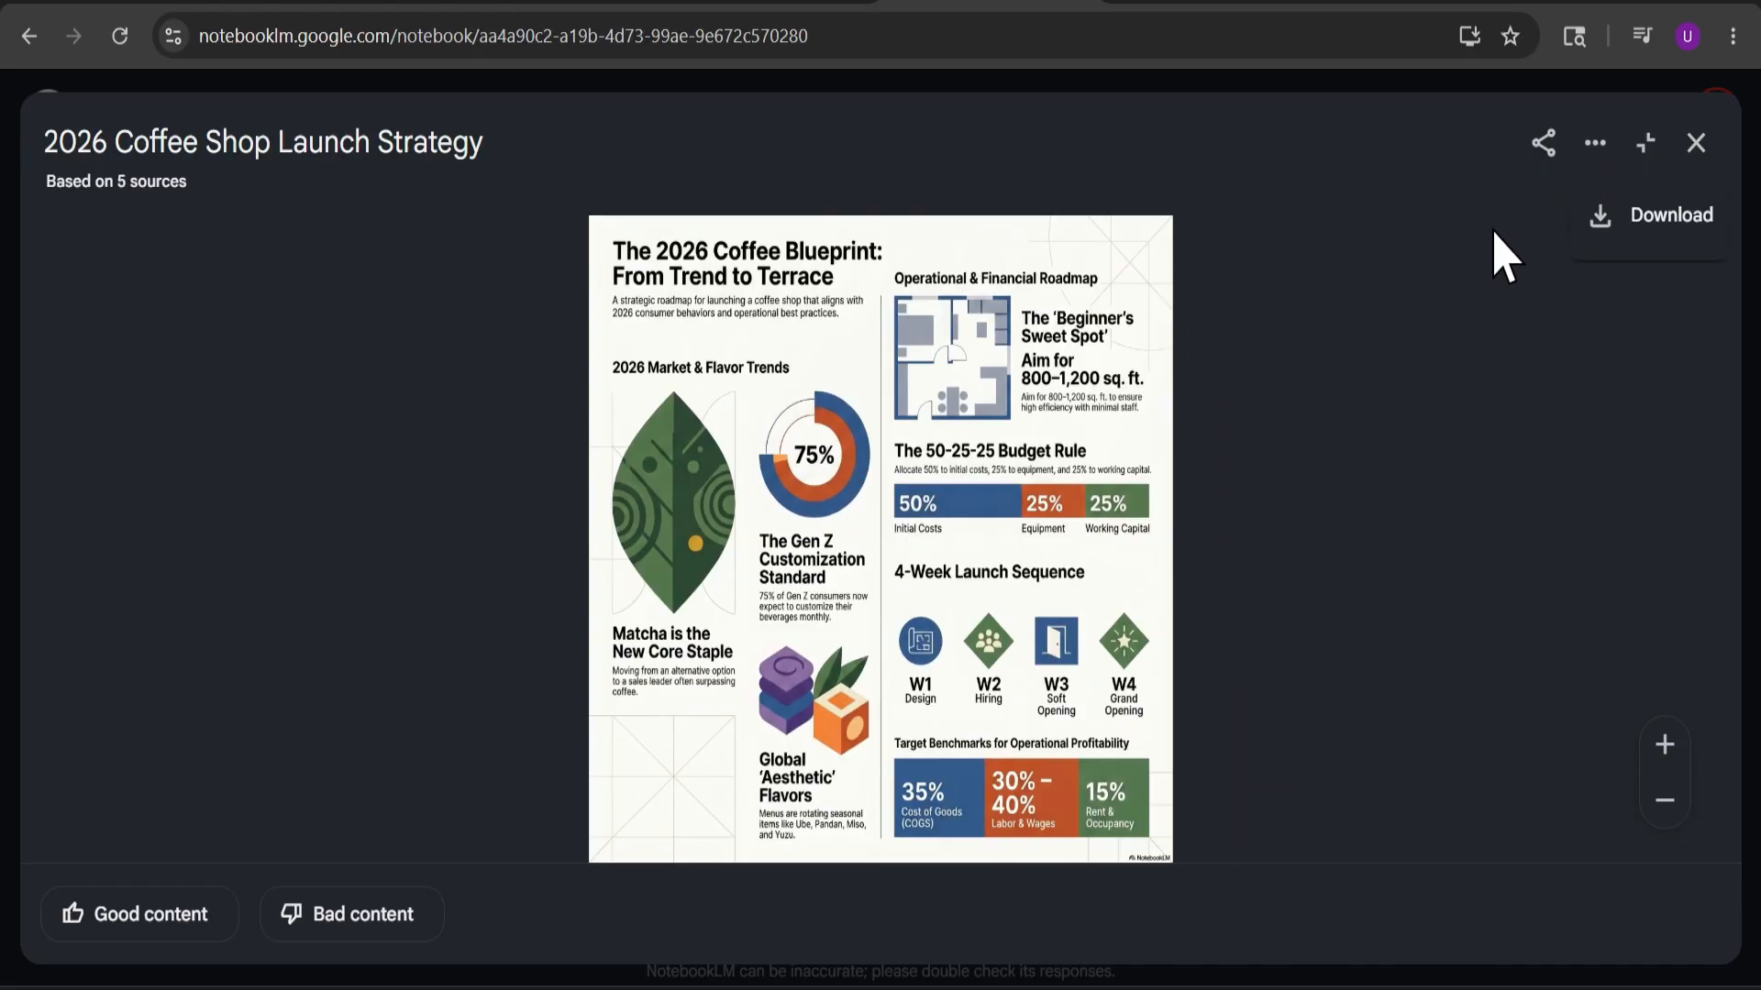
left_click(1639, 231)
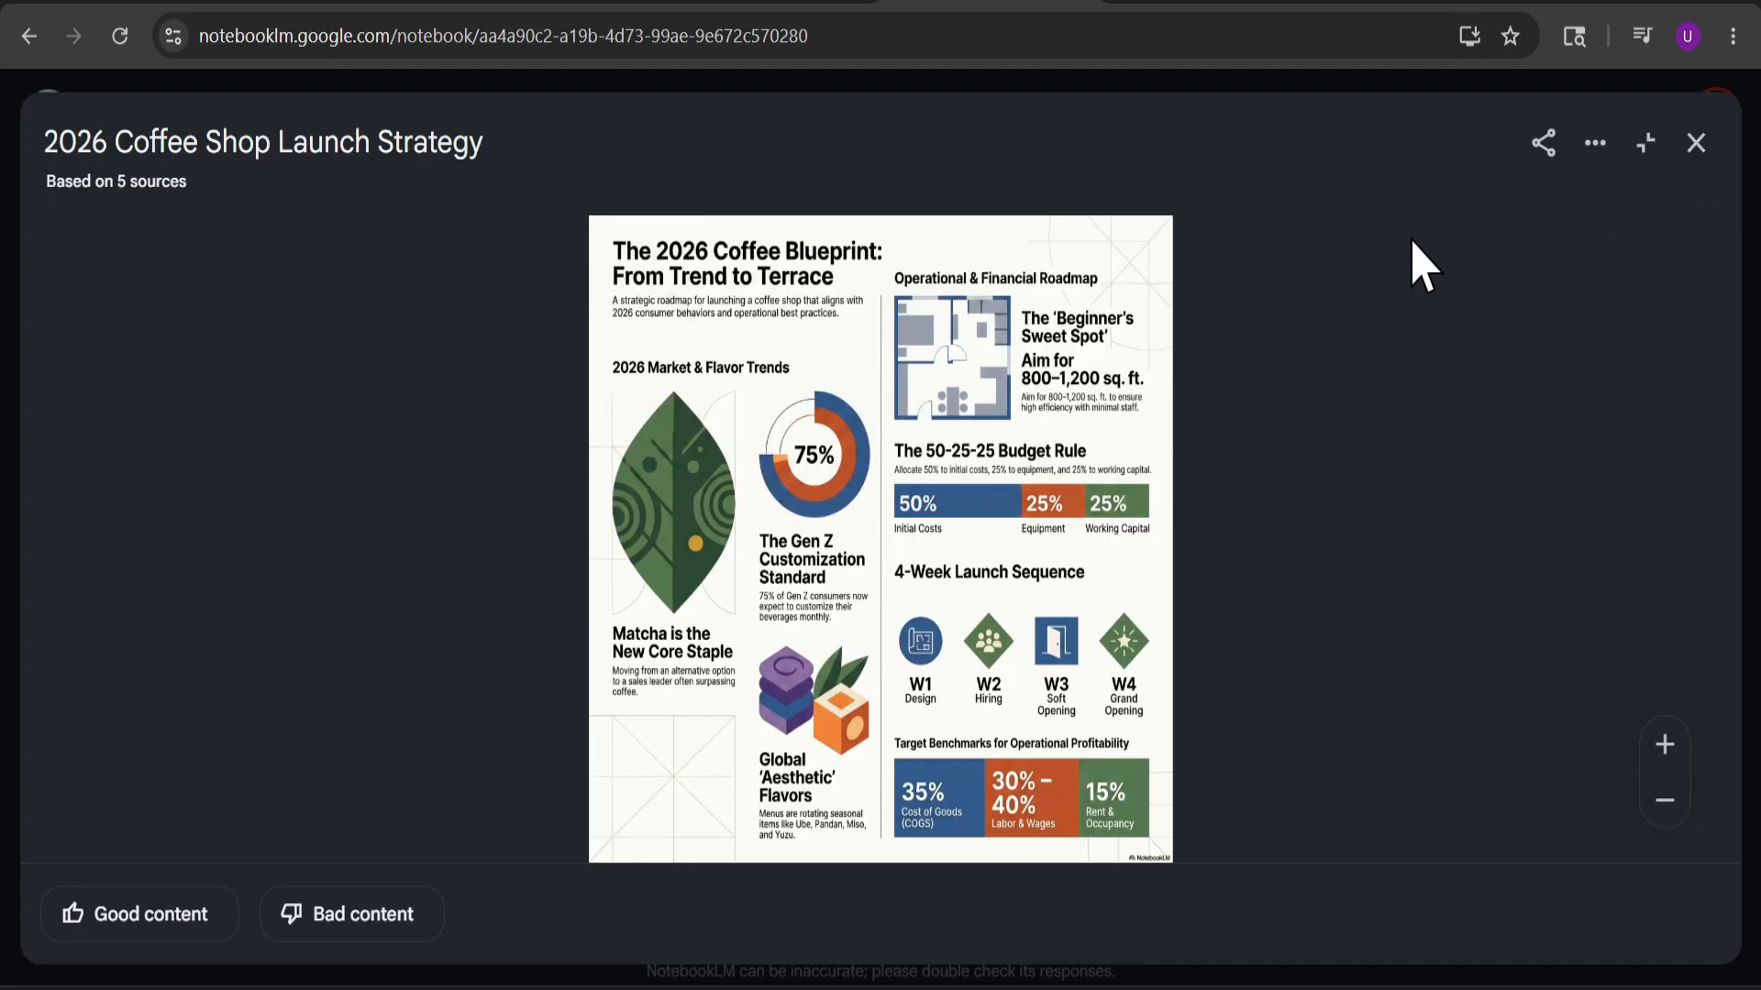
left_click(1692, 147)
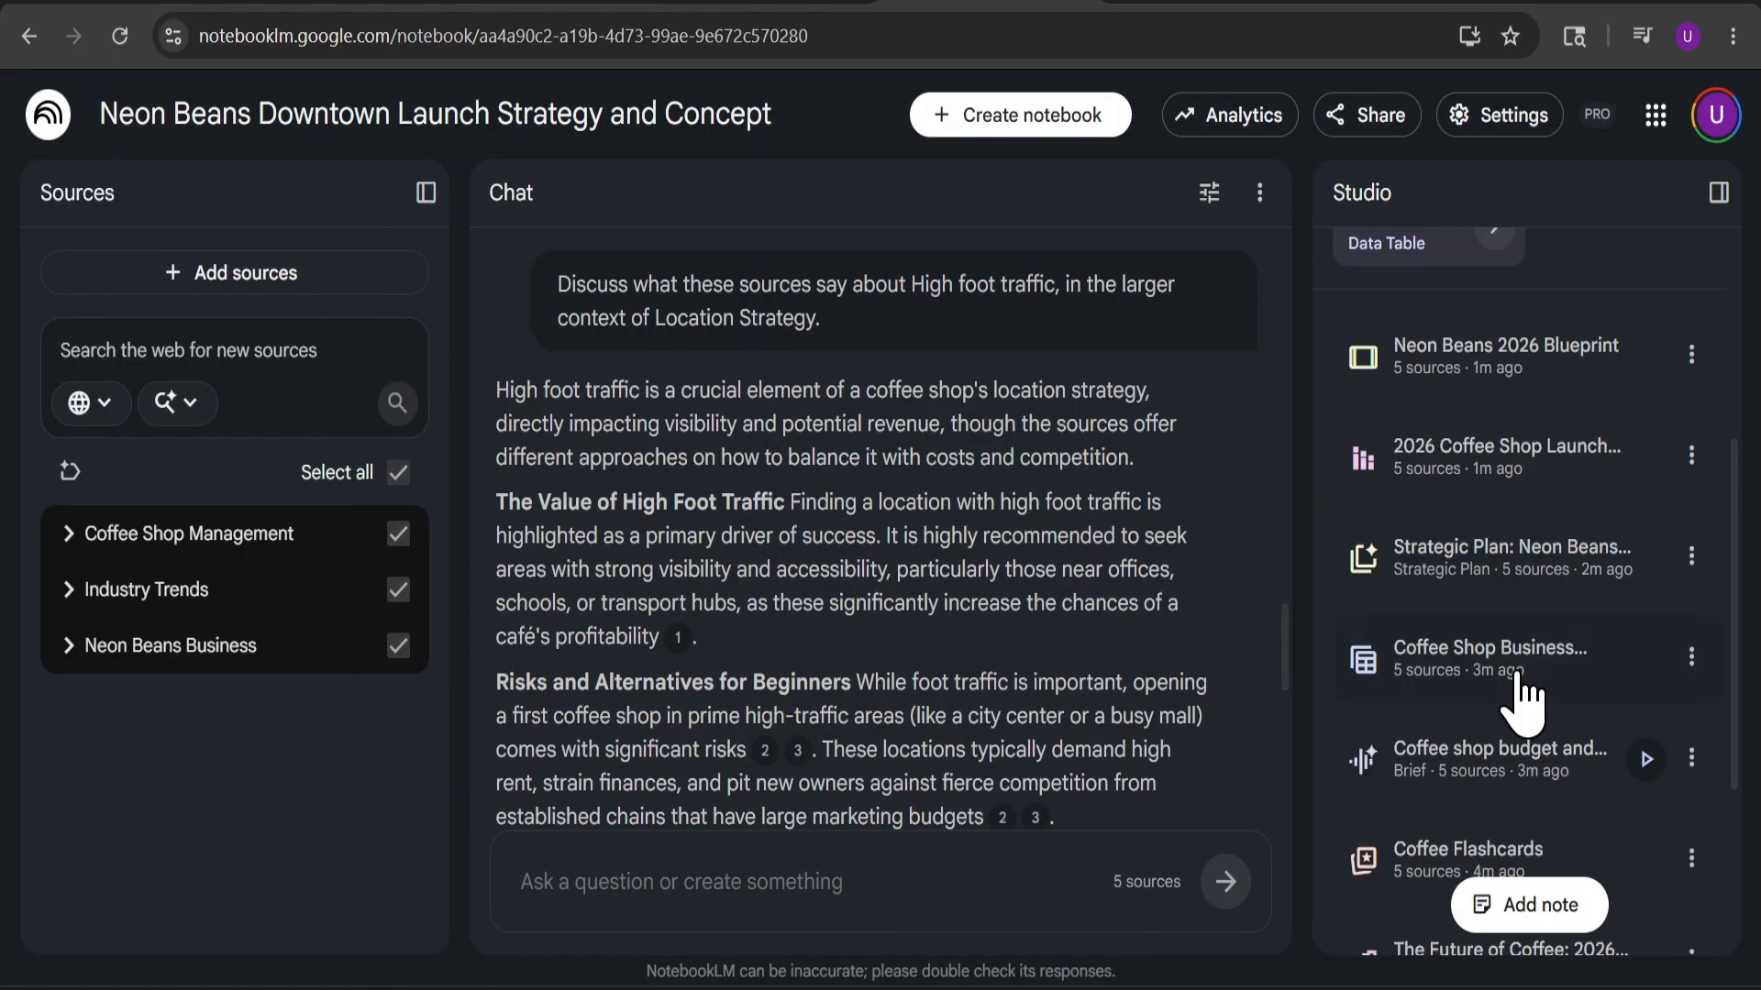
Open the Coffee Shop Business Development data table, read through its rows and open its additional options.
left_click(1513, 678)
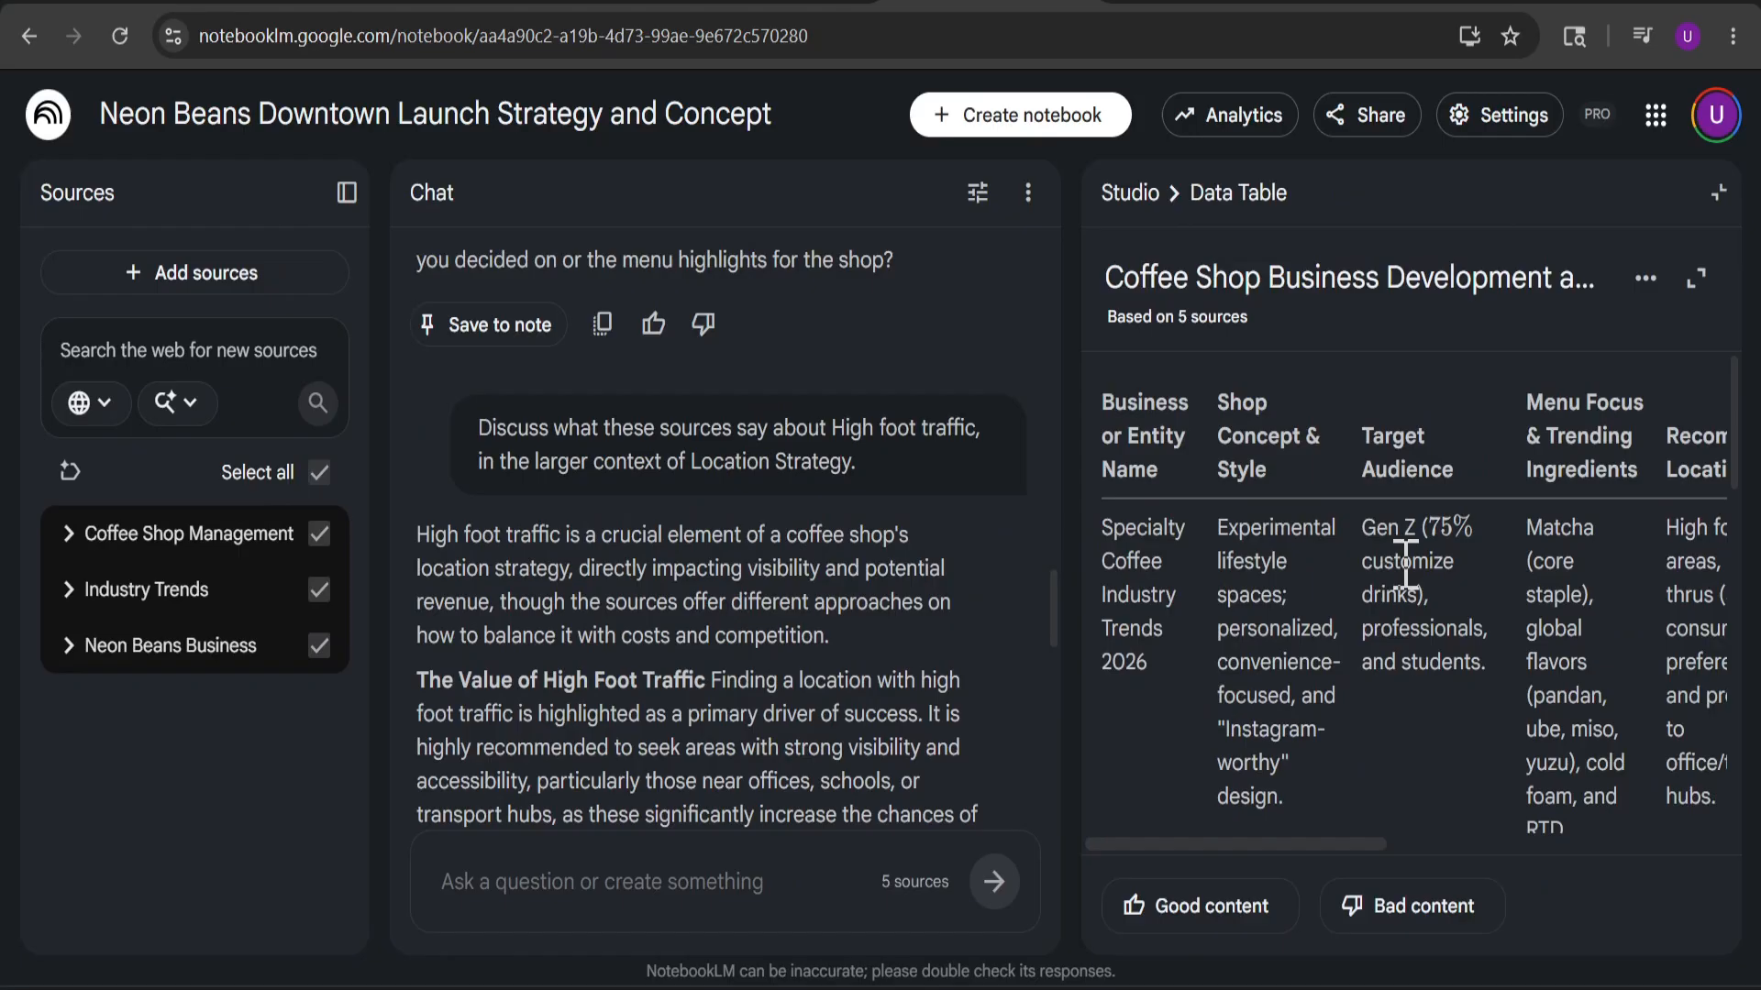
scroll(1441, 626, "down", 6)
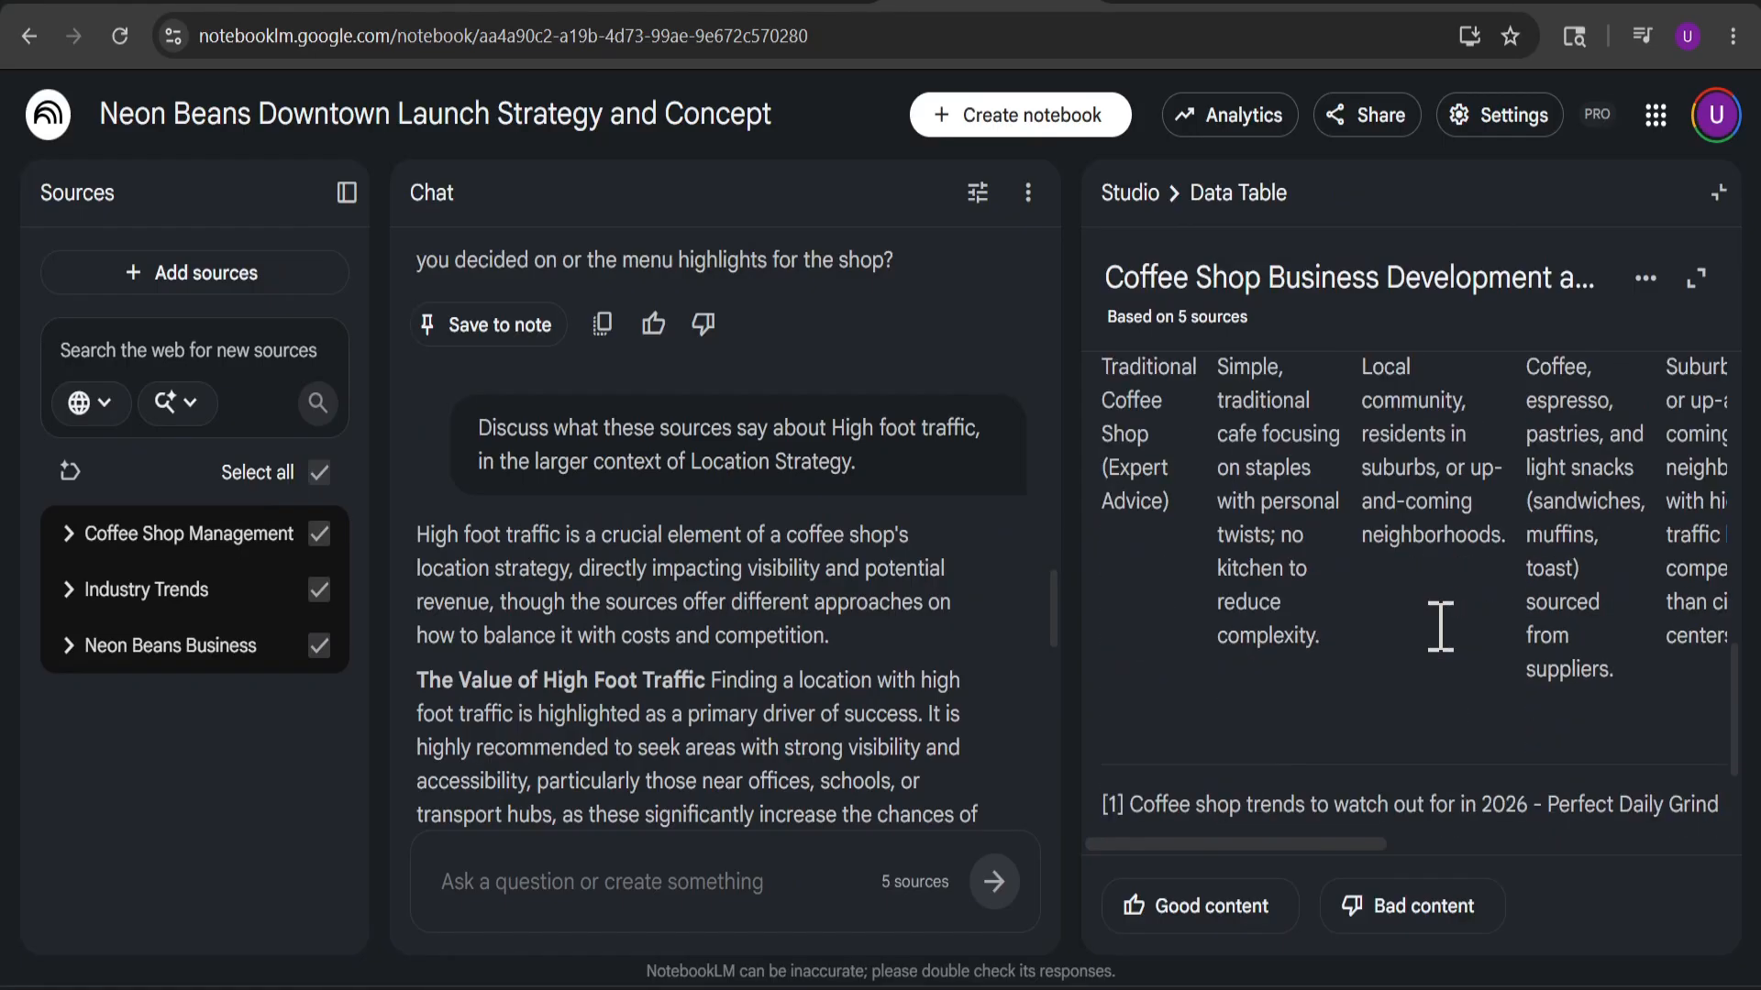
scroll(1458, 638, "up", 4)
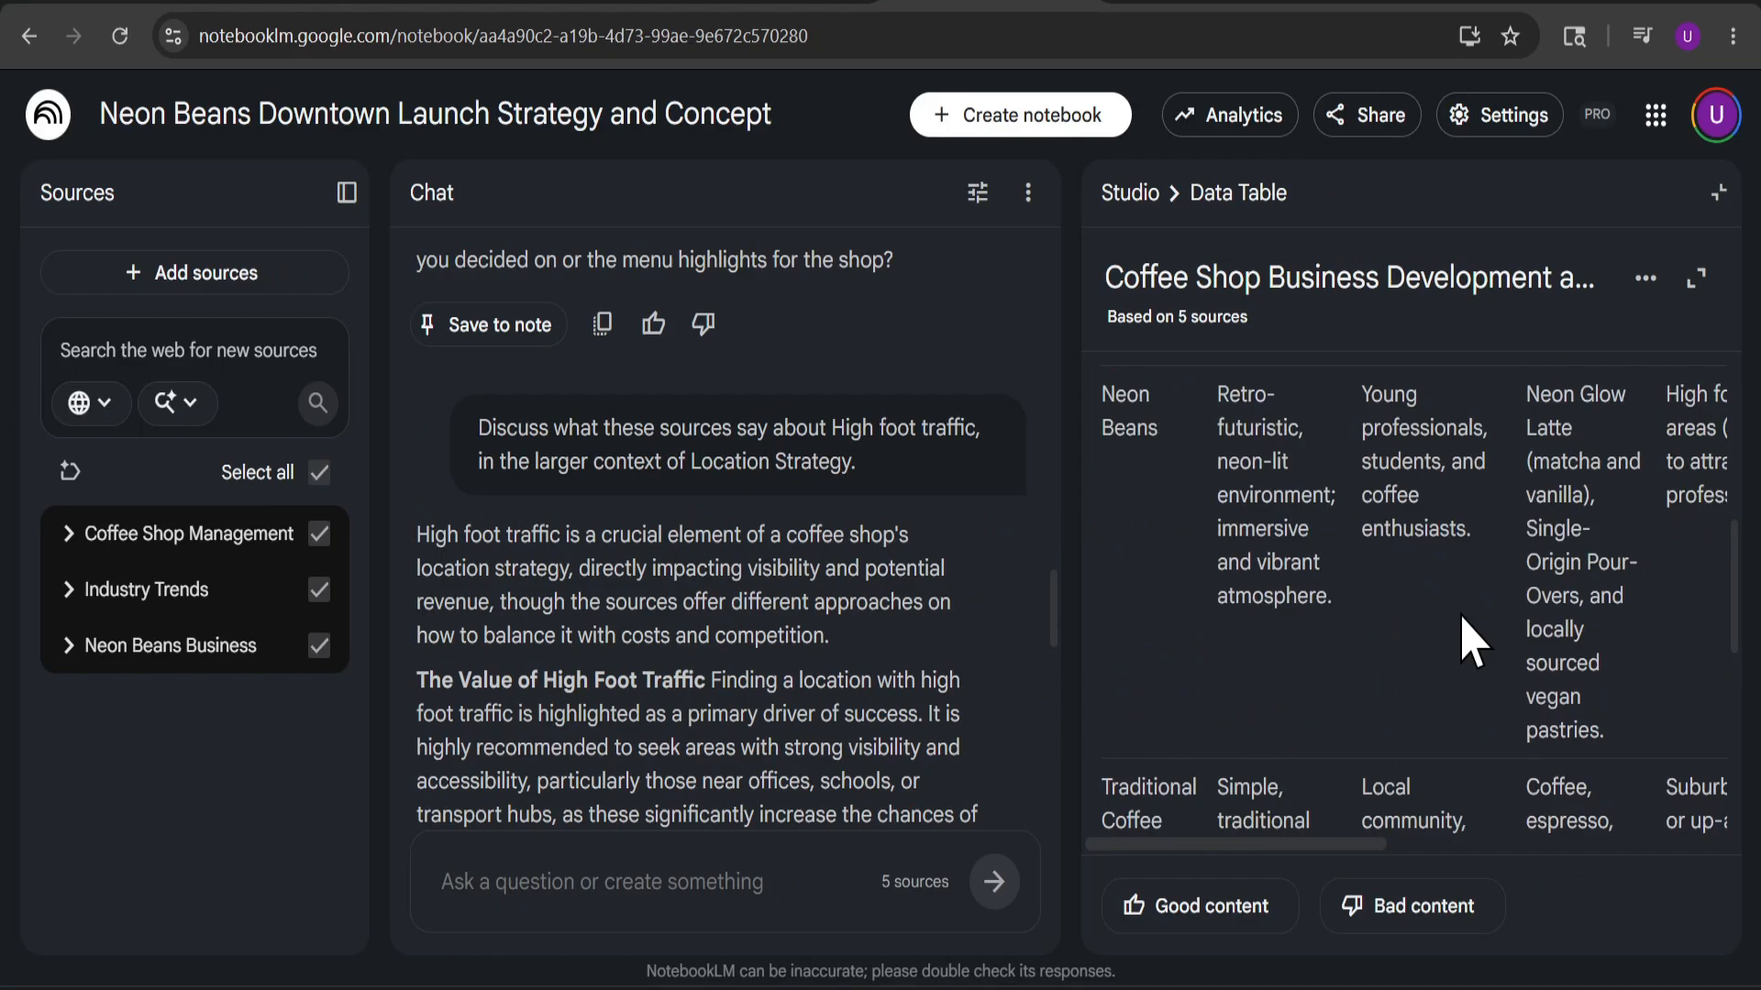
left_click(1645, 277)
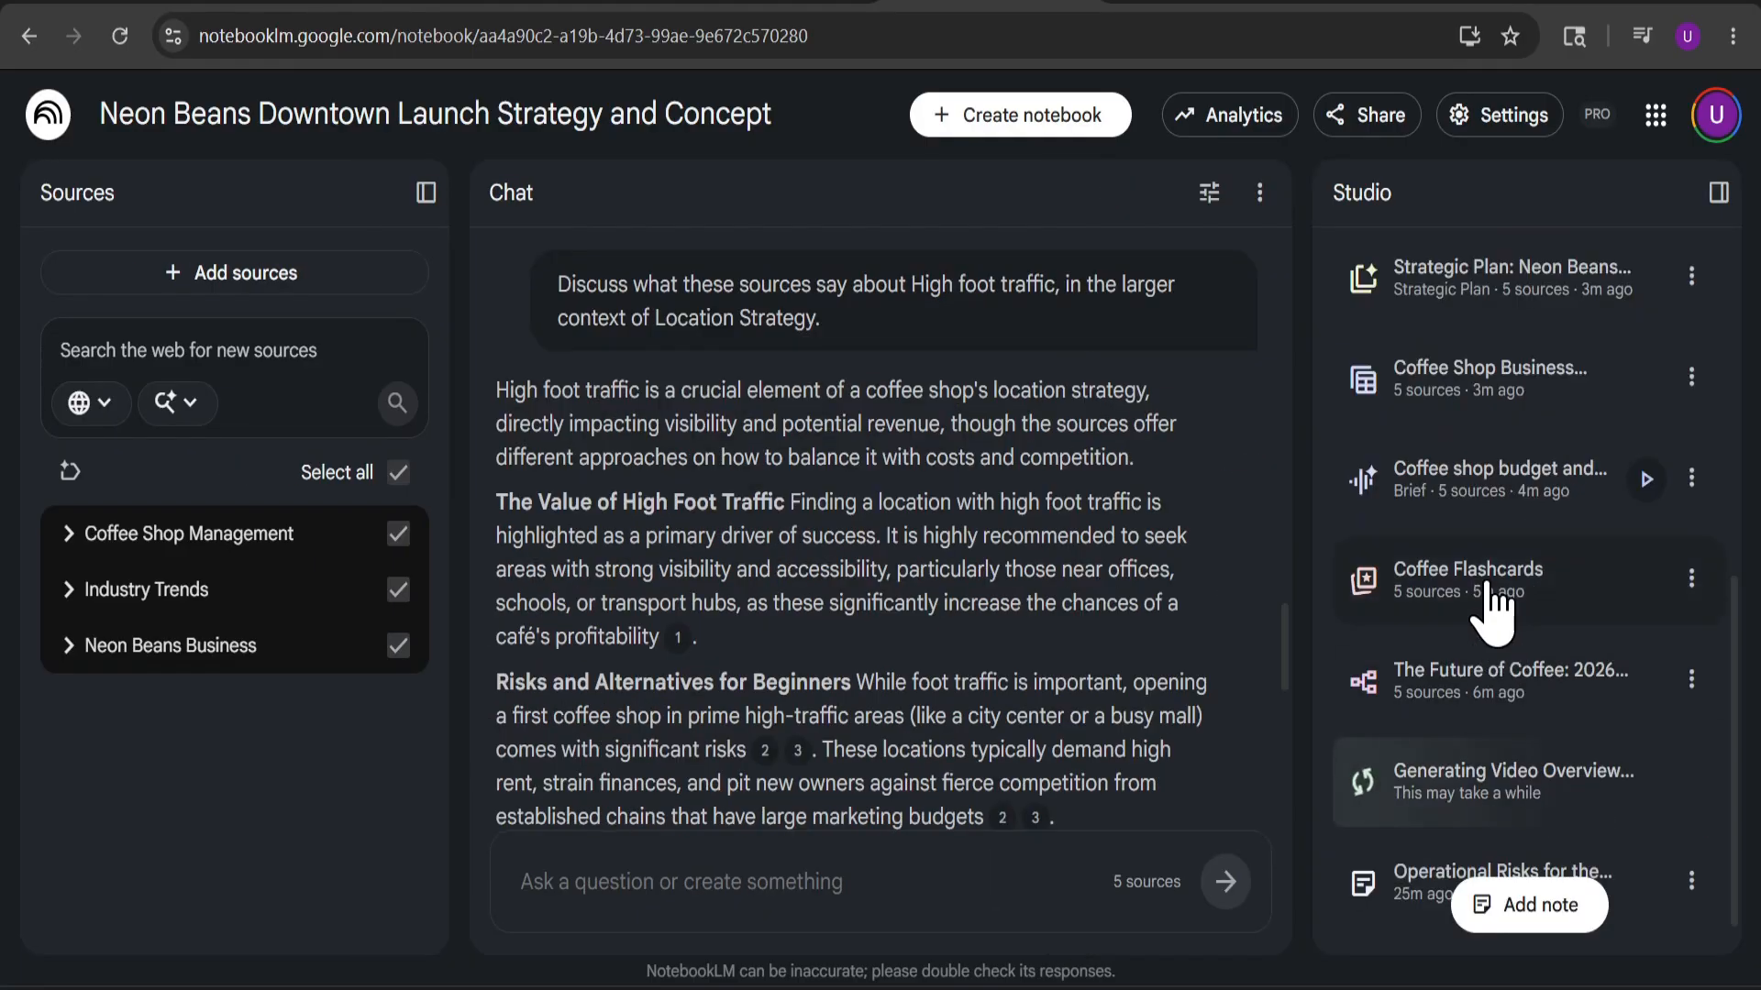
Open the Coffee Flashcards, browse to card 7 of 30, enlarge the viewer and close it.
left_click(1487, 583)
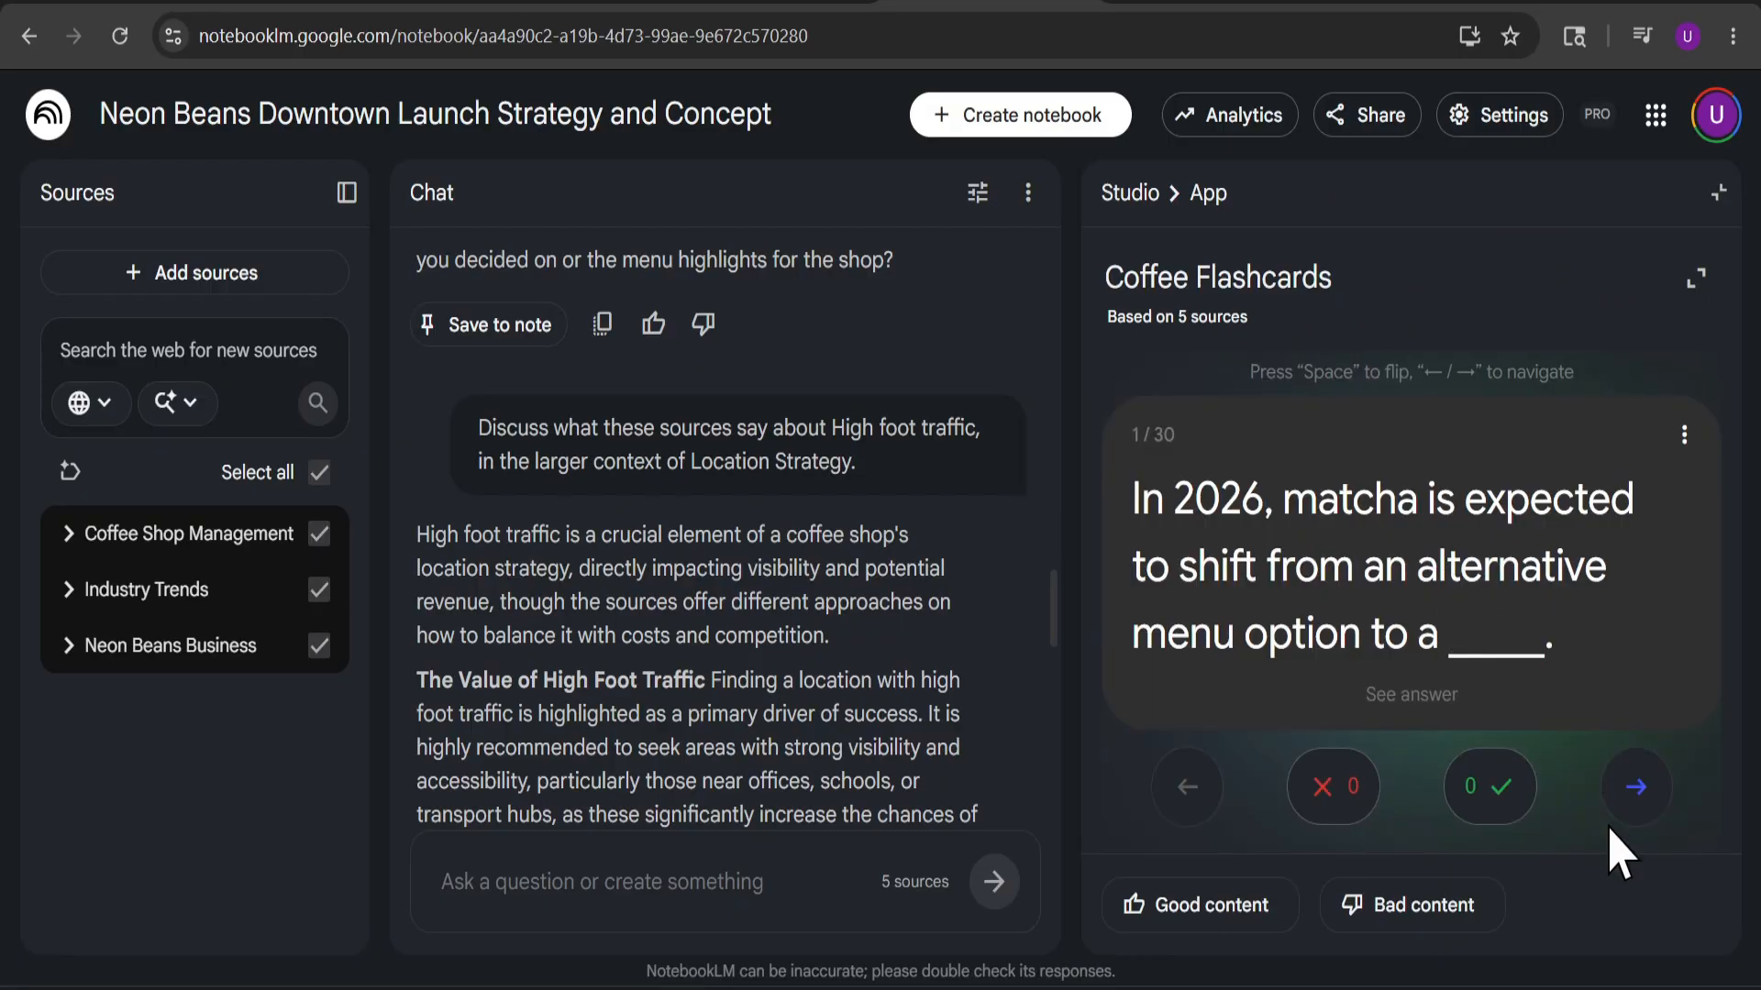
left_click(1638, 791)
left_click(1638, 790)
left_click(1638, 790)
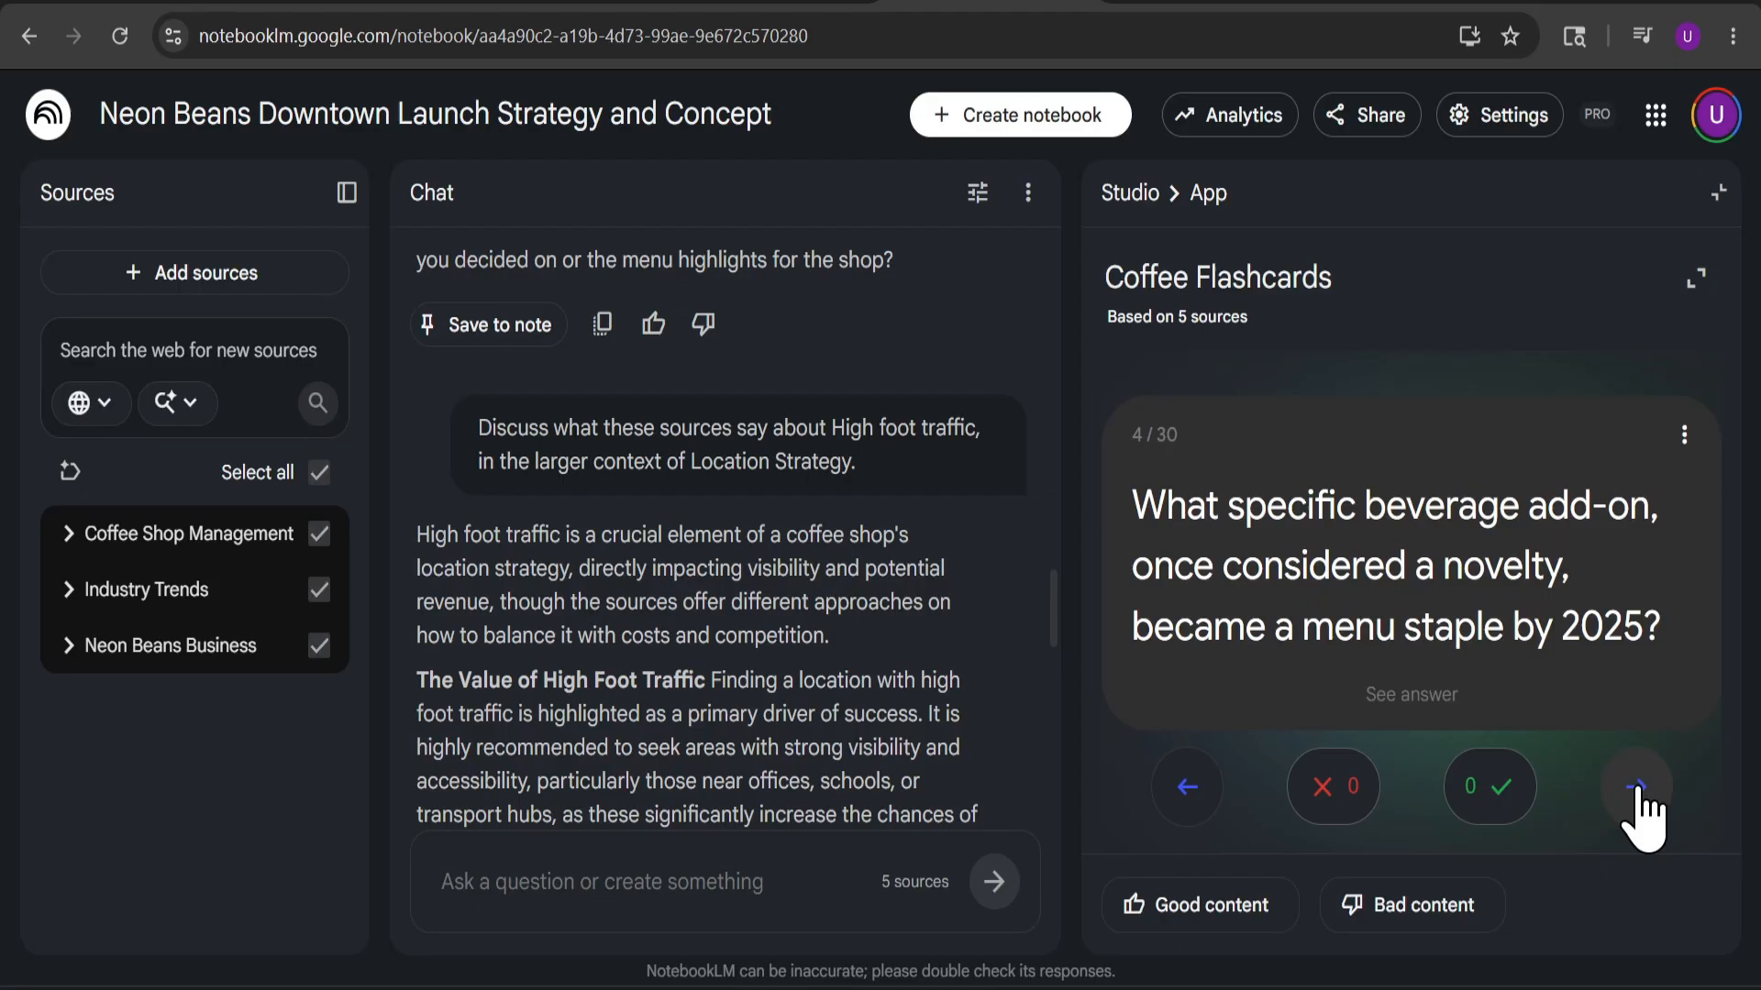
left_click(1638, 791)
left_click(1638, 791)
left_click(1638, 791)
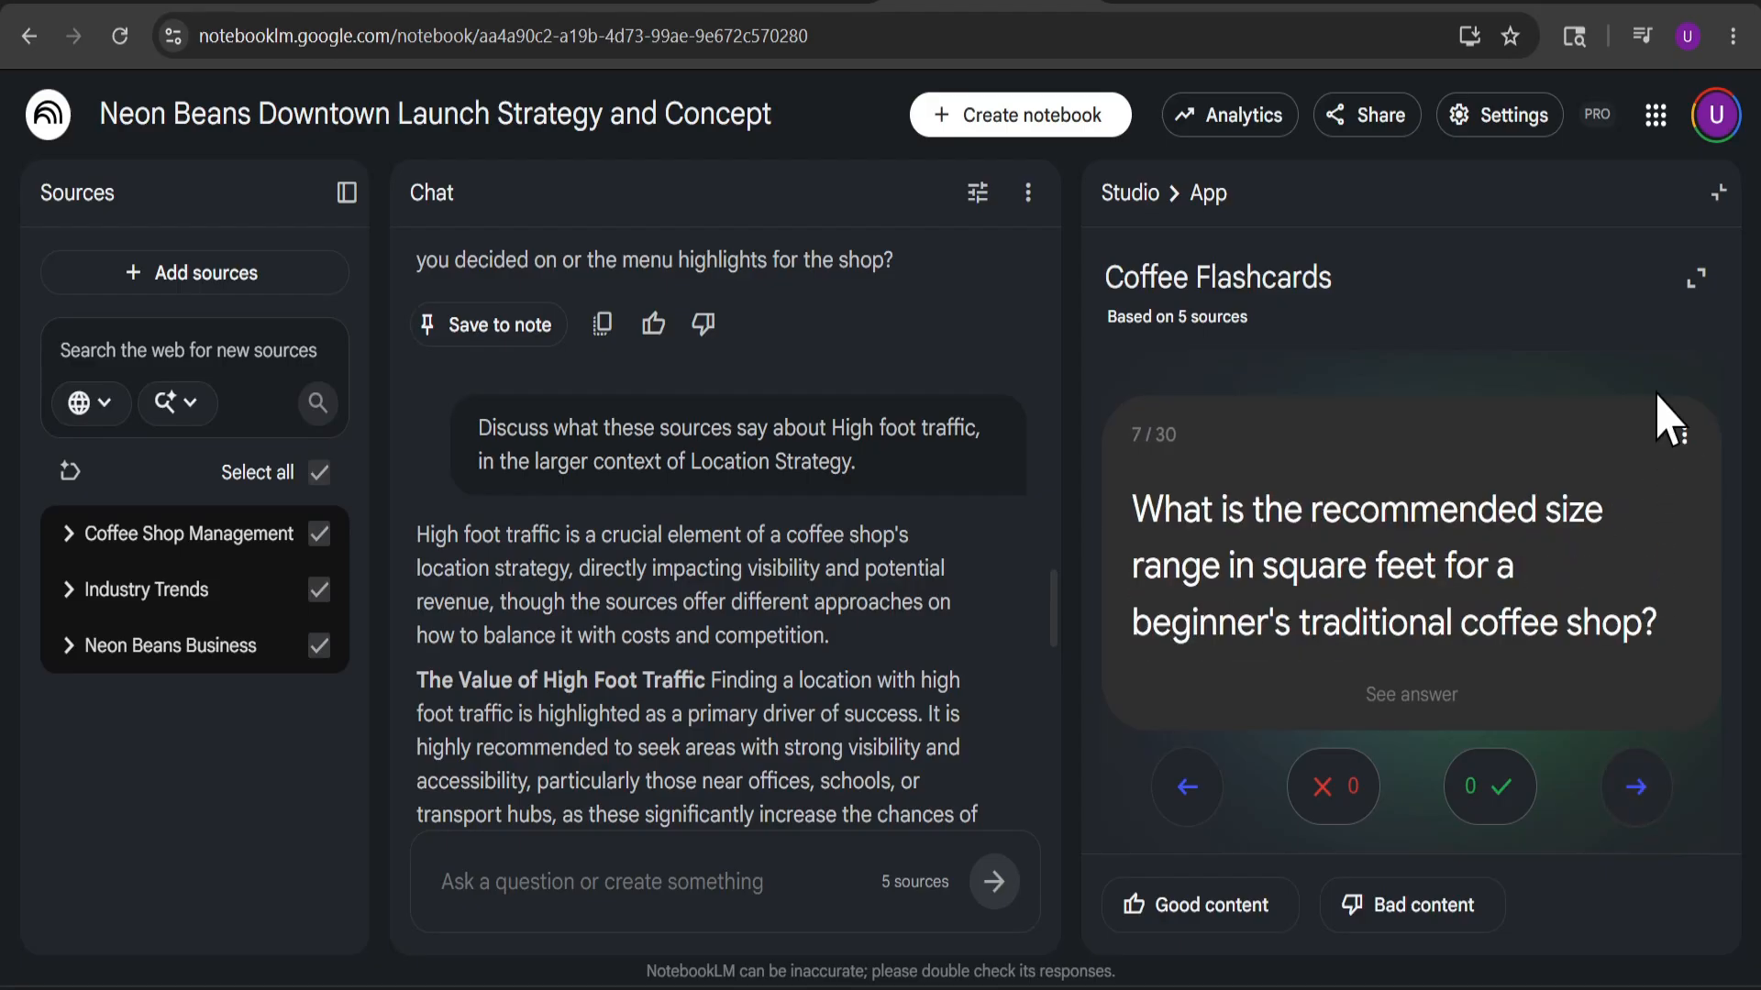
left_click(1696, 278)
left_click(1698, 139)
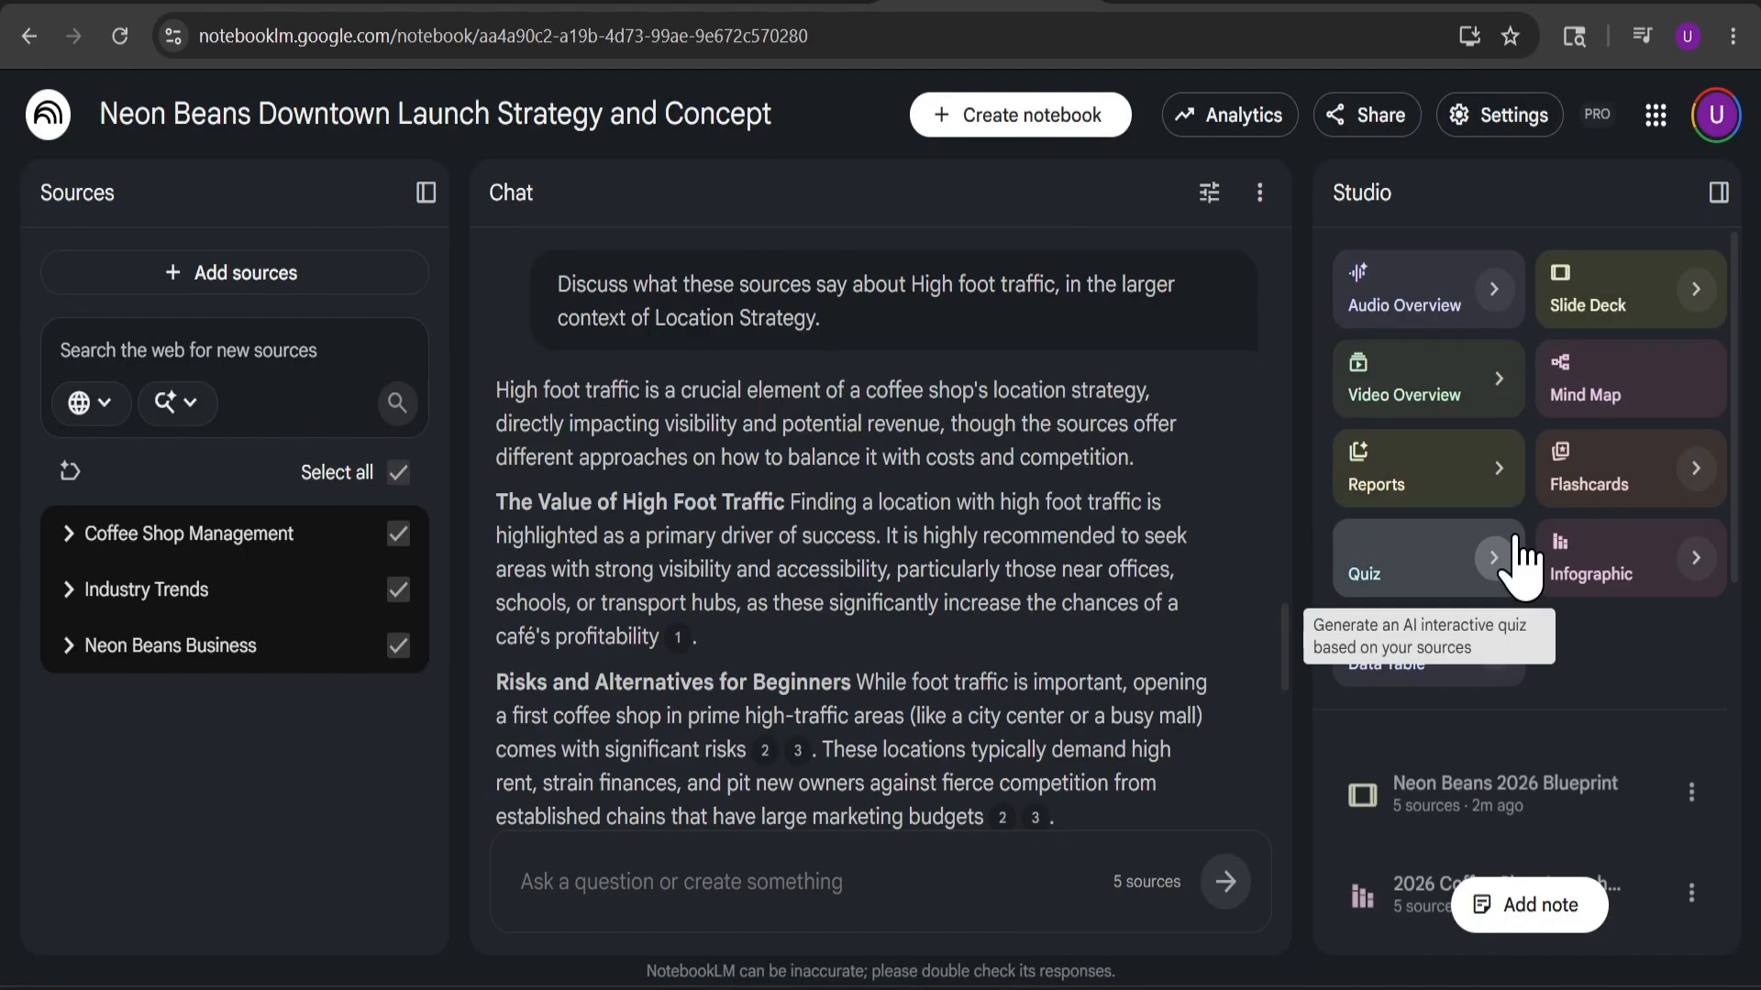
Open the "Open a Cafe in 2026" Video Overview and watch it in full screen.
scroll(1568, 798, "down", 8)
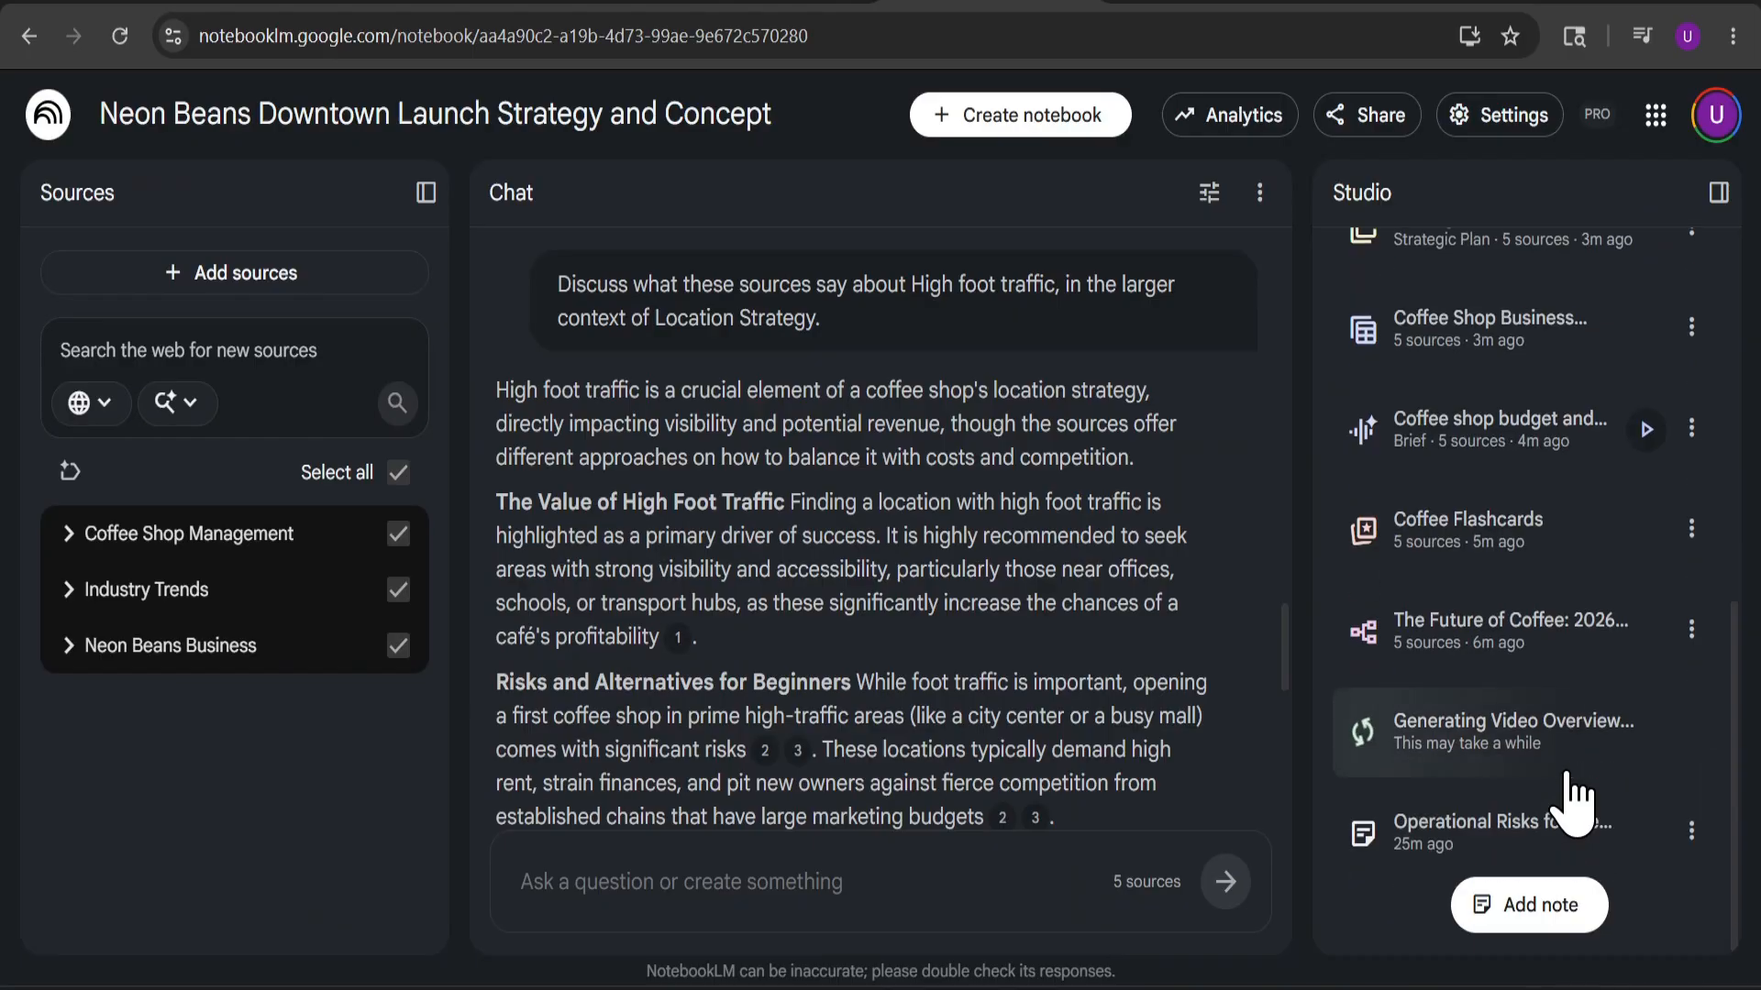
left_click(1570, 775)
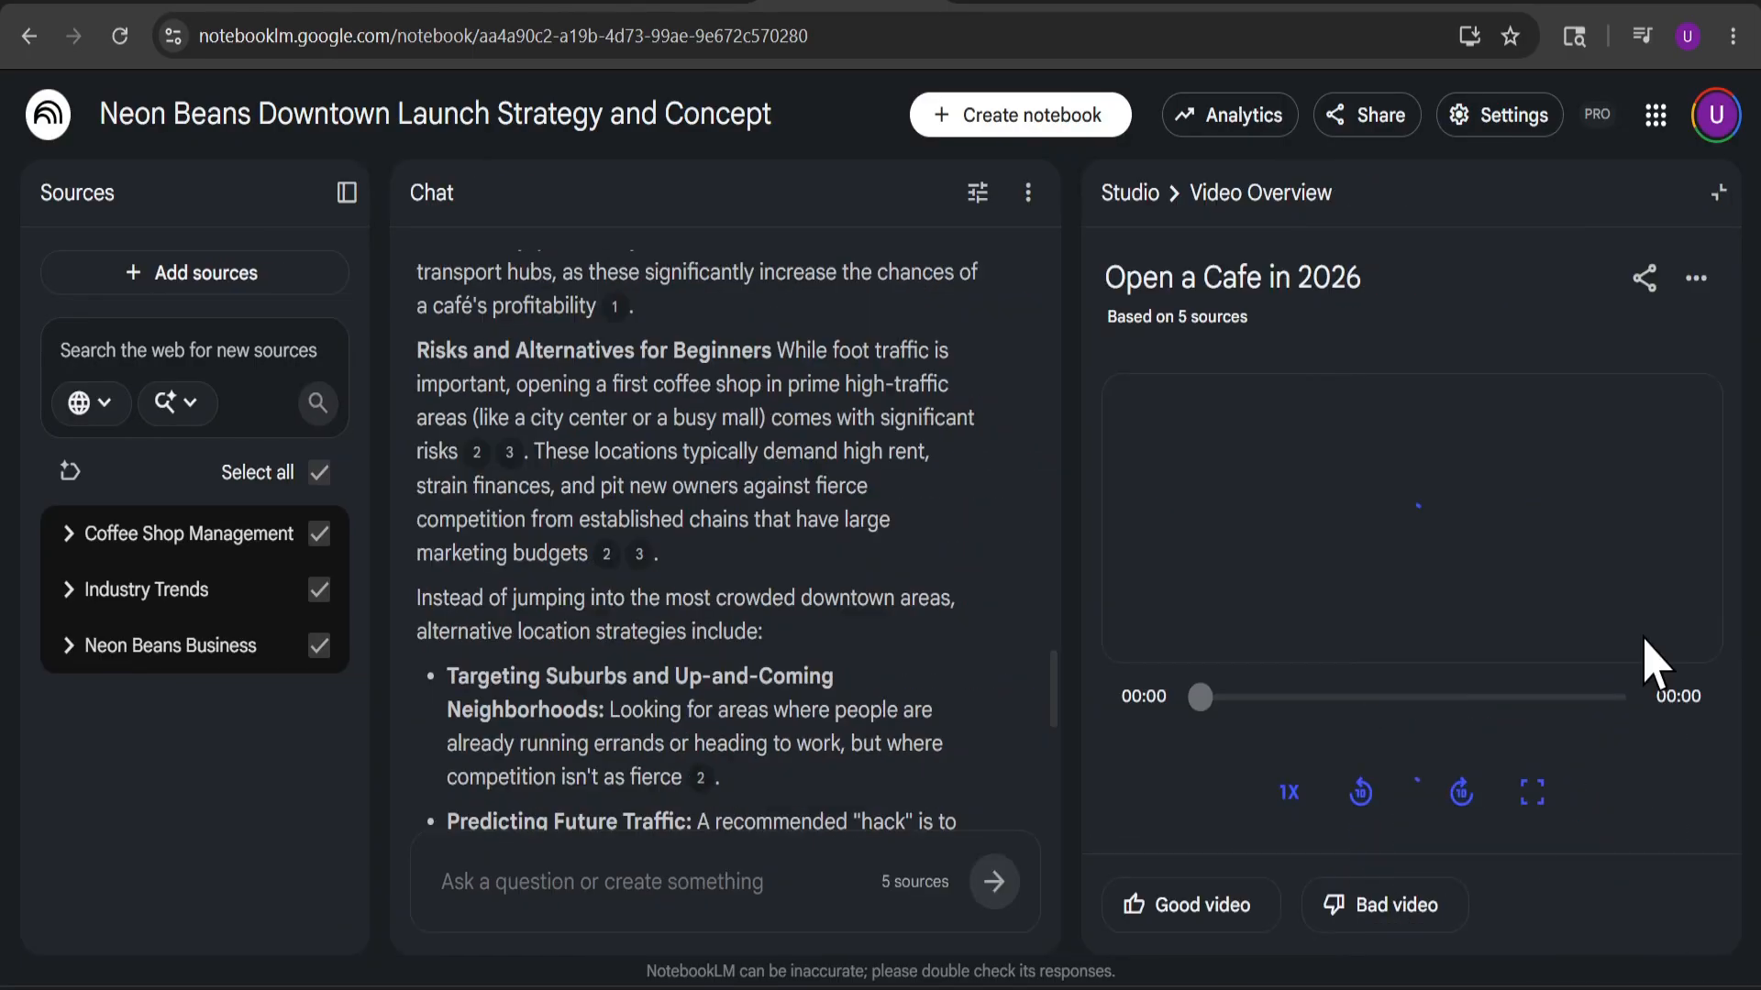
left_click(1557, 790)
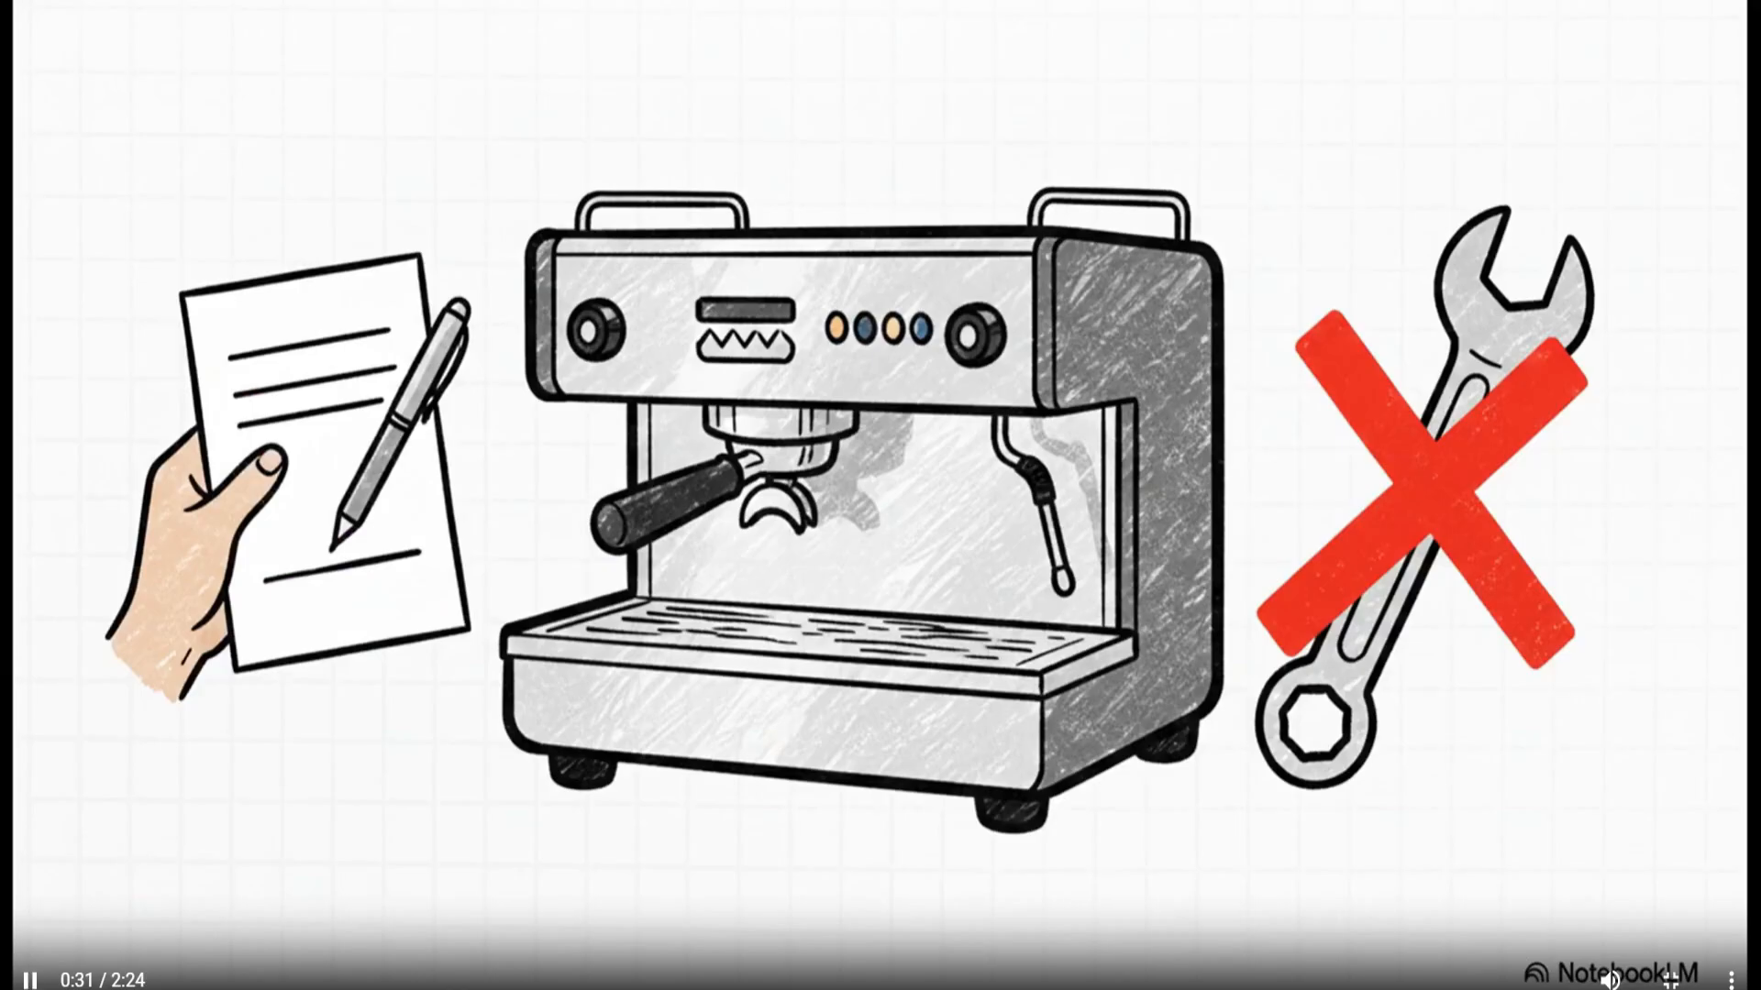
Skip ahead in the "Open a Cafe in 2026" video, exit full screen, pause playback and close the Video Overview.
key("Right")
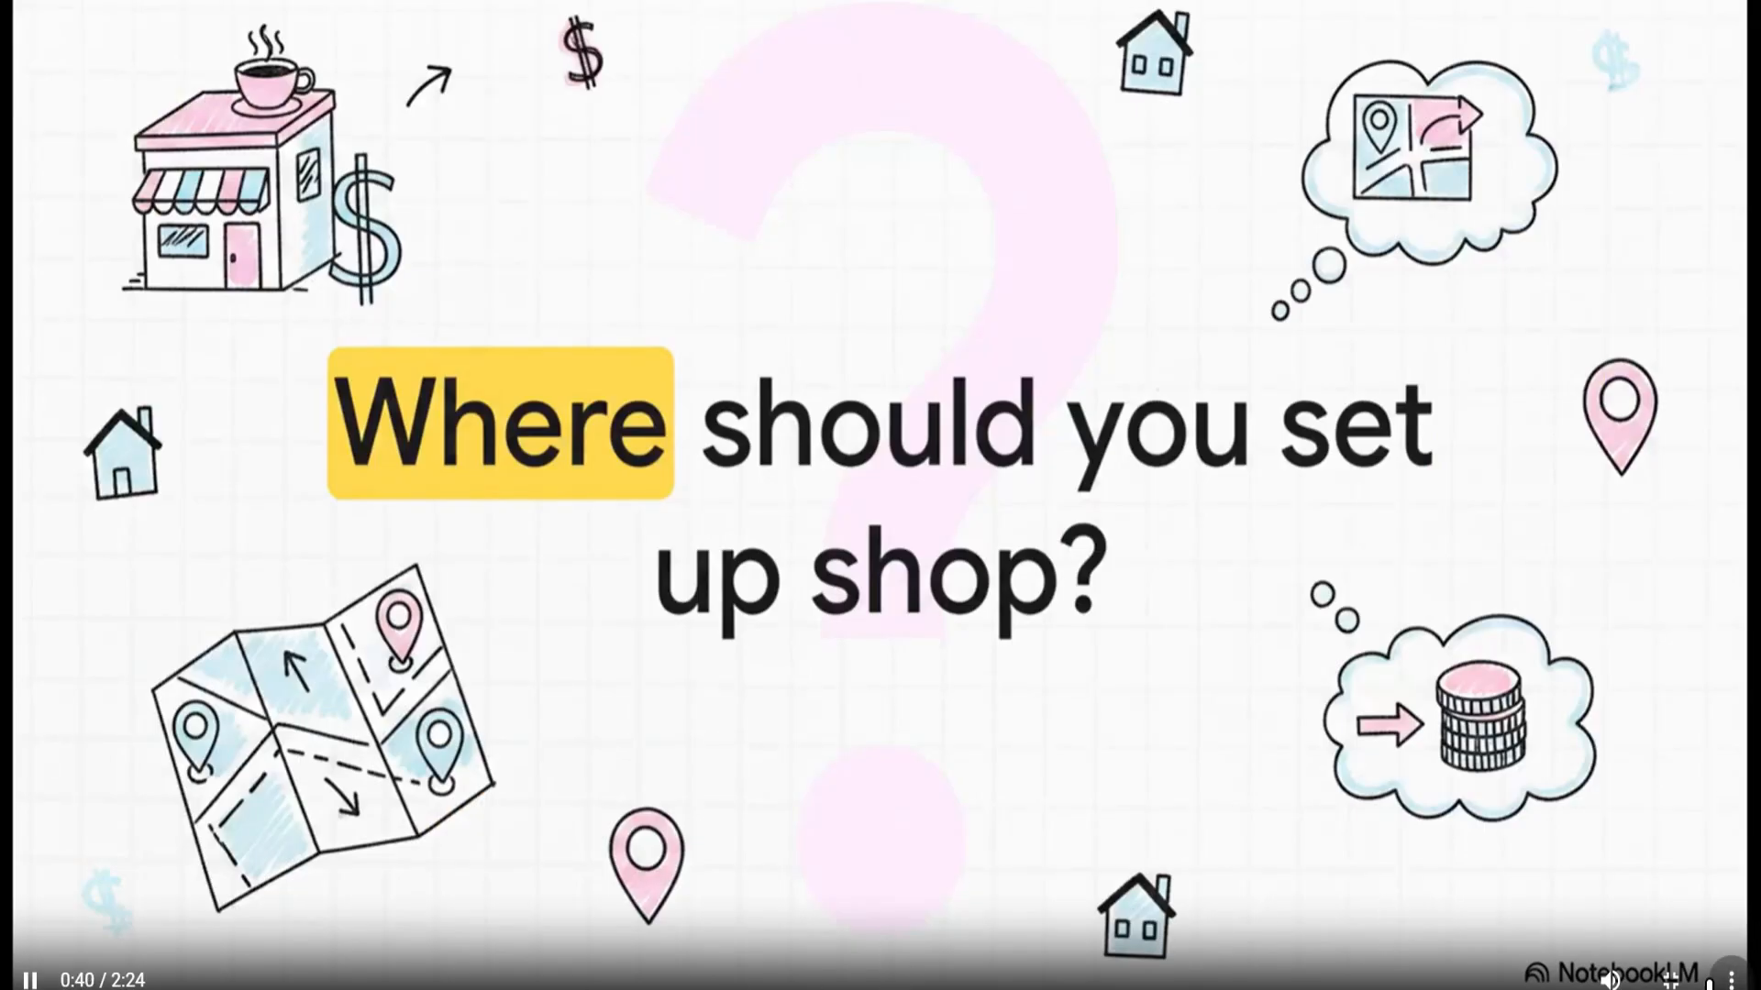
left_click(1671, 980)
left_click(1404, 802)
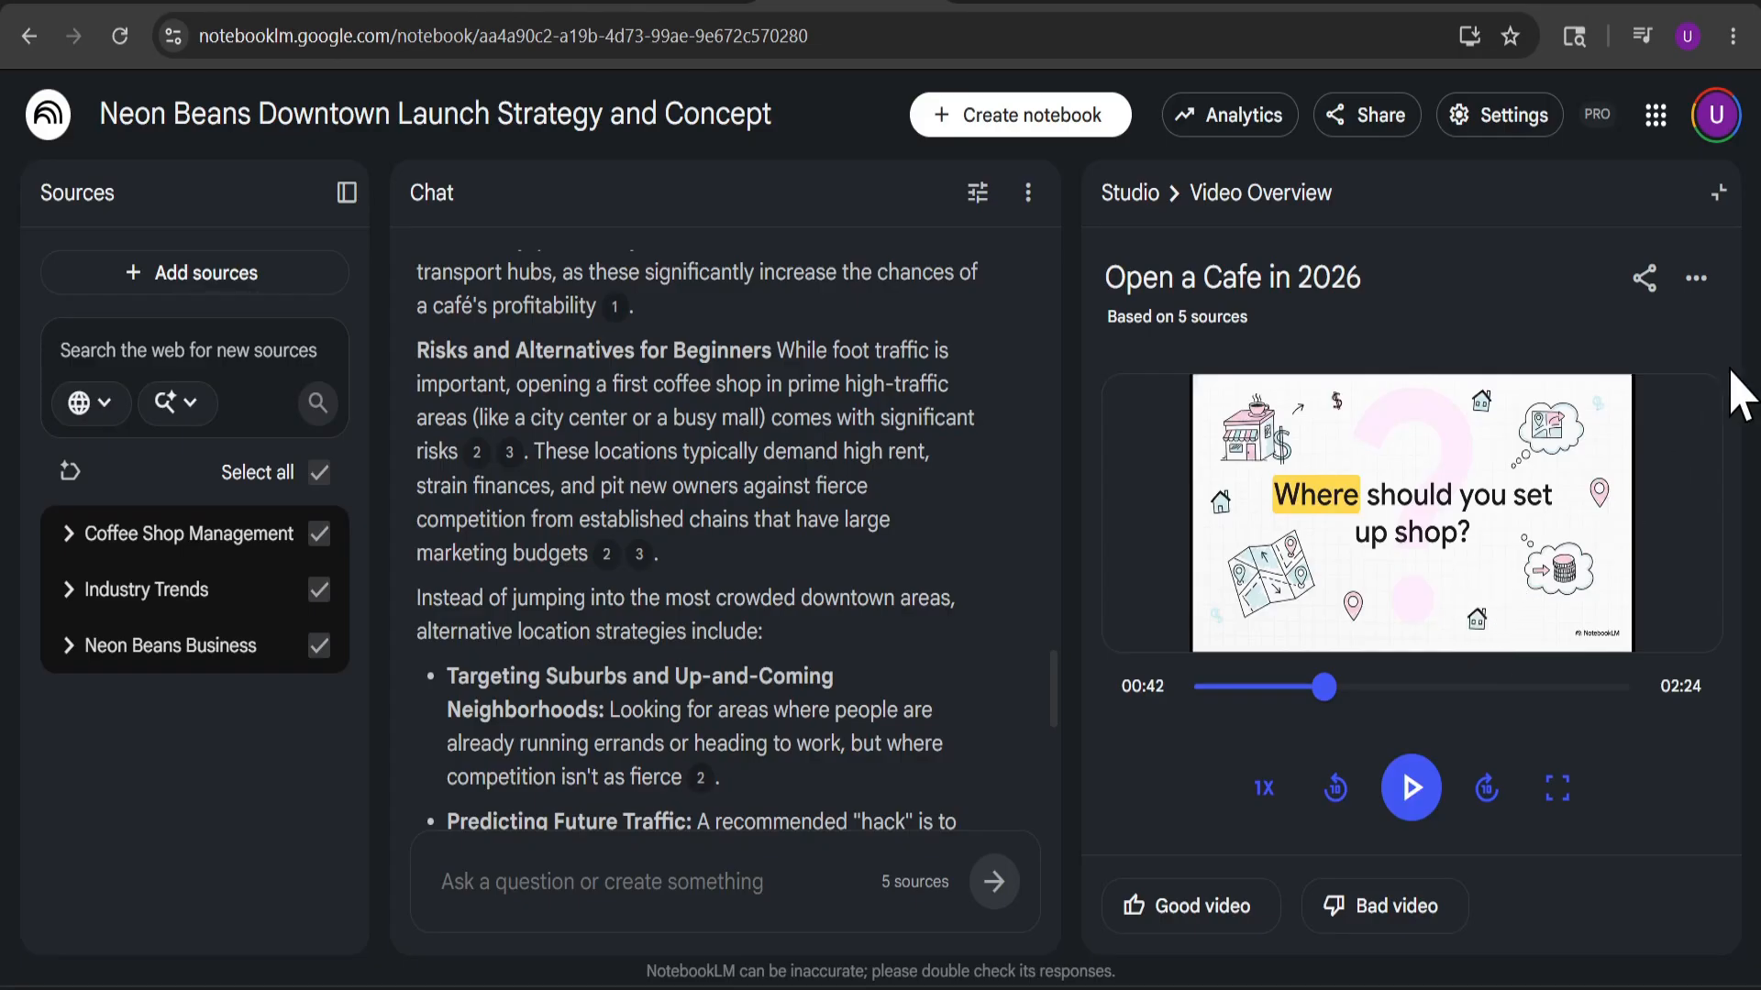
left_click(1718, 192)
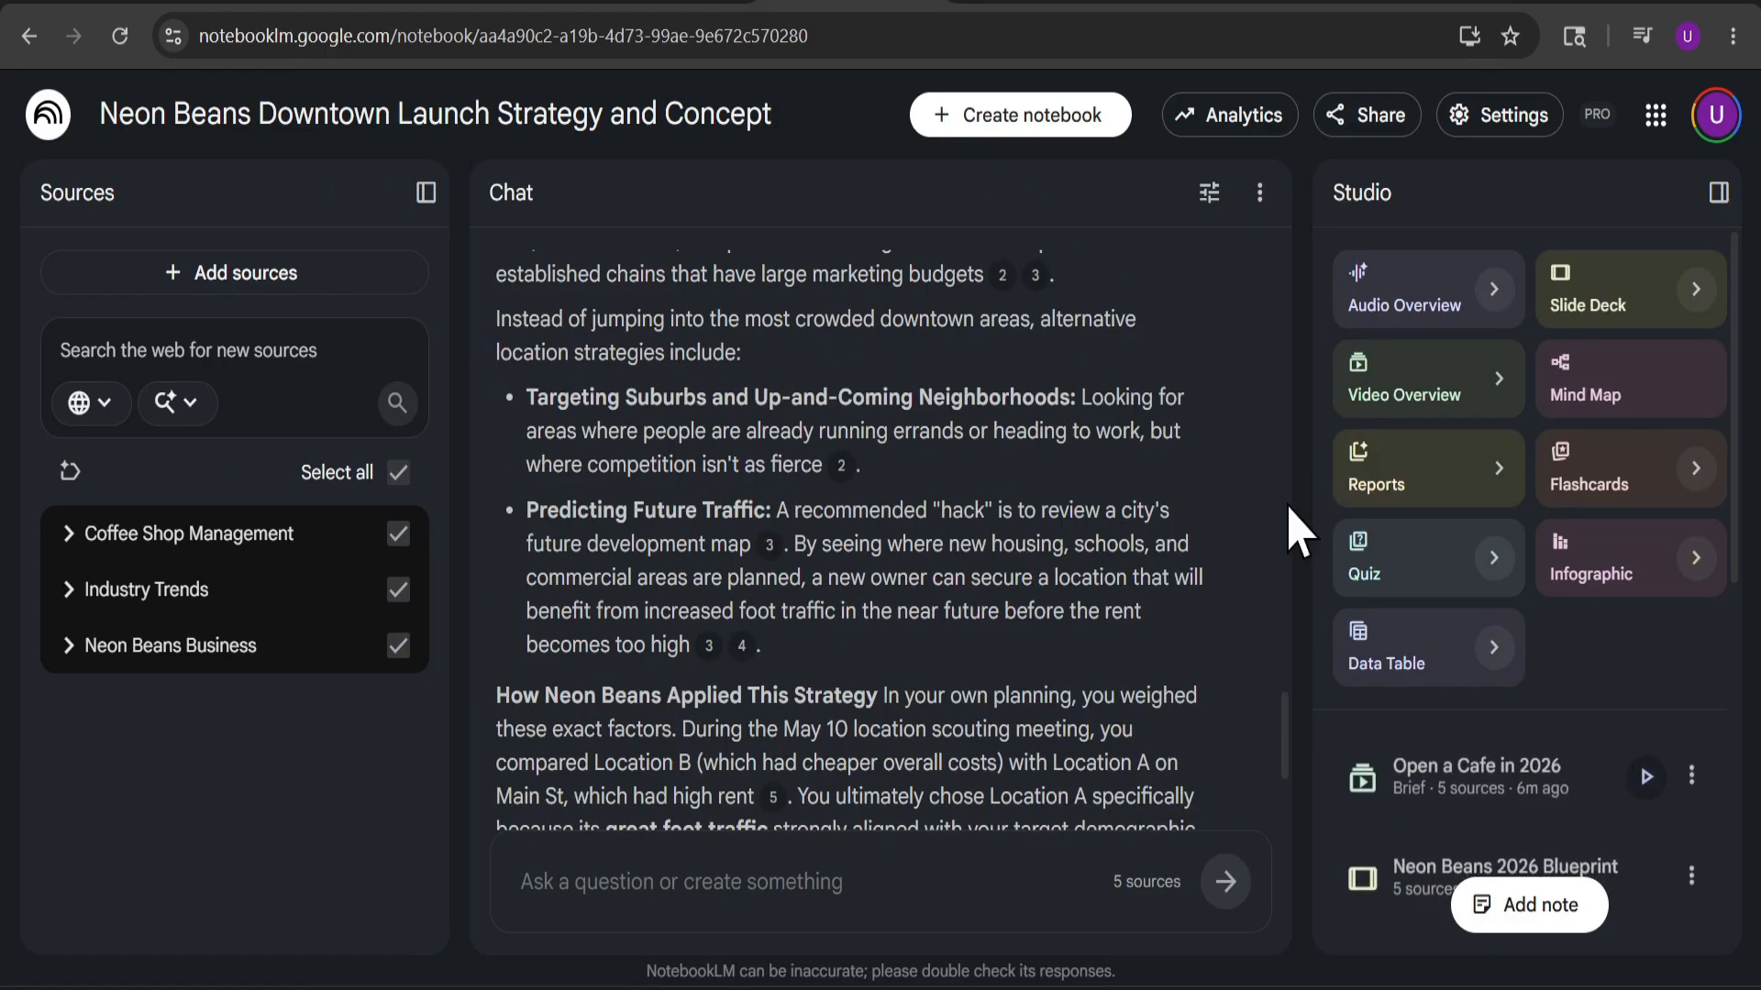
Open the notebook's sharing settings, copy the notebook link with access left Restricted and close the dialog.
left_click_drag(1289, 731, 1282, 353)
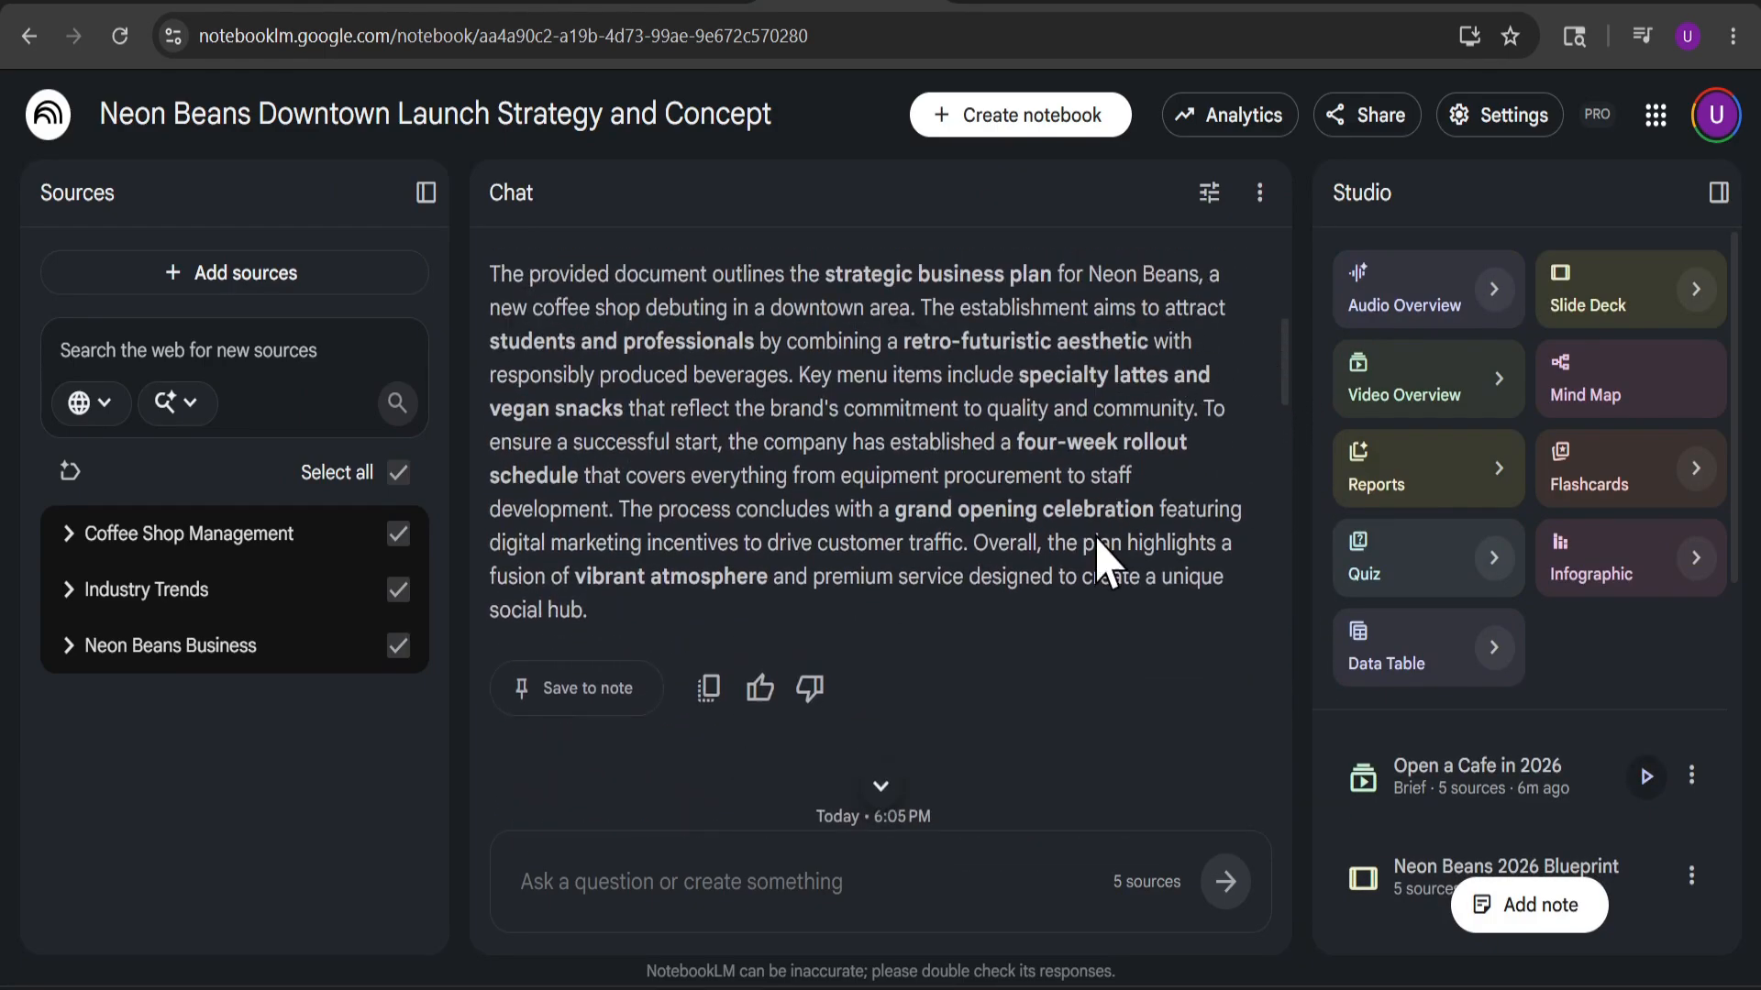
left_click(1376, 117)
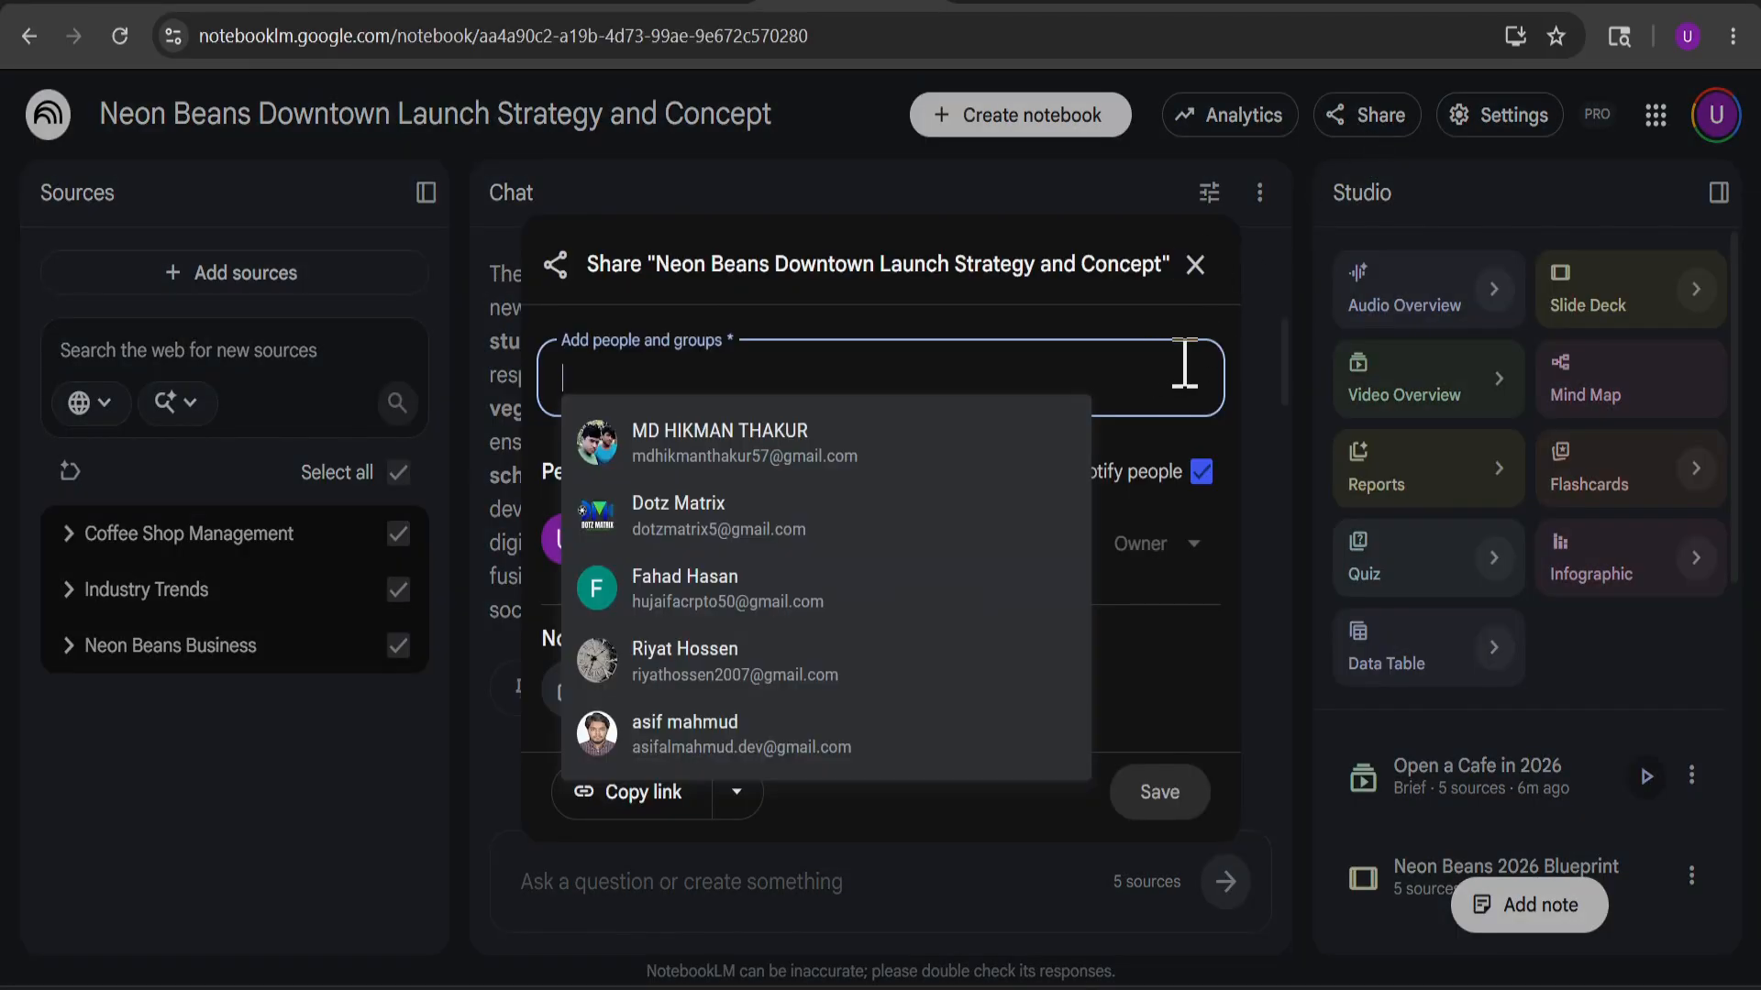
left_click(1206, 337)
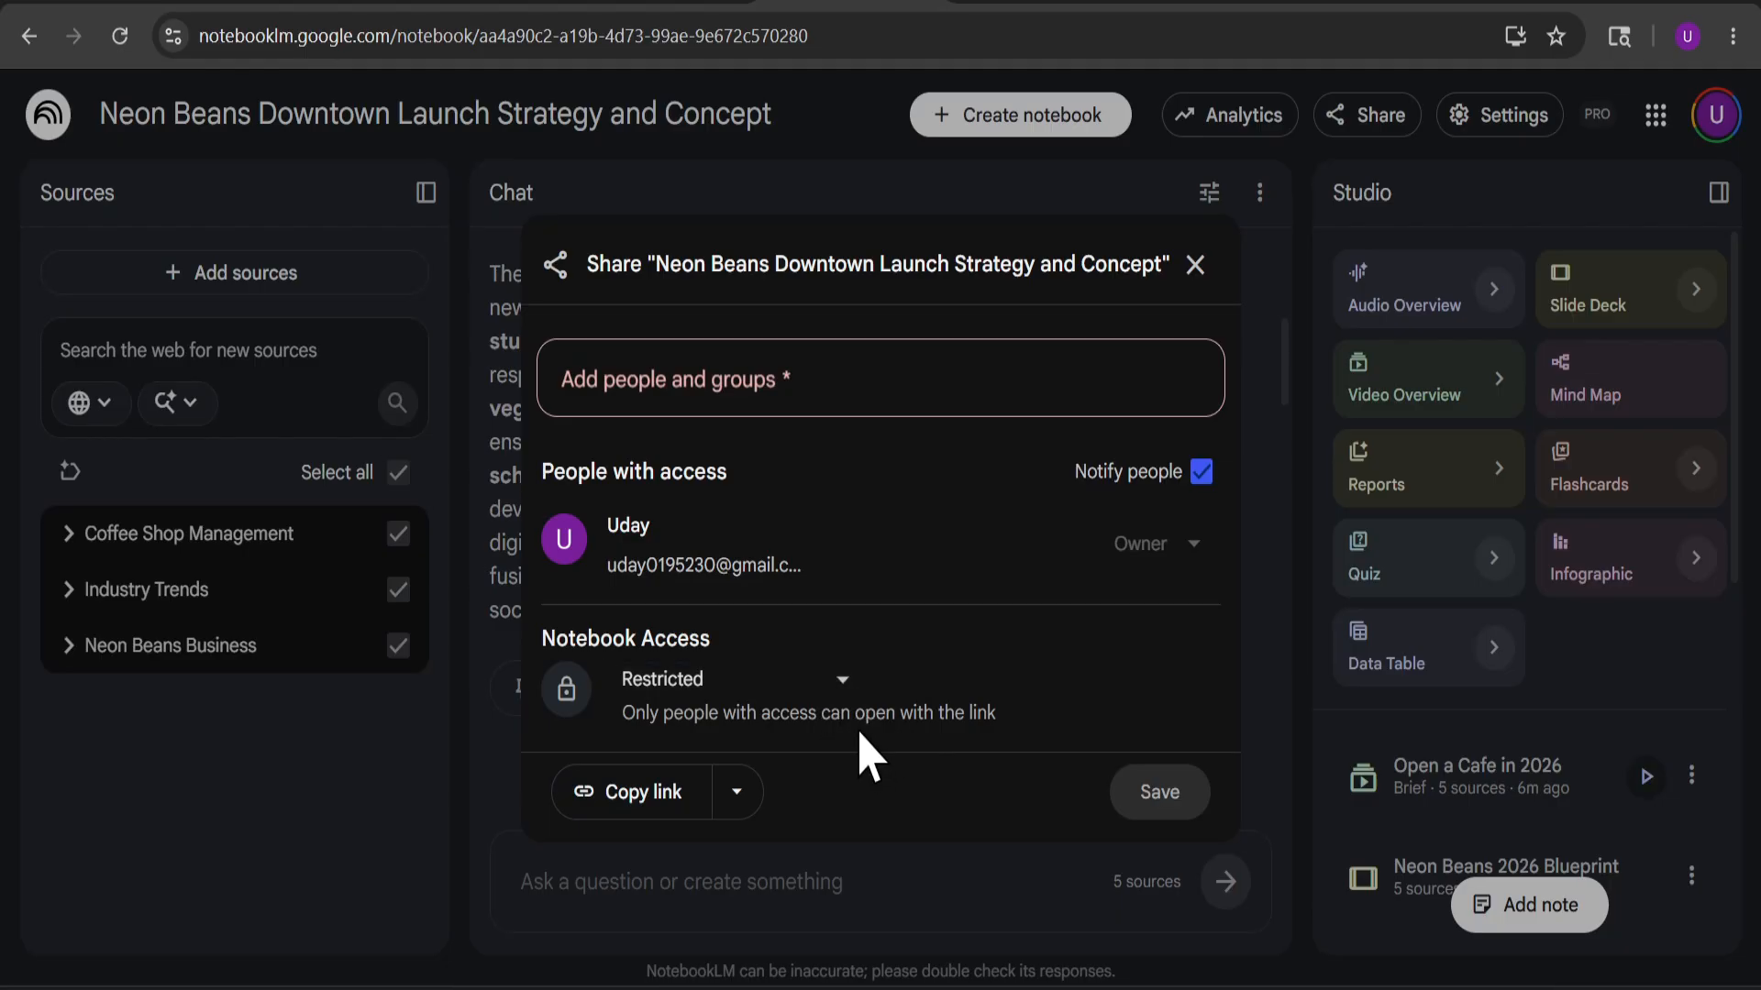
left_click(652, 805)
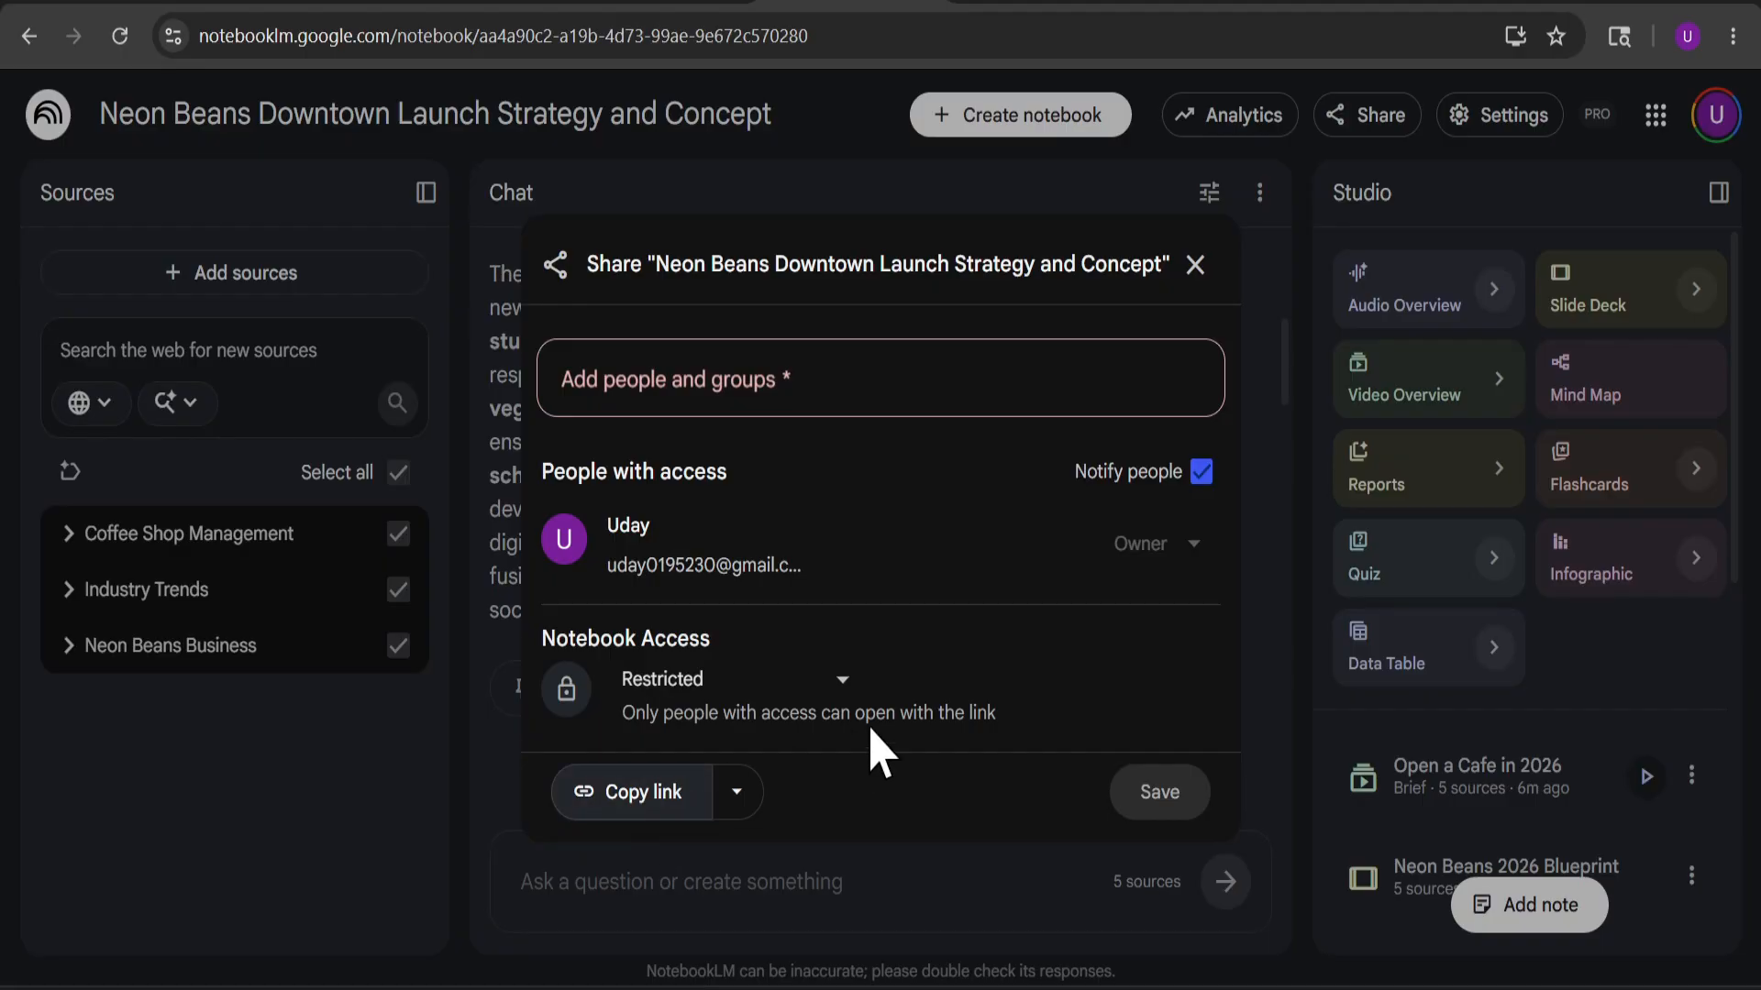
left_click(736, 794)
left_click(606, 796)
left_click(1195, 264)
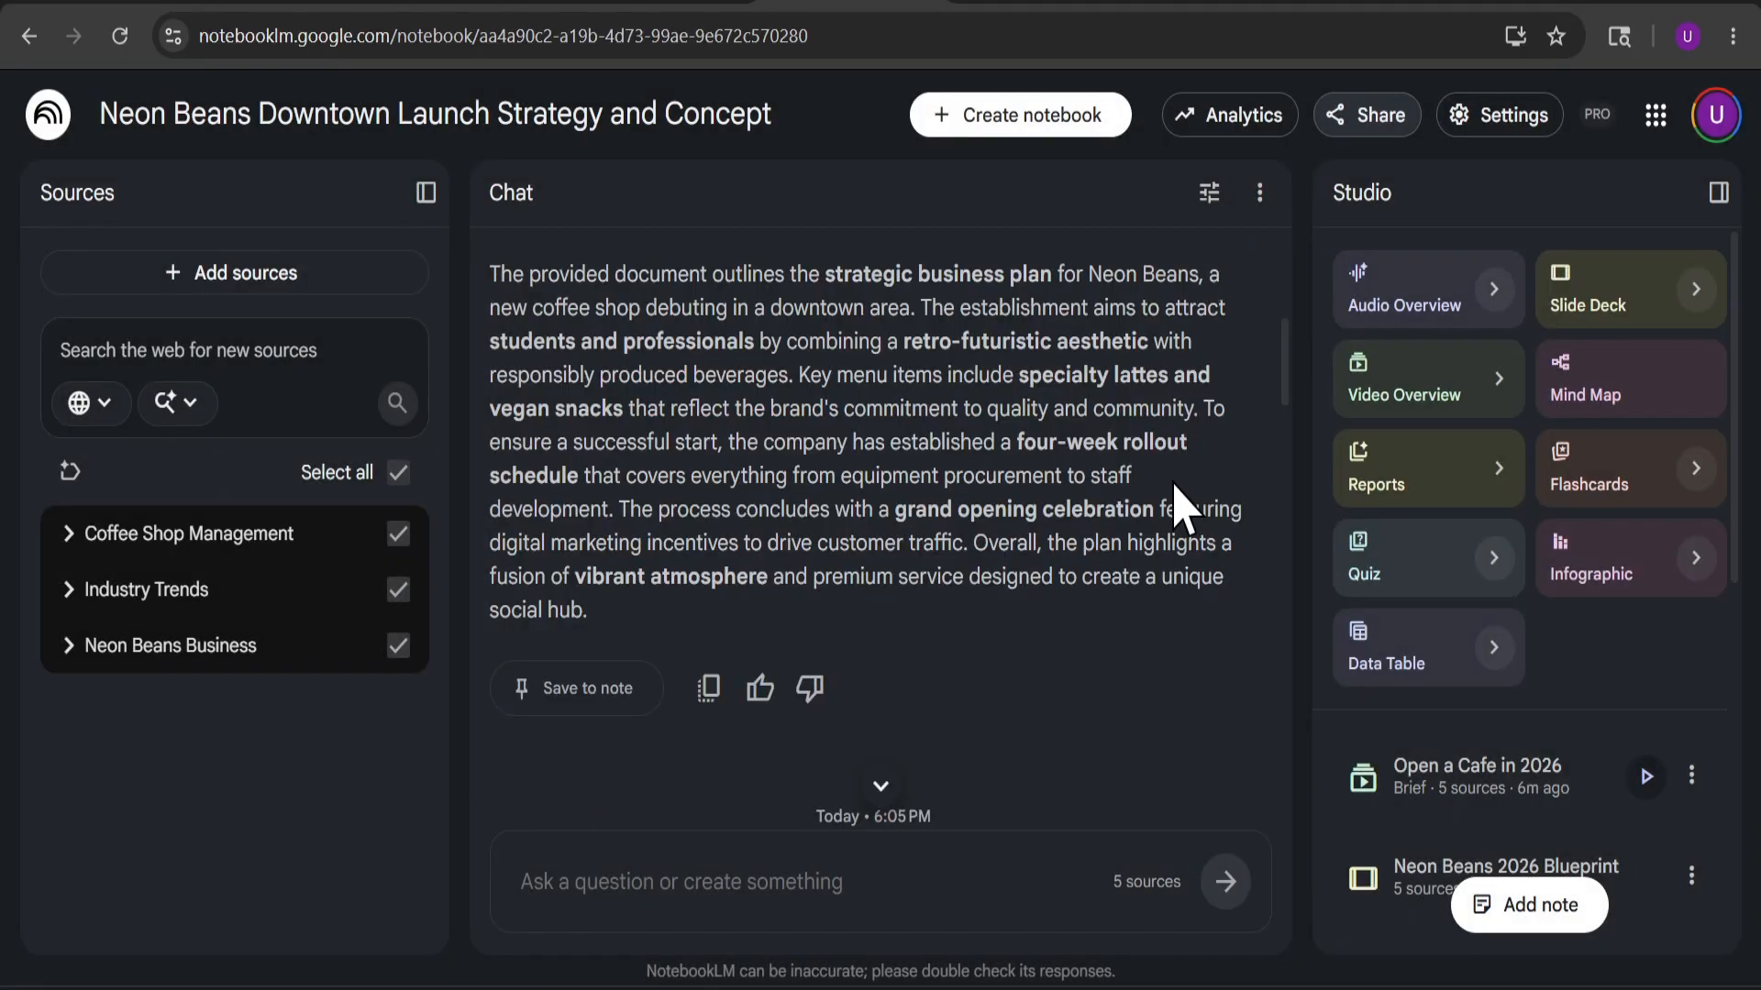
scroll(1206, 550, "up", 5)
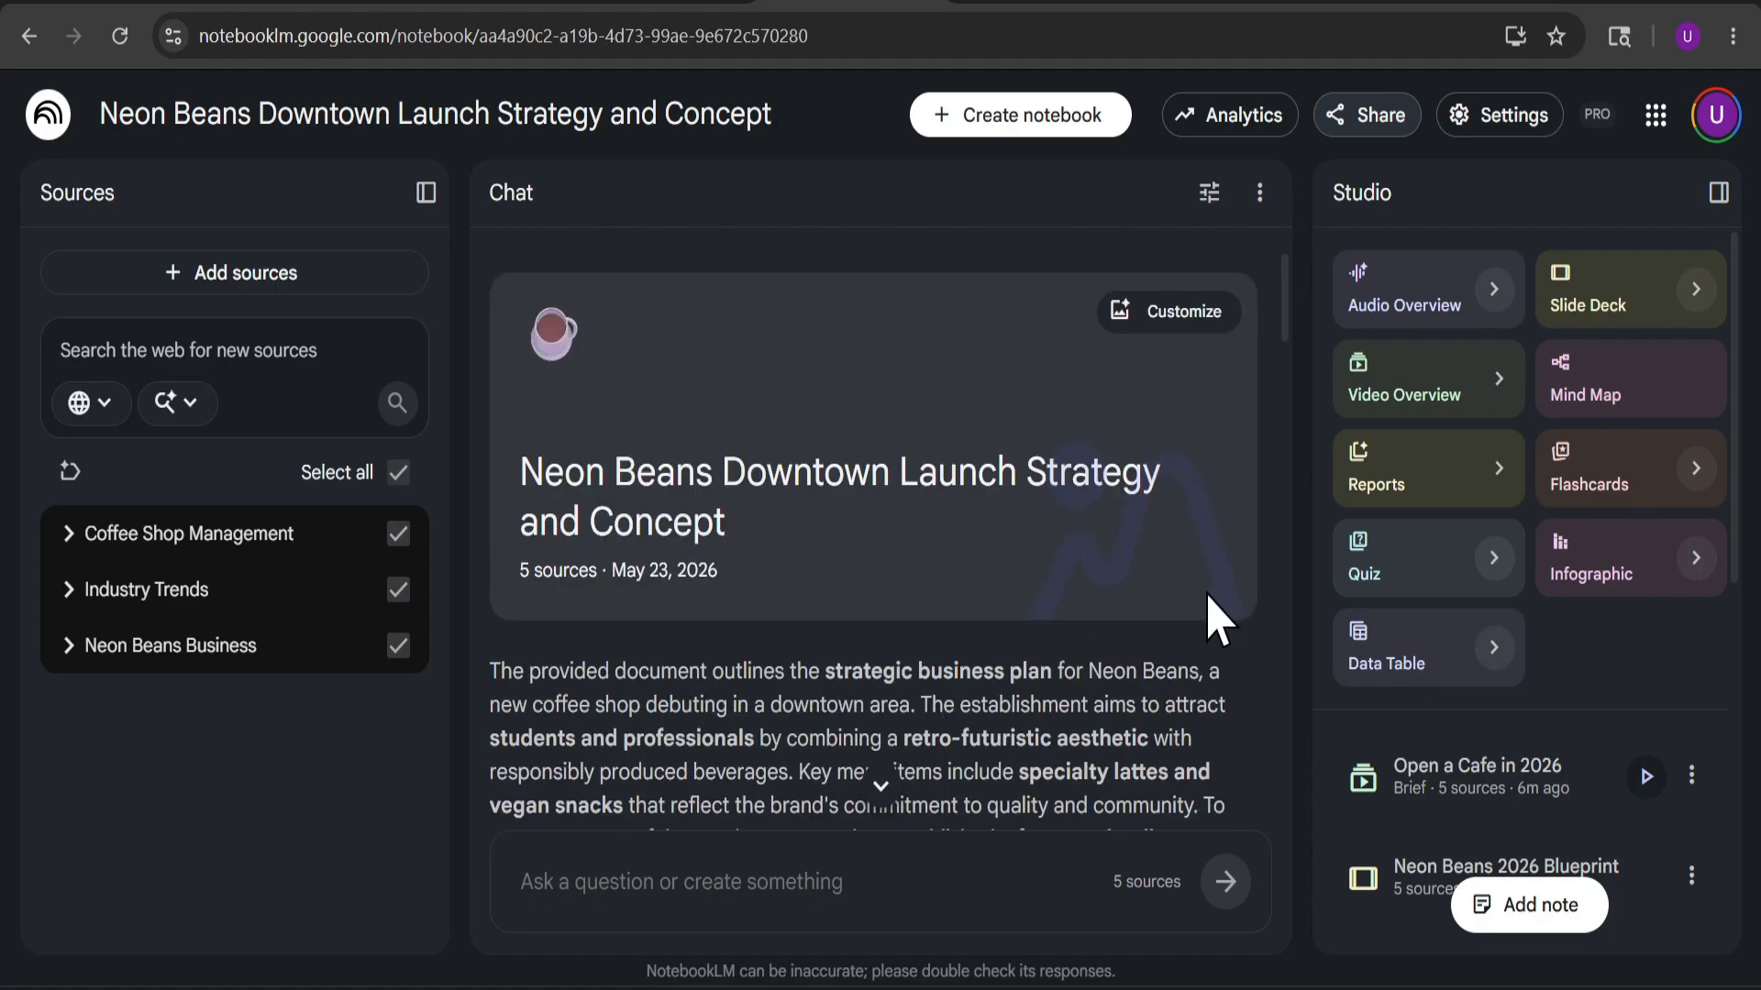
scroll(1206, 620, "down", 10)
scroll(1204, 613, "up", 10)
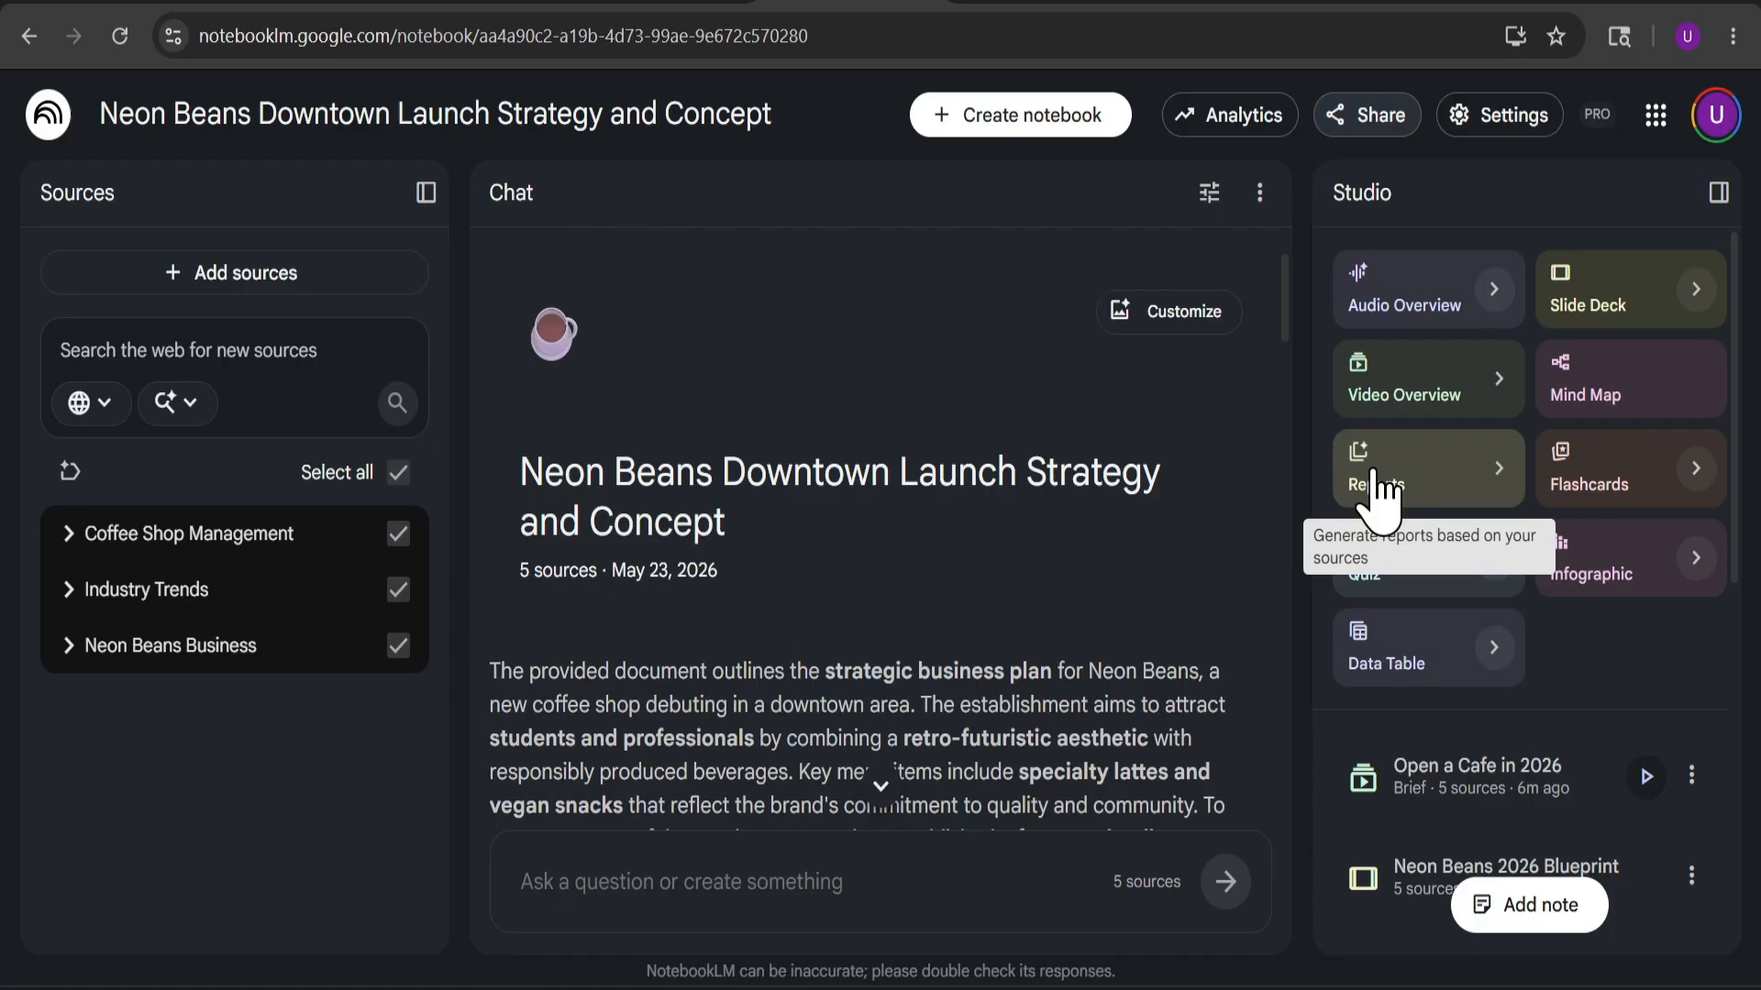
scroll(1238, 564, "down", 4)
scroll(1279, 624, "up", 4)
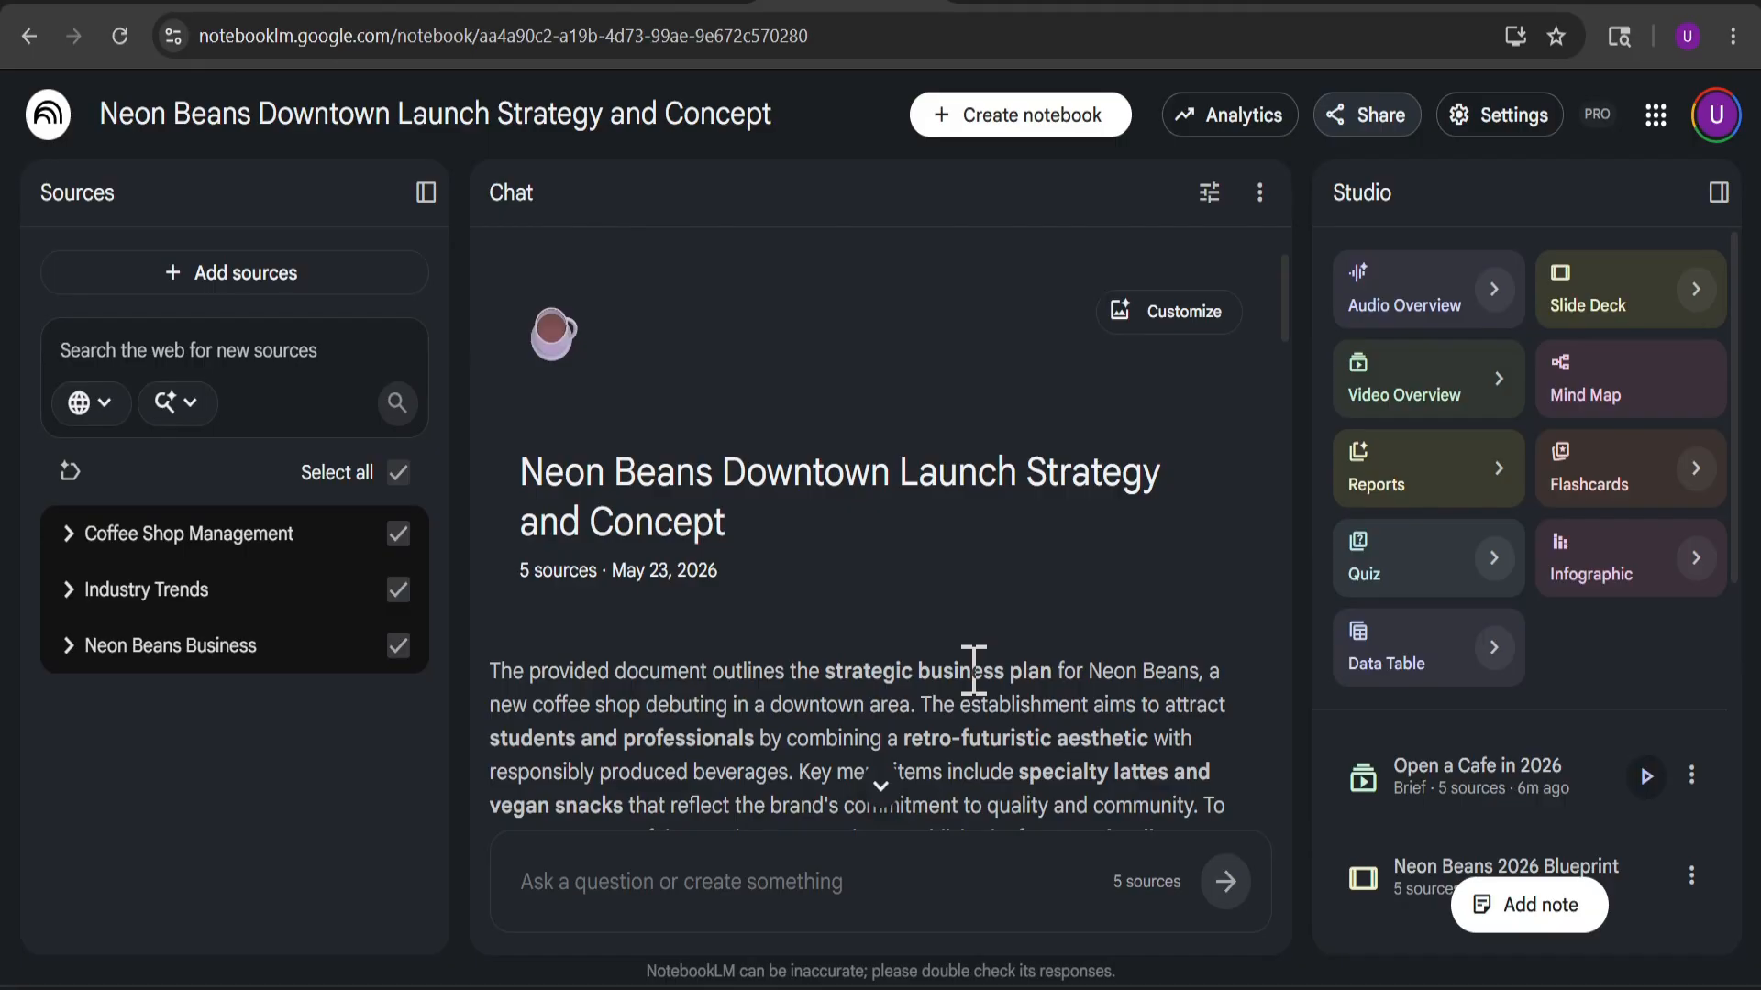
scroll(973, 671, "down", 4)
scroll(1183, 642, "up", 4)
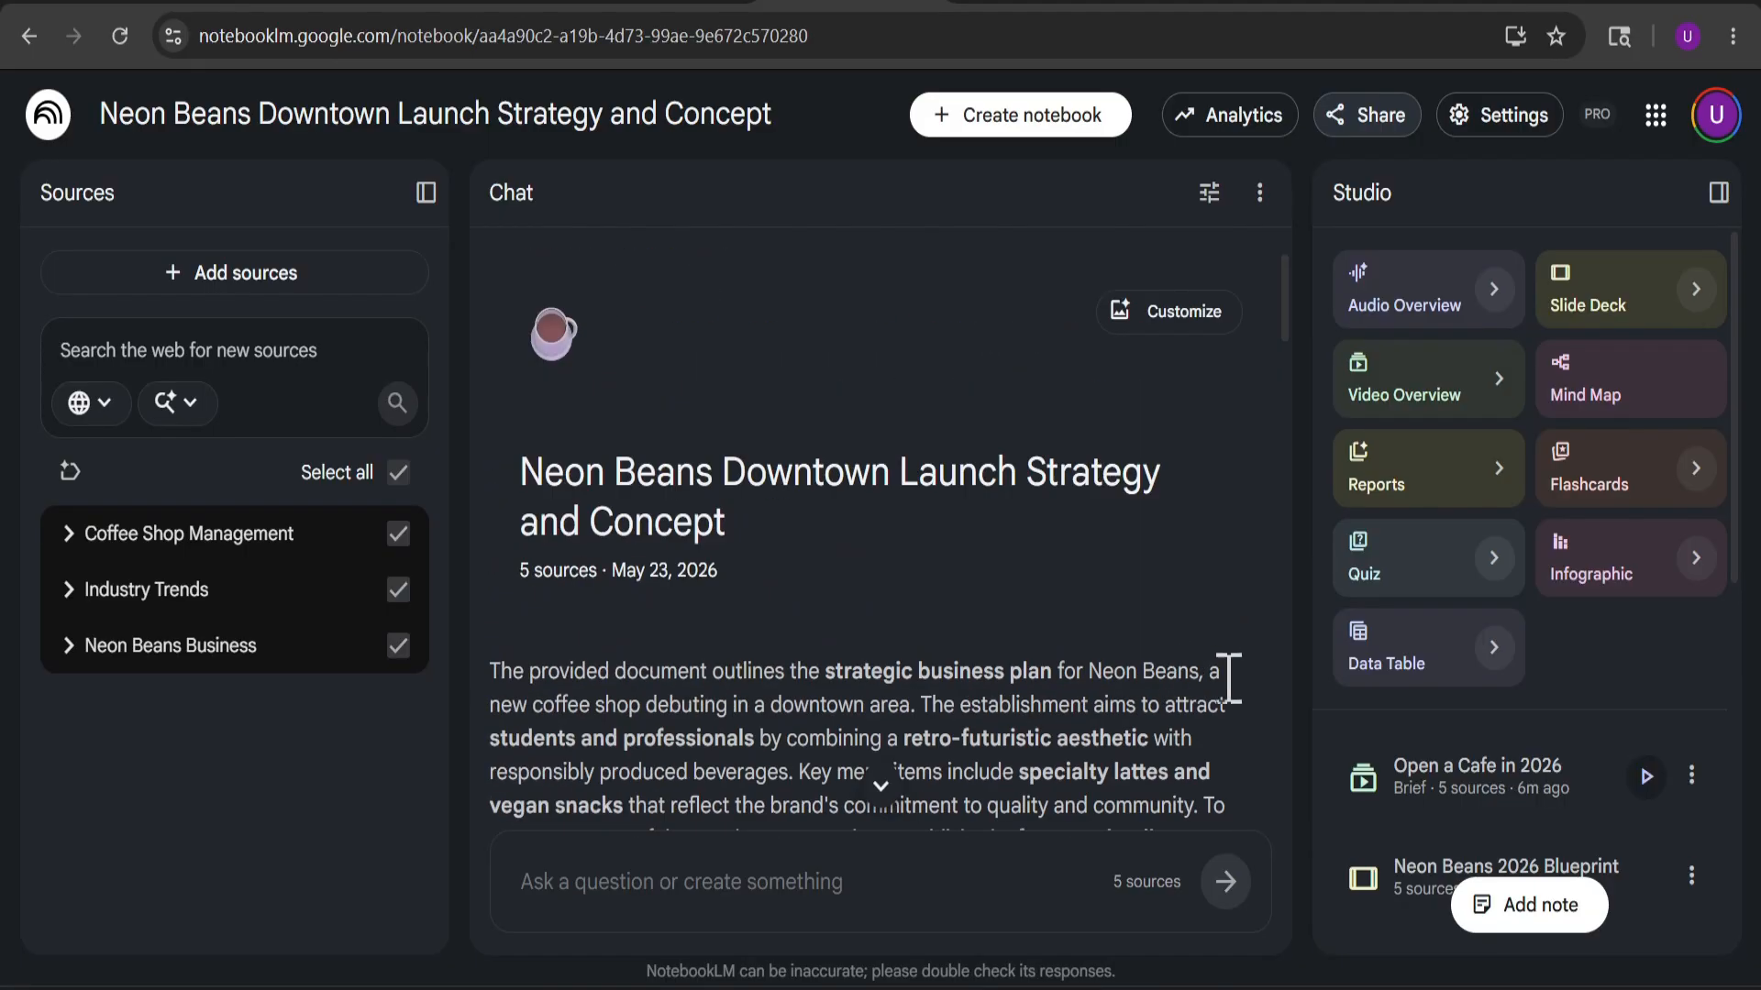